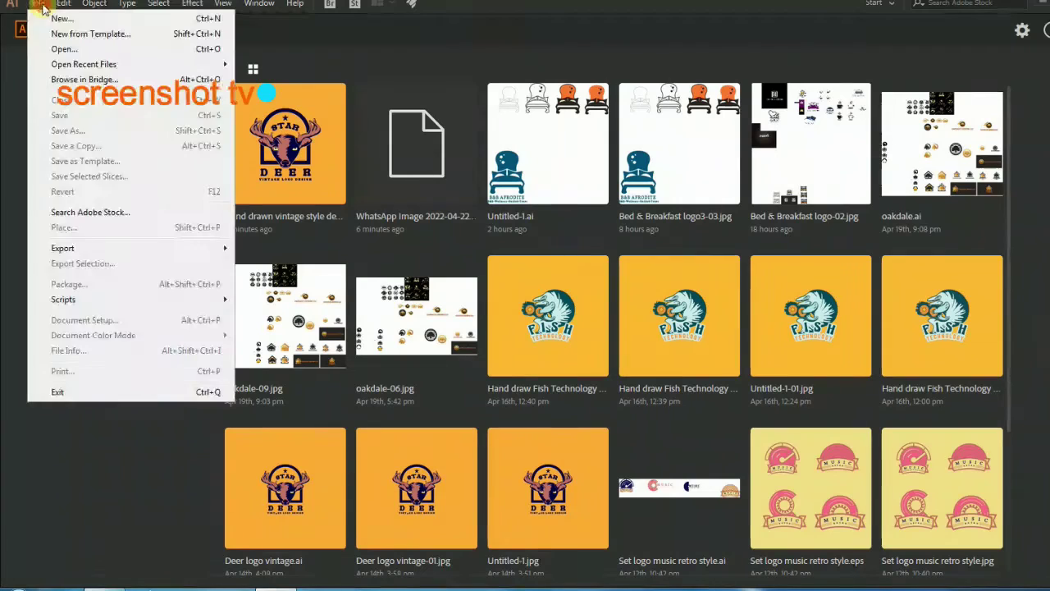
# Create a 500 × 500 px document and drag the bed sketch from Downloads onto the artboard
pyautogui.click(49, 16)
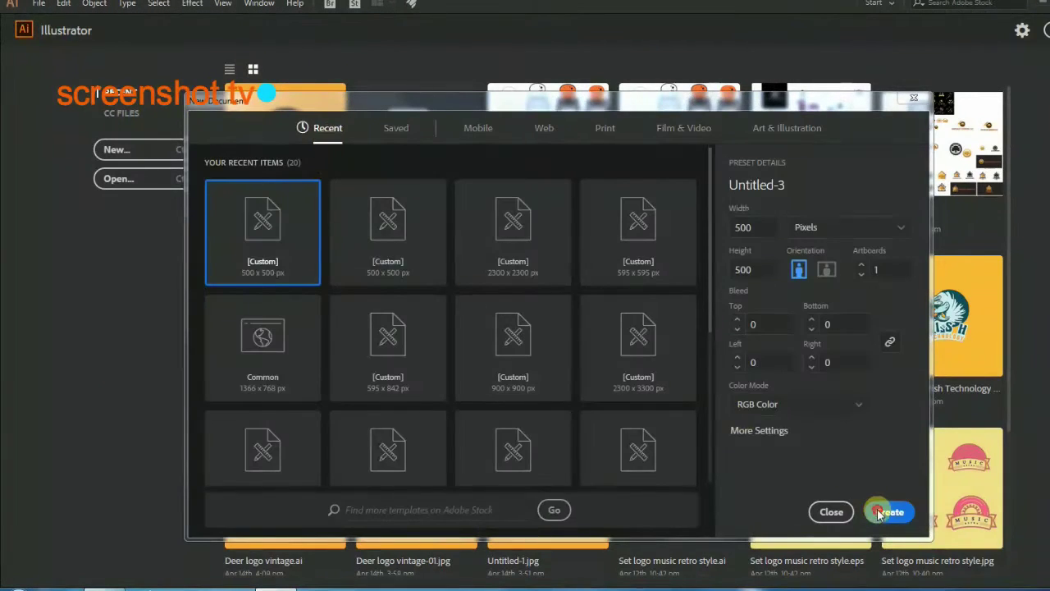
pyautogui.click(883, 509)
pyautogui.moveTo(590, 256); pyautogui.dragTo(586, 253)
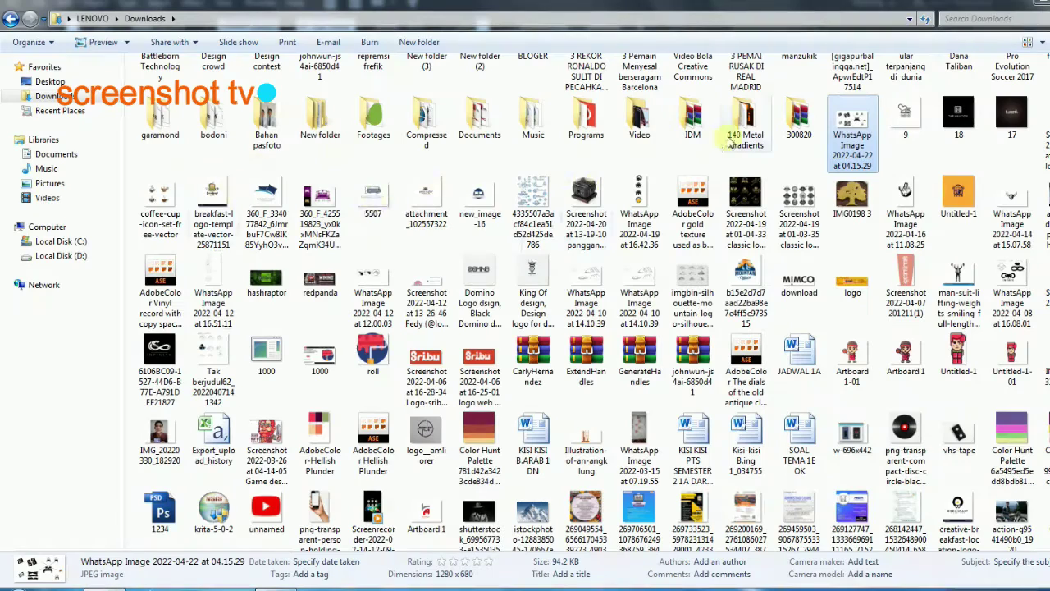
pyautogui.moveTo(852, 131)
pyautogui.mouseDown()
pyautogui.moveTo(416, 298)
pyautogui.moveTo(432, 287)
pyautogui.mouseUp()
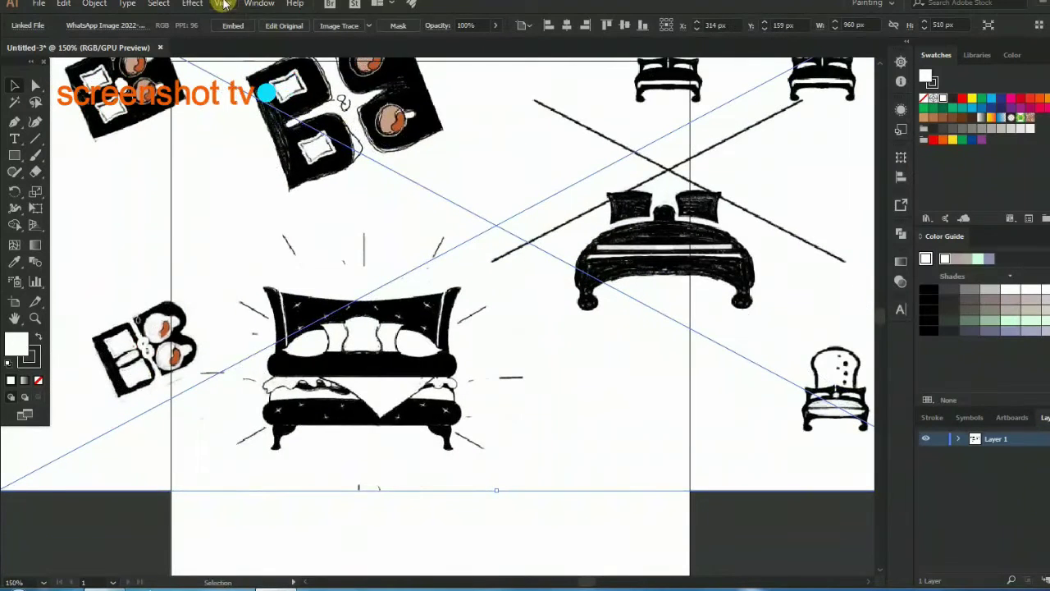
# Show rulers and pull a vertical guide through the bed's centre
pyautogui.click(224, 4)
pyautogui.click(458, 315)
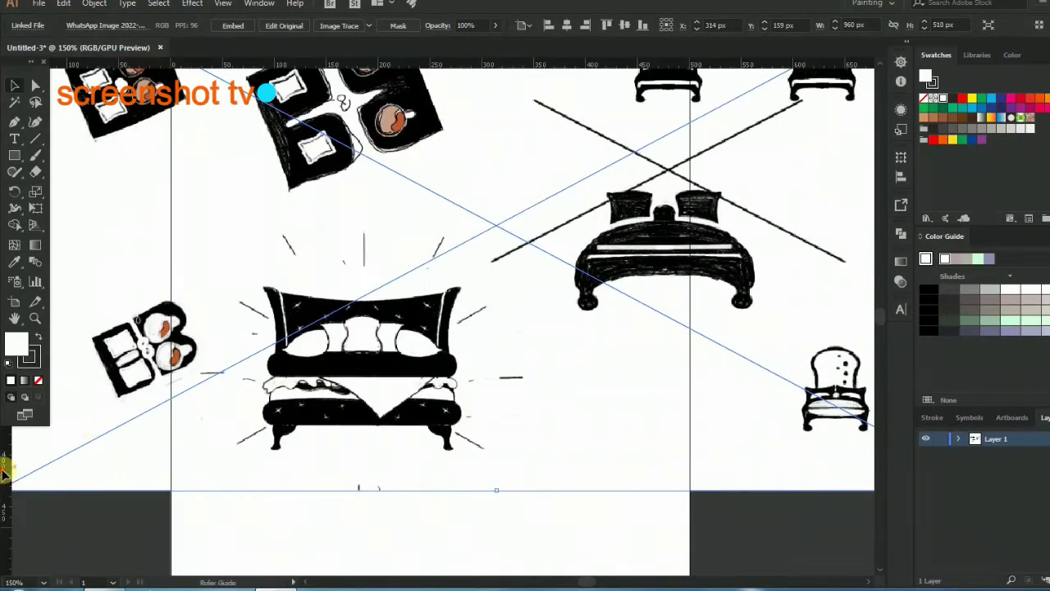
pyautogui.moveTo(4, 472); pyautogui.dragTo(430, 443)
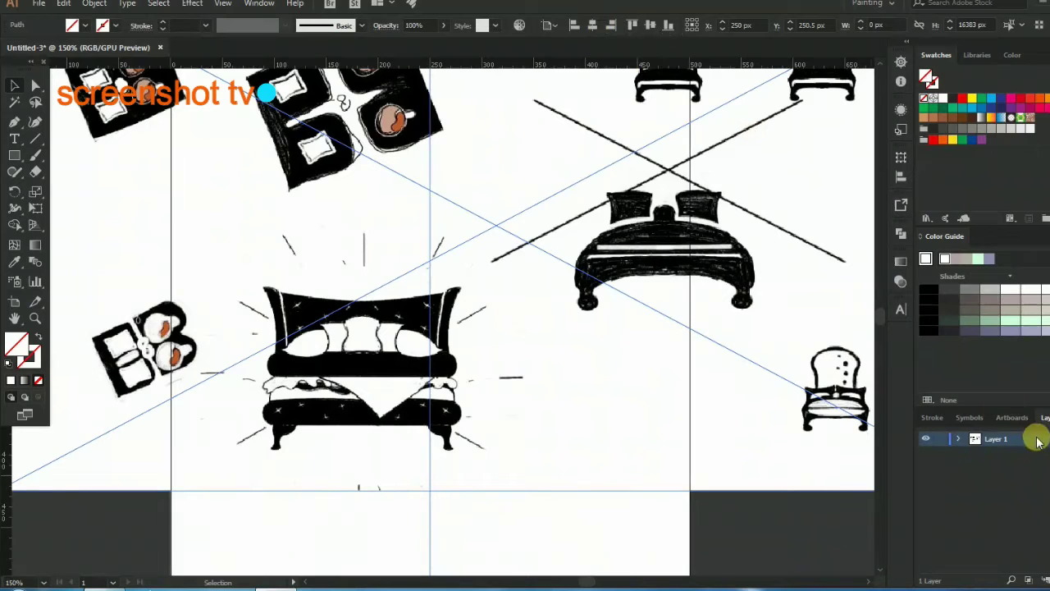
# Nudge the bed sketch to centre it on the guide and lock its layer
pyautogui.click(618, 444)
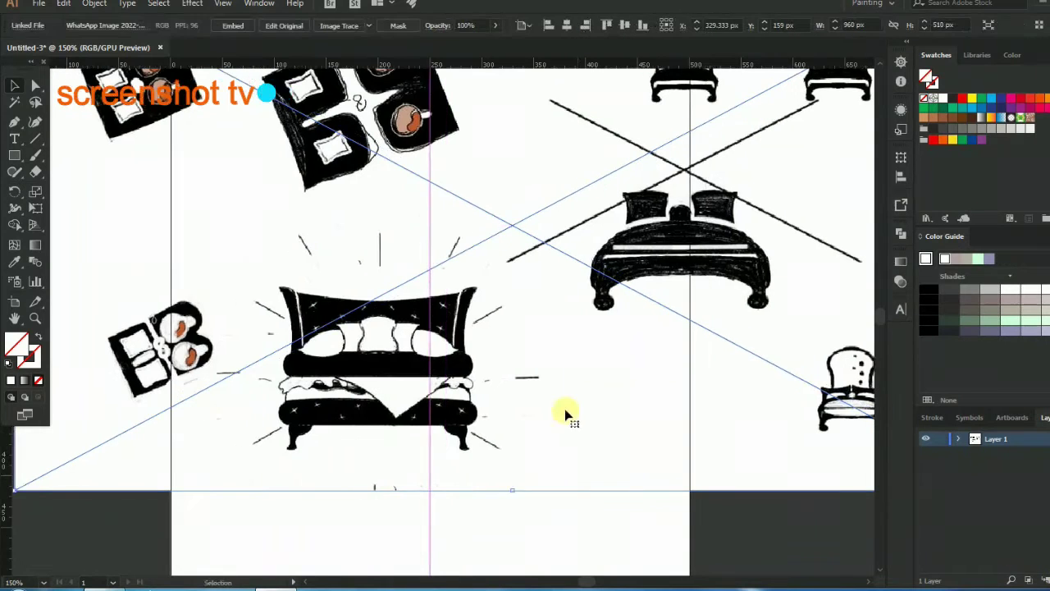
pyautogui.scroll(5, 565, 409)
pyautogui.scroll(-2, 538, 387)
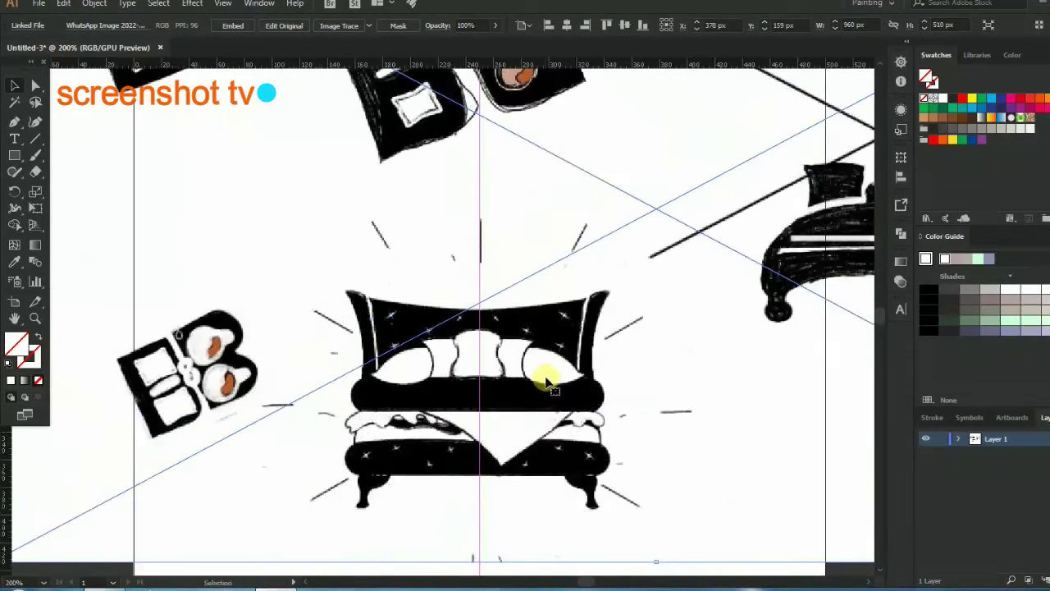
pyautogui.scroll(3, 514, 352)
pyautogui.scroll(3, 499, 340)
pyautogui.scroll(2, 517, 357)
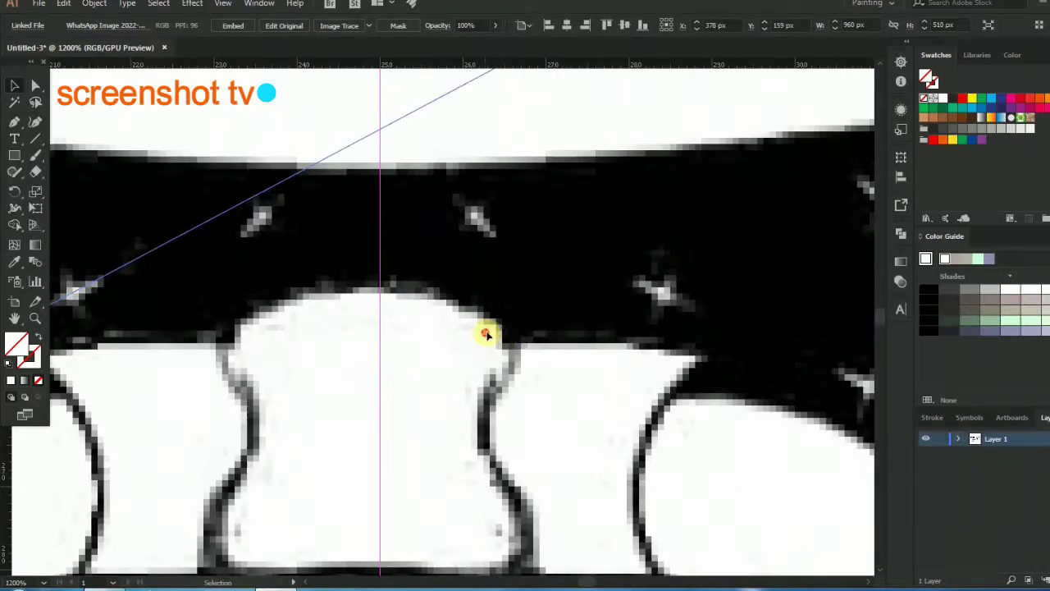
pyautogui.moveTo(485, 335); pyautogui.dragTo(494, 332)
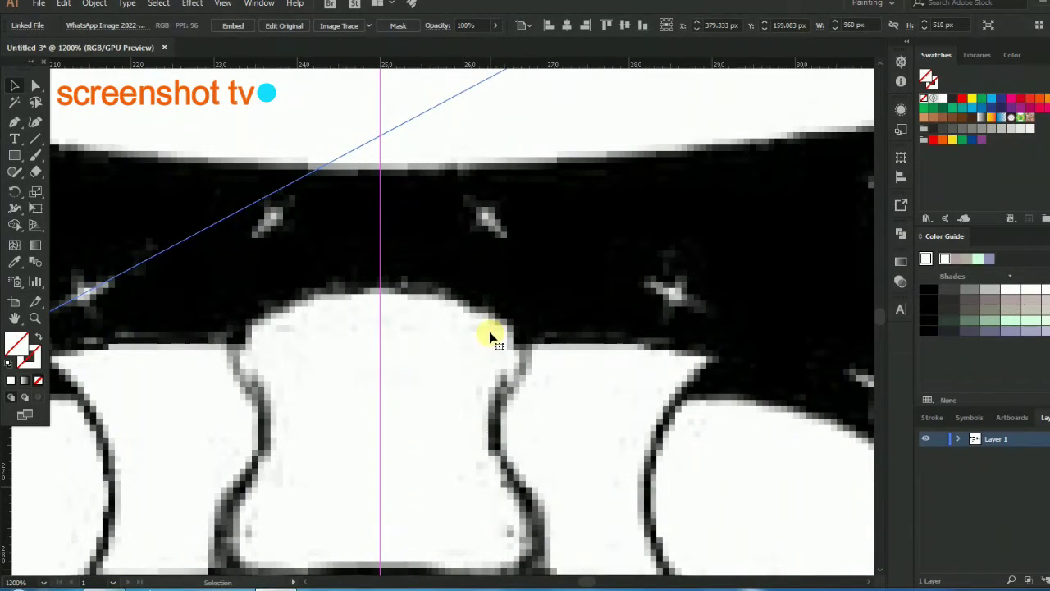
pyautogui.scroll(-5, 491, 333)
pyautogui.scroll(-1, 490, 335)
pyautogui.click(940, 441)
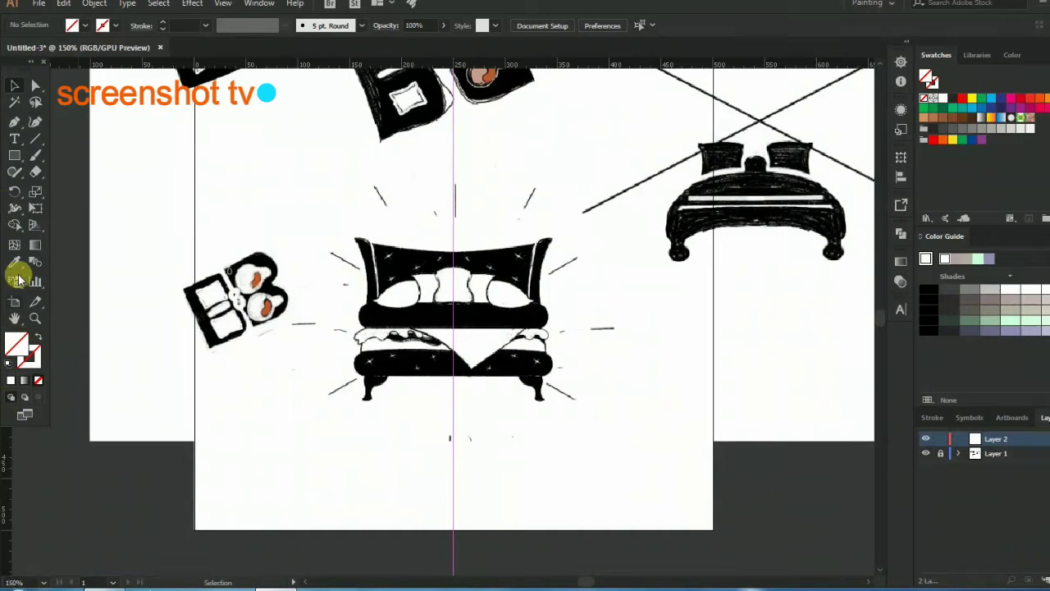
# Draw a black-stroked, no-fill square by entering its size in the Rectangle dialog
pyautogui.moveTo(19, 165); pyautogui.dragTo(92, 159)
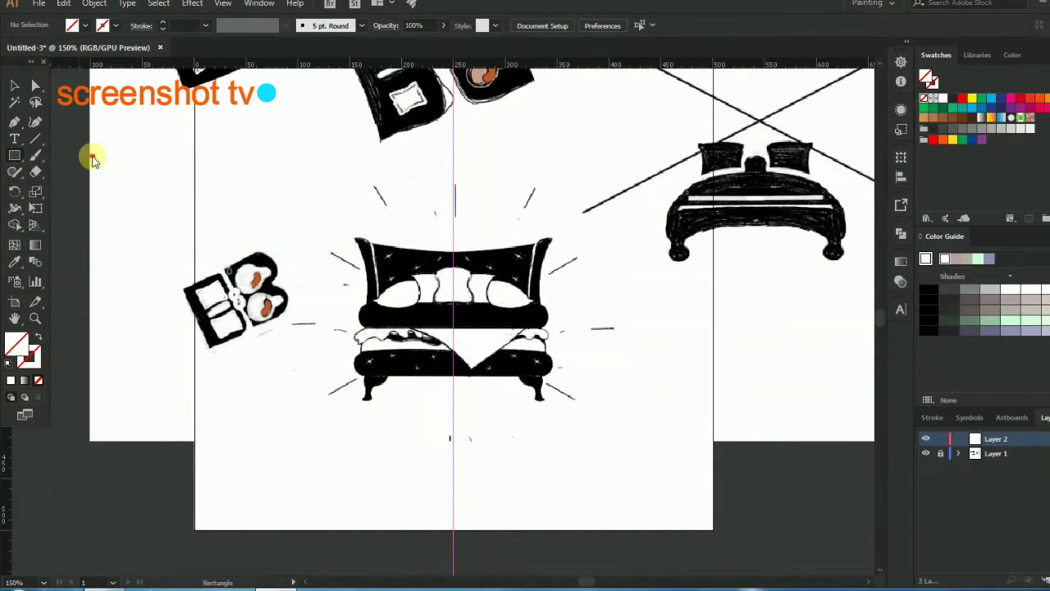
pyautogui.click(35, 357)
pyautogui.click(14, 379)
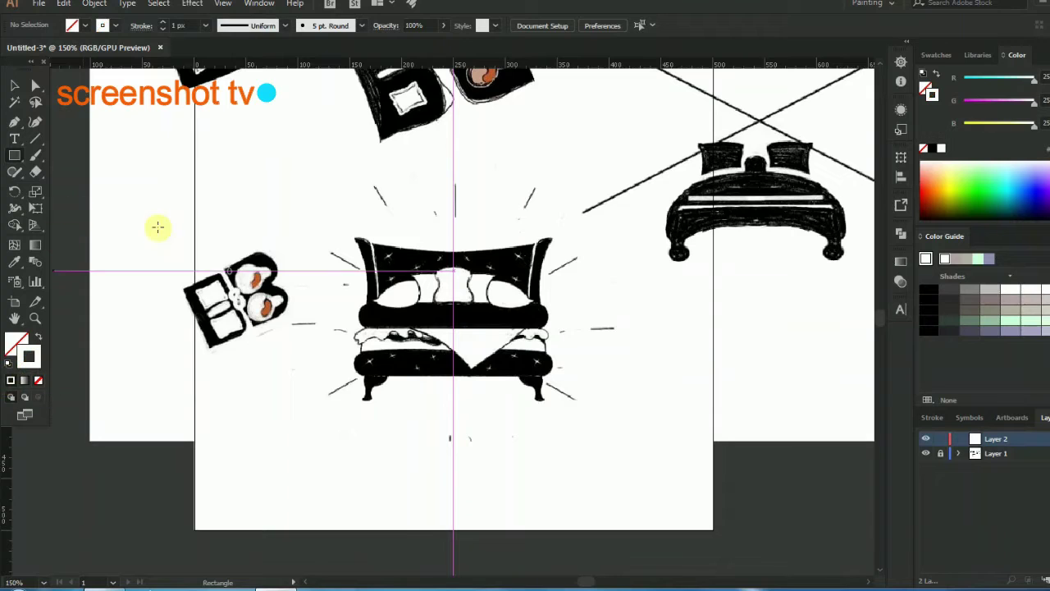
pyautogui.click(271, 337)
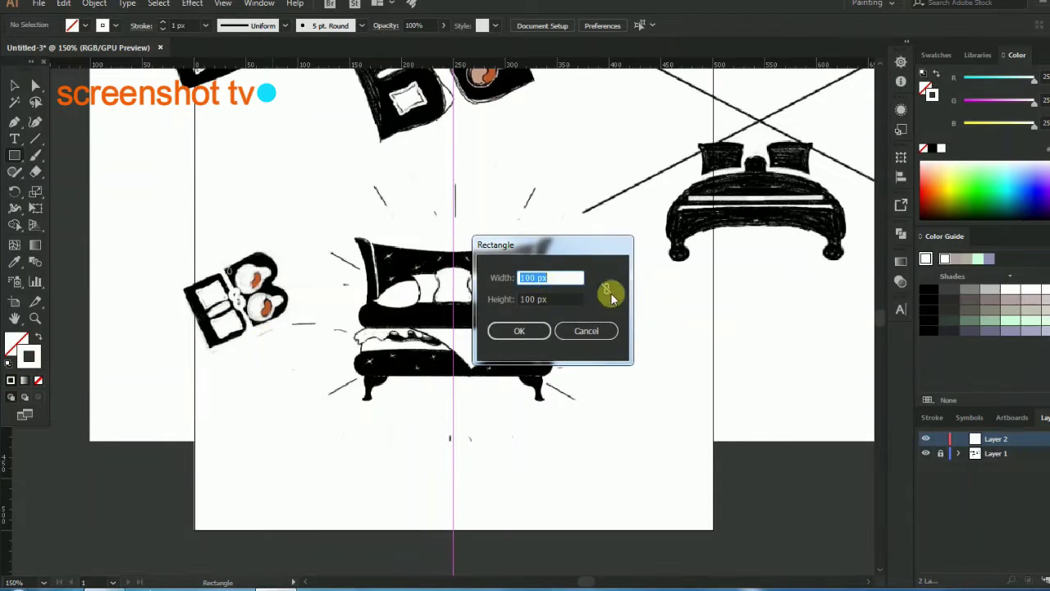
pyautogui.moveTo(536, 279); pyautogui.dragTo(491, 283)
pyautogui.write('50')
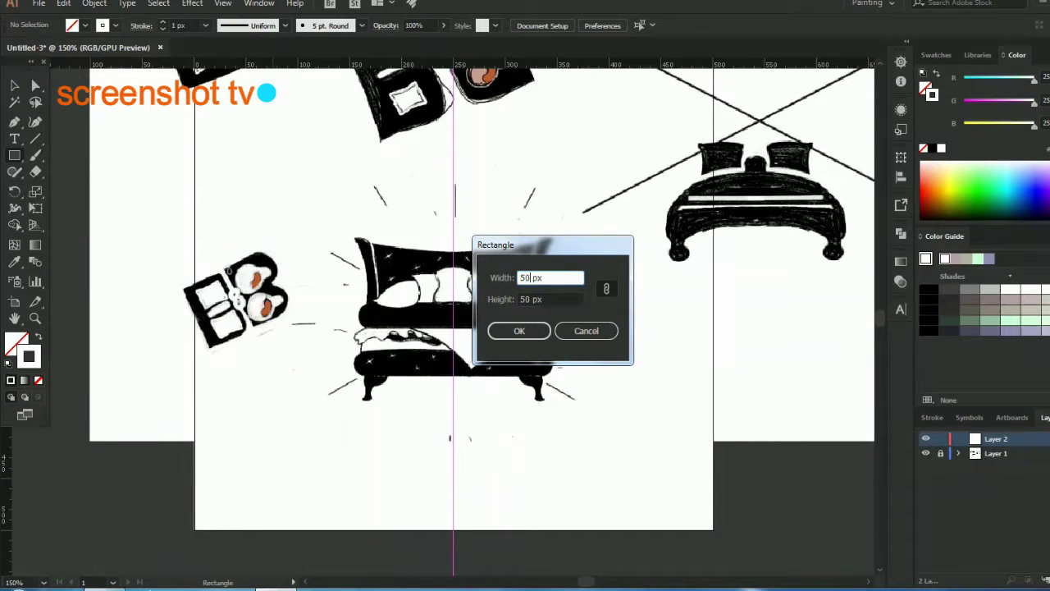
pyautogui.click(519, 331)
# Align the square to the artboard and review its appearance settings
pyautogui.hotkey('ctrl', '-')
pyautogui.hotkey('ctrl', '-')
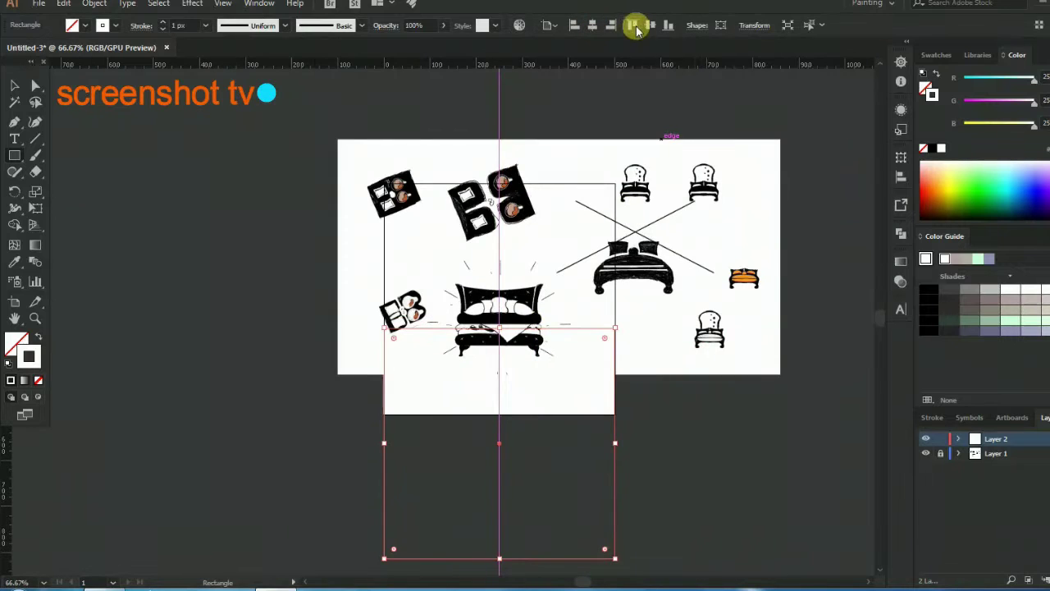
pyautogui.click(636, 27)
pyautogui.click(14, 85)
pyautogui.click(352, 317)
pyautogui.hotkey('ctrl', '+')
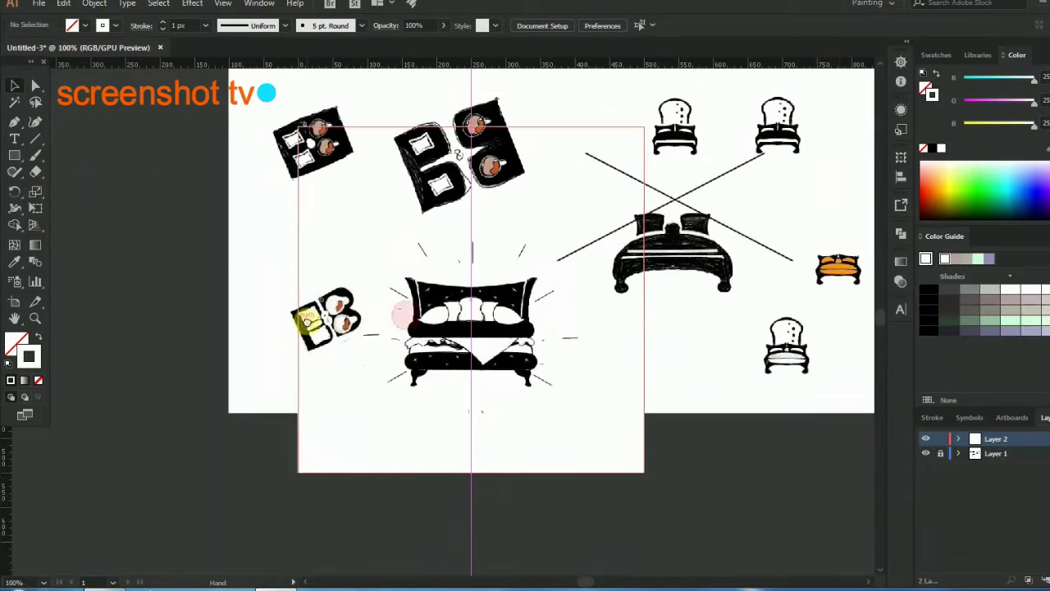
pyautogui.hotkey('ctrl', 'a')
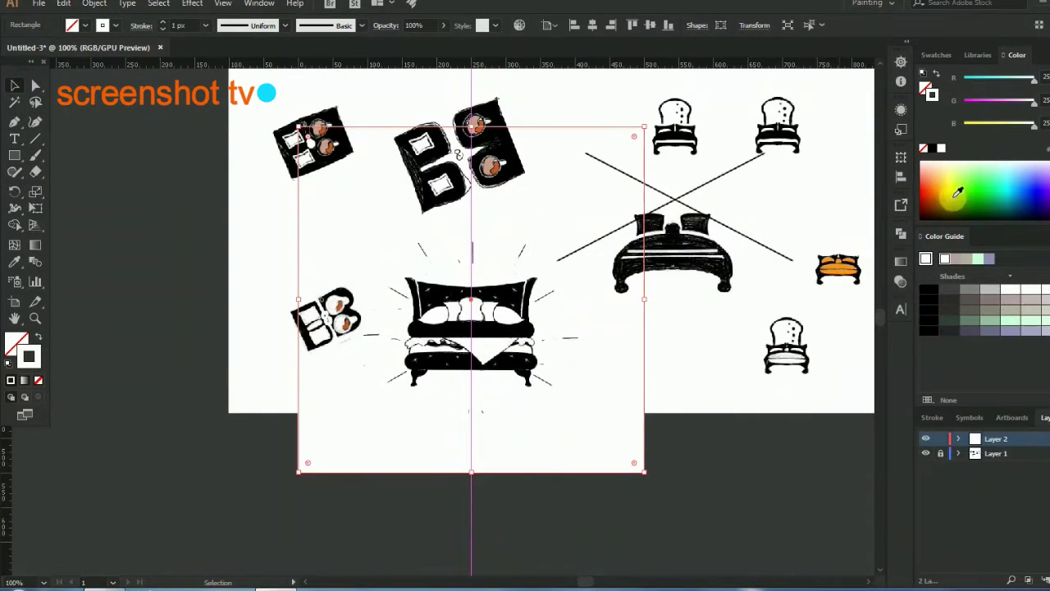
pyautogui.click(900, 110)
pyautogui.click(141, 206)
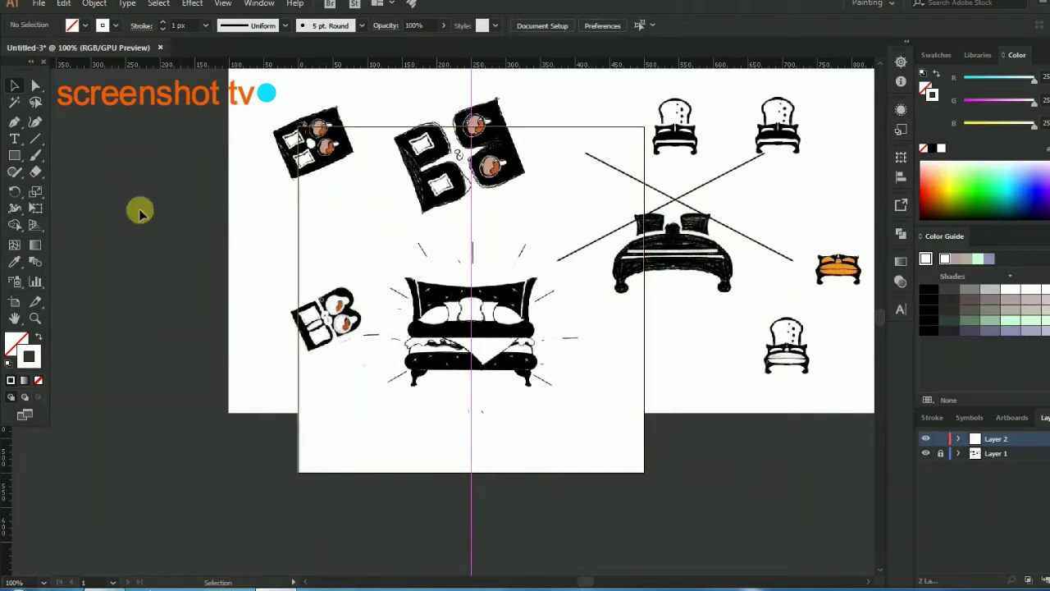
# Paint a curved brush stroke to the left of the bed
pyautogui.click(36, 154)
pyautogui.click(112, 25)
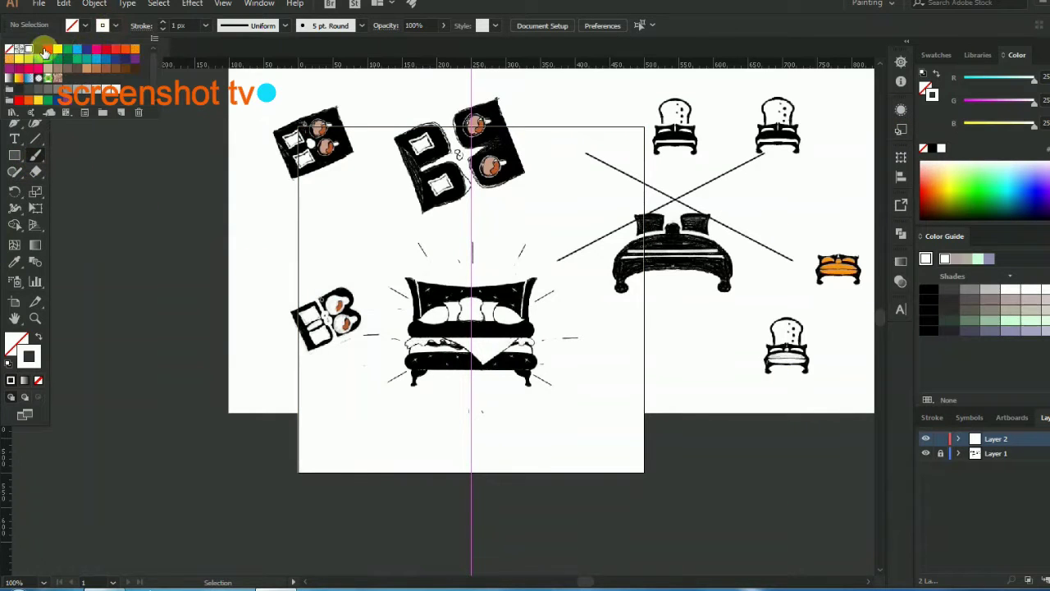
pyautogui.scroll(2, 353, 238)
pyautogui.moveTo(390, 173); pyautogui.dragTo(376, 341)
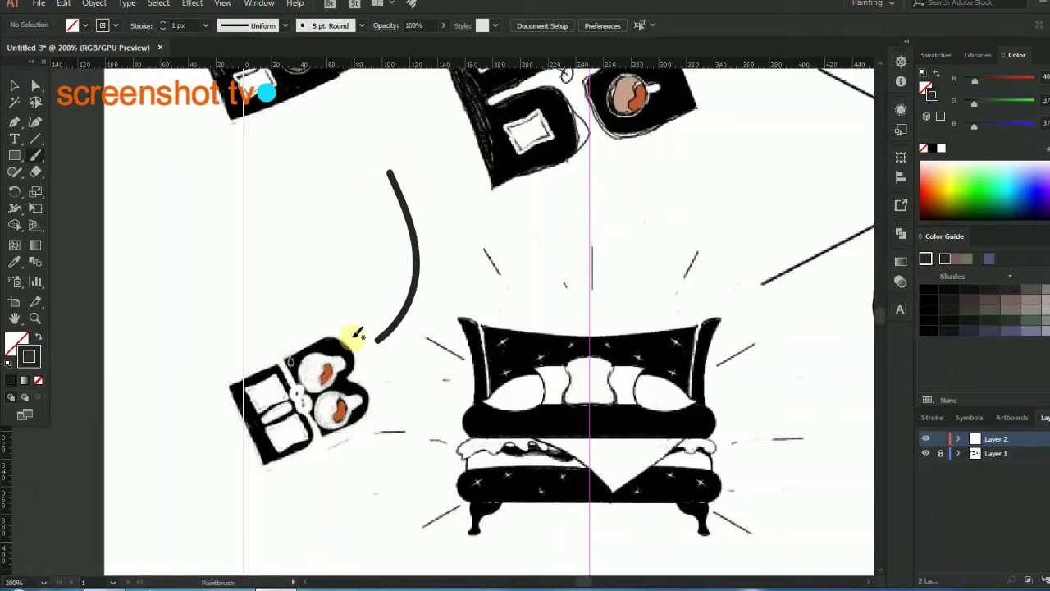
pyautogui.hotkey('ctrl', '1')
# Apply a Transform effect with Reflect X and 1 copy to mirror the curve
pyautogui.hotkey('ctrl', 'a')
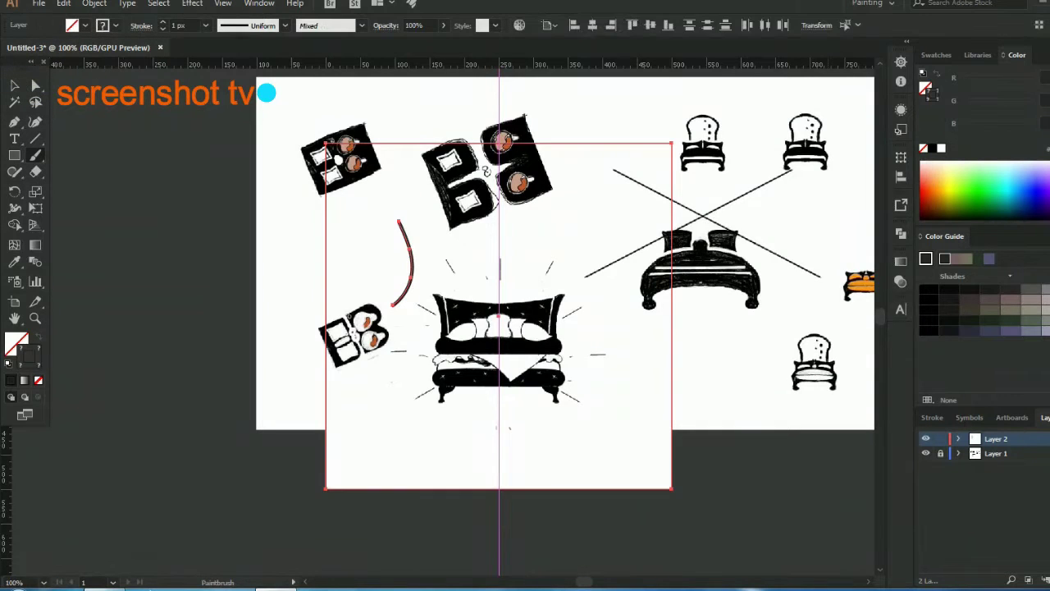
pyautogui.click(900, 115)
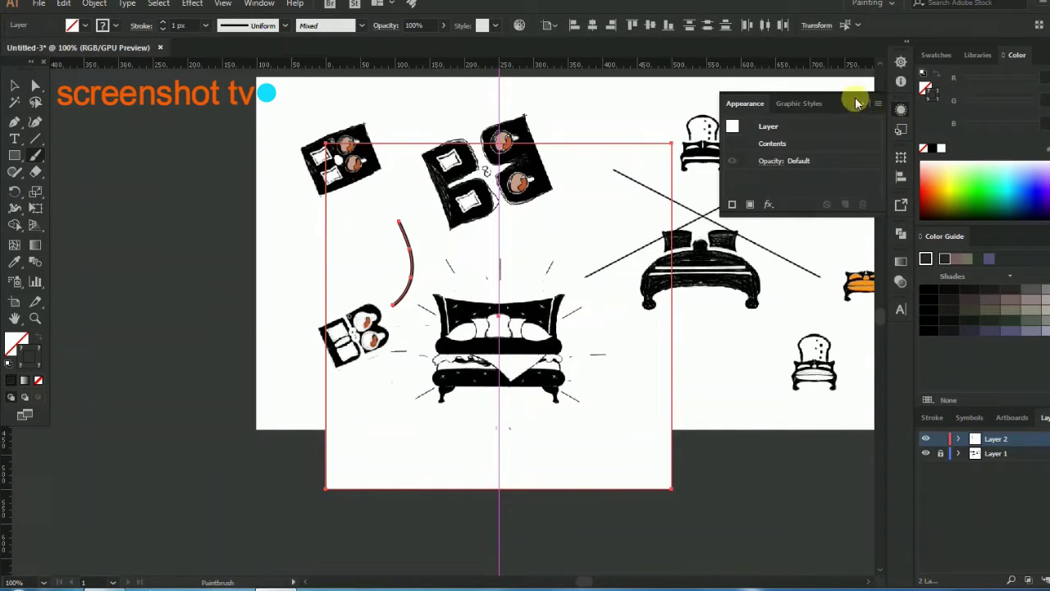
pyautogui.click(768, 204)
pyautogui.moveTo(821, 281)
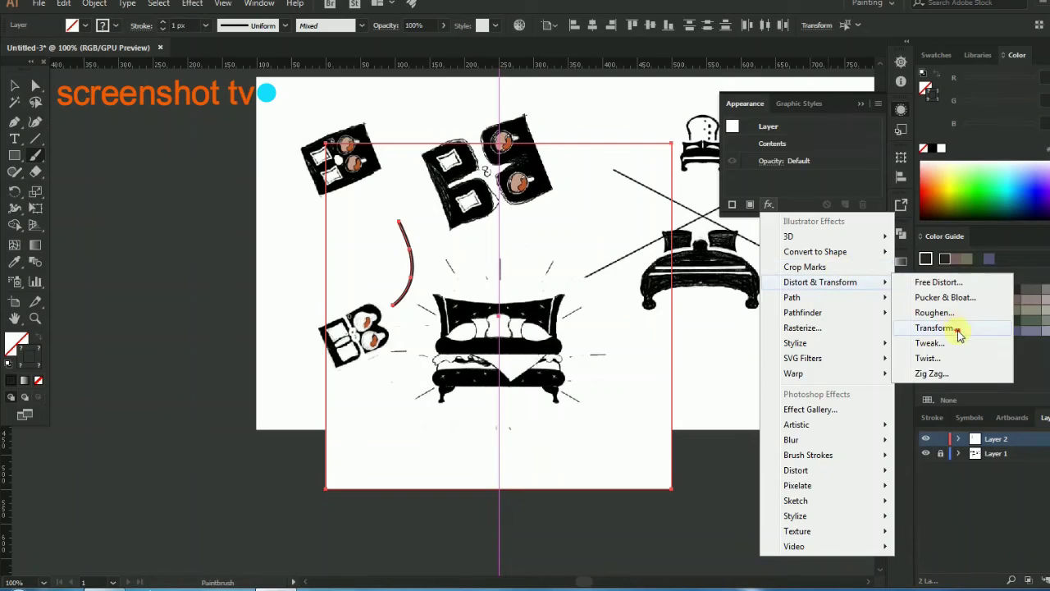
pyautogui.click(960, 328)
pyautogui.click(951, 336)
pyautogui.click(946, 398)
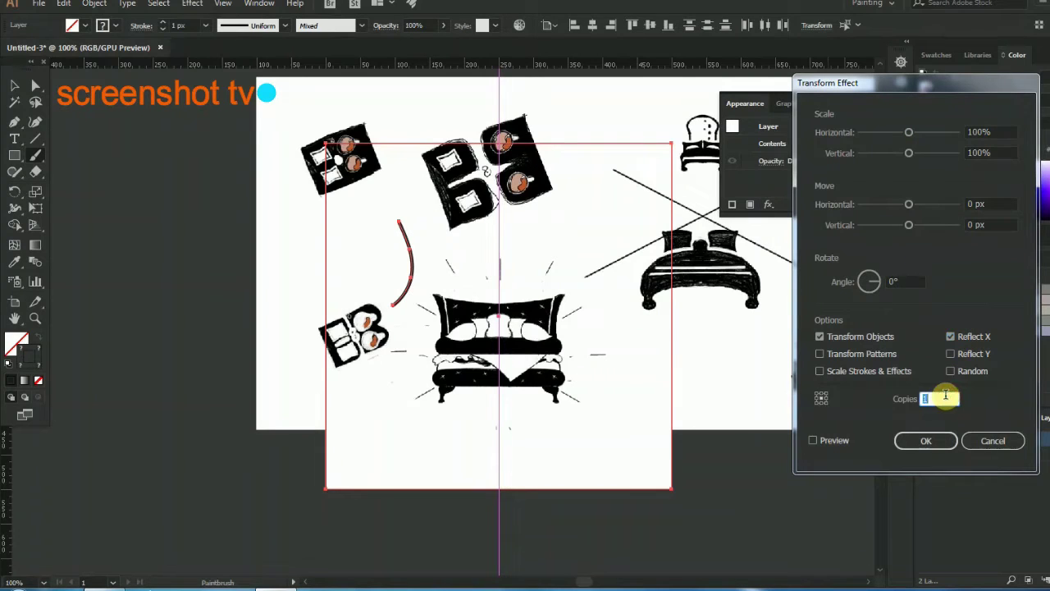
pyautogui.click(813, 440)
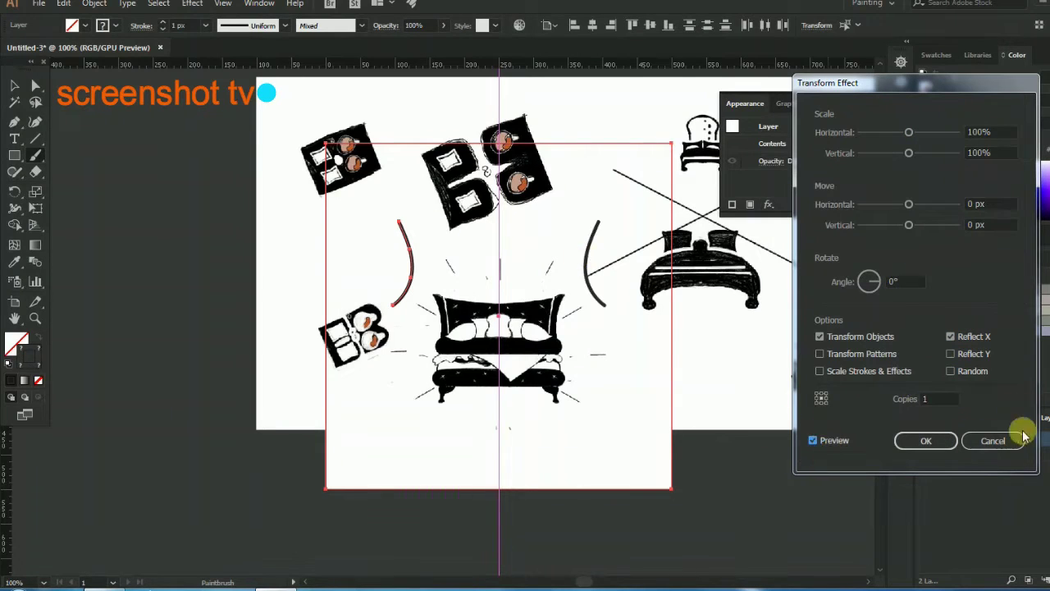
pyautogui.click(926, 441)
# Lower the sketch artwork's opacity to 42% in the Transparency panel
pyautogui.moveTo(258, 287)
pyautogui.mouseDown()
pyautogui.moveTo(566, 262)
pyautogui.moveTo(590, 313)
pyautogui.mouseUp()
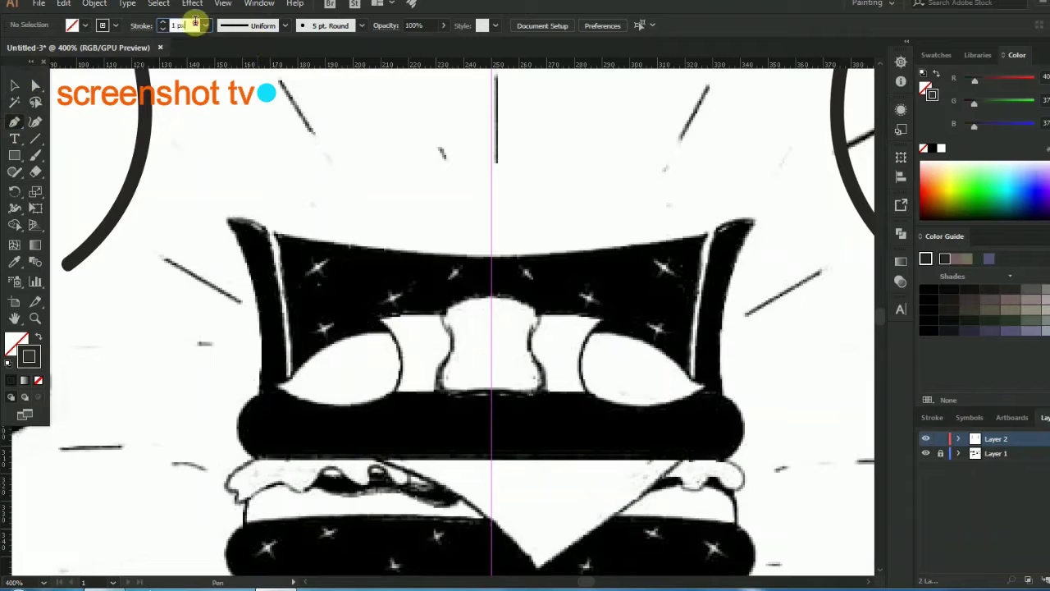
pyautogui.moveTo(506, 351); pyautogui.dragTo(484, 238)
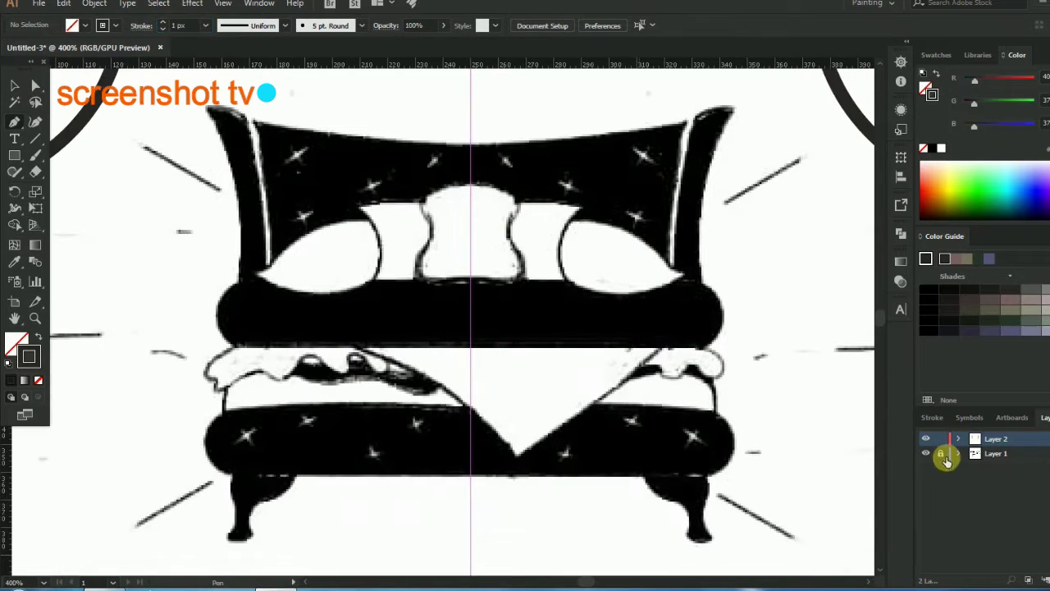
pyautogui.hotkey('ctrl', 'a')
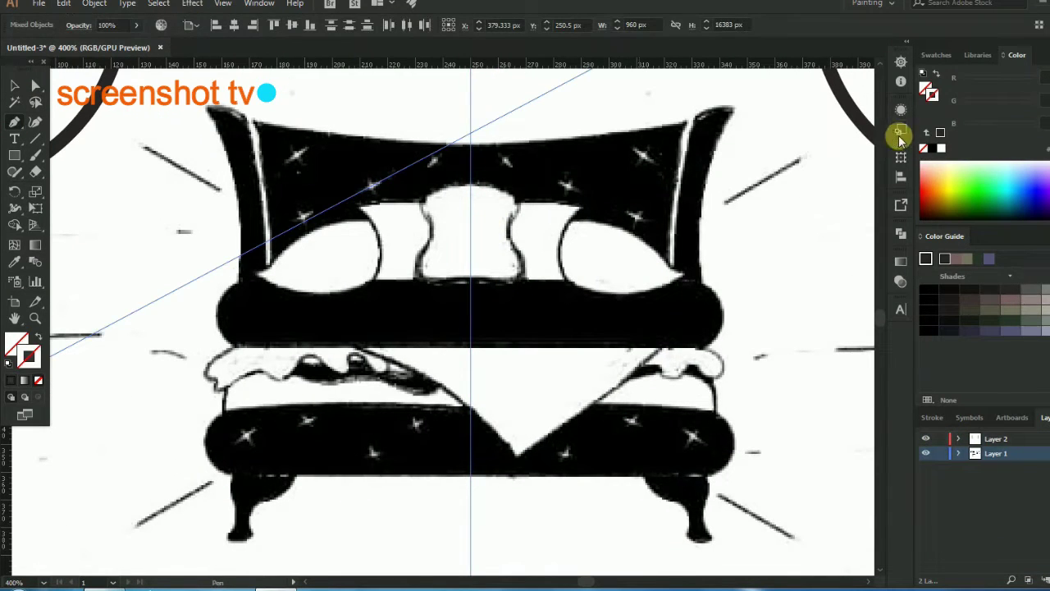
pyautogui.click(901, 262)
pyautogui.click(808, 256)
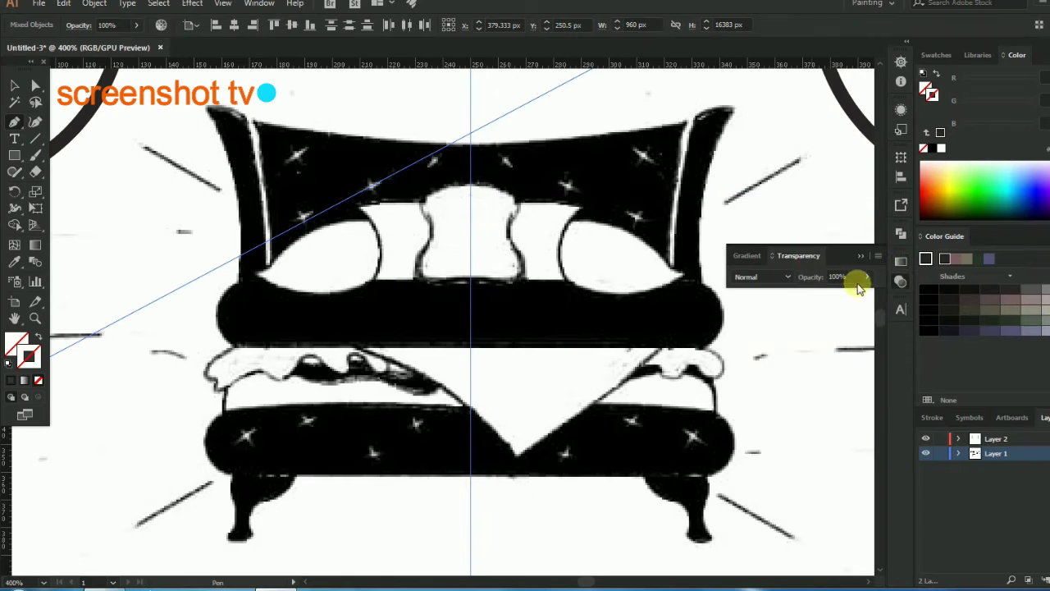
pyautogui.moveTo(859, 283); pyautogui.dragTo(836, 294)
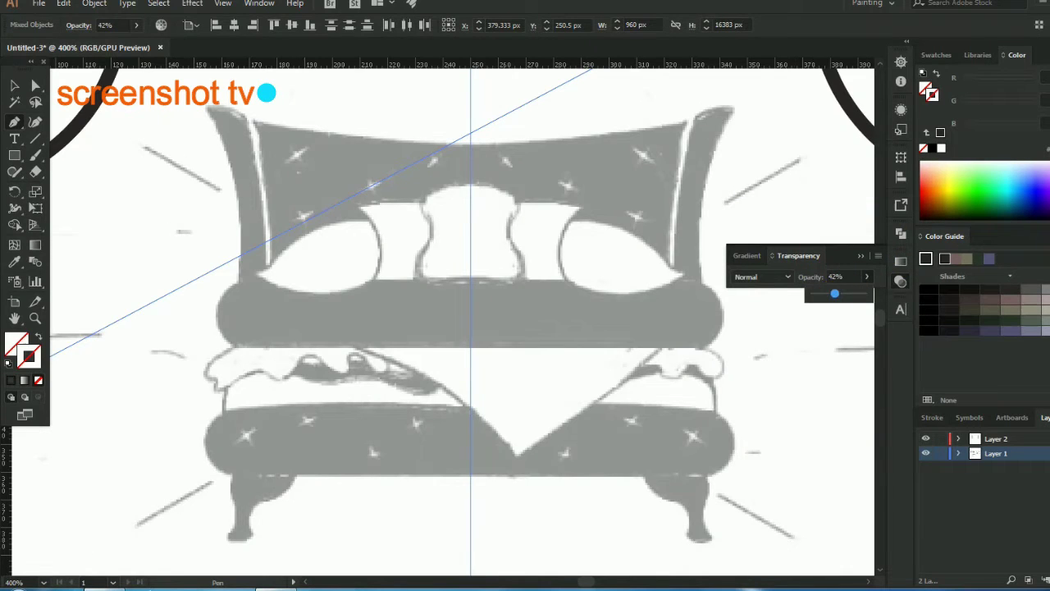
# Lock Layer 1 and make Layer 2 the active drawing layer
pyautogui.click(939, 457)
pyautogui.click(995, 439)
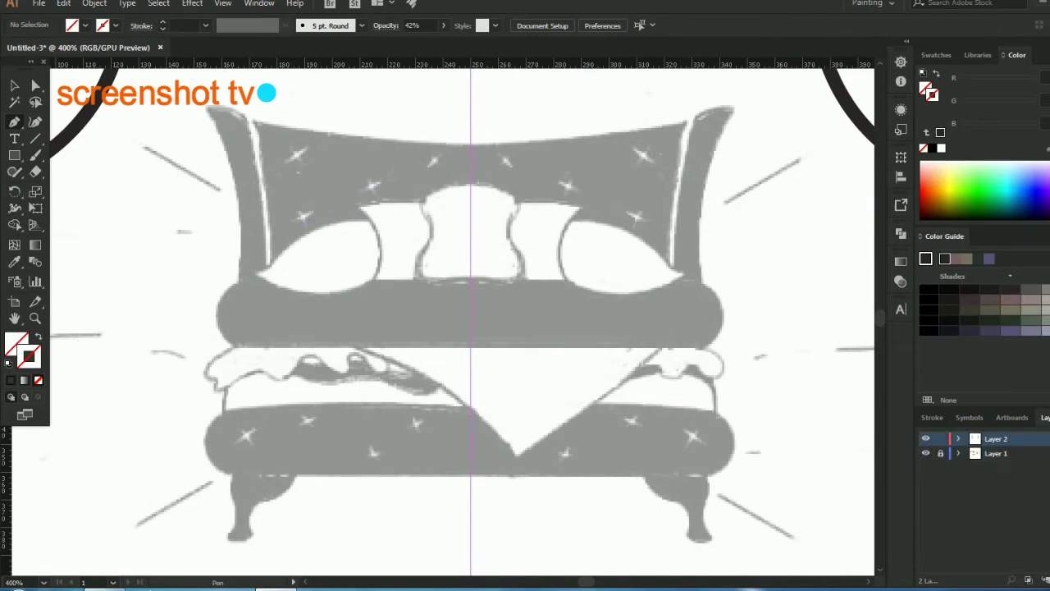
pyautogui.scroll(2, 375, 169)
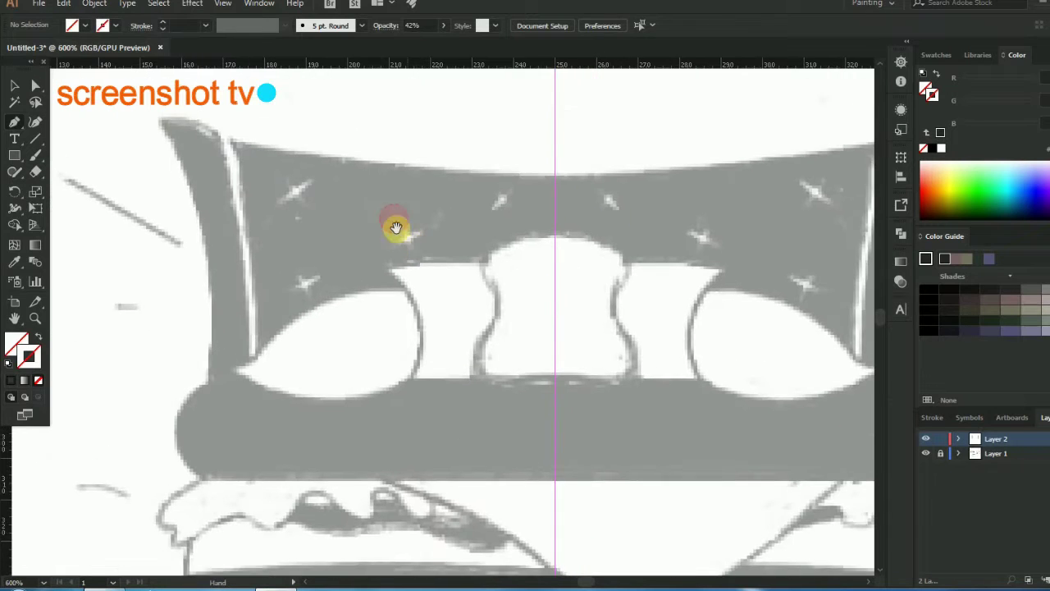
pyautogui.scroll(2, 194, 133)
# Set a black stroke with no fill and pen-trace the left post's tip, top and inner edge
pyautogui.click(8, 362)
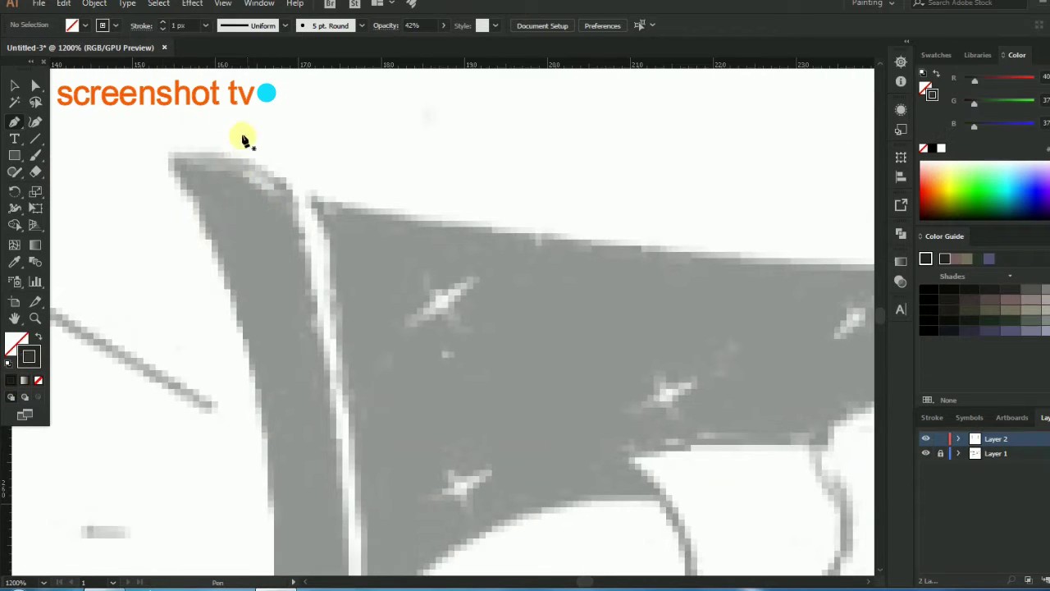
pyautogui.click(169, 155)
pyautogui.moveTo(288, 191); pyautogui.dragTo(307, 220)
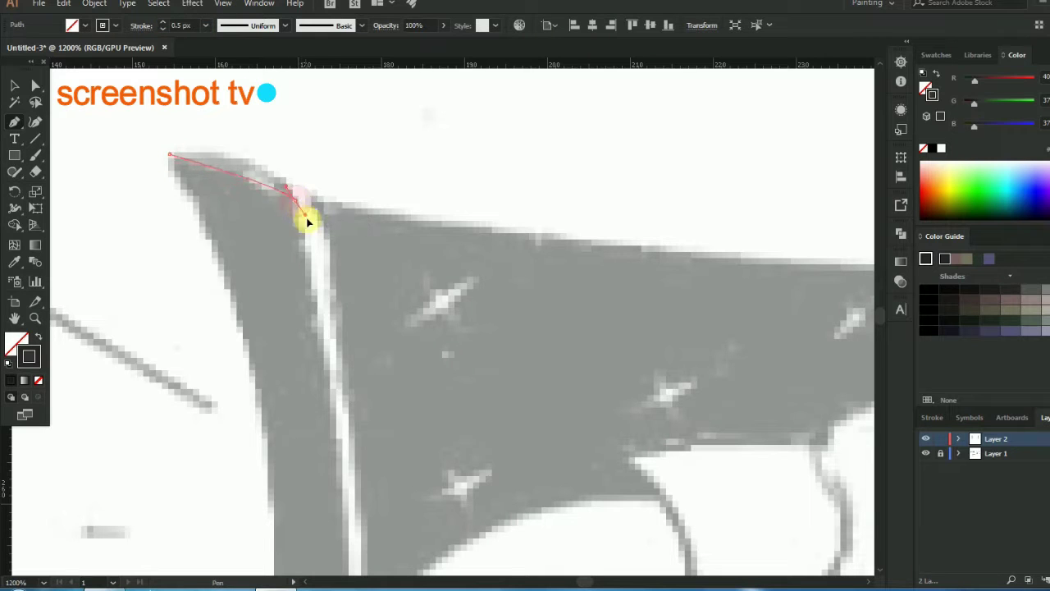
pyautogui.moveTo(343, 272); pyautogui.dragTo(329, 253)
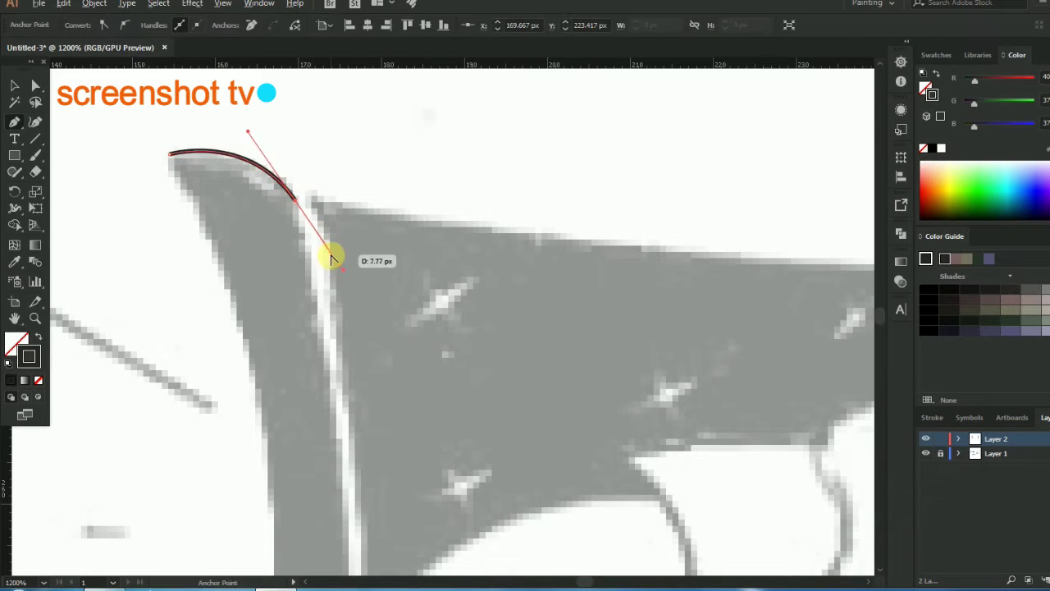
pyautogui.hotkey('ctrl', '-')
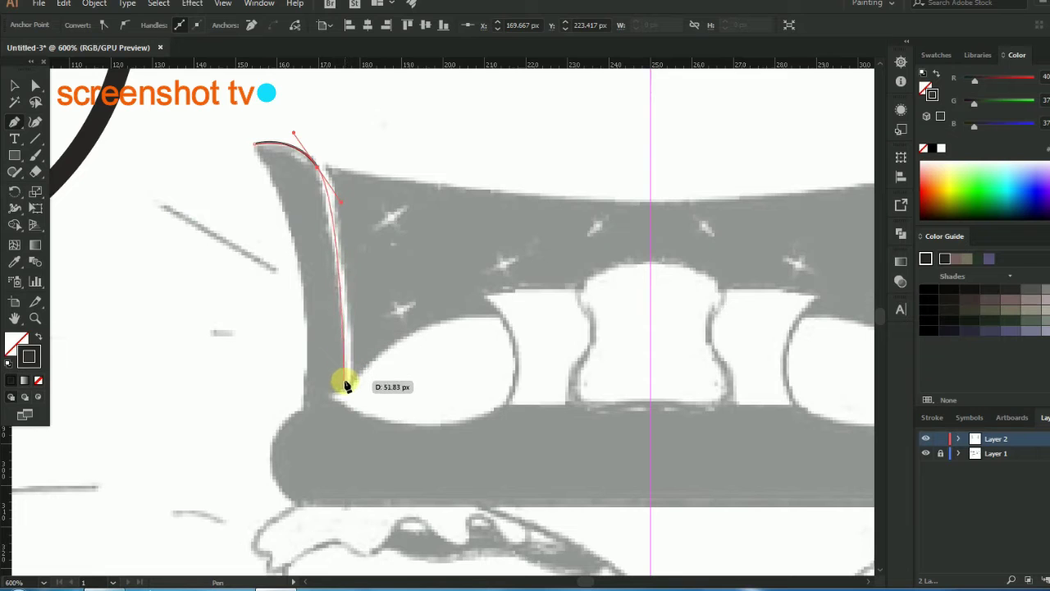
pyautogui.click(346, 378)
pyautogui.hotkey('ctrl', '+')
pyautogui.hotkey('ctrl', '+')
pyautogui.hotkey('ctrl', '+')
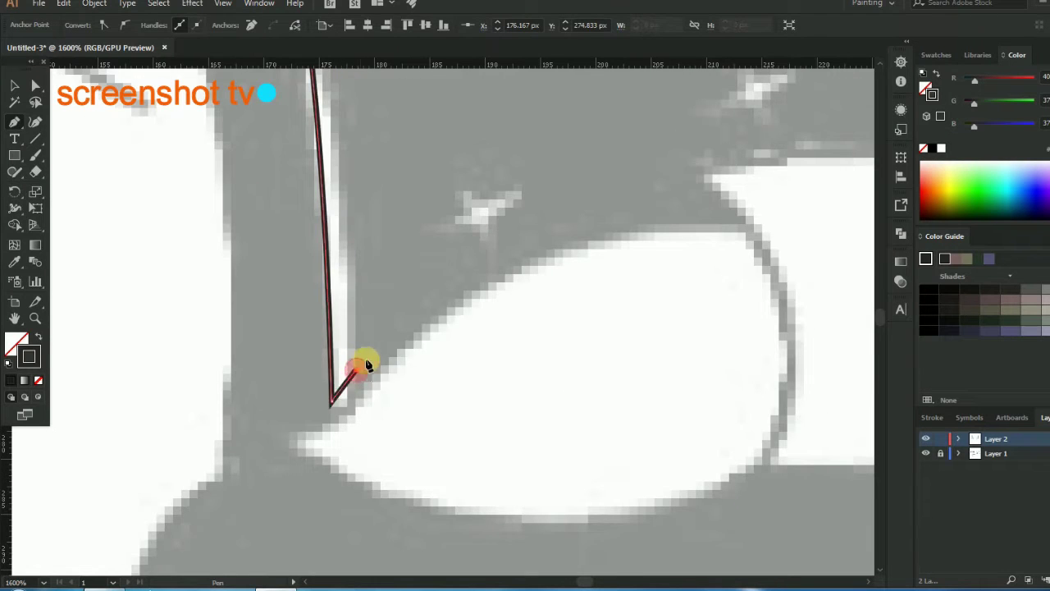
pyautogui.hotkey('ctrl', '-')
pyautogui.hotkey('ctrl', '-')
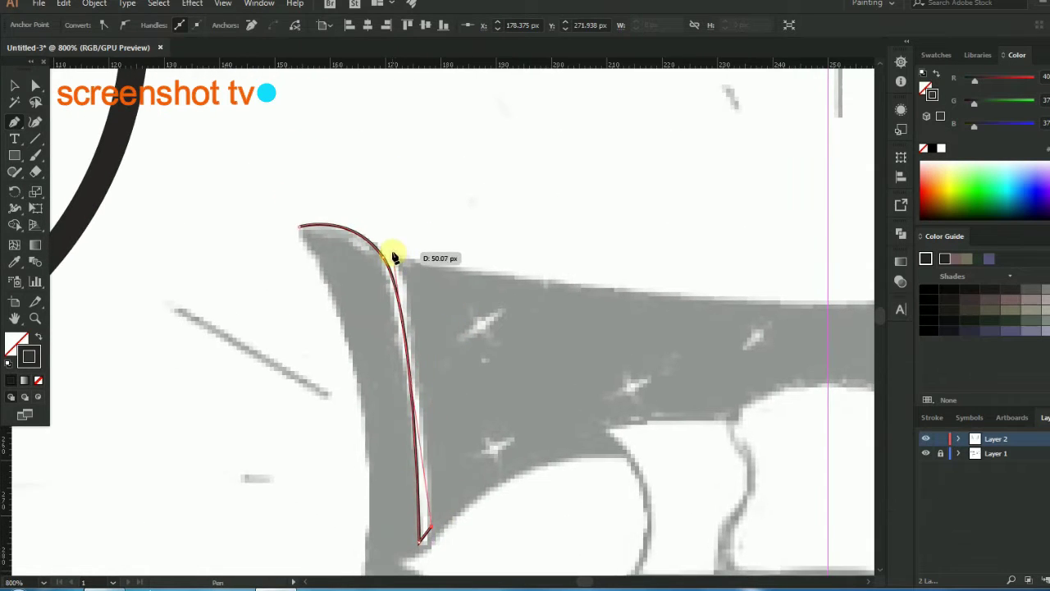
pyautogui.moveTo(393, 252); pyautogui.dragTo(357, 195)
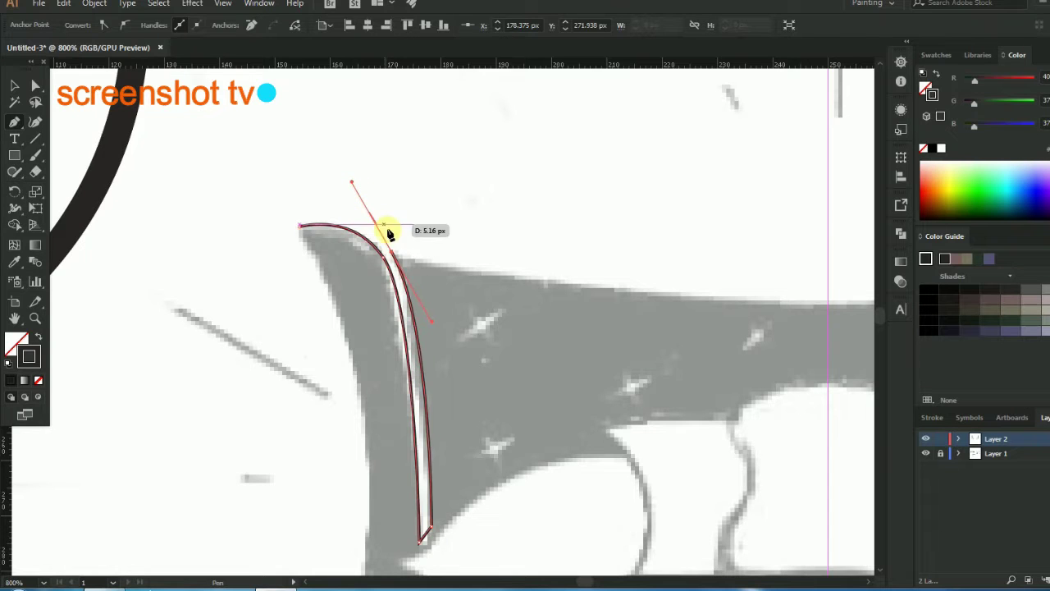
# Extend the path along the headboard top, down the post's outer edge and round the cushion's left end
pyautogui.hotkey('ctrl', '-')
pyautogui.hotkey('ctrl', '-')
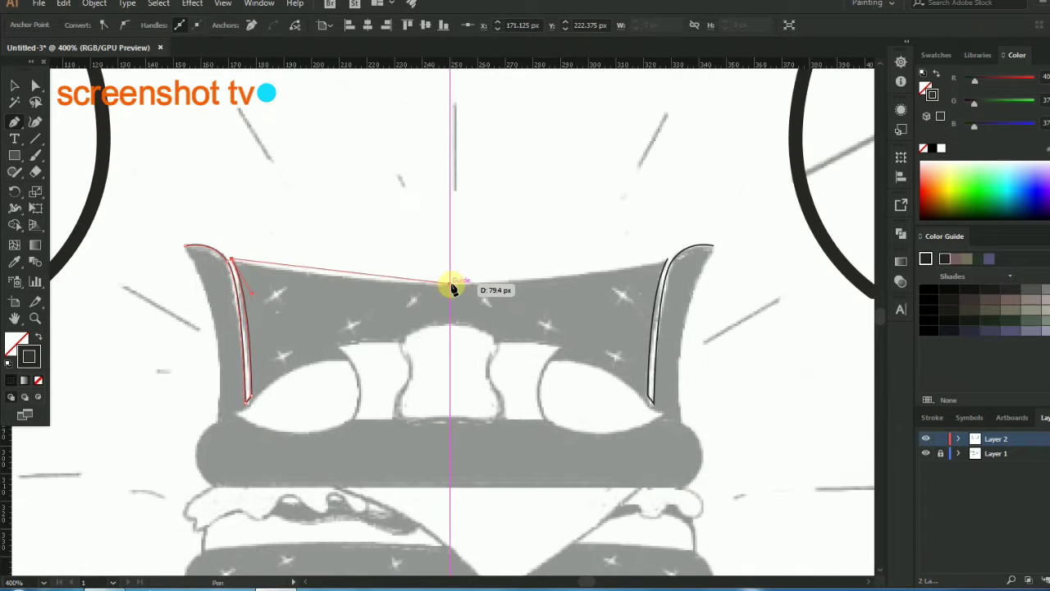
pyautogui.moveTo(450, 284); pyautogui.dragTo(534, 289)
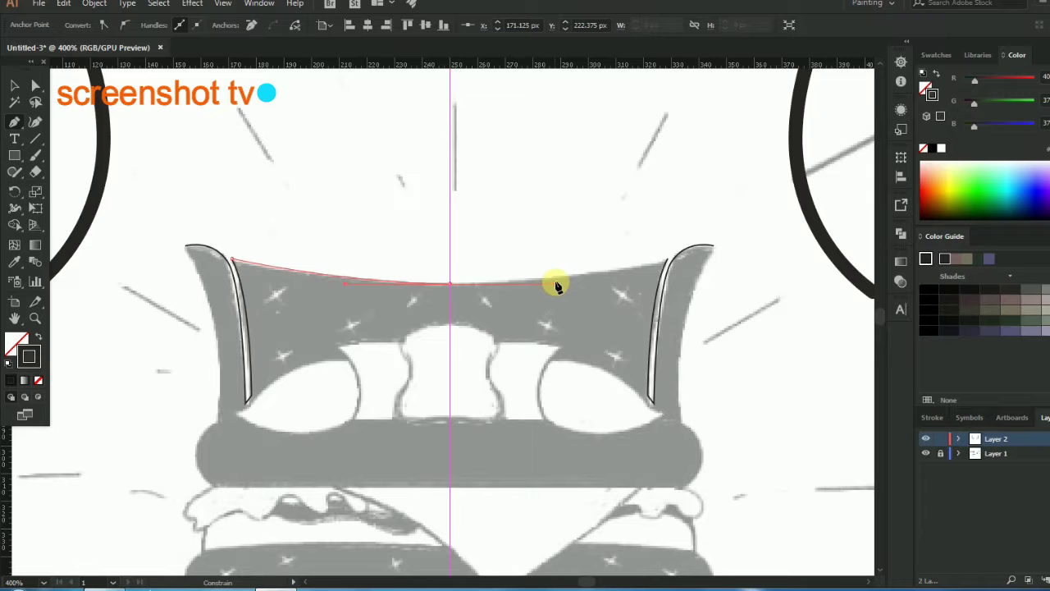
pyautogui.moveTo(414, 276); pyautogui.dragTo(451, 223)
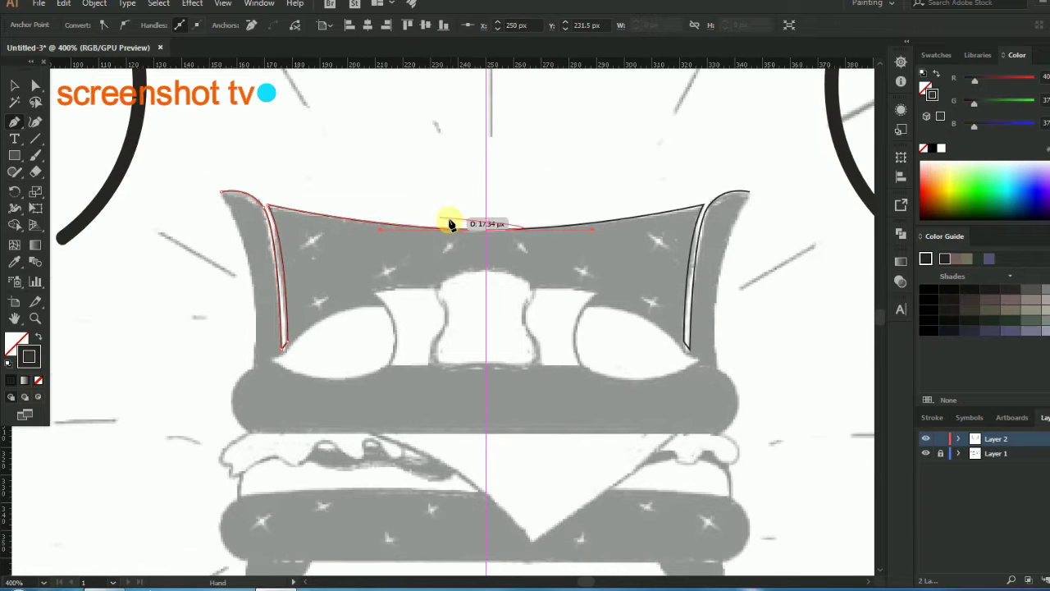
pyautogui.click(223, 198)
pyautogui.scroll(2, 250, 312)
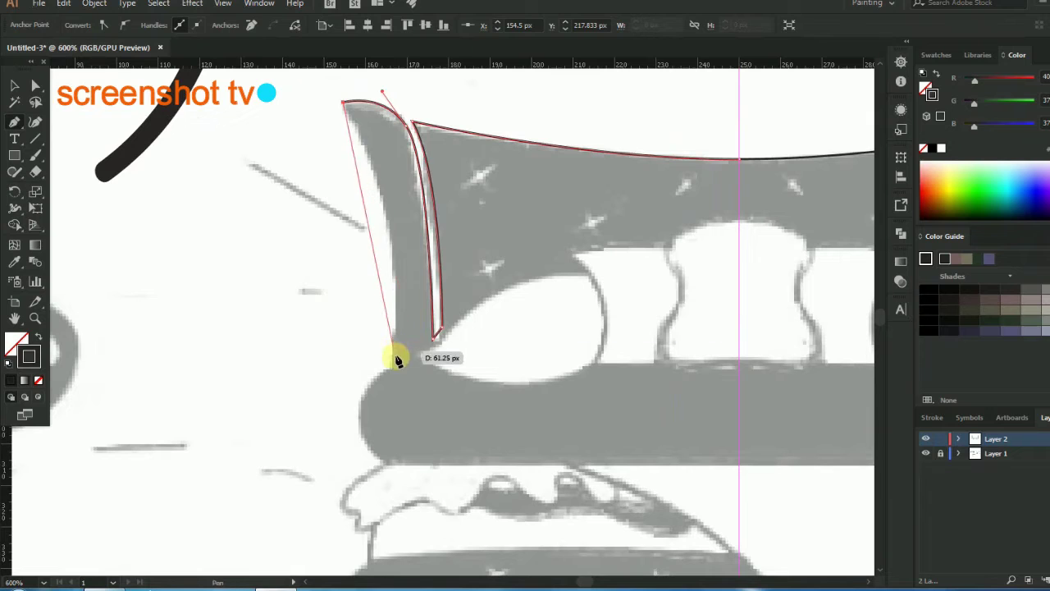
pyautogui.moveTo(396, 361); pyautogui.dragTo(374, 516)
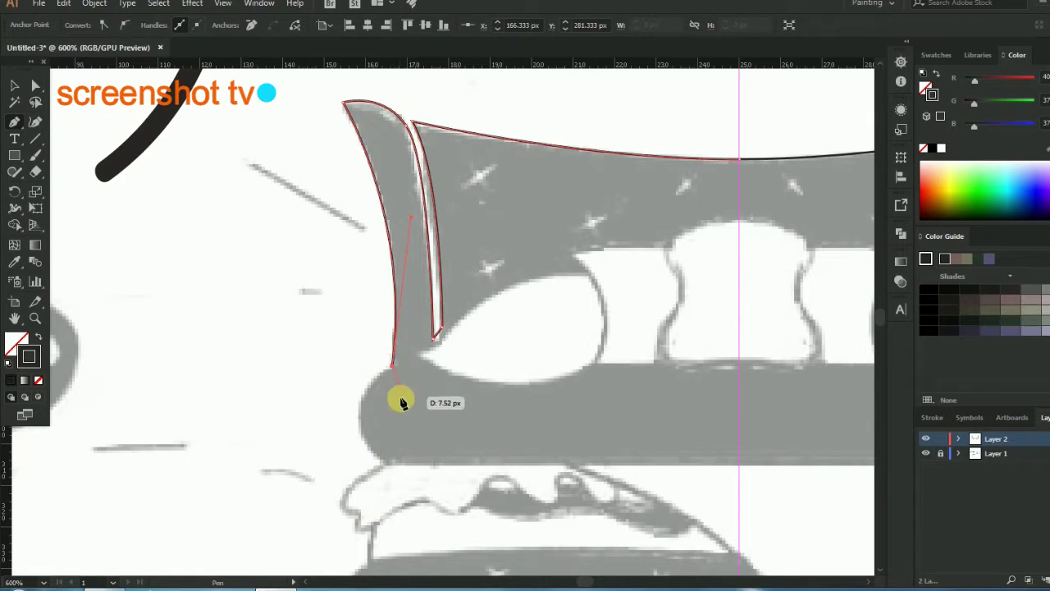
pyautogui.scroll(-3, 399, 399)
pyautogui.moveTo(349, 277); pyautogui.dragTo(354, 326)
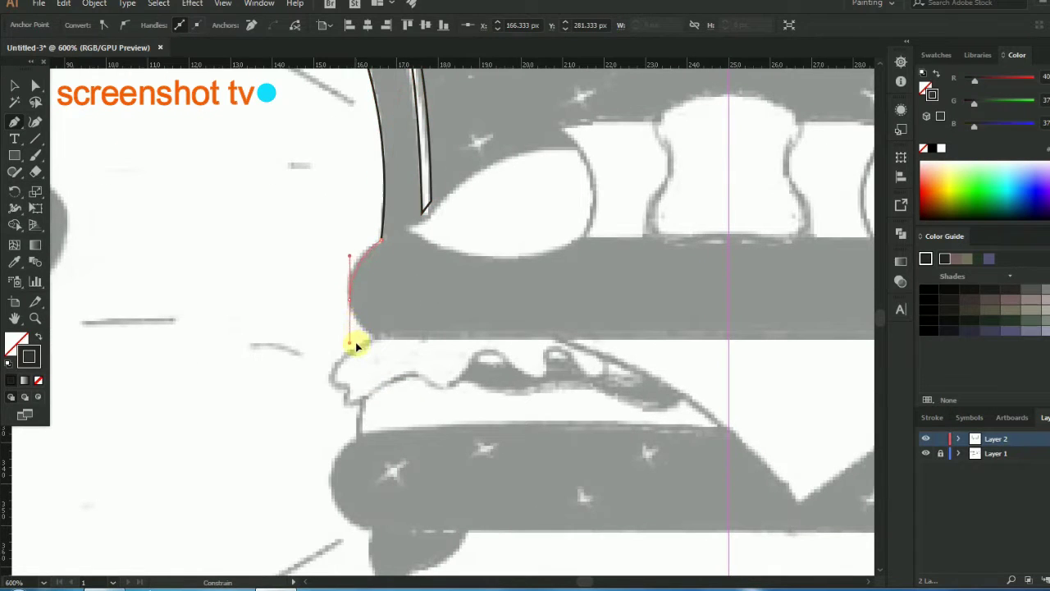
pyautogui.scroll(2, 357, 343)
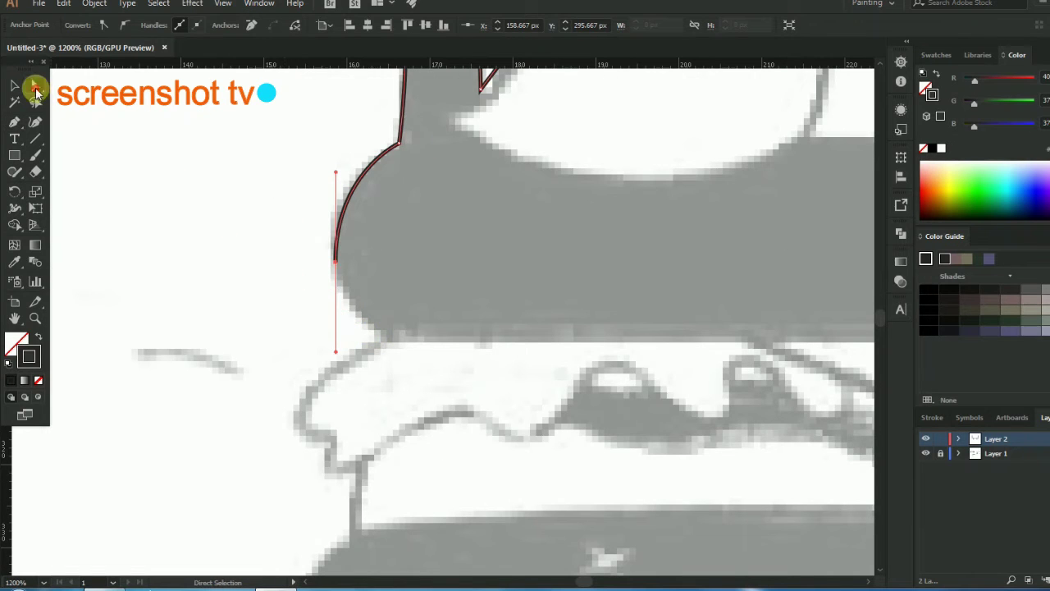
# Raise the cushion's left-edge anchor slightly, then continue the path around its lower-left corner
pyautogui.click(35, 85)
pyautogui.moveTo(341, 267); pyautogui.dragTo(328, 247)
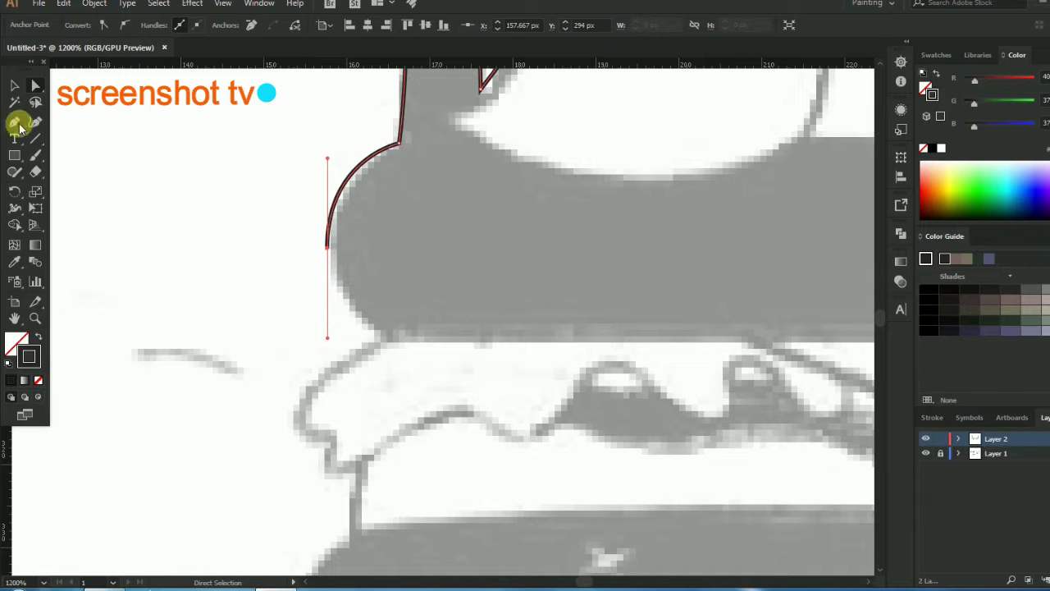
pyautogui.click(16, 123)
pyautogui.click(327, 246)
pyautogui.click(353, 314)
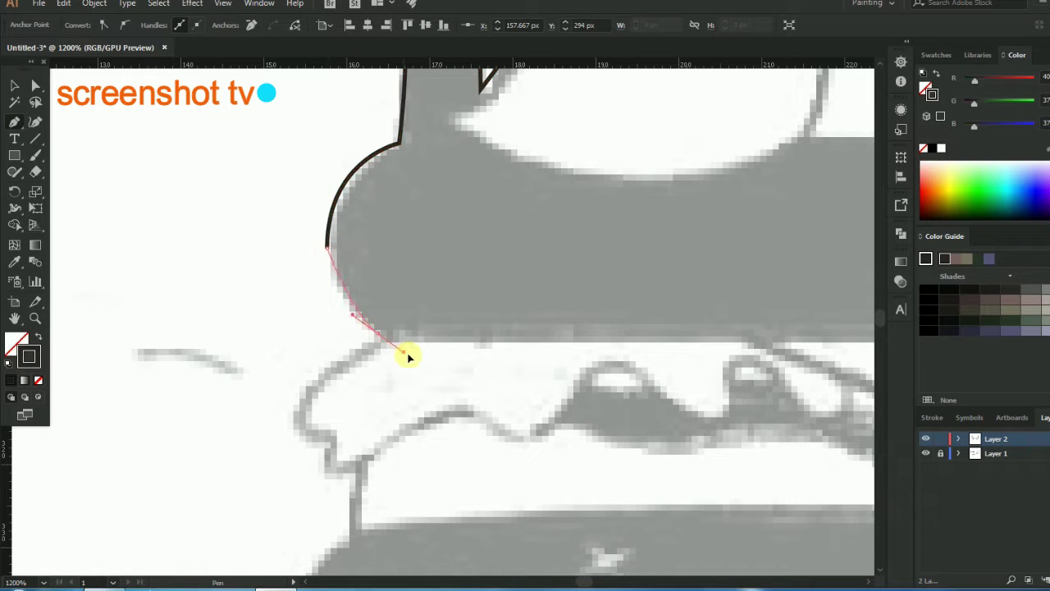
pyautogui.moveTo(424, 360); pyautogui.dragTo(422, 357)
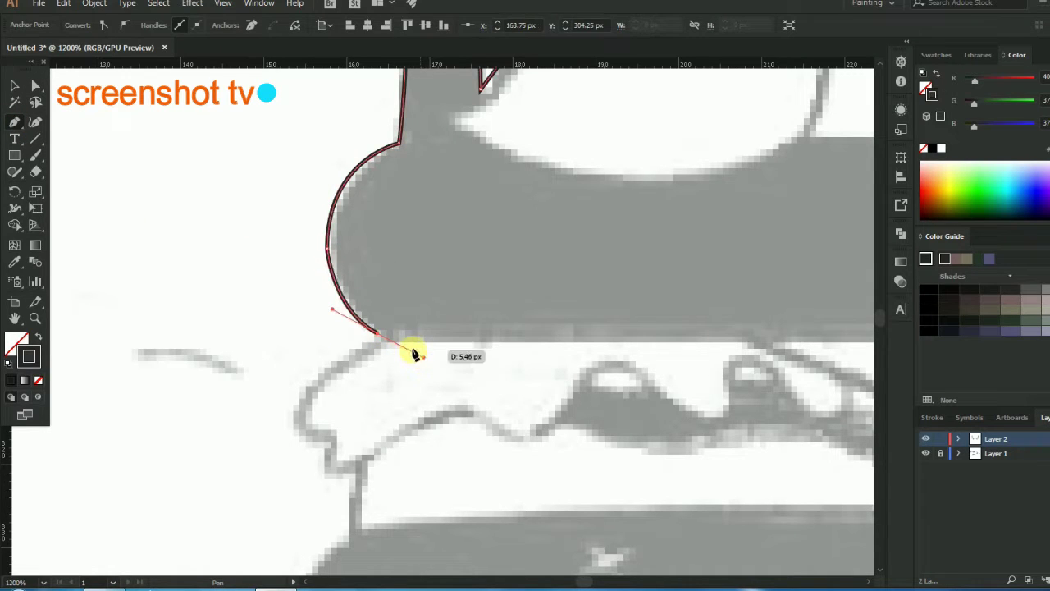
# Run a straight segment along the cushion's bottom and deselect the finished outline
pyautogui.hotkey('ctrl', '-')
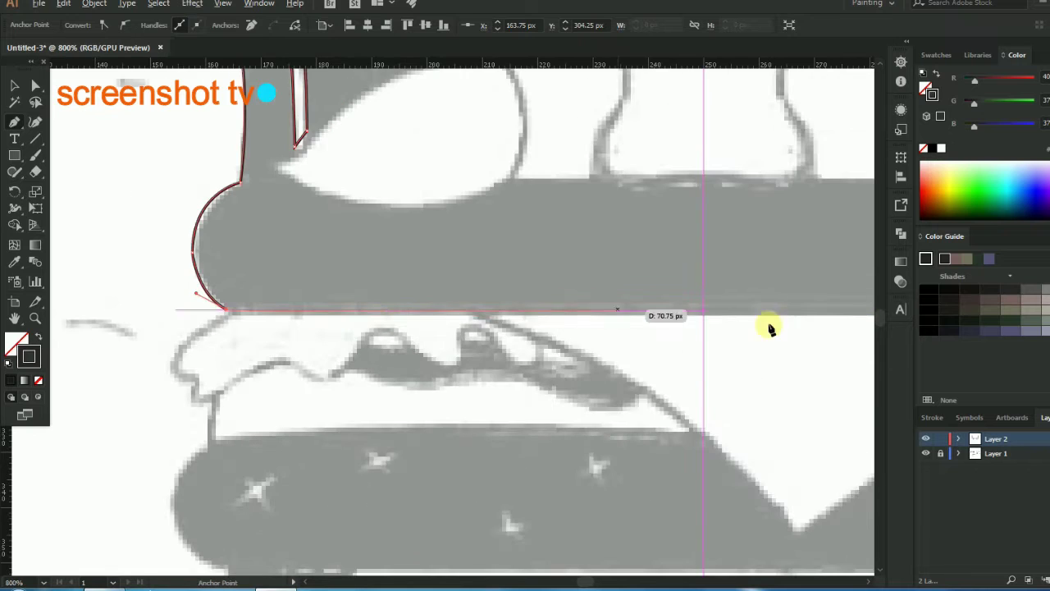
pyautogui.keyDown('shift'); pyautogui.click(706, 310); pyautogui.keyUp('shift')
pyautogui.scroll(-1, 509, 271)
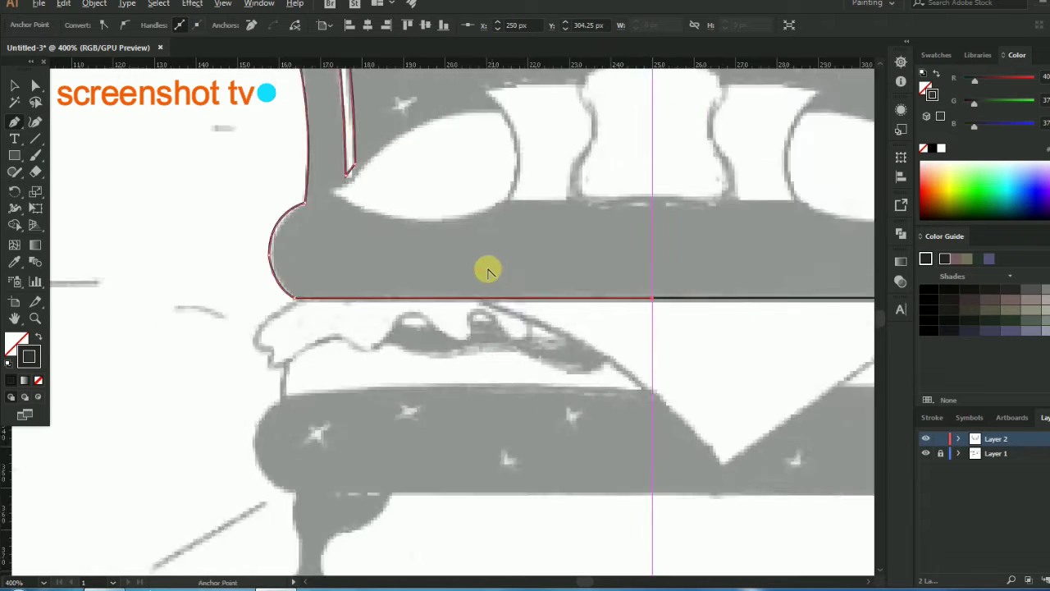
pyautogui.scroll(-2, 485, 270)
pyautogui.scroll(2, 452, 270)
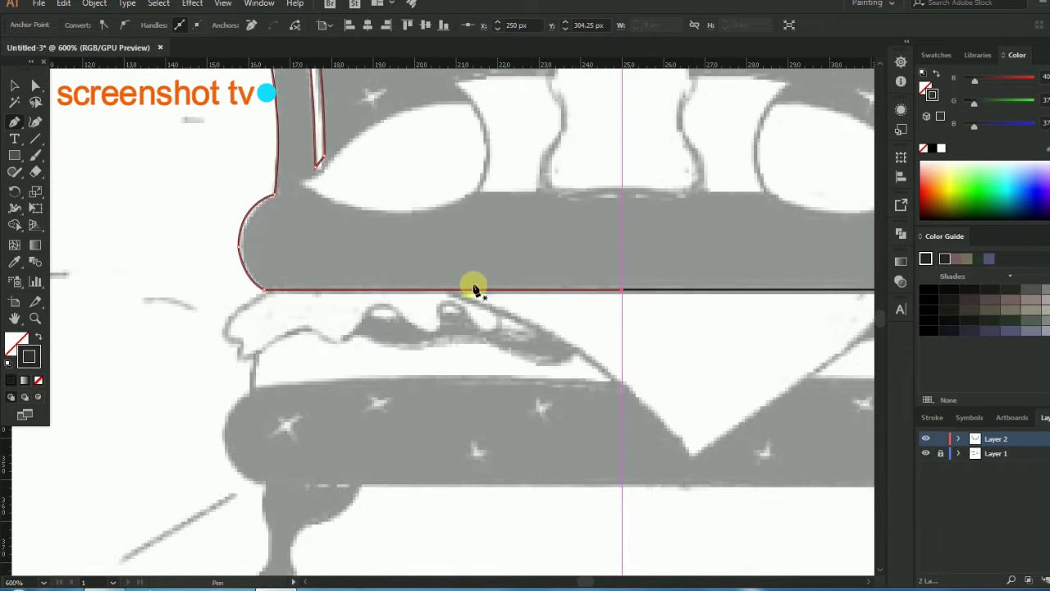
pyautogui.scroll(2, 318, 304)
pyautogui.scroll(1, 296, 295)
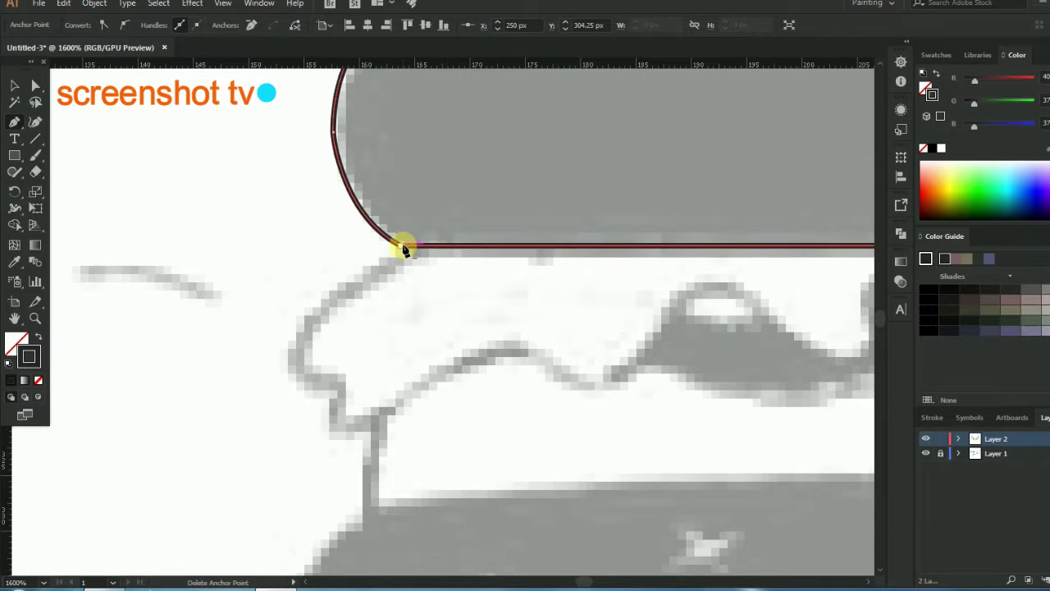
pyautogui.click(11, 84)
pyautogui.hotkey('ctrl', 'shift', 'a')
pyautogui.click(14, 121)
# Extend the outline down to the blanket's lower-left corner, redrawing the corner curve once
pyautogui.click(400, 244)
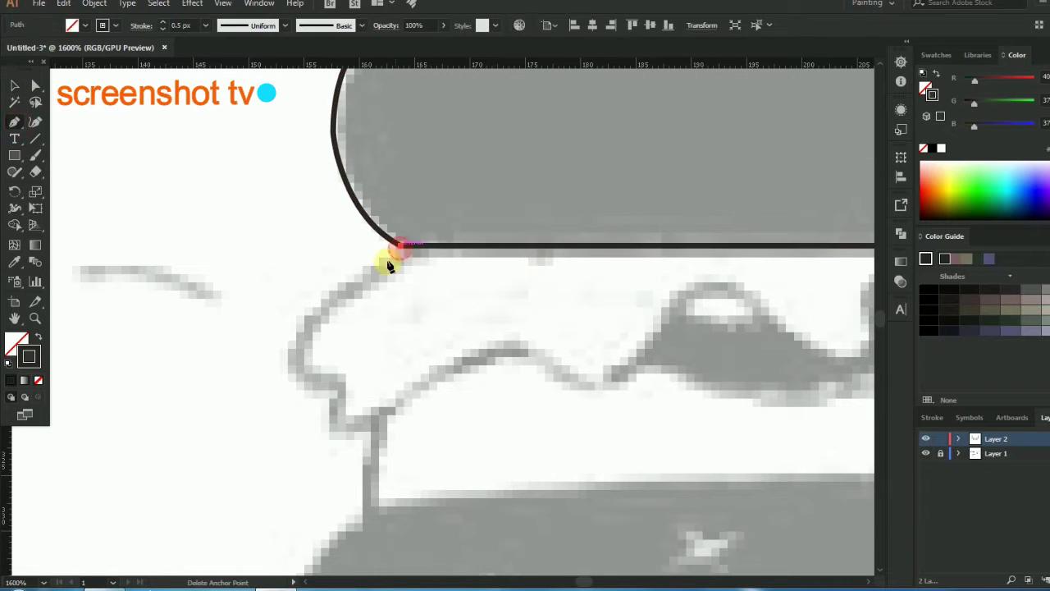
pyautogui.scroll(-1, 378, 285)
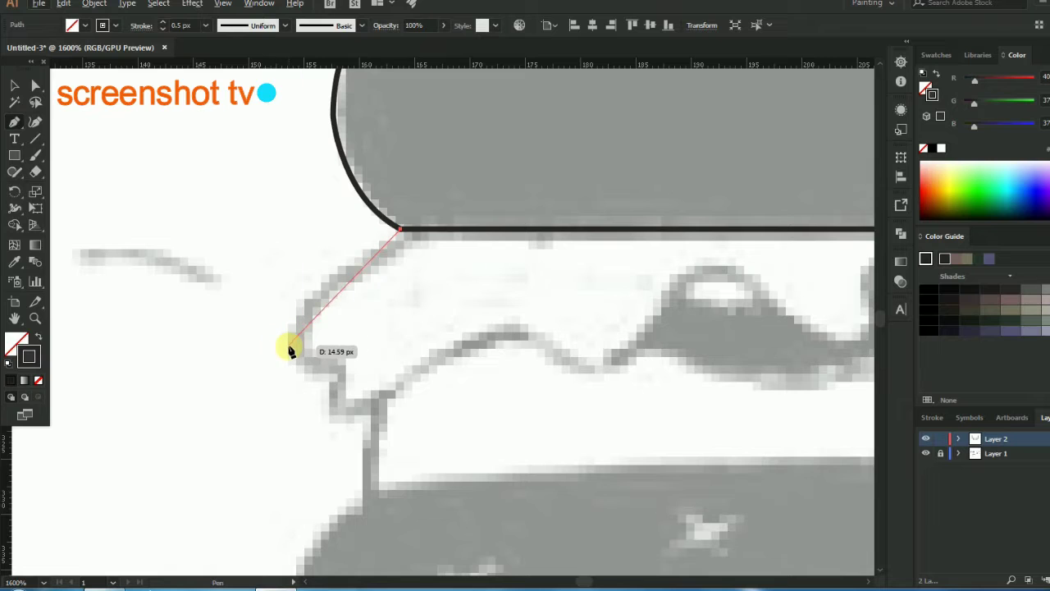
pyautogui.moveTo(301, 335); pyautogui.dragTo(305, 408)
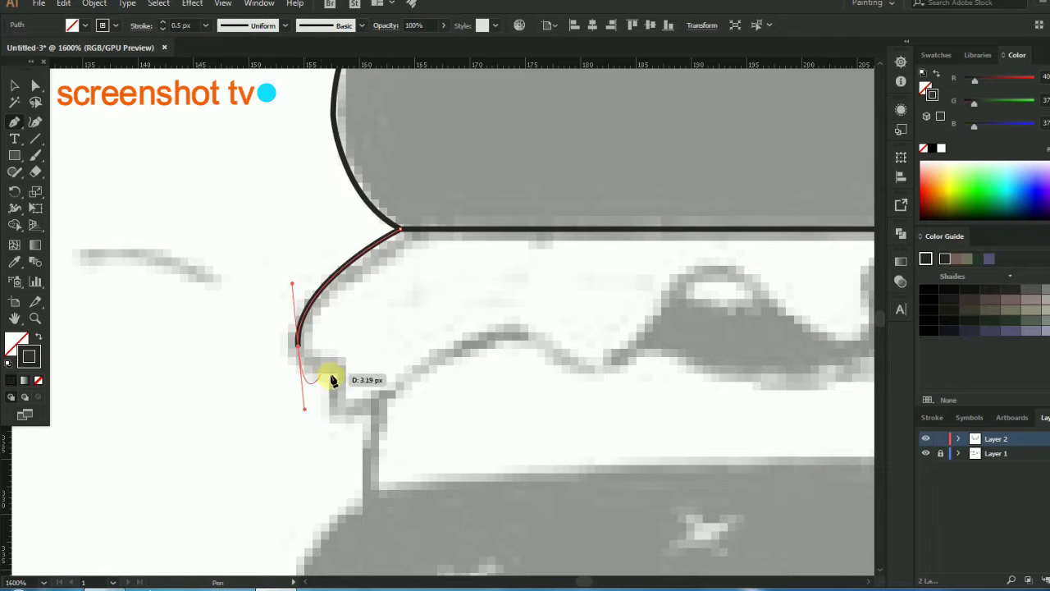
pyautogui.scroll(2, 304, 357)
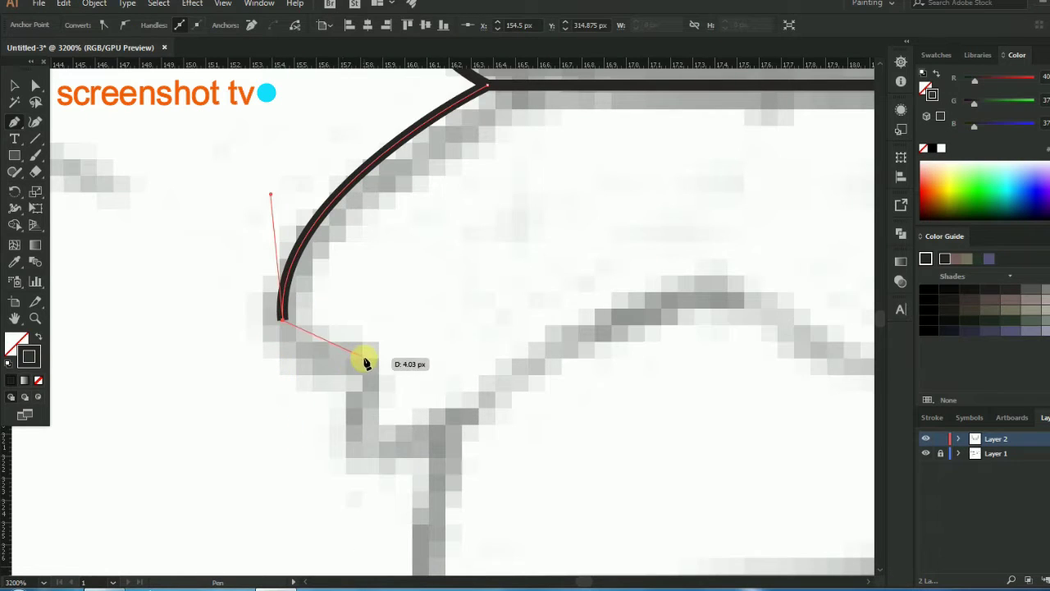
pyautogui.moveTo(440, 351); pyautogui.dragTo(440, 349)
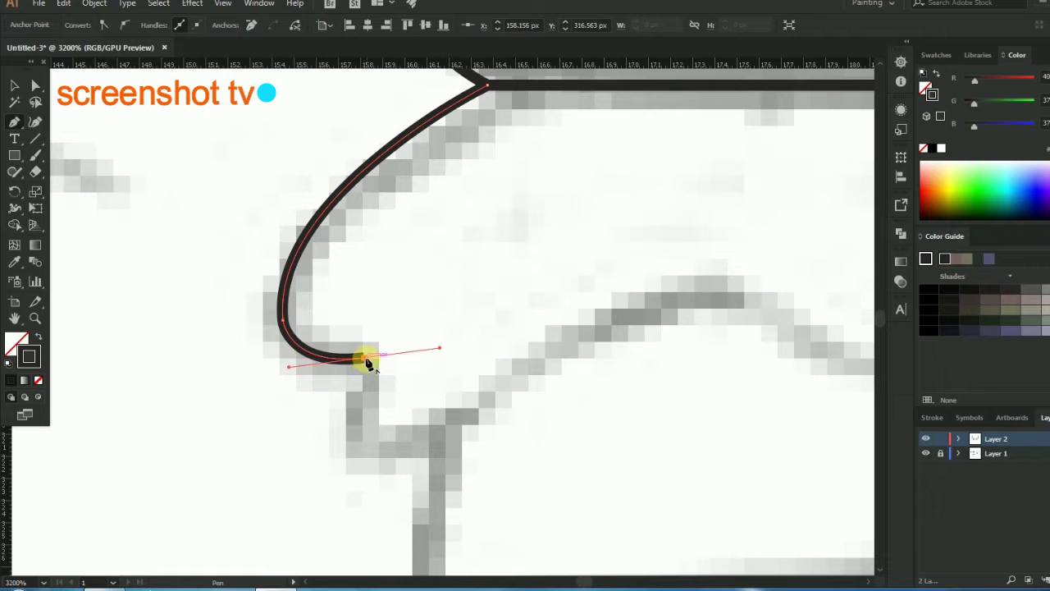
pyautogui.hotkey('ctrl', 'z')
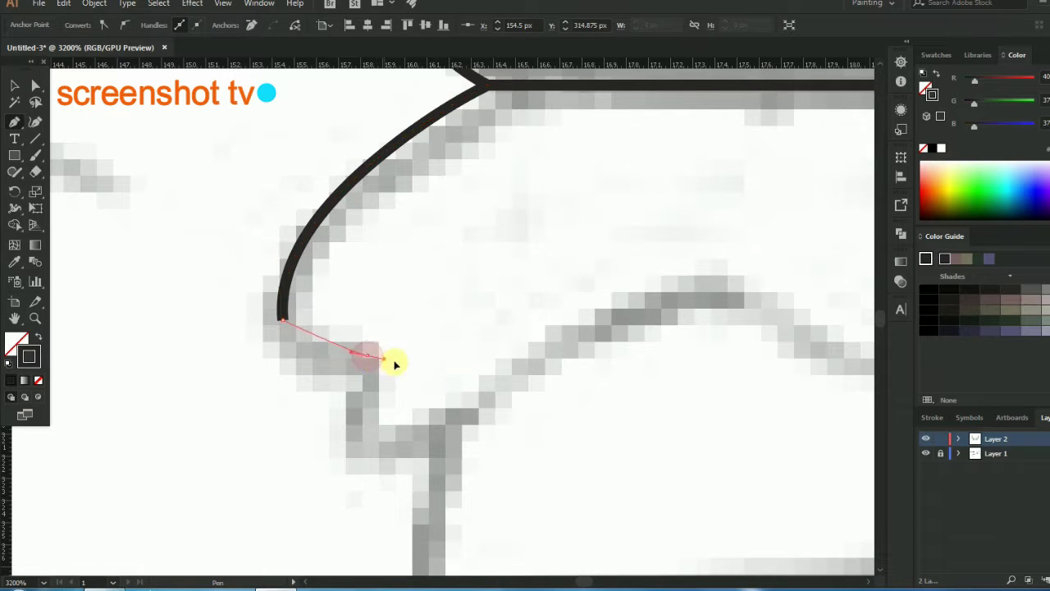
pyautogui.moveTo(367, 355); pyautogui.dragTo(446, 347)
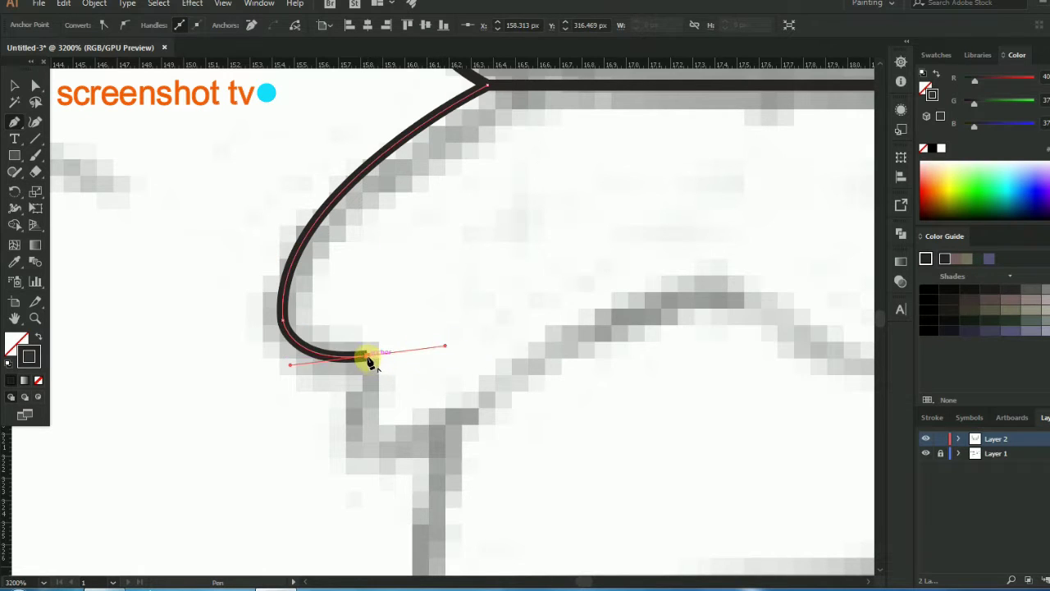
# Reshape the corner curve's handle with Direct Selection, then deselect the path
pyautogui.click(36, 85)
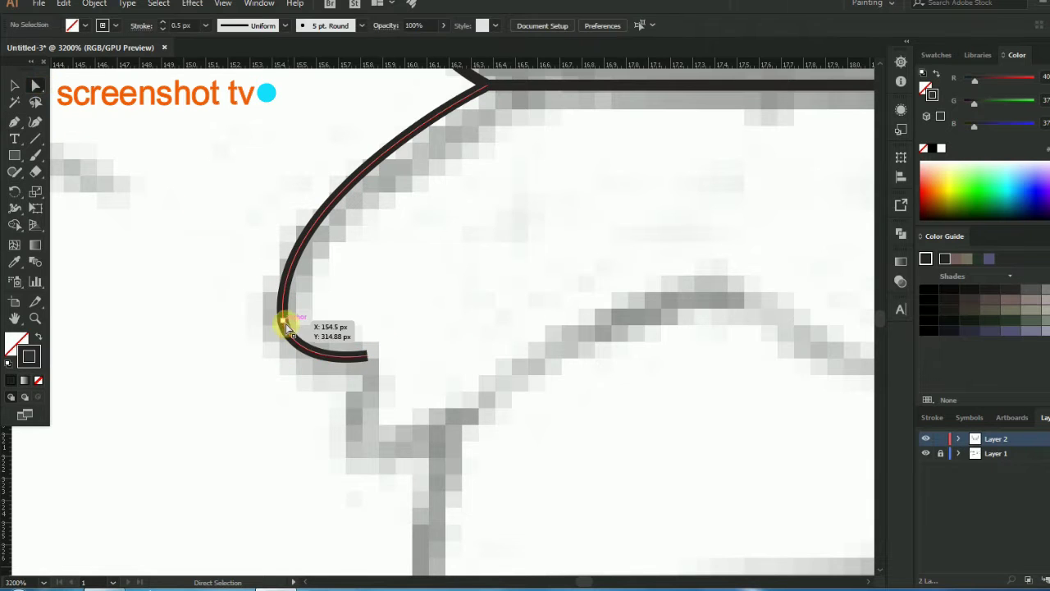
pyautogui.click(285, 321)
pyautogui.scroll(1, 287, 326)
pyautogui.scroll(-1, 306, 311)
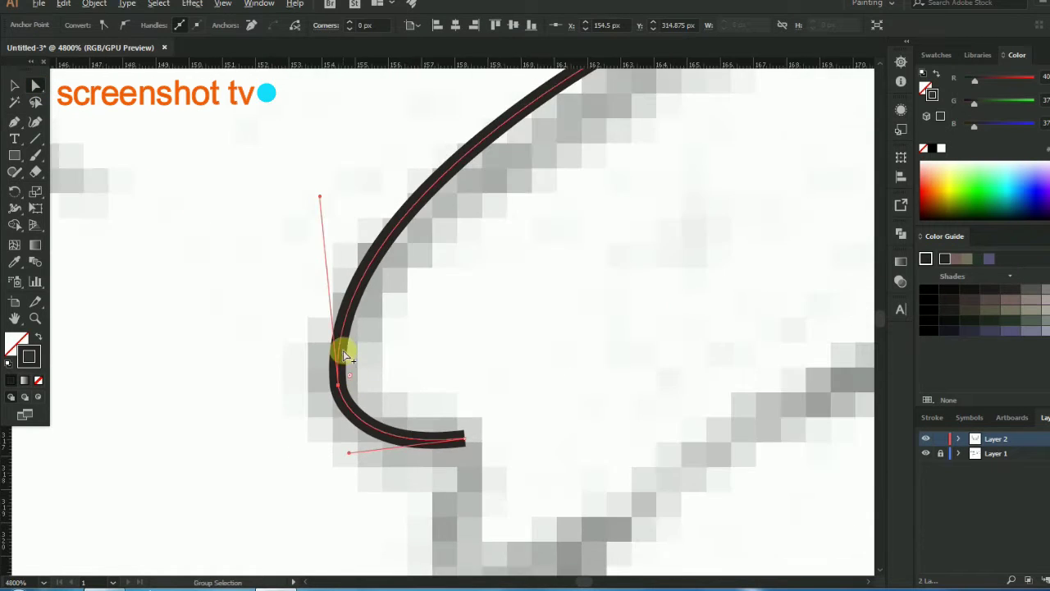
pyautogui.scroll(-2, 385, 260)
pyautogui.moveTo(374, 293)
pyautogui.mouseDown()
pyautogui.moveTo(370, 277)
pyautogui.moveTo(364, 298)
pyautogui.mouseUp()
pyautogui.click(460, 356)
pyautogui.scroll(-1, 411, 332)
pyautogui.scroll(1, 410, 332)
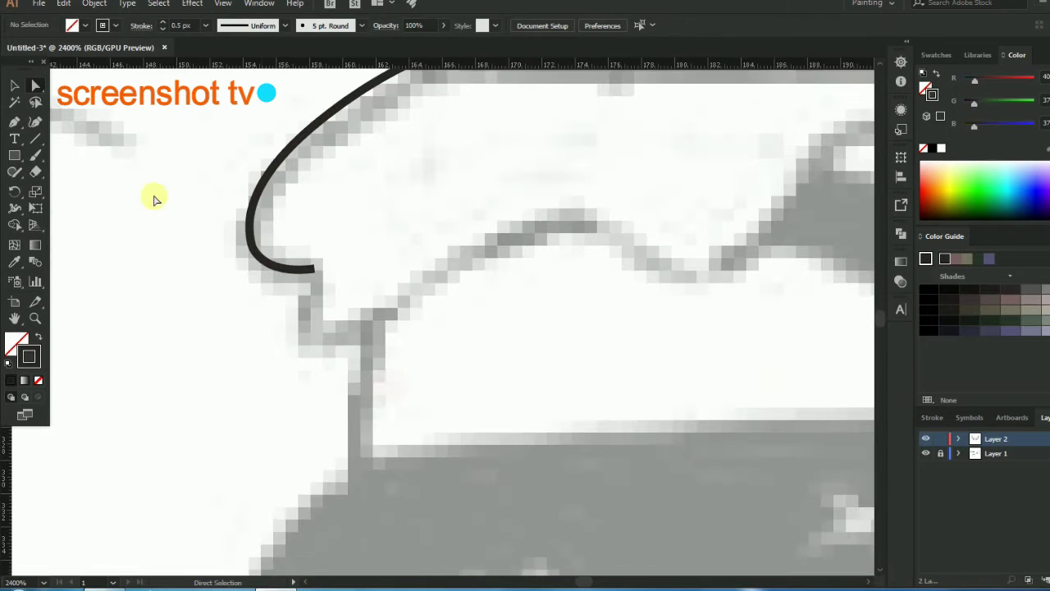
# Start the wavy blanket edge with a dip and the first rising waves
pyautogui.click(318, 271)
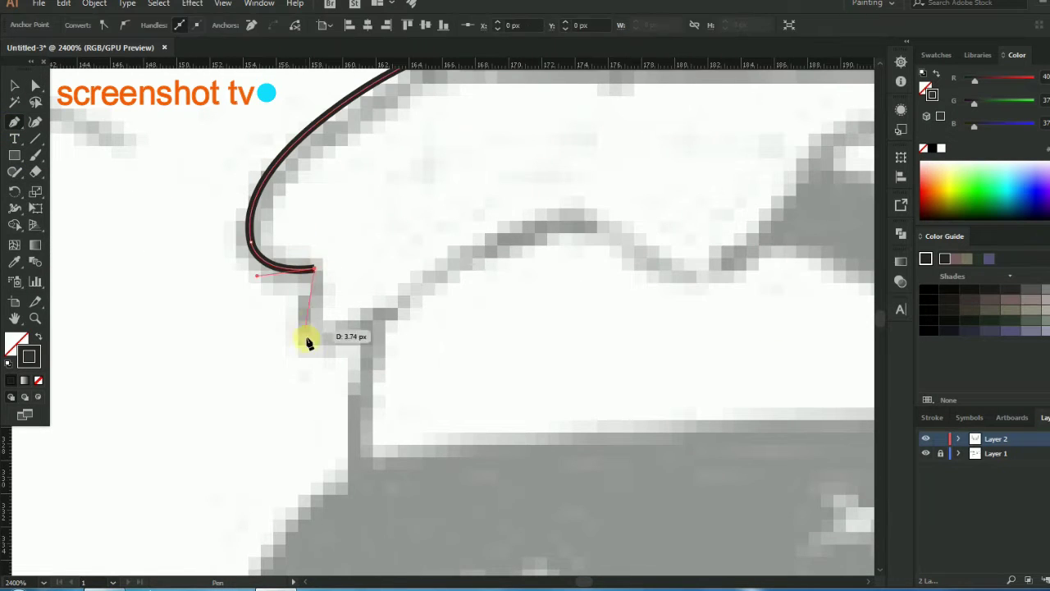
pyautogui.moveTo(304, 350); pyautogui.dragTo(345, 365)
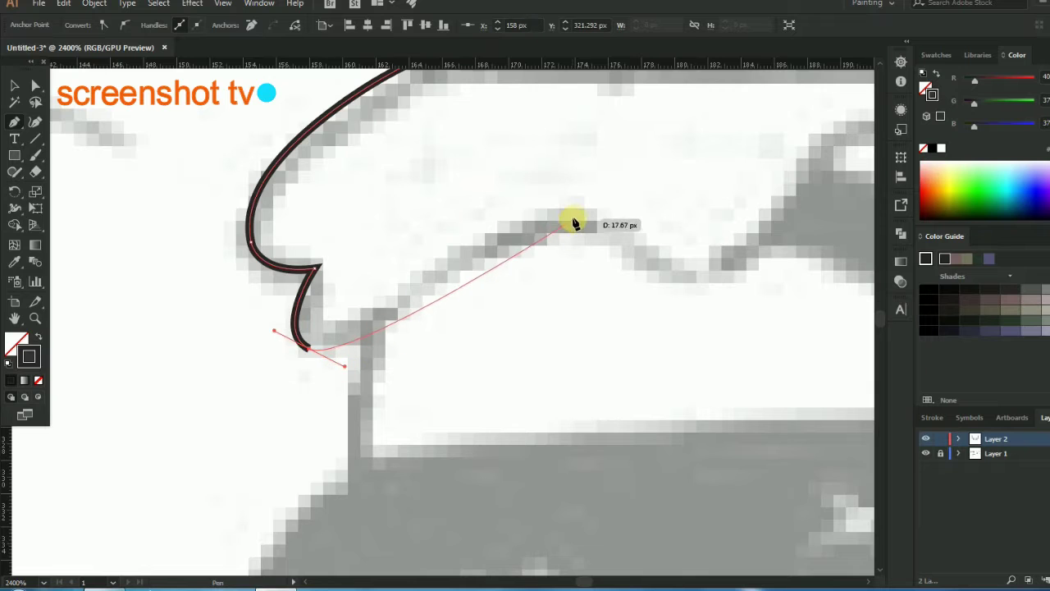
pyautogui.moveTo(574, 215)
pyautogui.mouseDown()
pyautogui.moveTo(638, 217)
pyautogui.moveTo(417, 254)
pyautogui.mouseUp()
pyautogui.moveTo(482, 318)
pyautogui.mouseDown()
pyautogui.moveTo(541, 313)
pyautogui.moveTo(528, 270)
pyautogui.mouseUp()
pyautogui.hotkey('ctrl', '-')
# Add the remaining crests and troughs to finish the wavy edge, then deselect it
pyautogui.moveTo(546, 304); pyautogui.dragTo(399, 335)
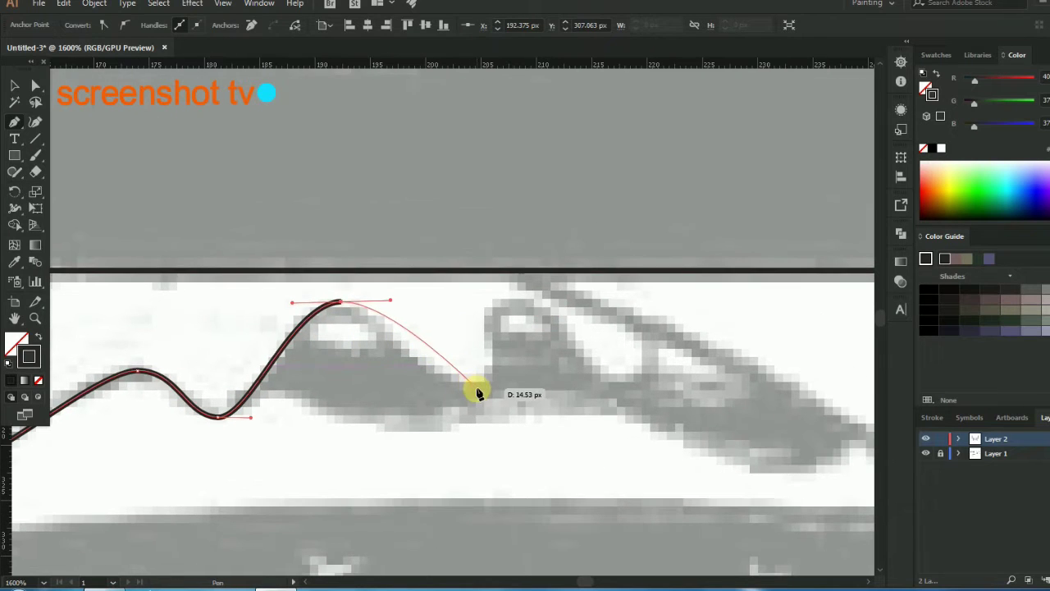
pyautogui.moveTo(477, 389); pyautogui.dragTo(516, 384)
pyautogui.moveTo(511, 300)
pyautogui.mouseDown()
pyautogui.moveTo(553, 297)
pyautogui.moveTo(423, 329)
pyautogui.mouseUp()
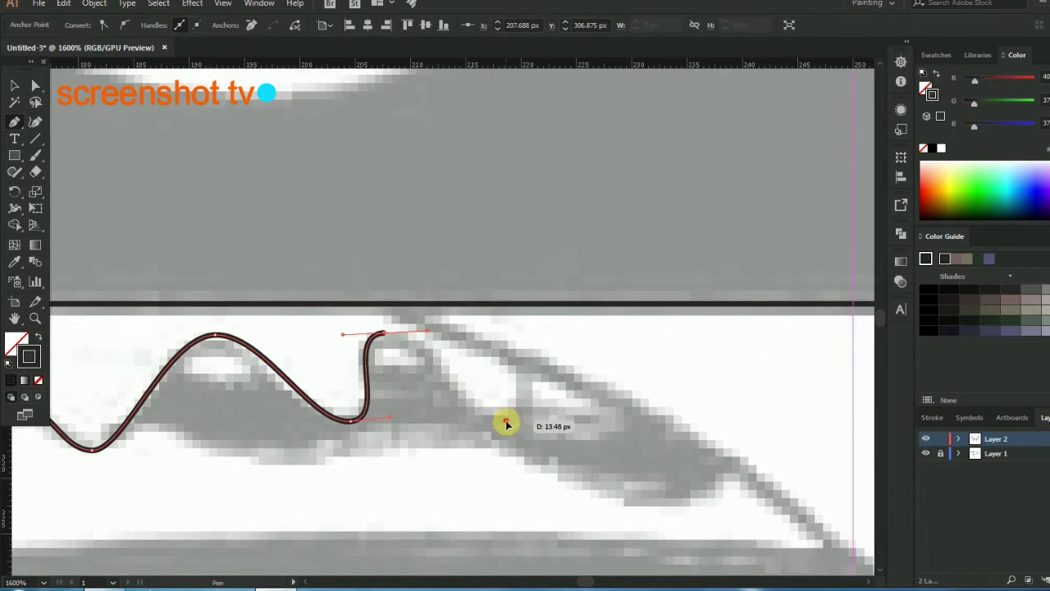
pyautogui.moveTo(506, 423); pyautogui.dragTo(556, 413)
pyautogui.click(513, 333)
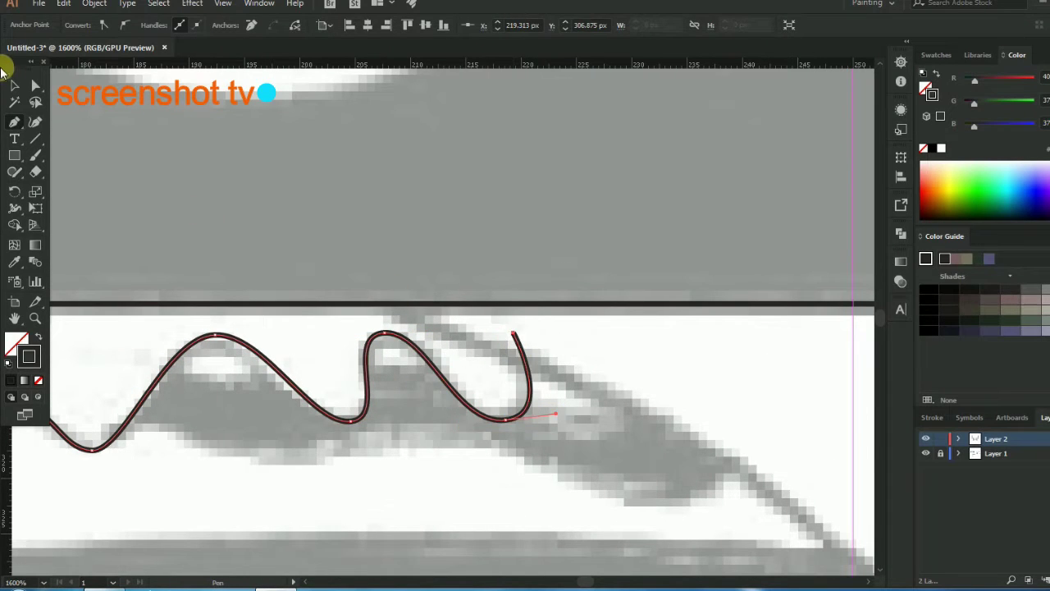
pyautogui.click(14, 84)
pyautogui.click(211, 383)
pyautogui.scroll(-3, 247, 407)
pyautogui.scroll(2, 312, 370)
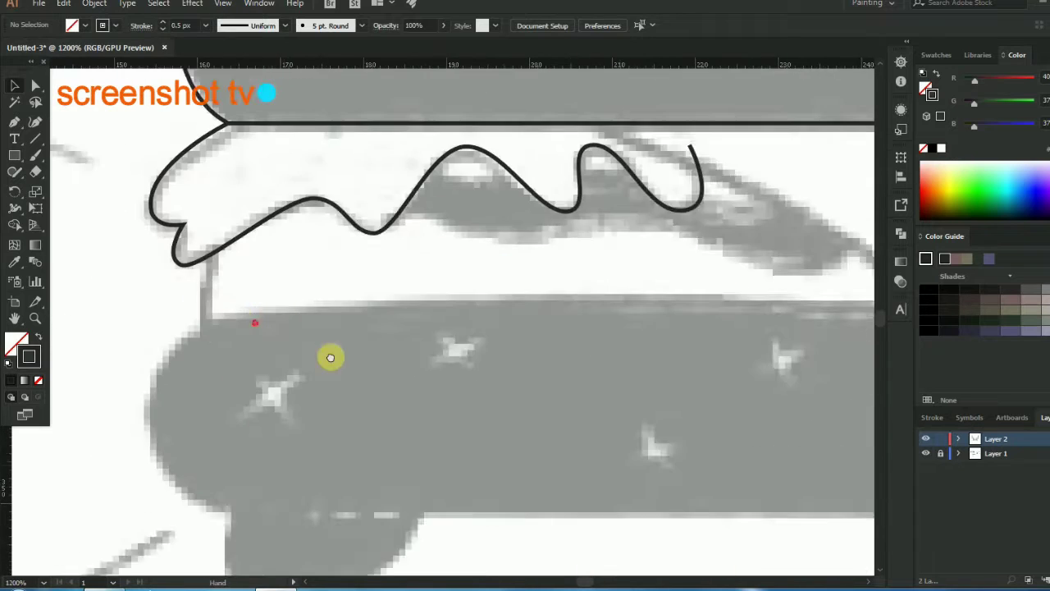
# Start a new body outline down the left side and curve it around the rounded left end
pyautogui.moveTo(329, 357); pyautogui.dragTo(532, 435)
pyautogui.scroll(1, 370, 380)
pyautogui.click(292, 183)
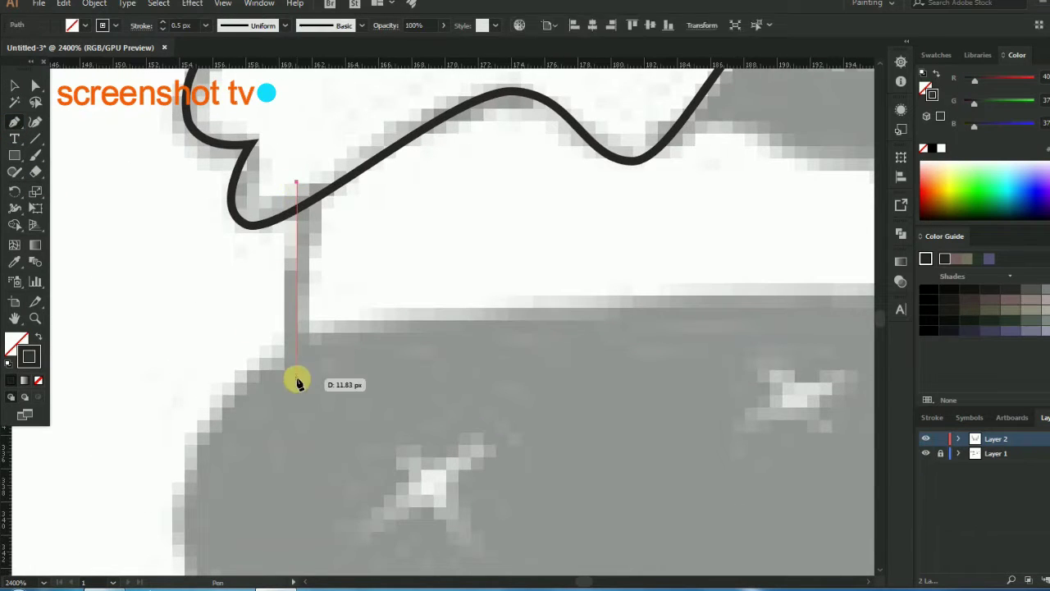
pyautogui.moveTo(296, 377); pyautogui.dragTo(336, 499)
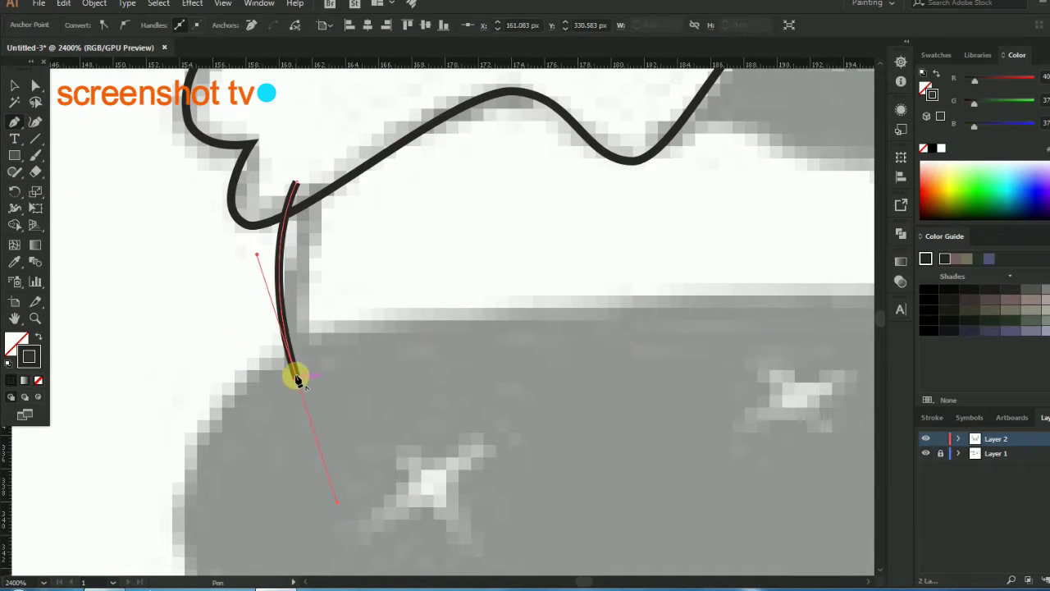
pyautogui.scroll(-2, 270, 443)
pyautogui.scroll(-1, 293, 333)
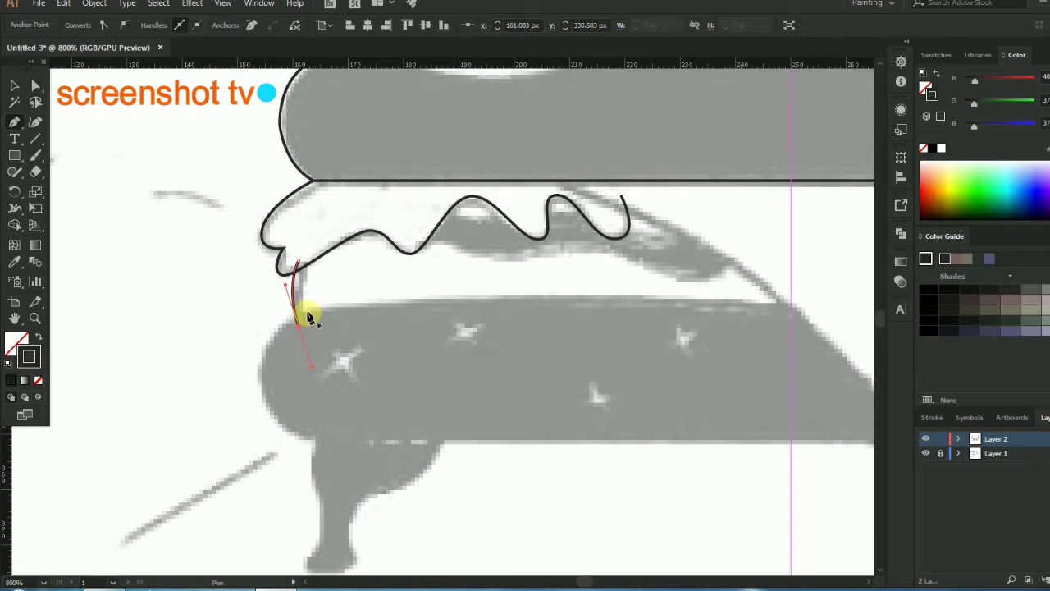
pyautogui.moveTo(305, 318); pyautogui.dragTo(281, 339)
pyautogui.scroll(2, 296, 385)
pyautogui.scroll(-1, 266, 270)
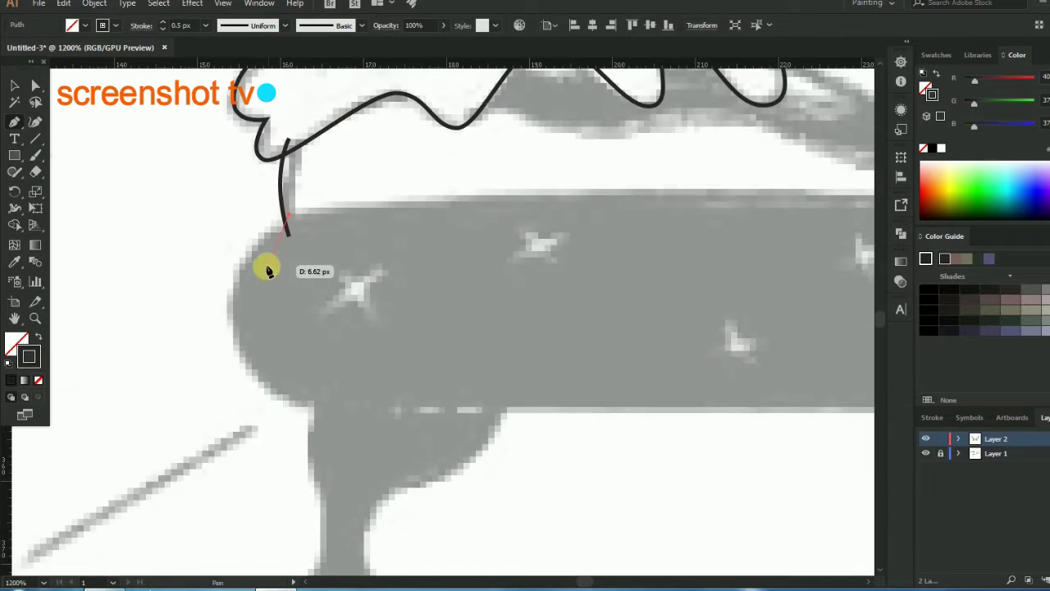
pyautogui.moveTo(265, 270)
pyautogui.mouseDown()
pyautogui.moveTo(266, 355)
pyautogui.moveTo(233, 332)
pyautogui.mouseUp()
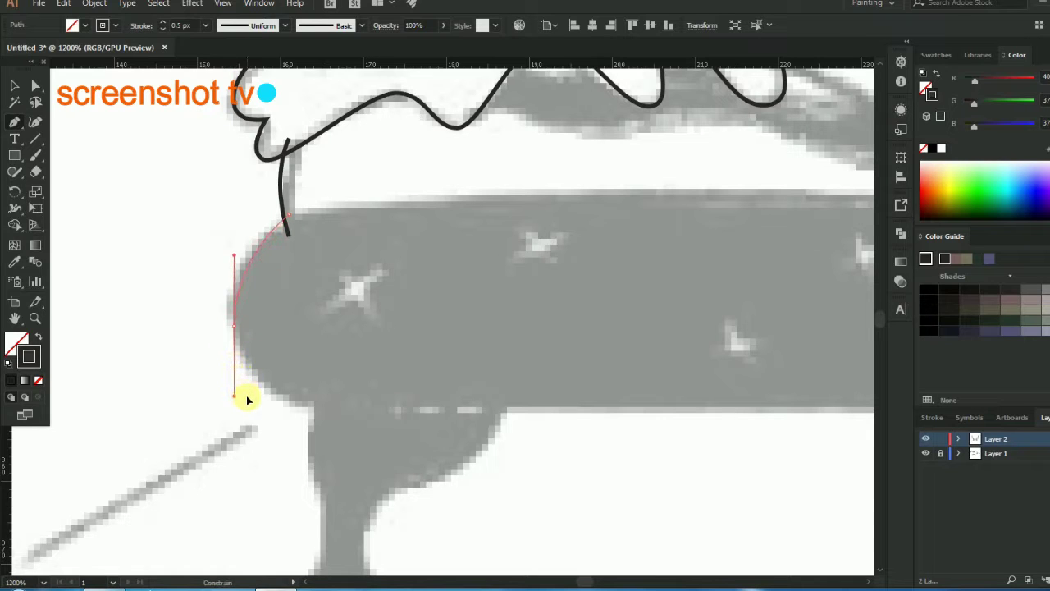
pyautogui.moveTo(248, 400); pyautogui.dragTo(250, 399)
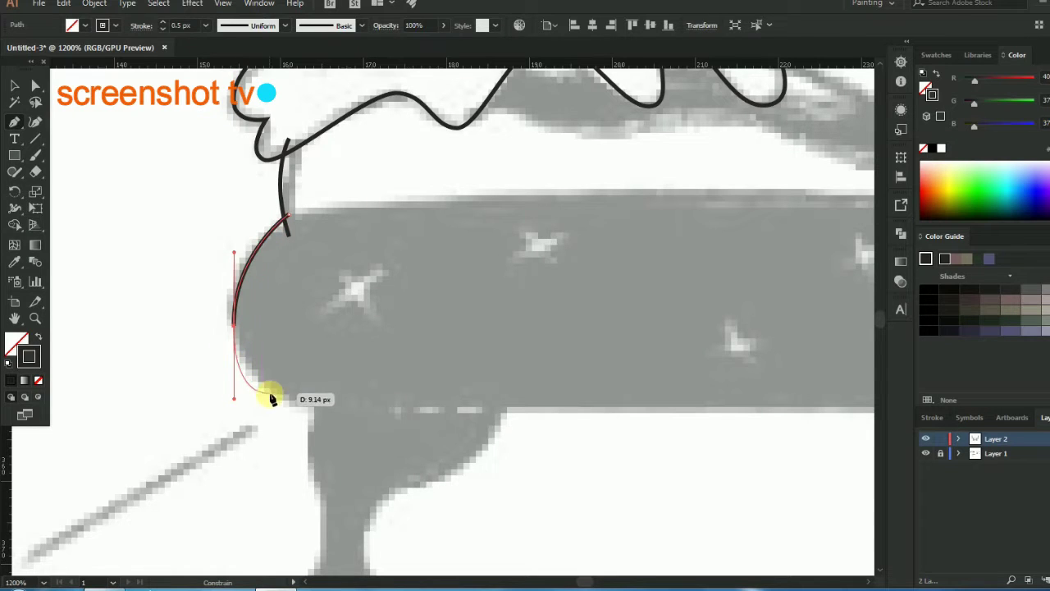
pyautogui.click(312, 408)
# Continue the outline from the leg's narrow top down to its foot
pyautogui.scroll(-2, 329, 361)
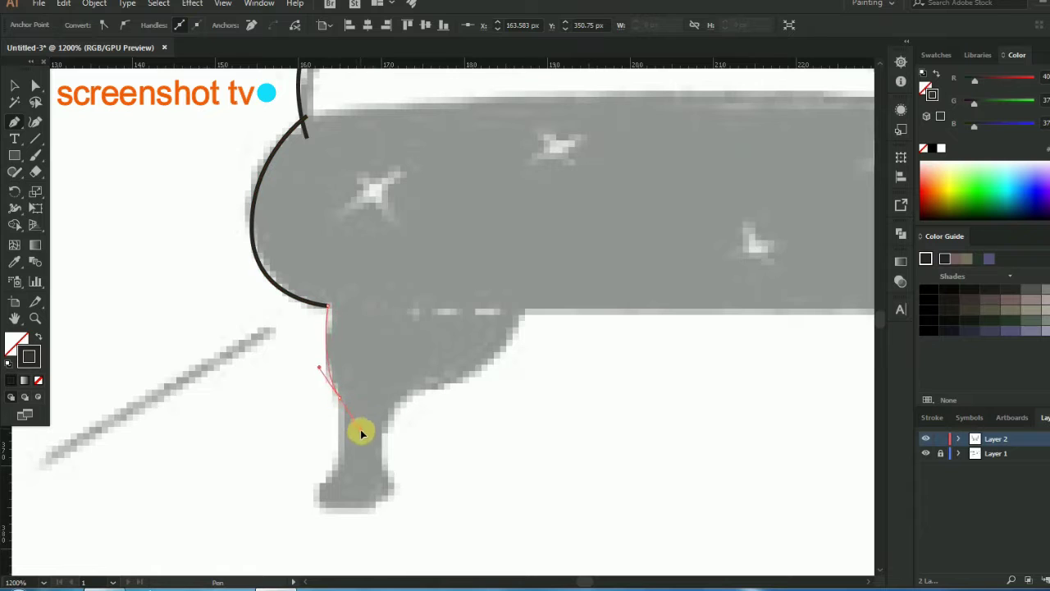
pyautogui.moveTo(365, 440); pyautogui.dragTo(365, 440)
pyautogui.click(340, 400)
pyautogui.scroll(-1, 361, 361)
pyautogui.hotkey('ctrl', '+')
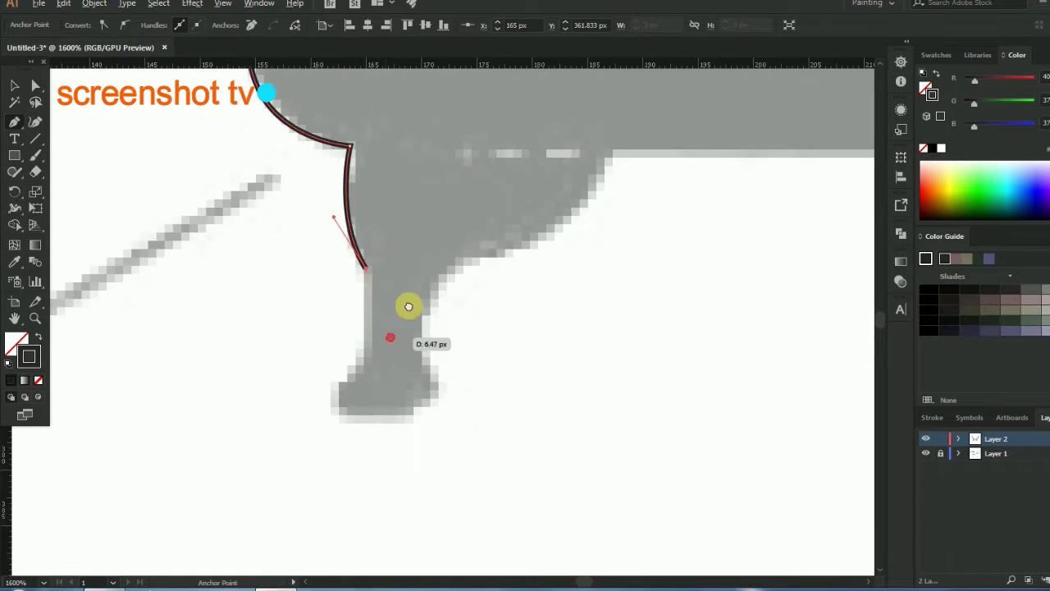
pyautogui.moveTo(397, 314); pyautogui.dragTo(388, 345)
pyautogui.hotkey('ctrl', '+')
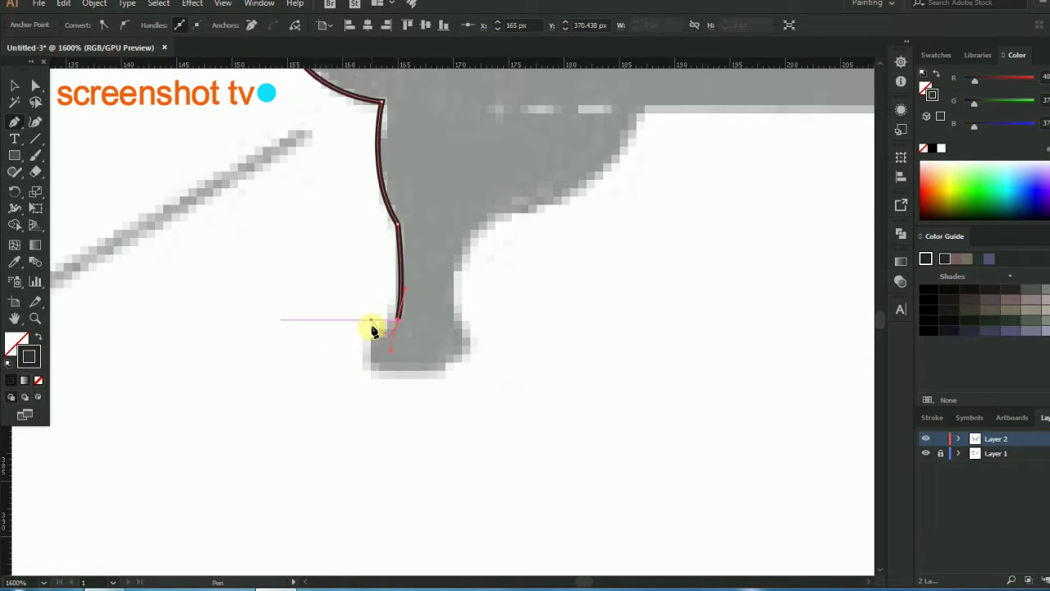
pyautogui.click(302, 314)
pyautogui.hotkey('ctrl', '-')
pyautogui.scroll(-2, 344, 321)
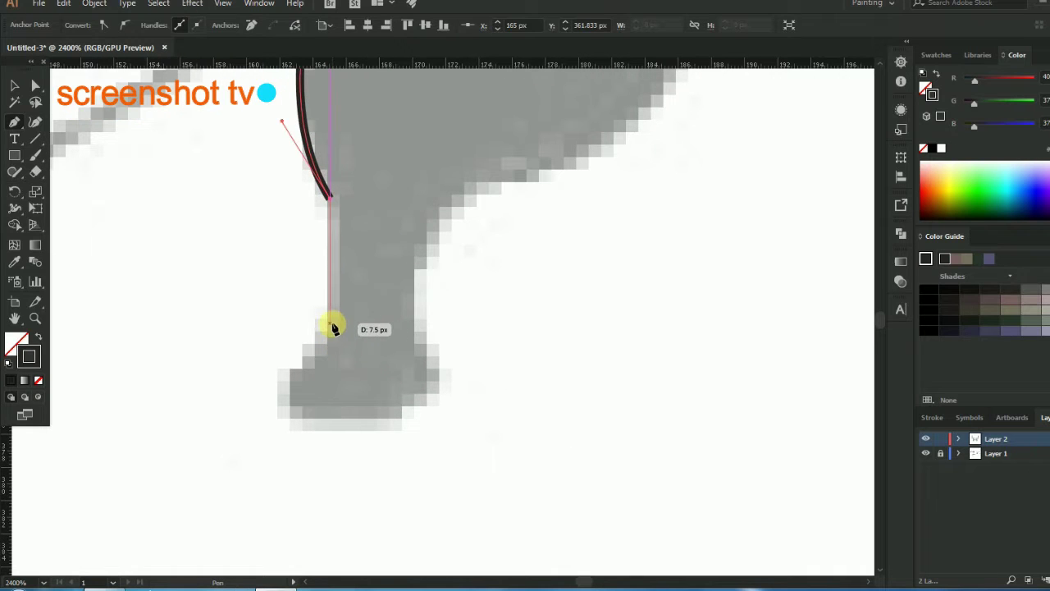
pyautogui.moveTo(328, 330); pyautogui.dragTo(283, 405)
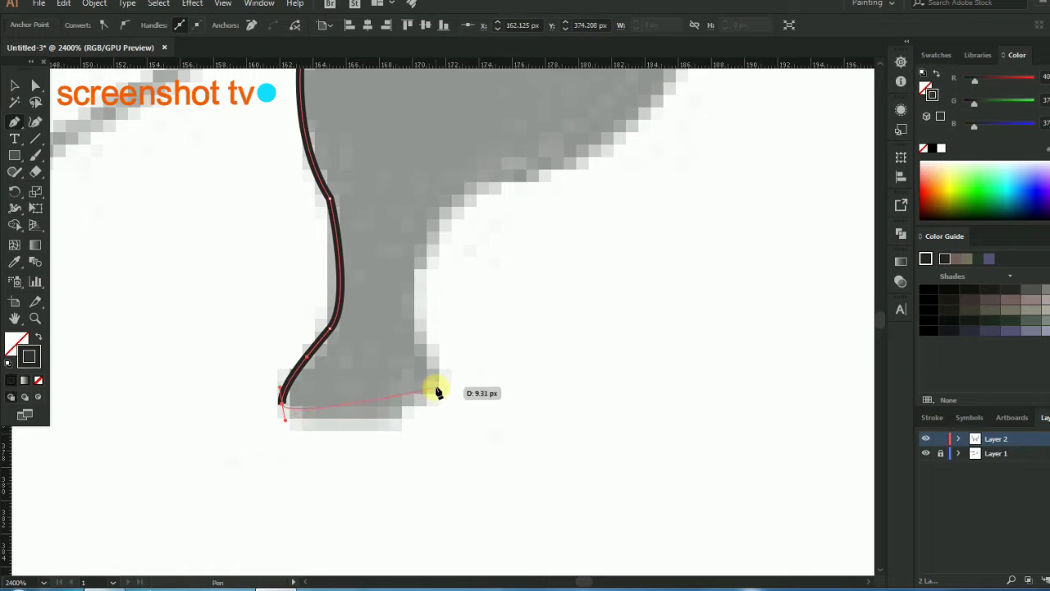
# Curve across the foot's bottom, up the inner leg, and straight along the body's underside
pyautogui.moveTo(436, 386)
pyautogui.mouseDown()
pyautogui.moveTo(480, 319)
pyautogui.moveTo(490, 321)
pyautogui.moveTo(456, 365)
pyautogui.moveTo(441, 361)
pyautogui.moveTo(543, 329)
pyautogui.moveTo(417, 354)
pyautogui.mouseUp()
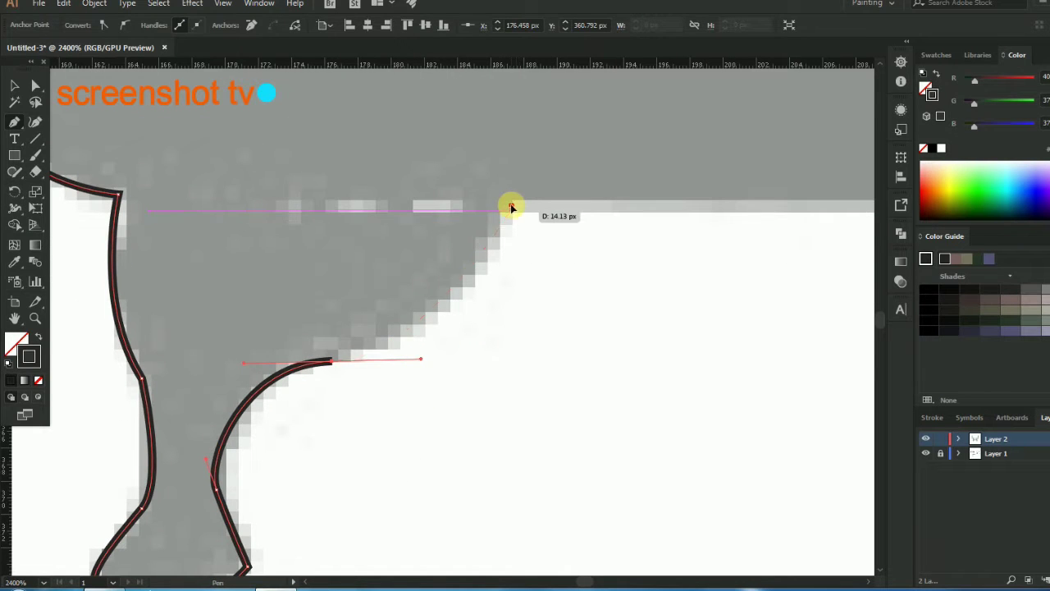
pyautogui.moveTo(509, 206); pyautogui.dragTo(520, 136)
pyautogui.hotkey('ctrl', '-')
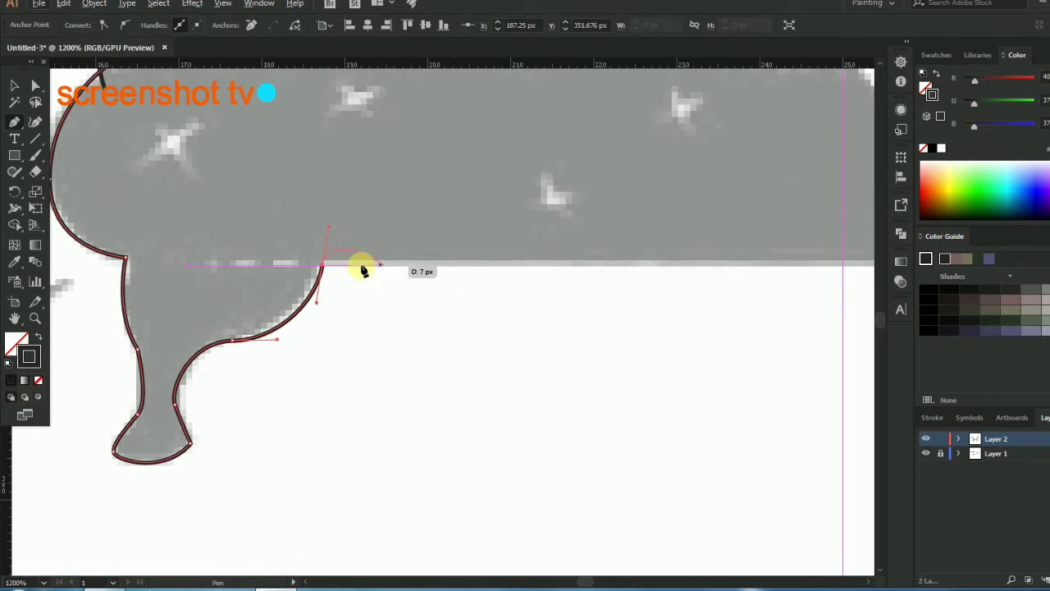
pyautogui.moveTo(548, 271); pyautogui.dragTo(386, 288)
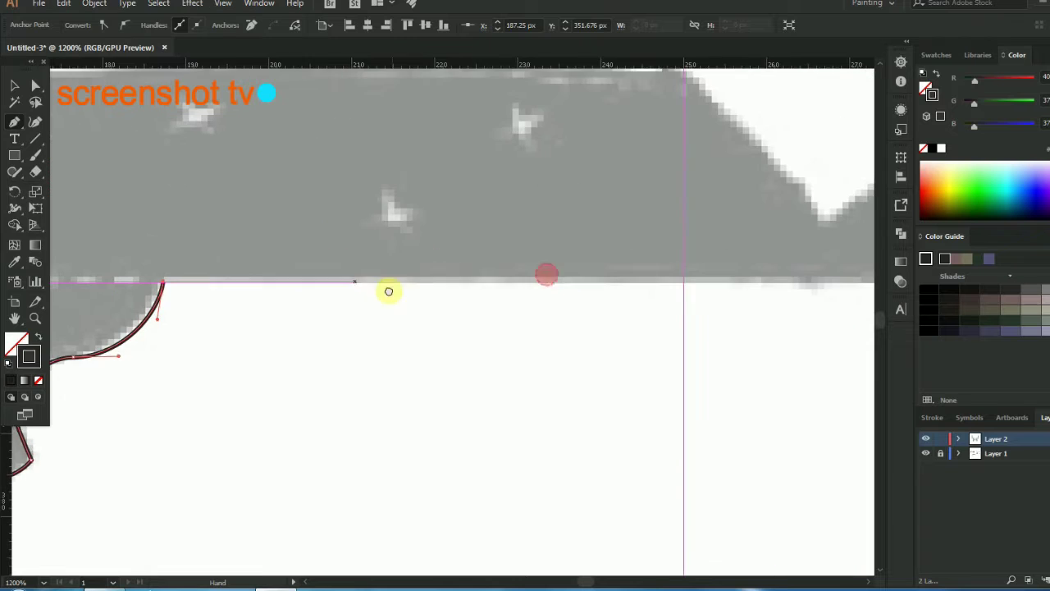
pyautogui.click(681, 283)
pyautogui.hotkey('ctrl', '-')
pyautogui.press('v')
# Extend the body path along its top edge to the centre and deselect it
pyautogui.click(347, 354)
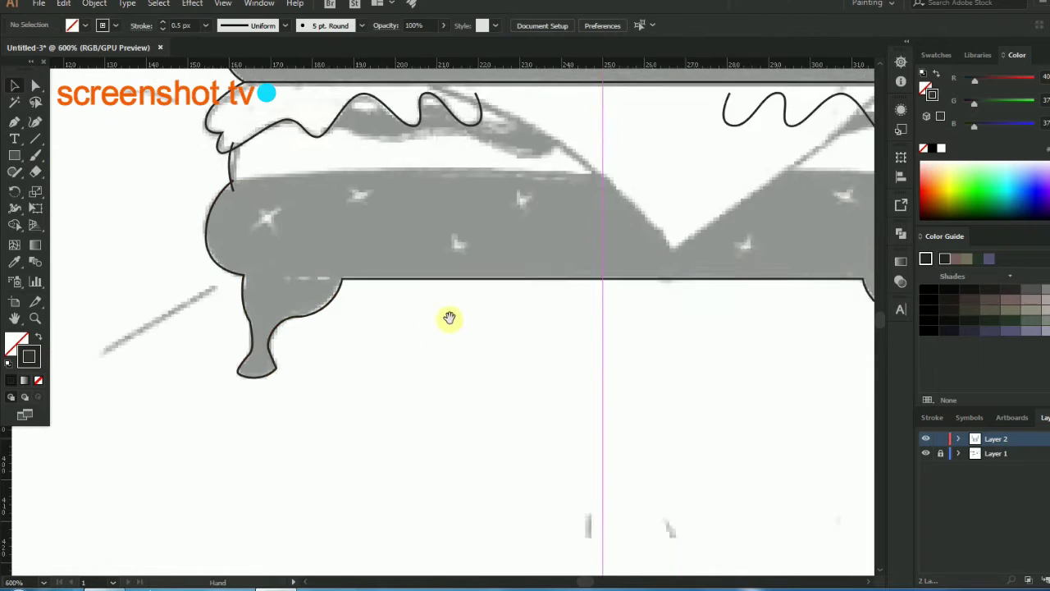
pyautogui.scroll(3, 449, 317)
pyautogui.scroll(2, 394, 320)
pyautogui.click(144, 332)
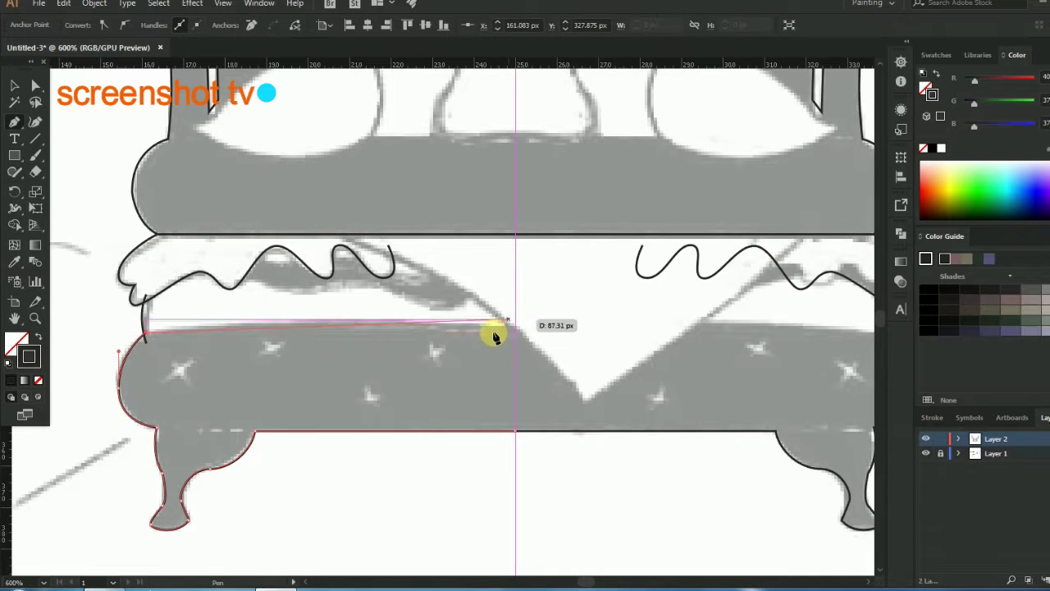
pyautogui.moveTo(518, 331); pyautogui.dragTo(656, 275)
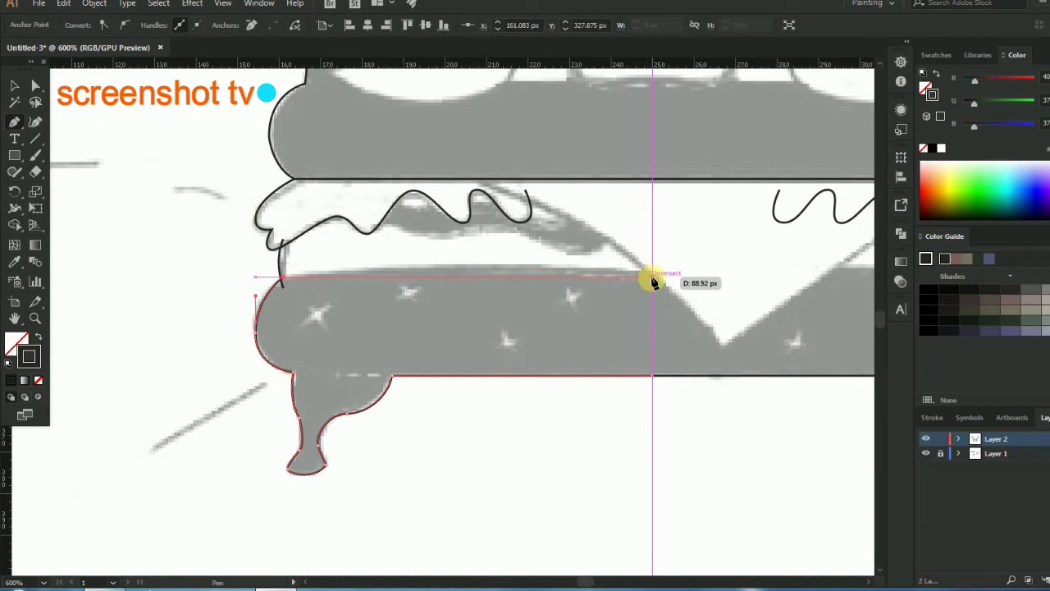
pyautogui.click(654, 277)
pyautogui.press('v')
pyautogui.click(104, 215)
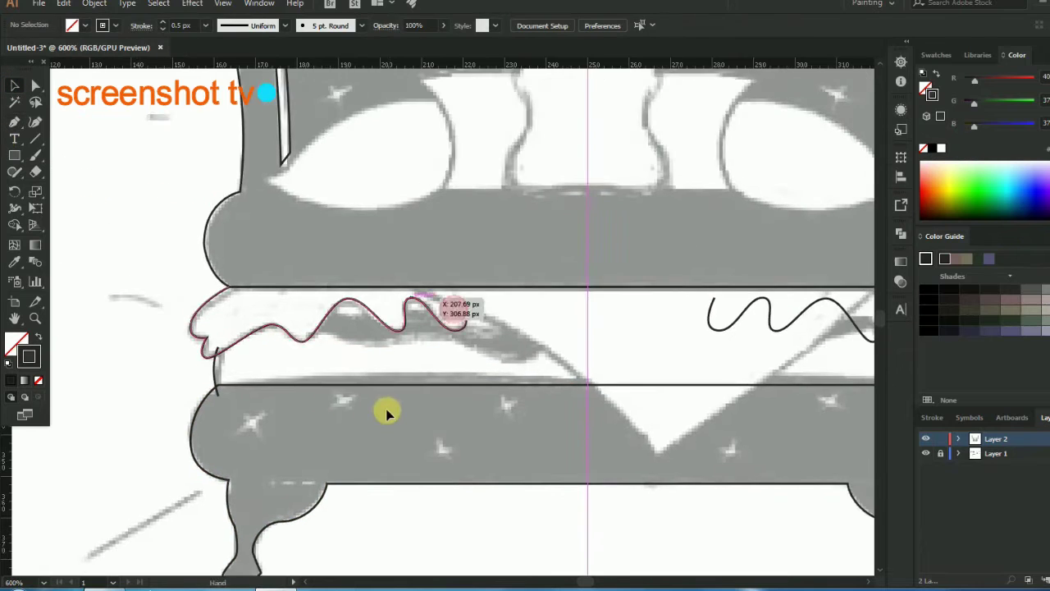
pyautogui.moveTo(386, 411); pyautogui.dragTo(502, 405)
pyautogui.hotkey('ctrl', '+')
pyautogui.hotkey('ctrl', '+')
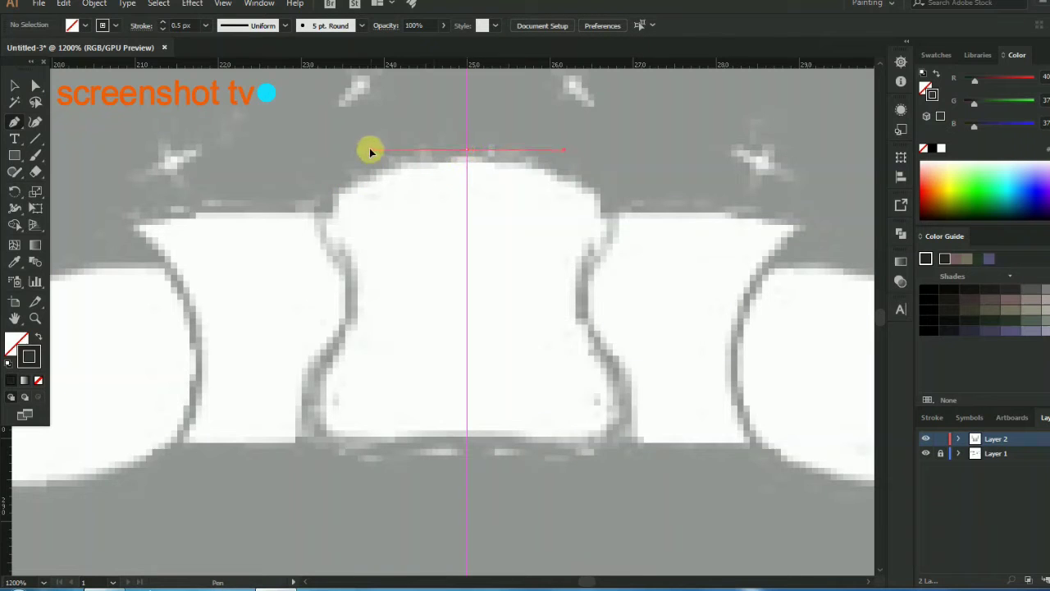
# Outline the centre pillow as a closed black curved path
pyautogui.moveTo(370, 152); pyautogui.dragTo(370, 152)
pyautogui.moveTo(316, 240)
pyautogui.mouseDown()
pyautogui.moveTo(357, 303)
pyautogui.moveTo(347, 324)
pyautogui.moveTo(375, 251)
pyautogui.moveTo(359, 276)
pyautogui.moveTo(524, 301)
pyautogui.mouseUp()
pyautogui.scroll(-3, 357, 263)
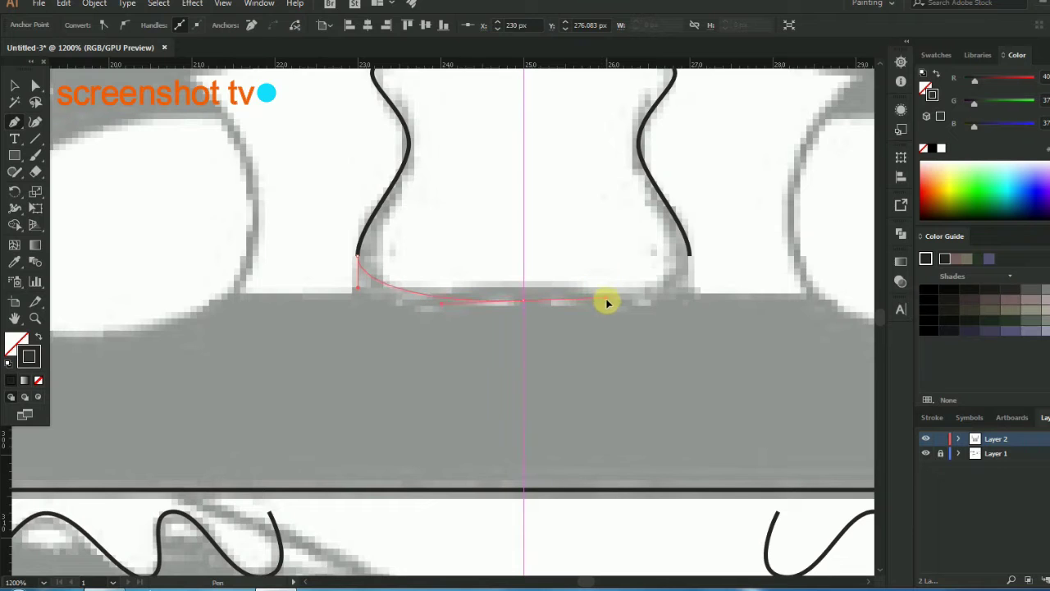
pyautogui.click(690, 254)
pyautogui.press('v')
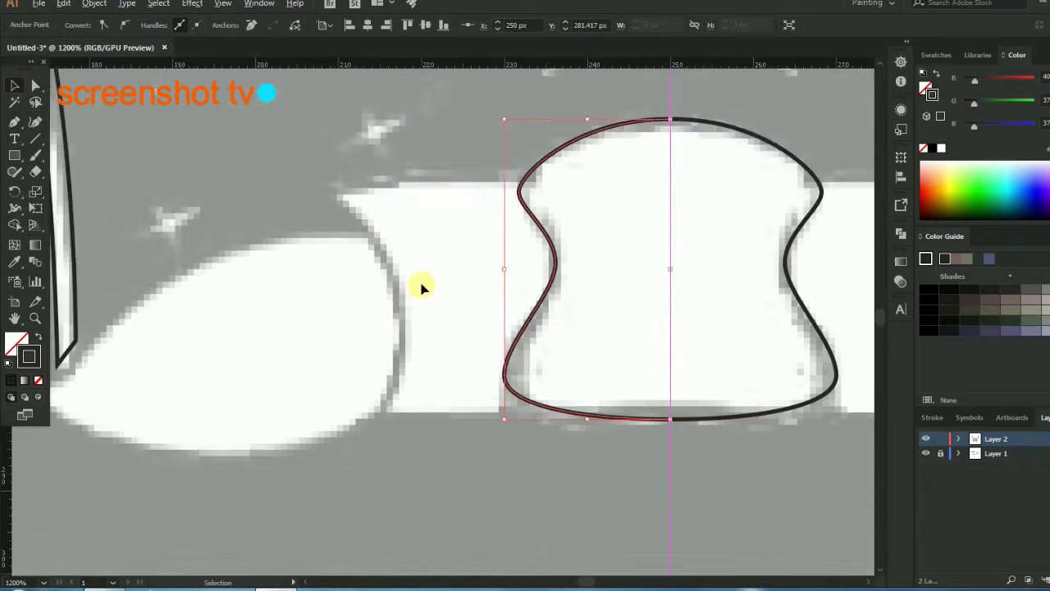
pyautogui.hotkey('ctrl', '-')
pyautogui.click(389, 196)
pyautogui.hotkey('ctrl', '+')
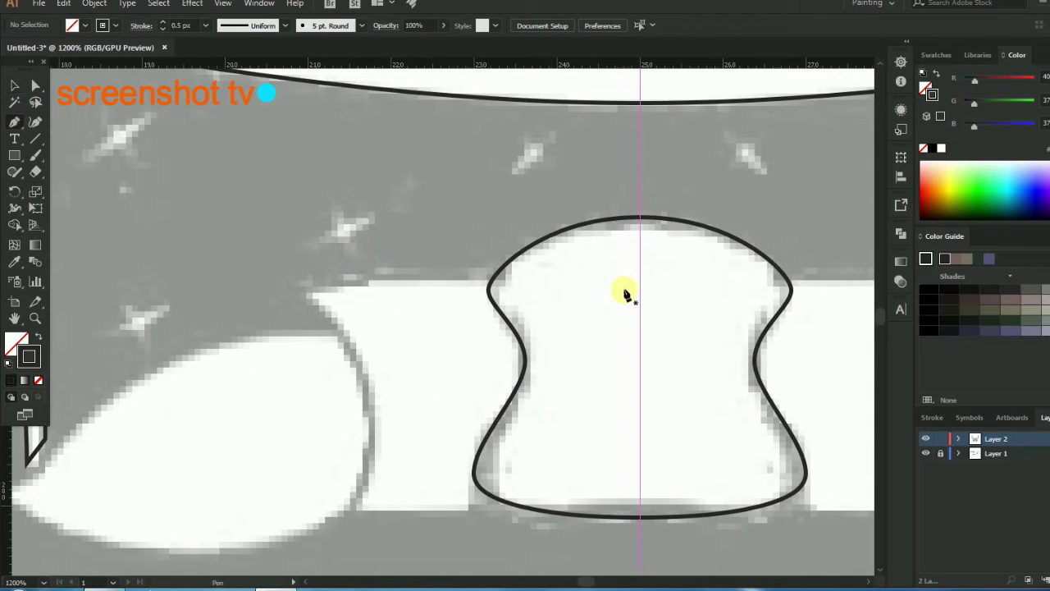
# Begin a left pillow outline, then undo the misdrawn path
pyautogui.click(512, 279)
pyautogui.moveTo(342, 209); pyautogui.dragTo(273, 238)
pyautogui.click(348, 209)
pyautogui.scroll(-5, 353, 246)
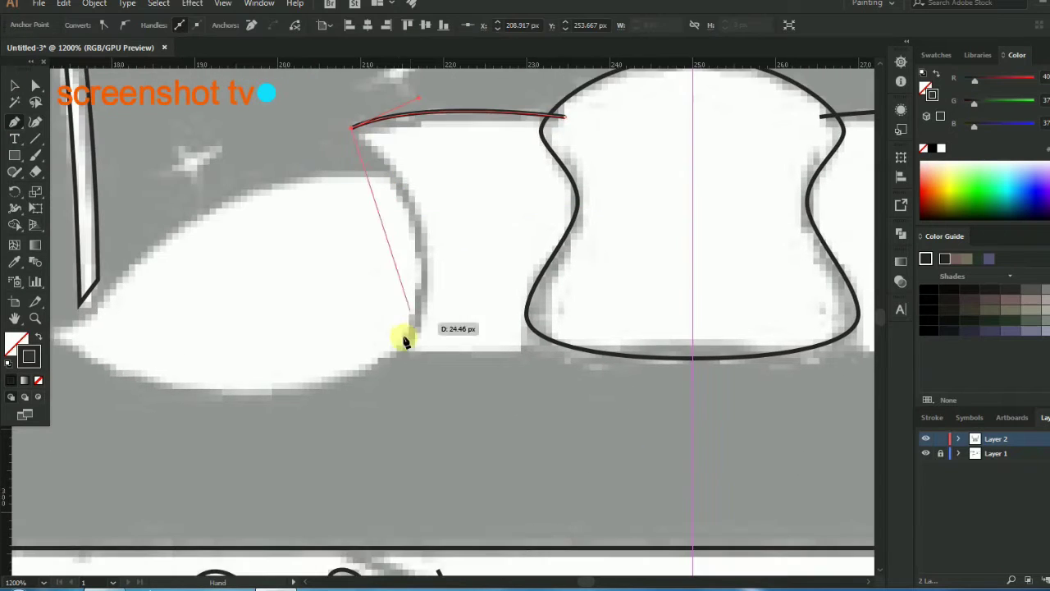
pyautogui.moveTo(402, 356)
pyautogui.mouseDown()
pyautogui.moveTo(338, 462)
pyautogui.moveTo(337, 487)
pyautogui.mouseUp()
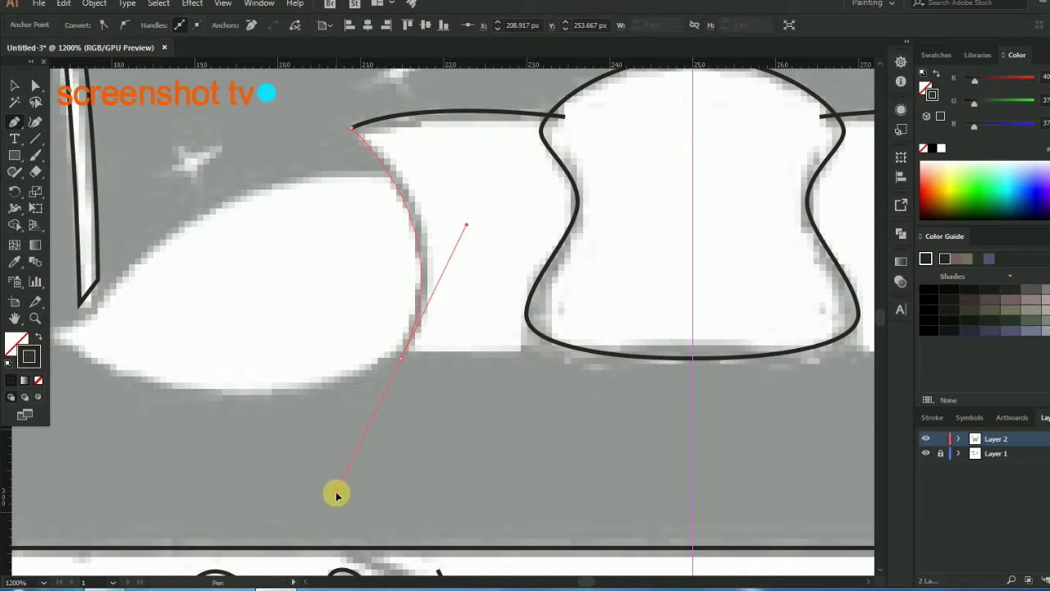
pyautogui.hotkey('ctrl', 'z')
pyautogui.hotkey('ctrl', 'z')
# Trace the left pillow as a closed curved path from its top around to the start
pyautogui.moveTo(320, 257); pyautogui.dragTo(362, 283)
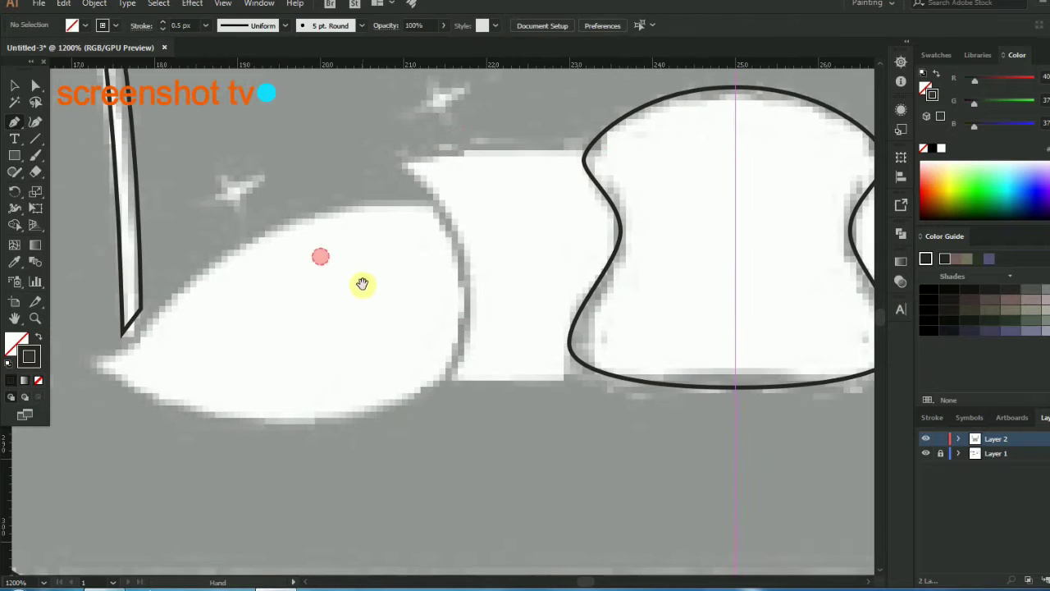
pyautogui.click(436, 205)
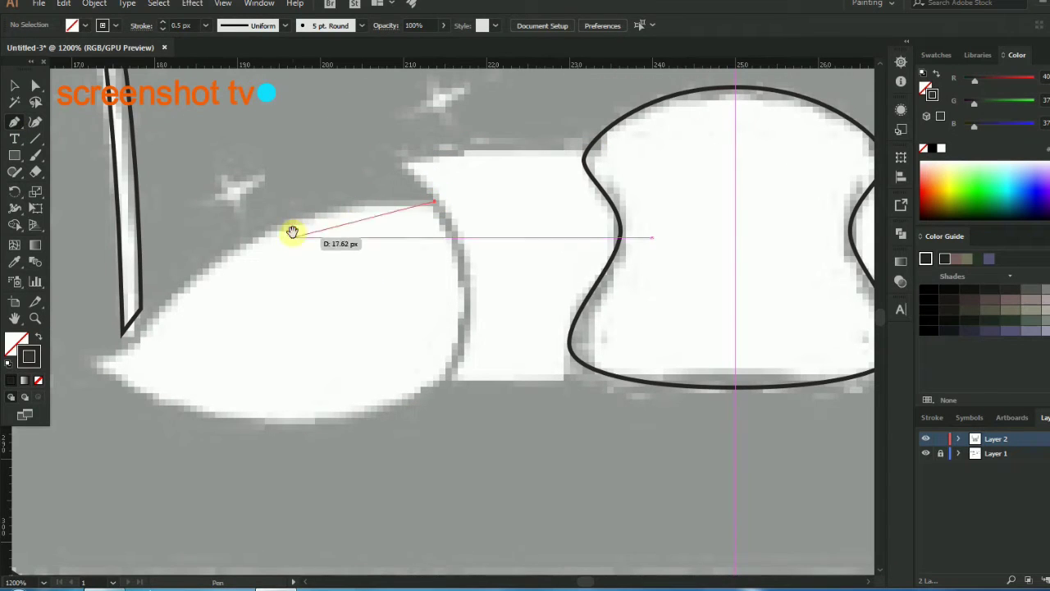
pyautogui.moveTo(293, 232)
pyautogui.mouseDown()
pyautogui.moveTo(421, 142)
pyautogui.moveTo(329, 188)
pyautogui.mouseUp()
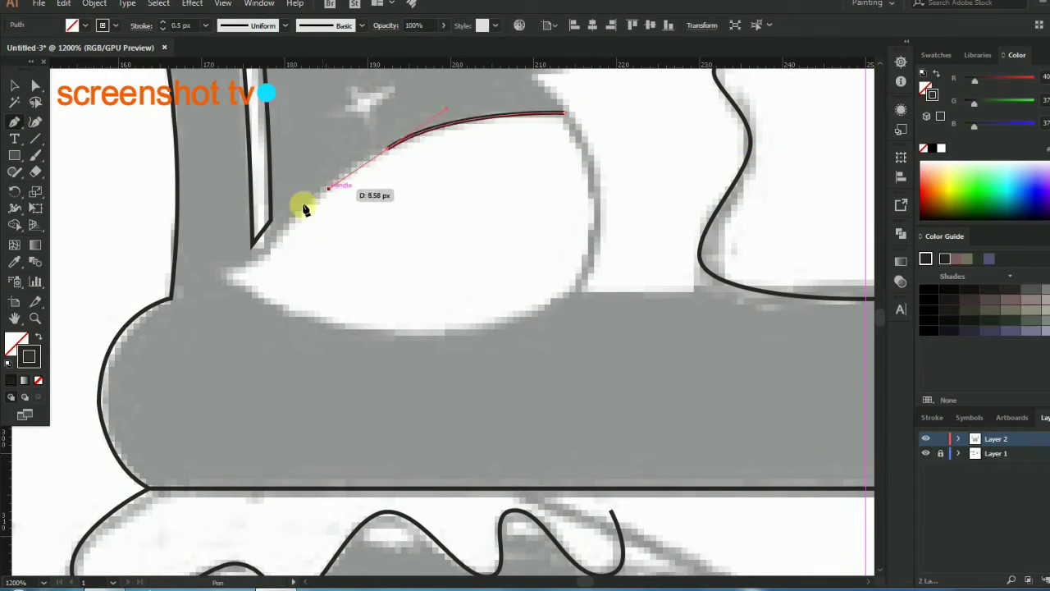
pyautogui.click(220, 268)
pyautogui.moveTo(433, 336); pyautogui.dragTo(540, 323)
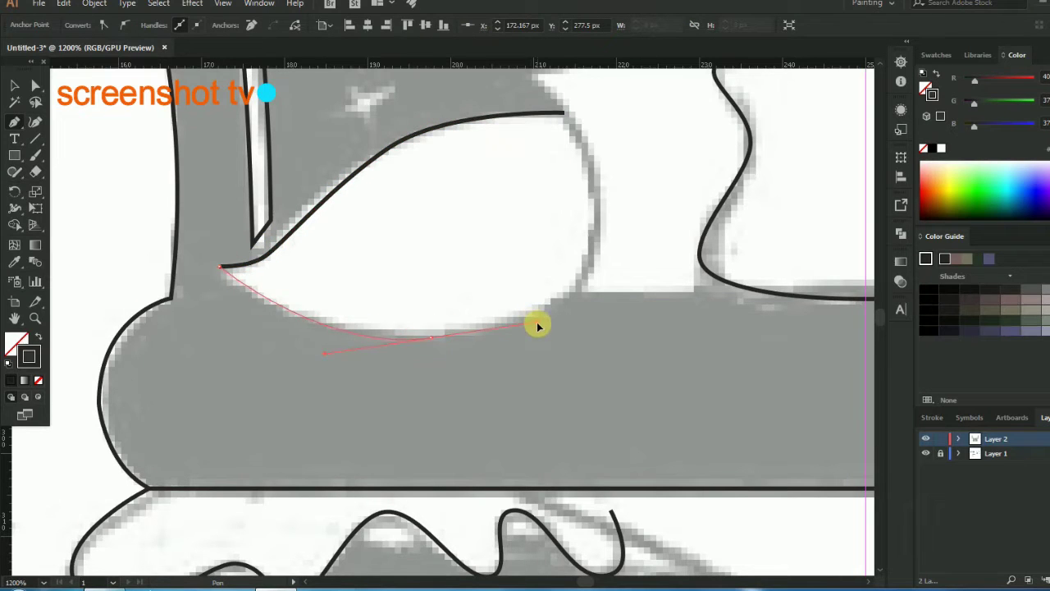
pyautogui.moveTo(597, 277); pyautogui.dragTo(505, 339)
pyautogui.click(489, 354)
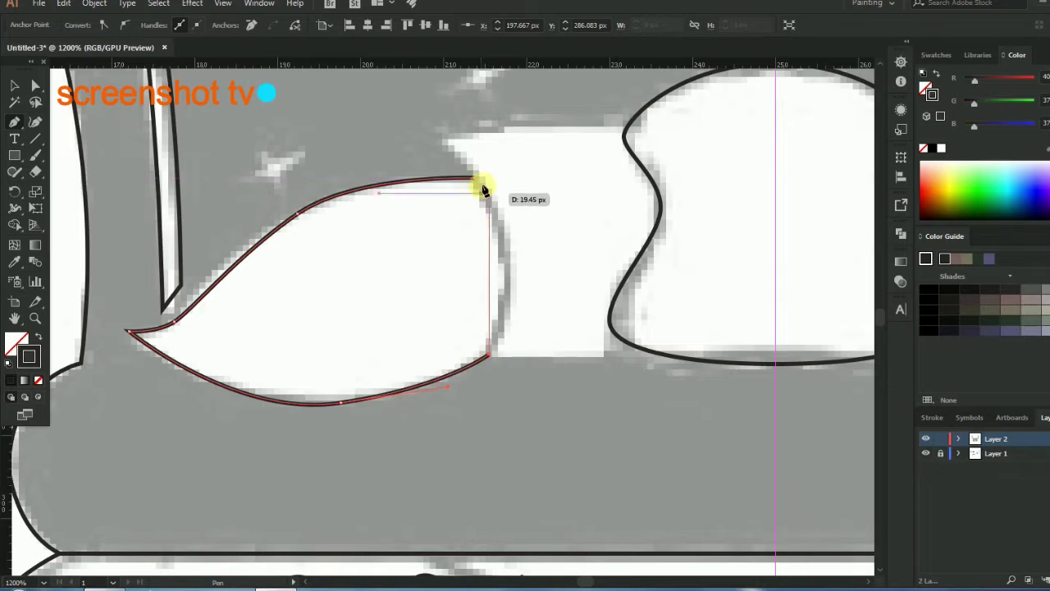
pyautogui.moveTo(474, 177); pyautogui.dragTo(439, 141)
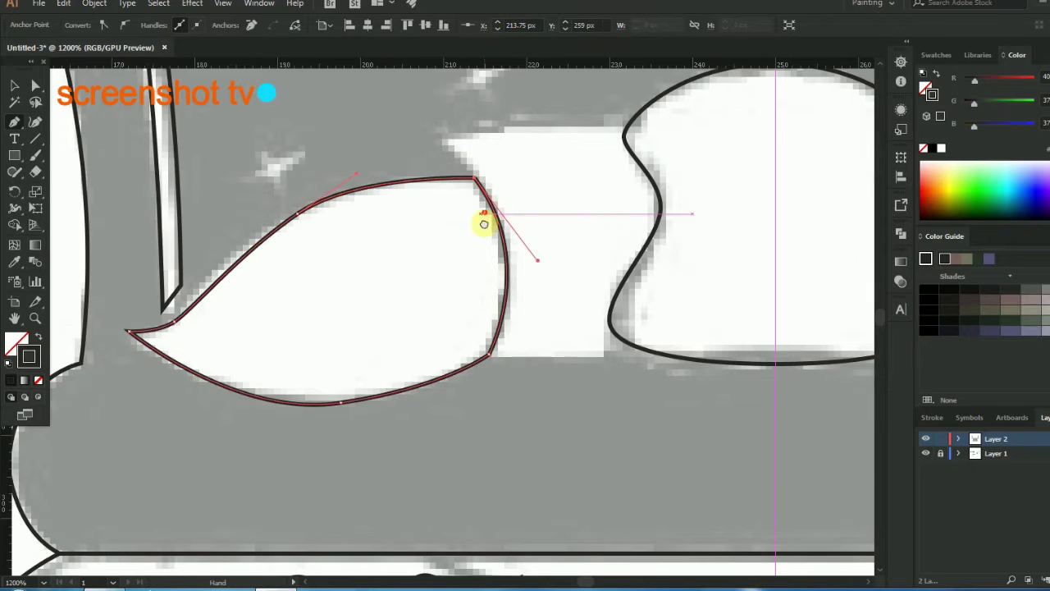
pyautogui.scroll(2, 483, 222)
pyautogui.click(14, 85)
# Draw the small middle pillow's top edge, curving over to the centre pillow
pyautogui.click(181, 139)
pyautogui.press('p')
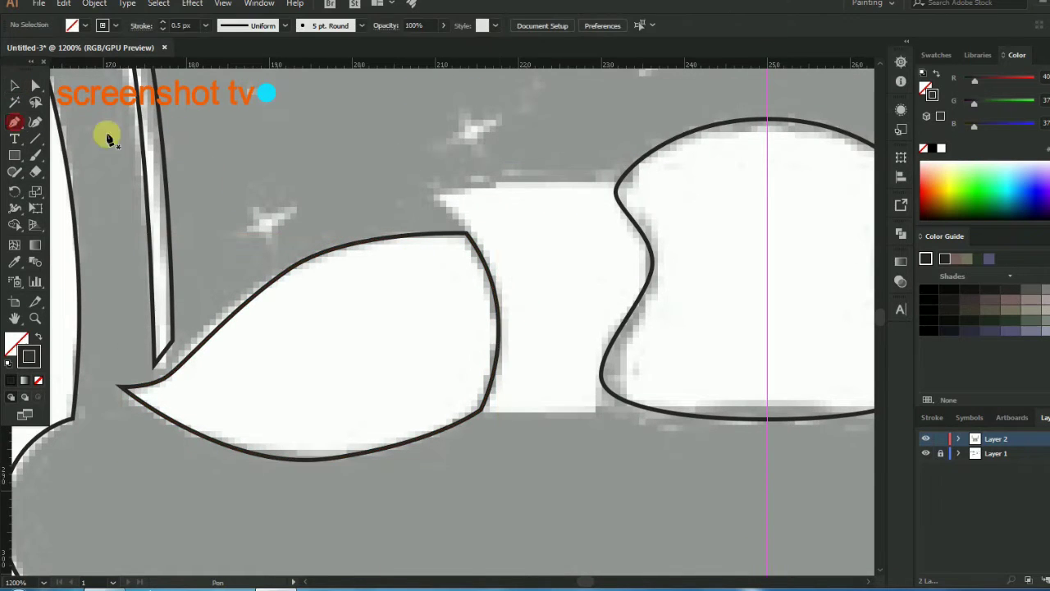
pyautogui.scroll(1, 474, 272)
pyautogui.moveTo(443, 254); pyautogui.dragTo(409, 218)
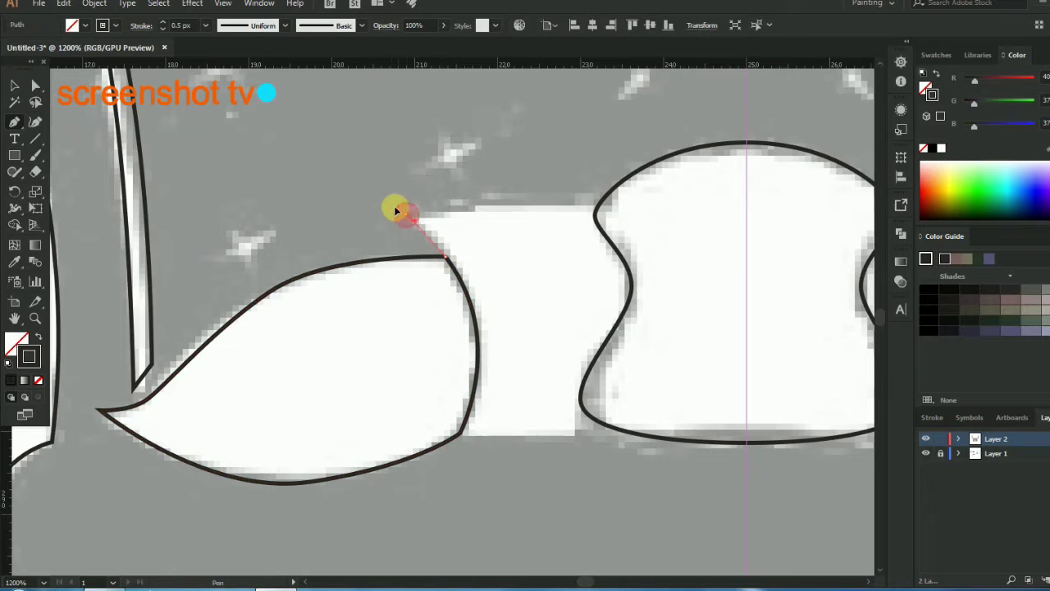
pyautogui.click(406, 216)
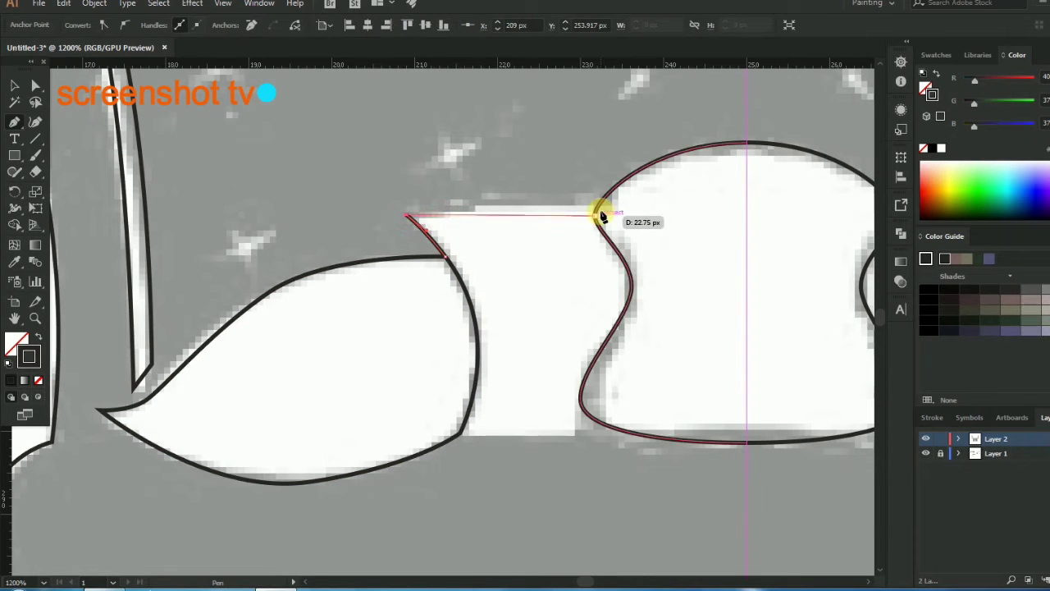
pyautogui.moveTo(679, 247); pyautogui.dragTo(689, 246)
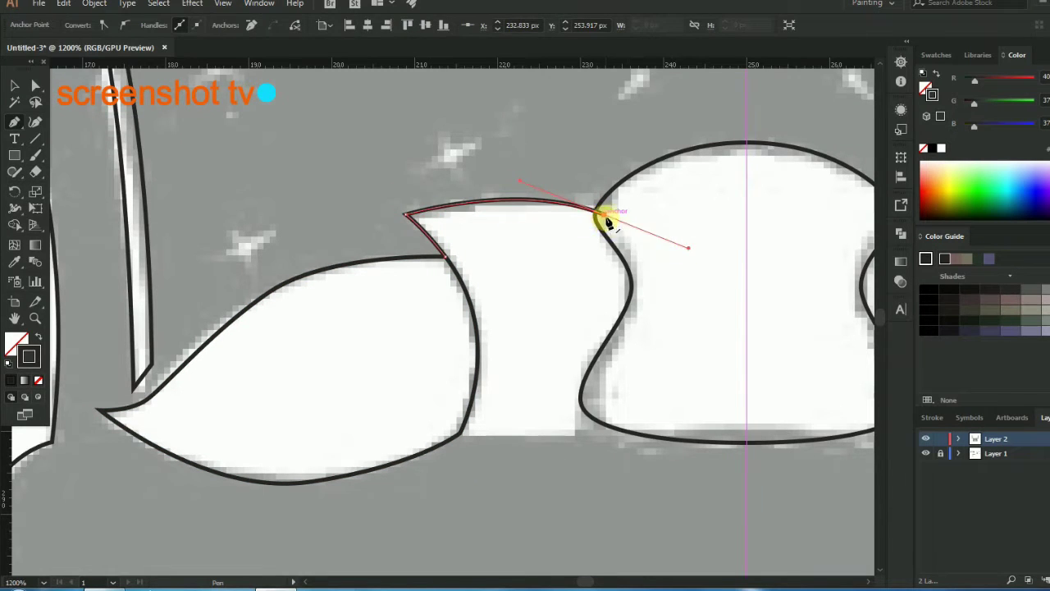
pyautogui.scroll(-1, 608, 221)
pyautogui.keyDown('ctrl'); pyautogui.click(176, 113); pyautogui.keyUp('ctrl')
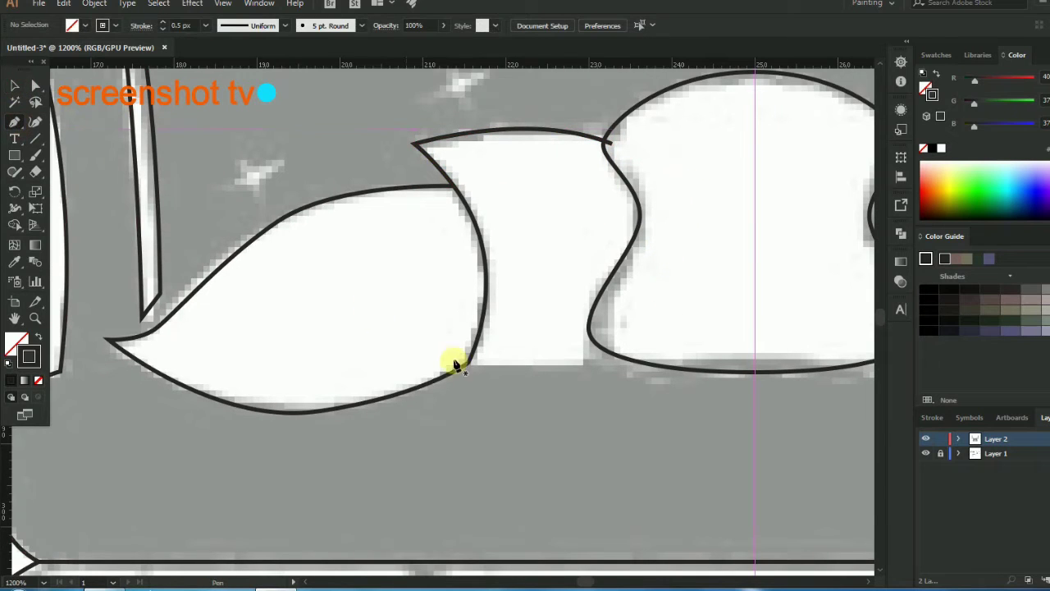
# Draw the small pillow's curved bottom edge between the pillows and review all pillows
pyautogui.click(613, 348)
pyautogui.moveTo(468, 363); pyautogui.dragTo(368, 318)
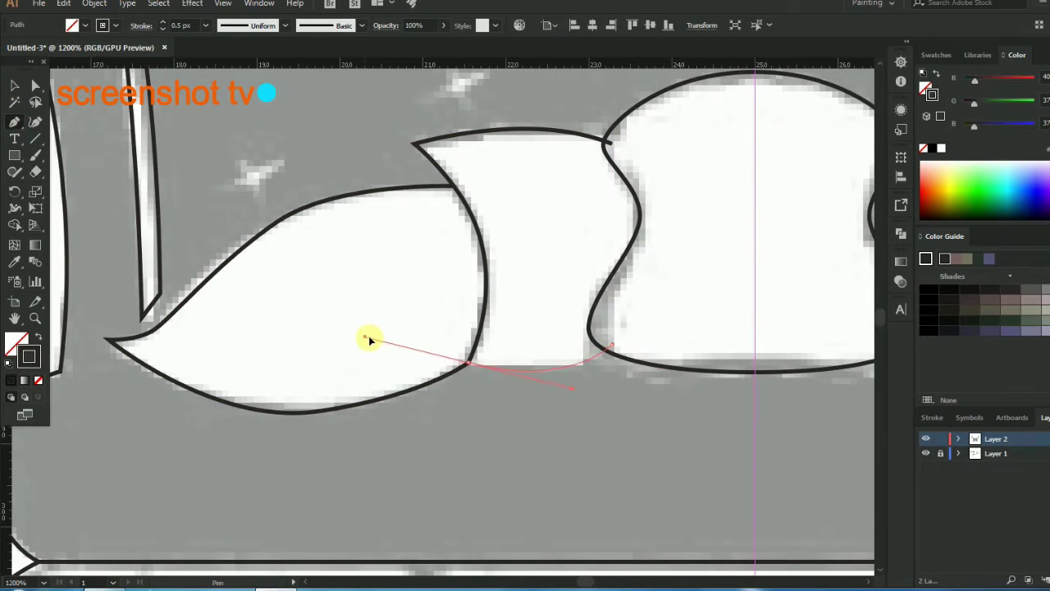
pyautogui.click(14, 85)
pyautogui.click(234, 148)
pyautogui.scroll(-2, 276, 234)
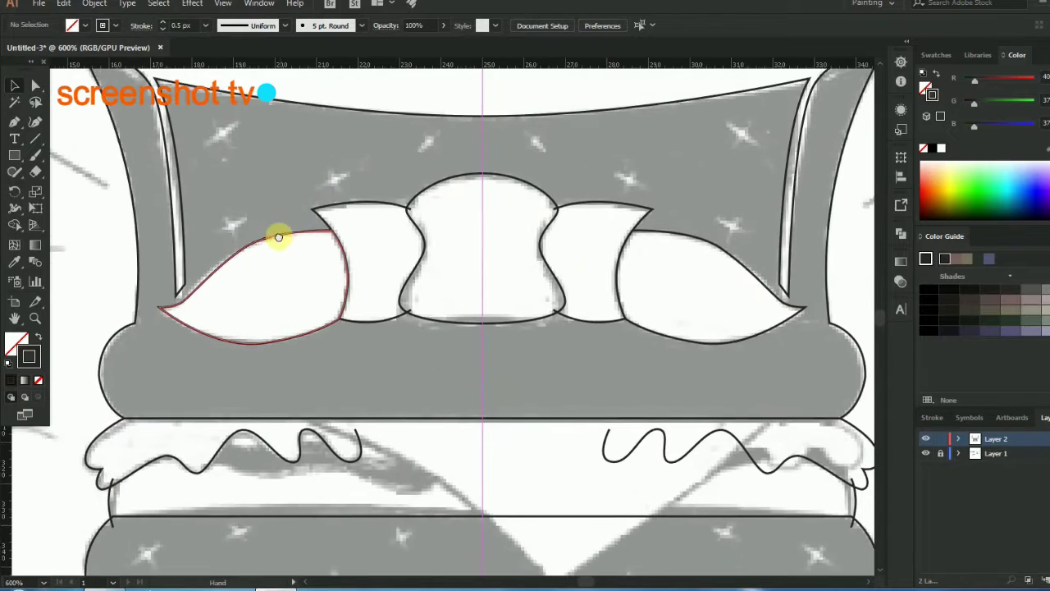
pyautogui.scroll(-2, 575, 263)
pyautogui.scroll(-1, 566, 238)
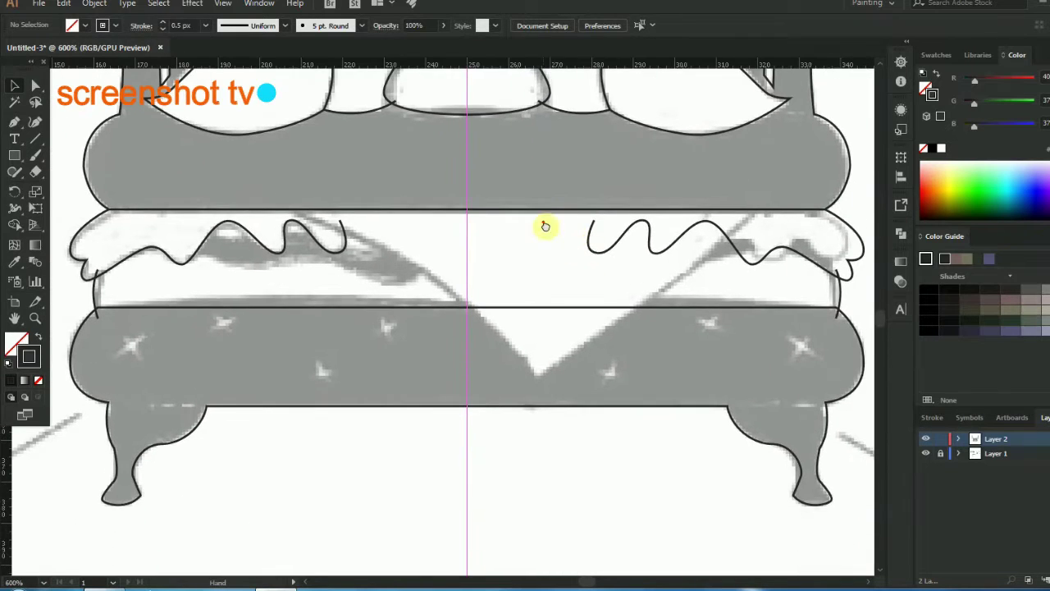
pyautogui.scroll(3, 533, 263)
pyautogui.scroll(2, 258, 131)
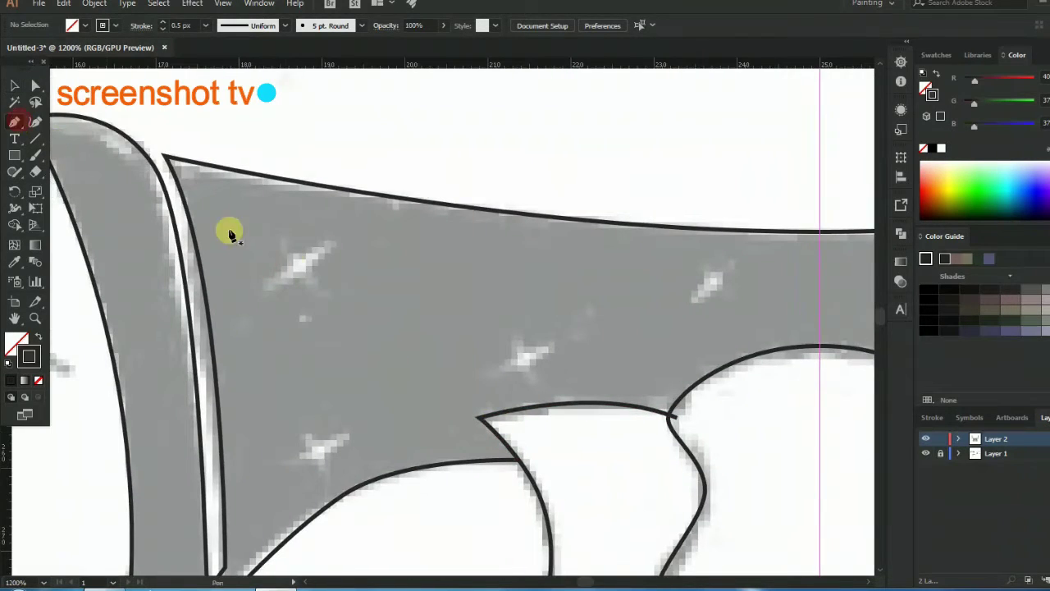
# Draw a short leaf line over a star mark with 1 px stroke and a tapered width profile
pyautogui.click(279, 244)
pyautogui.click(309, 289)
pyautogui.click(25, 94)
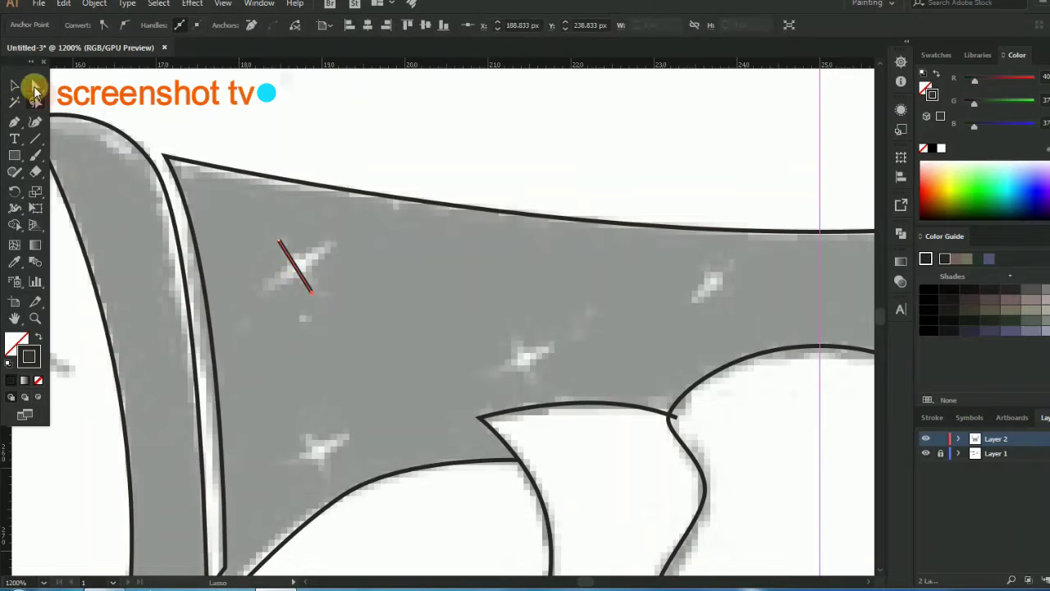
pyautogui.click(295, 265)
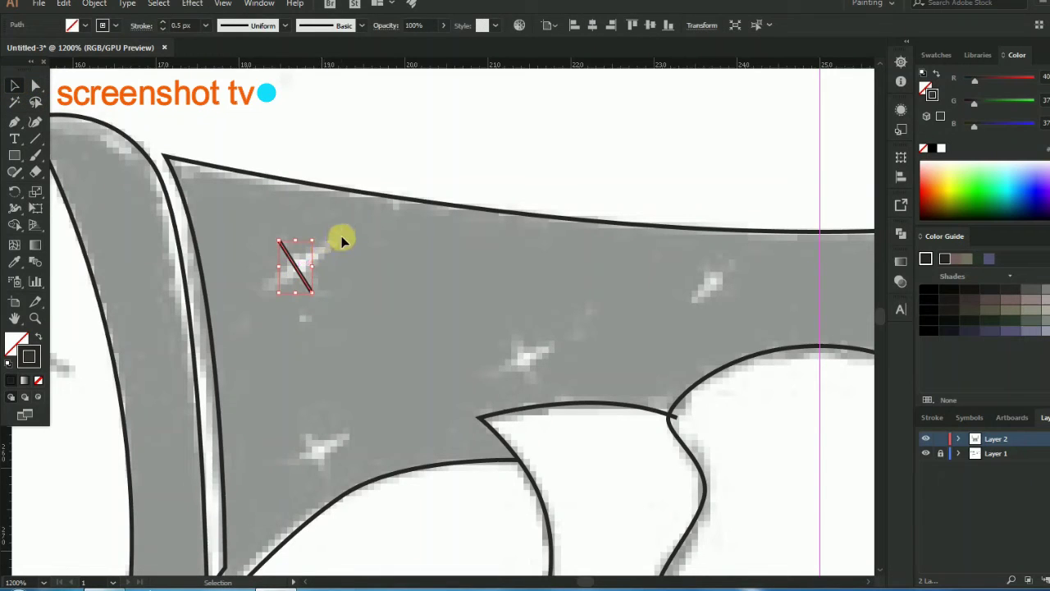
pyautogui.click(207, 25)
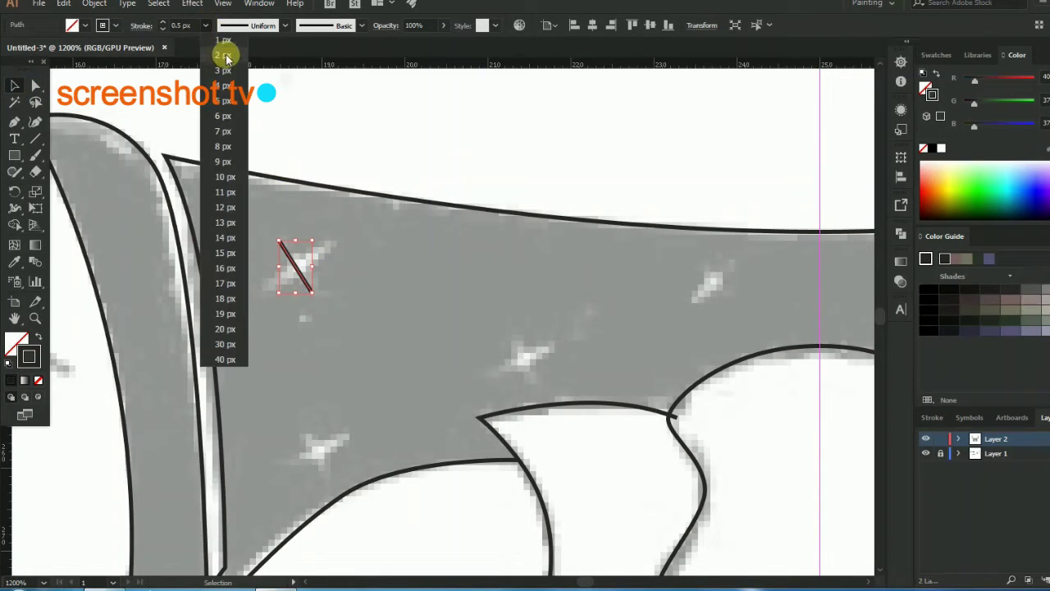
pyautogui.click(222, 40)
pyautogui.click(285, 25)
pyautogui.click(246, 71)
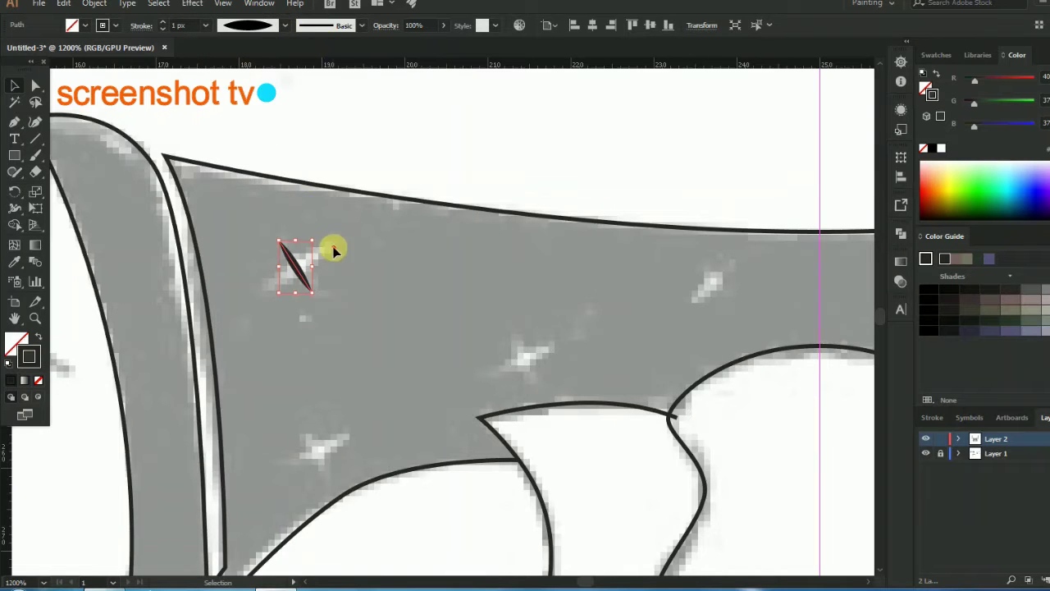
pyautogui.scroll(1, 298, 251)
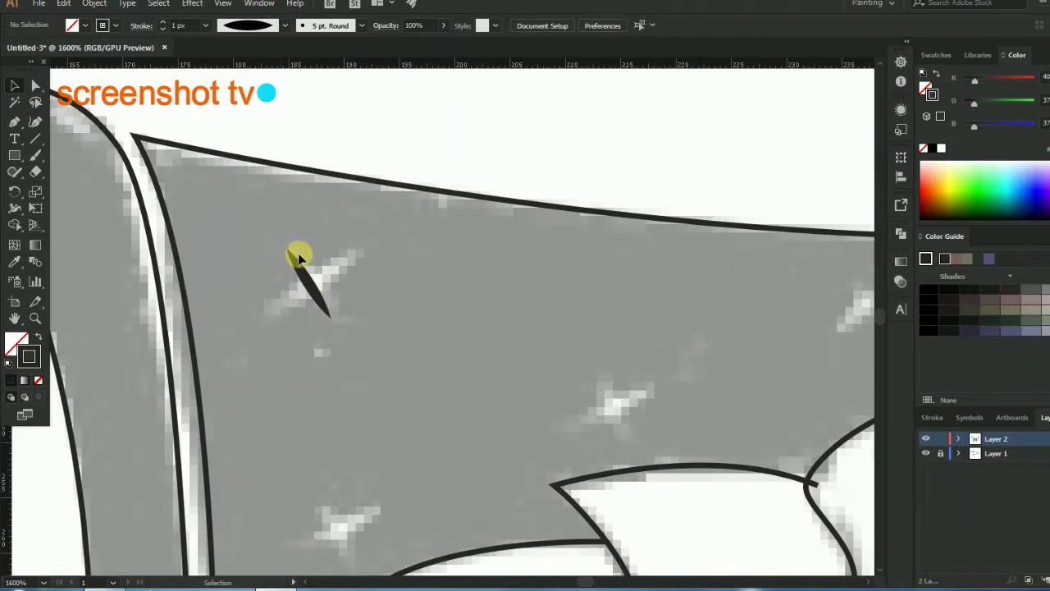
pyautogui.click(183, 26)
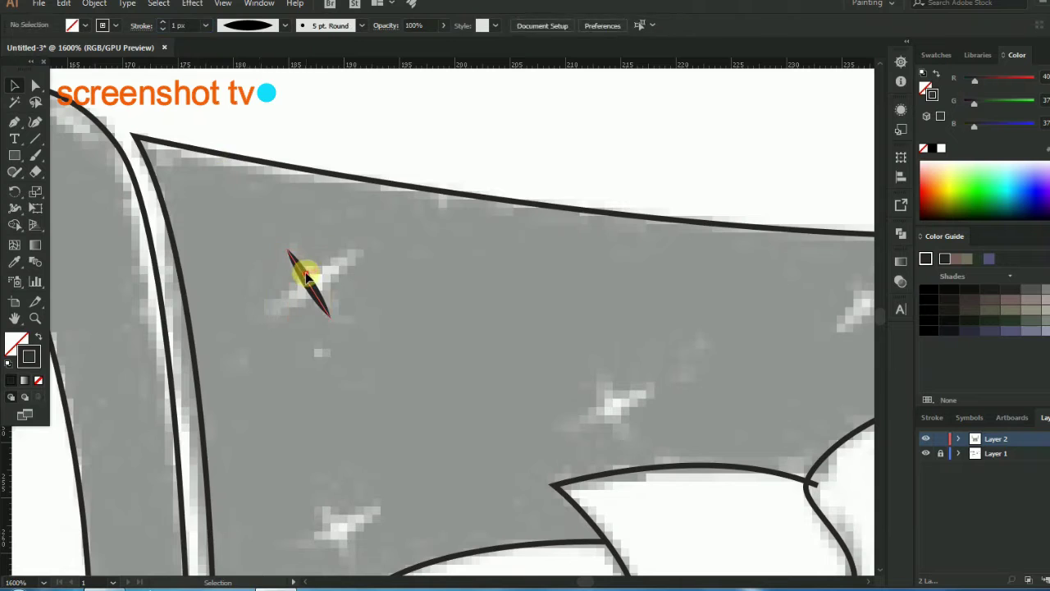
# Paste a copy of the leaf in front and rotate it to cross the original
pyautogui.click(63, 3)
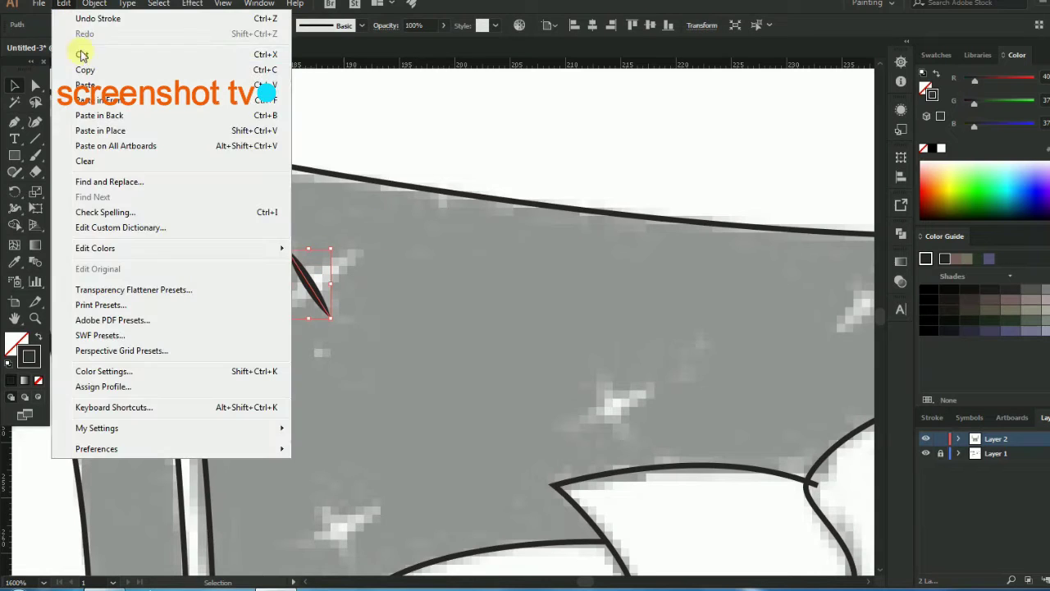
pyautogui.click(82, 41)
pyautogui.click(64, 4)
pyautogui.click(117, 102)
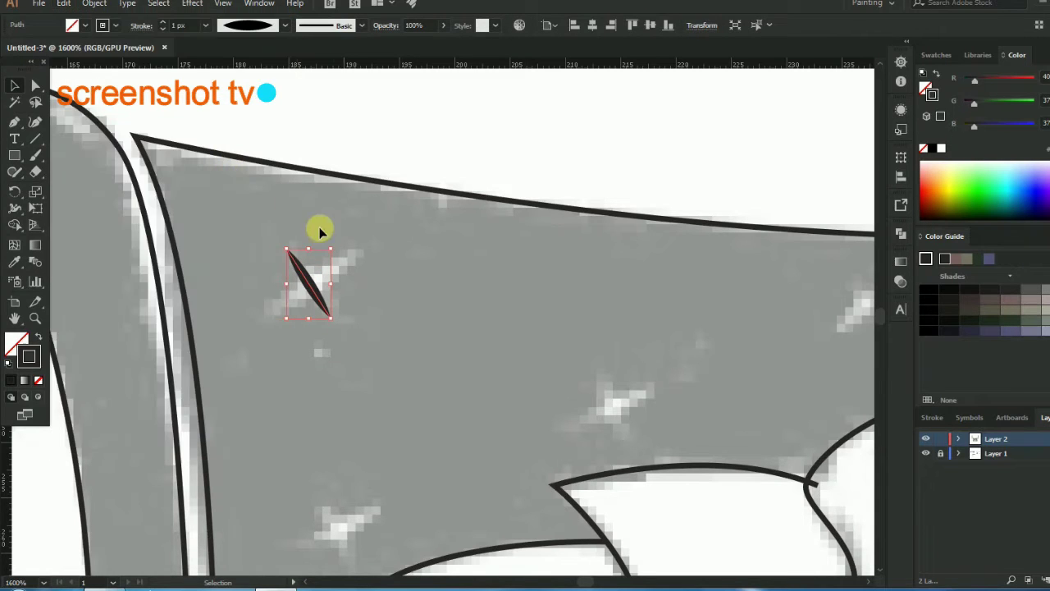
pyautogui.moveTo(336, 243); pyautogui.dragTo(358, 291)
# Draw a small circle at the star's centre and swap fill and stroke to make it solid black
pyautogui.click(365, 266)
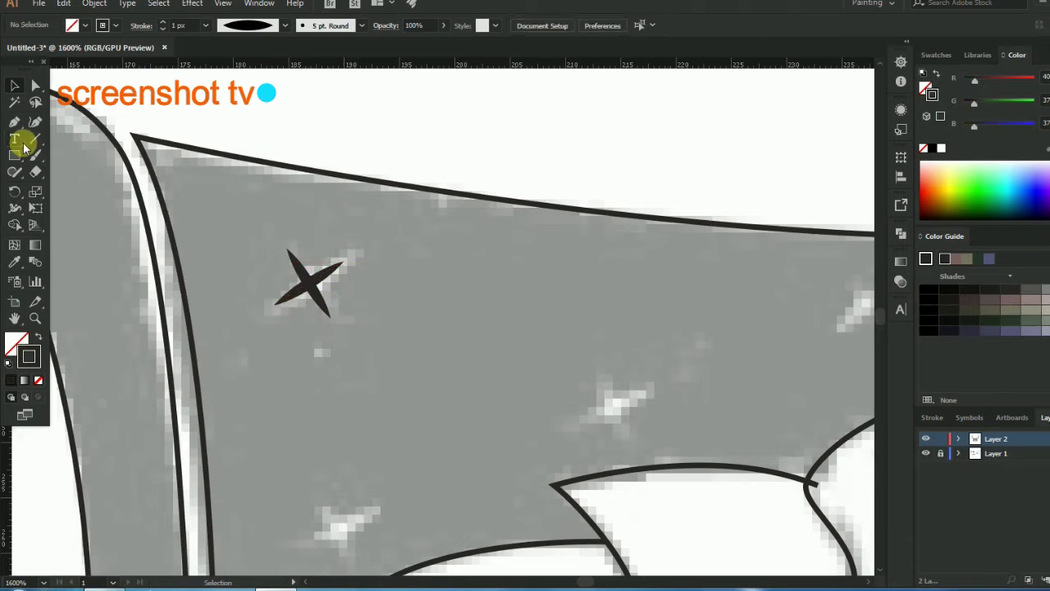
pyautogui.moveTo(14, 155); pyautogui.dragTo(66, 188)
pyautogui.scroll(3, 326, 291)
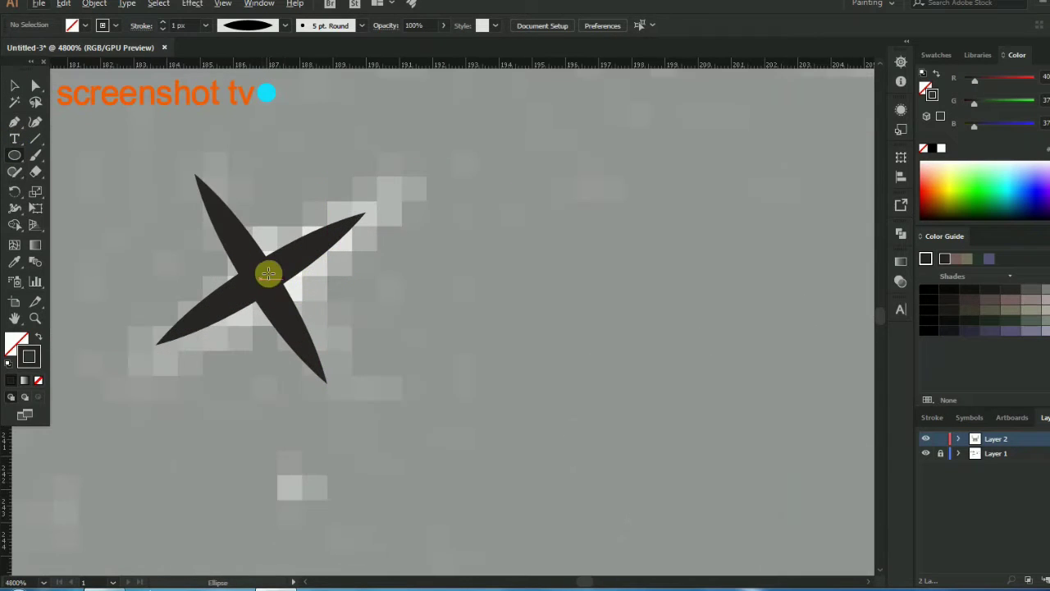
pyautogui.moveTo(260, 278); pyautogui.dragTo(309, 326)
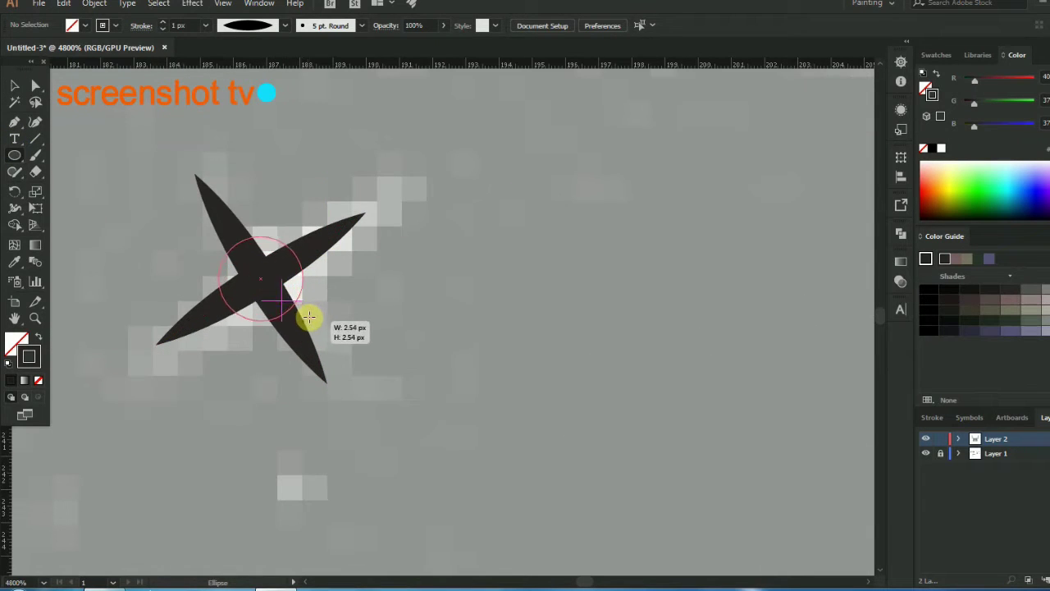
pyautogui.click(38, 337)
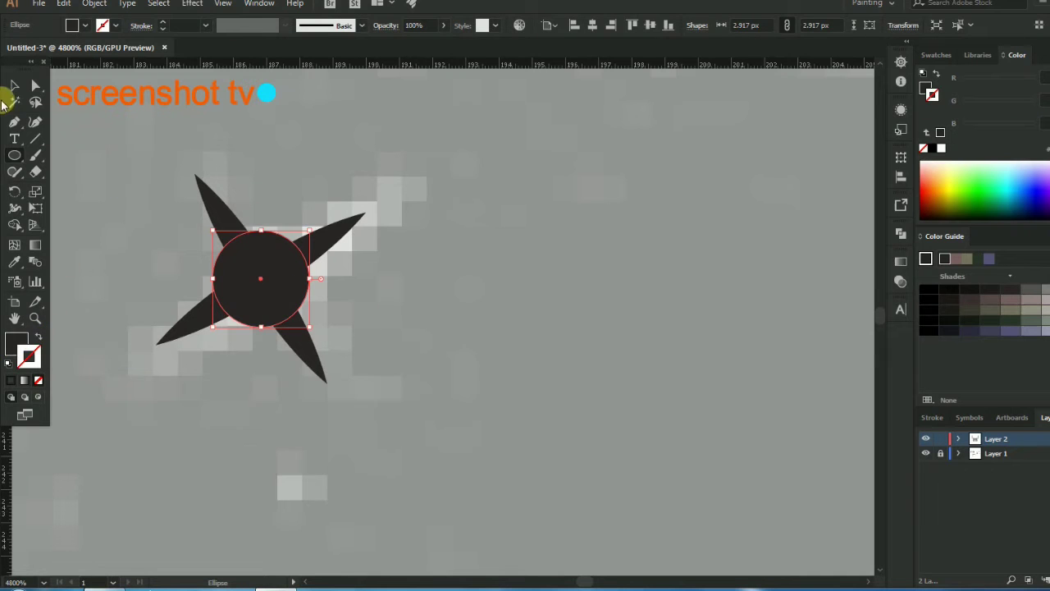
pyautogui.click(14, 85)
pyautogui.click(305, 206)
pyautogui.scroll(-3, 305, 206)
pyautogui.scroll(-1, 305, 206)
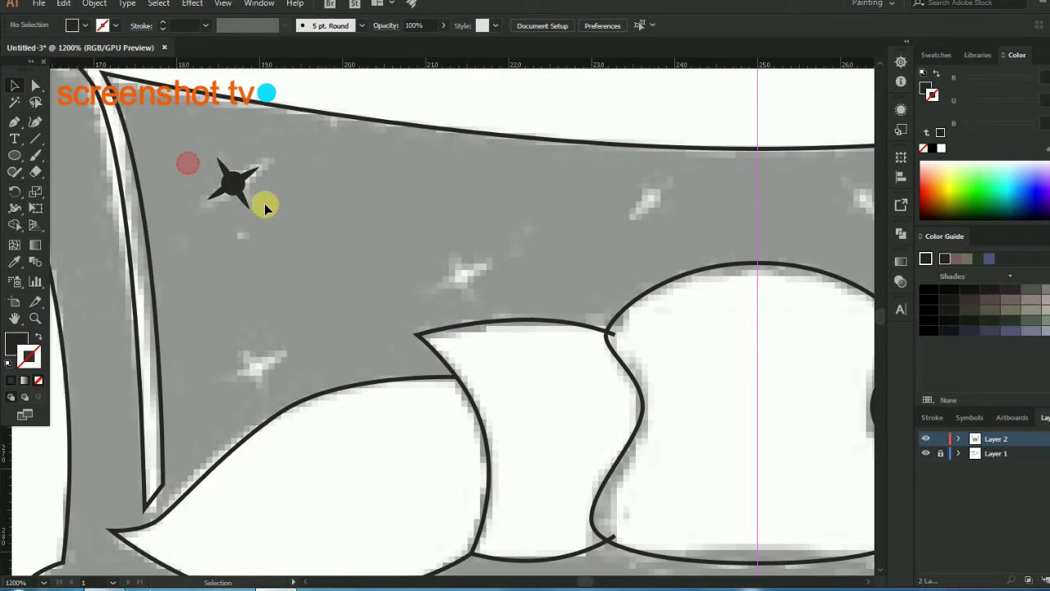
# Alt-drag several star copies across the tufted headboard
pyautogui.moveTo(244, 192)
pyautogui.mouseDown()
pyautogui.moveTo(270, 323)
pyautogui.moveTo(270, 391)
pyautogui.moveTo(300, 339)
pyautogui.moveTo(250, 328)
pyautogui.mouseUp()
pyautogui.click(300, 339)
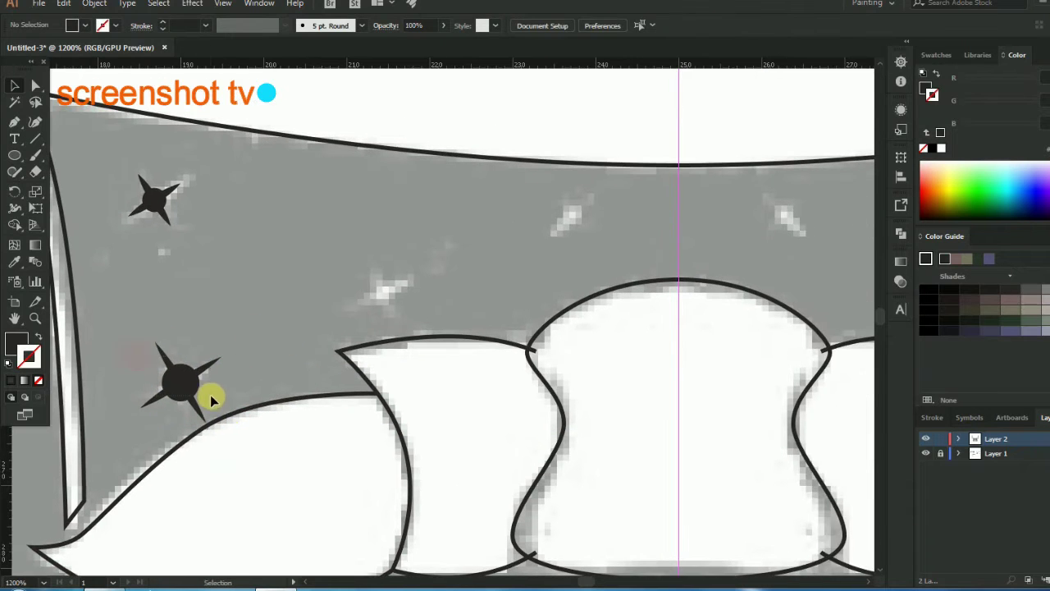
pyautogui.moveTo(182, 379); pyautogui.dragTo(382, 294)
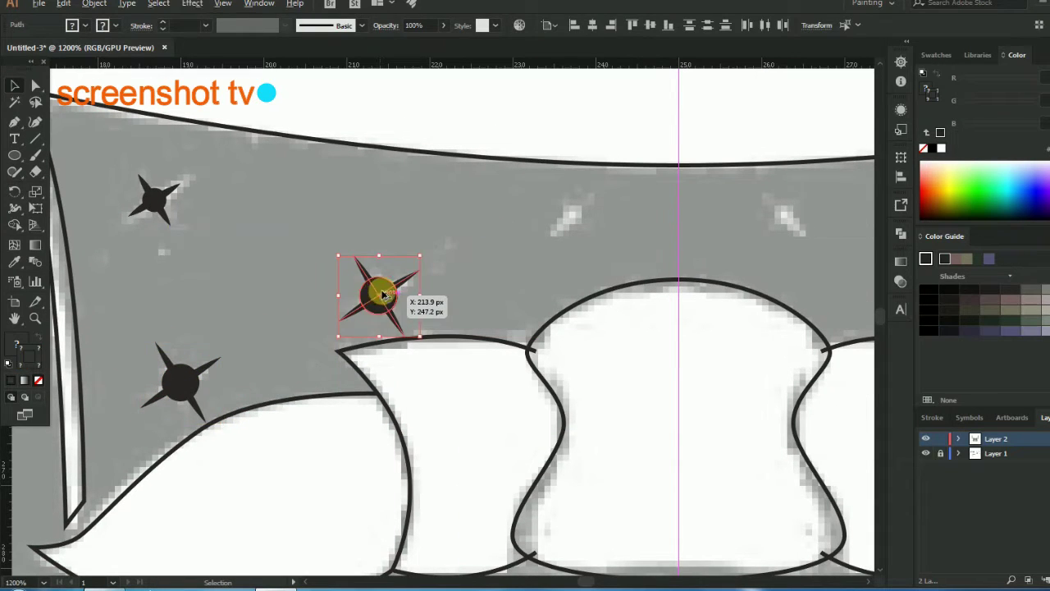
pyautogui.moveTo(379, 294); pyautogui.dragTo(570, 219)
pyautogui.hotkey('ctrl', 'd')
pyautogui.hotkey('ctrl', '-')
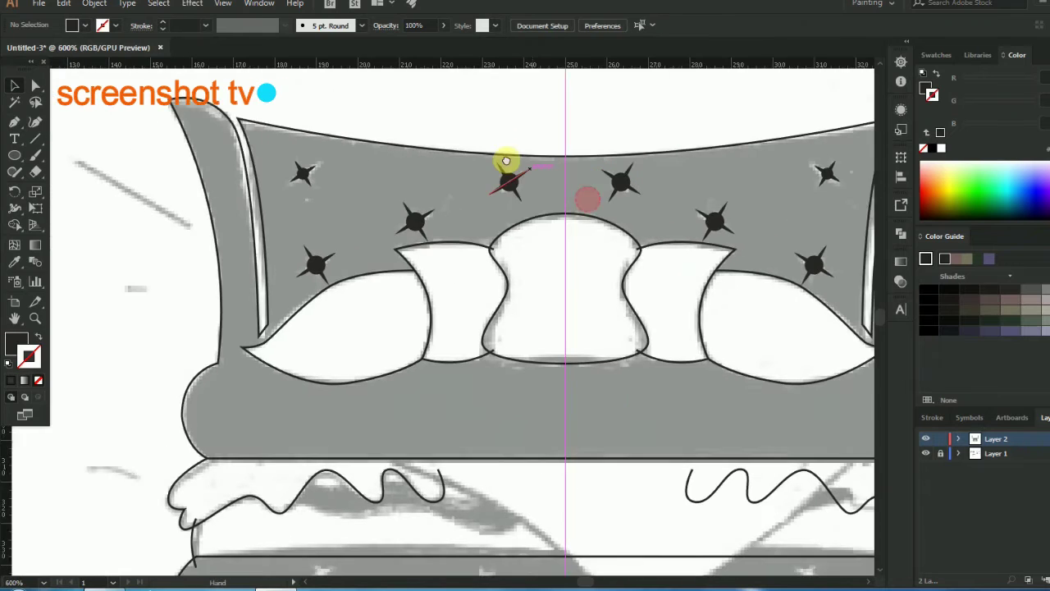
pyautogui.scroll(-3, 496, 164)
pyautogui.scroll(1, 492, 188)
pyautogui.scroll(-3, 443, 176)
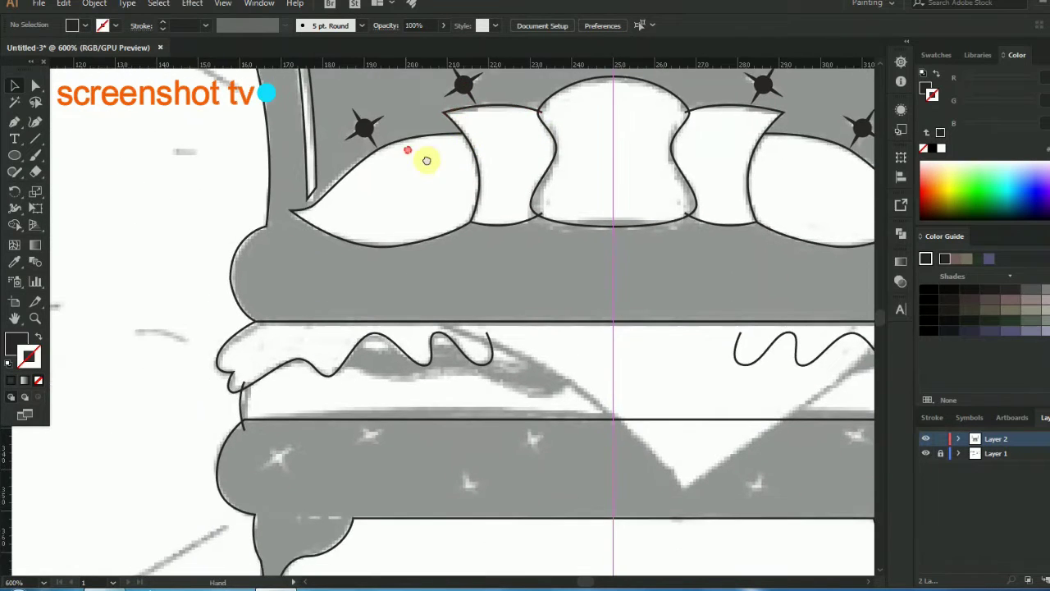
# Copy stars down onto the lower tufted band and zoom out to view the whole bed
pyautogui.moveTo(386, 130); pyautogui.dragTo(301, 464)
pyautogui.hotkey('ctrl', '+')
pyautogui.hotkey('ctrl', '+')
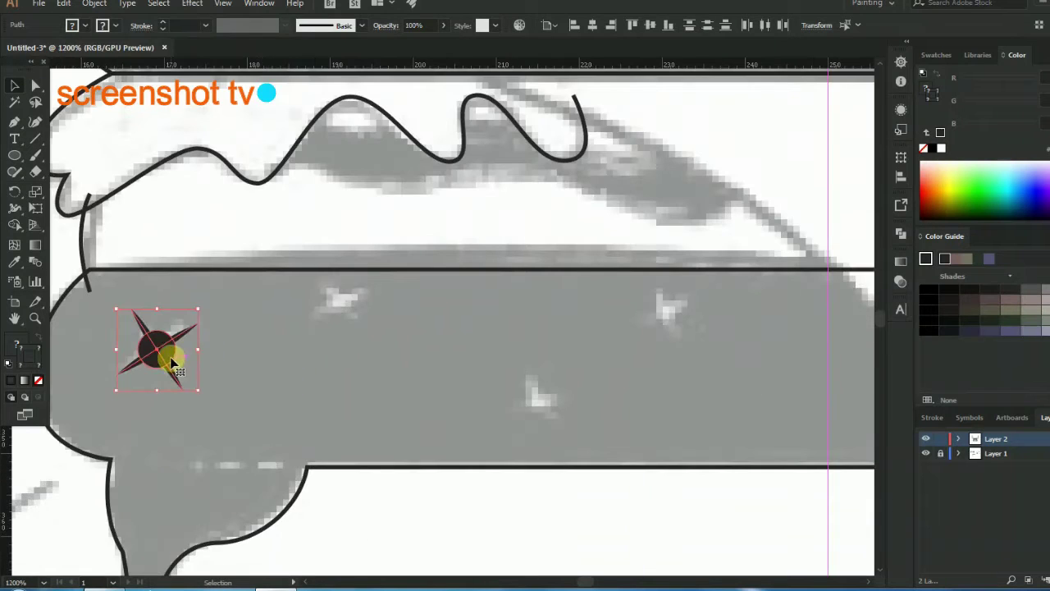
pyautogui.moveTo(191, 344)
pyautogui.mouseDown()
pyautogui.moveTo(396, 303)
pyautogui.moveTo(357, 330)
pyautogui.moveTo(535, 423)
pyautogui.moveTo(538, 410)
pyautogui.mouseUp()
pyautogui.moveTo(538, 410); pyautogui.dragTo(675, 325)
pyautogui.hotkey('ctrl', '-')
pyautogui.hotkey('ctrl', '-')
pyautogui.click(411, 375)
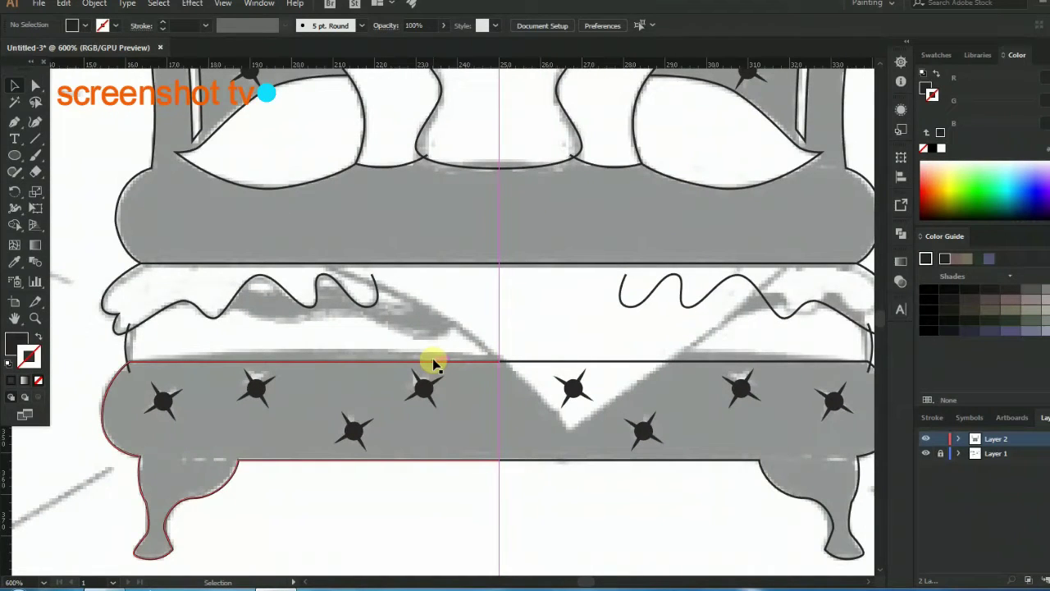
pyautogui.hotkey('ctrl', '-')
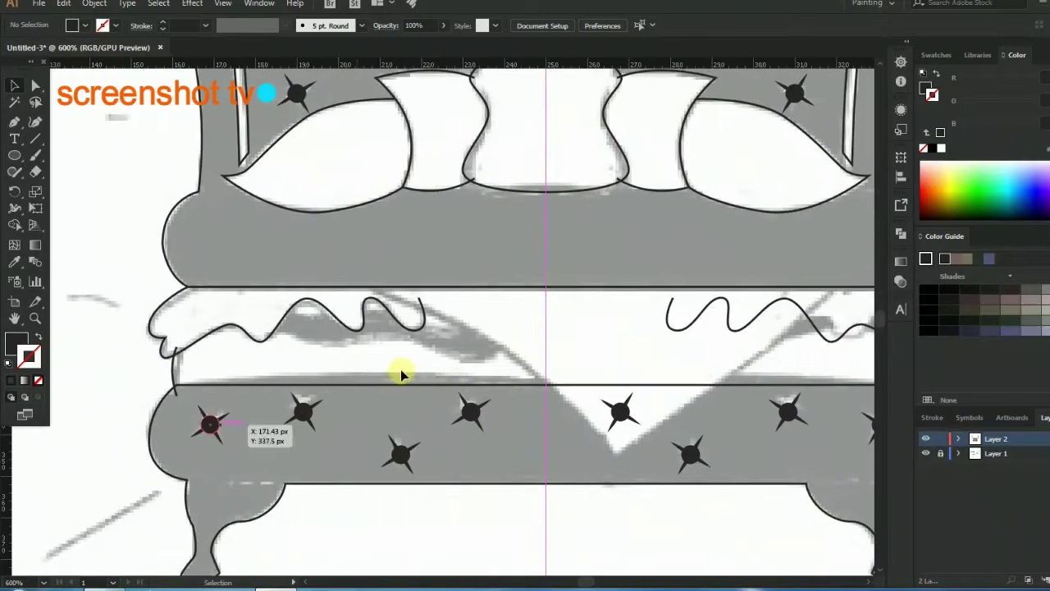
pyautogui.hotkey('ctrl', '-')
pyautogui.hotkey('ctrl', '+')
pyautogui.hotkey('ctrl', '+')
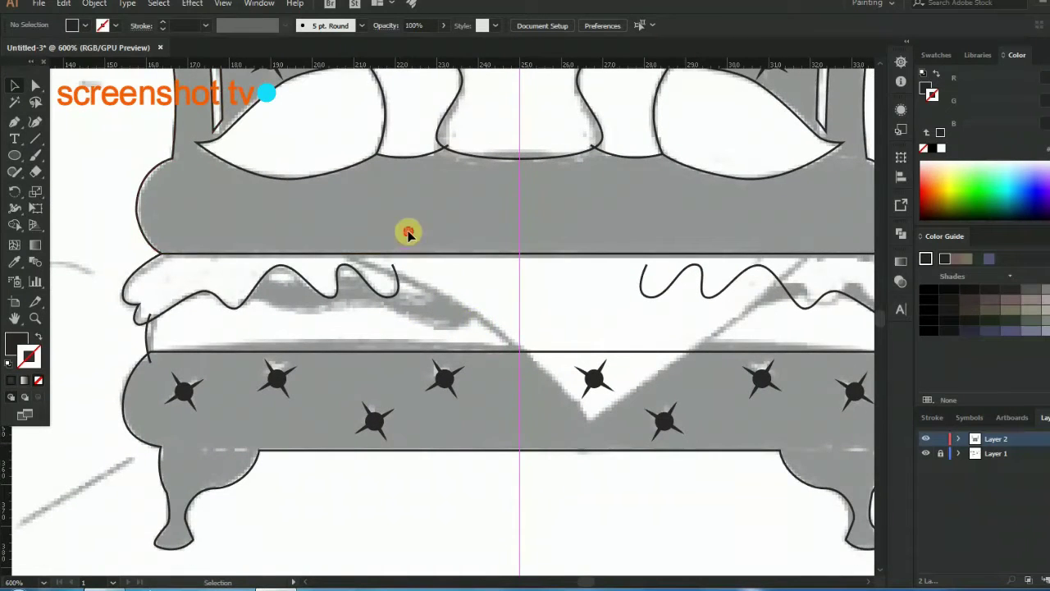
pyautogui.hotkey('ctrl', '-')
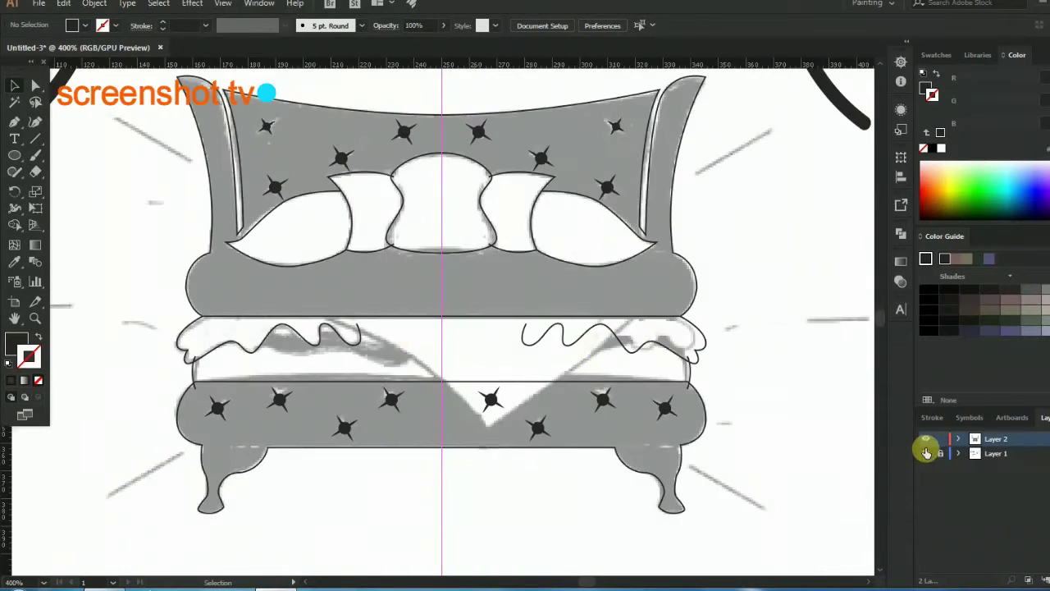
# Hide the grey reference layer and delete the stray curves beside the bed
pyautogui.click(926, 453)
pyautogui.hotkey('ctrl', '-')
pyautogui.hotkey('ctrl', '-')
pyautogui.click(357, 202)
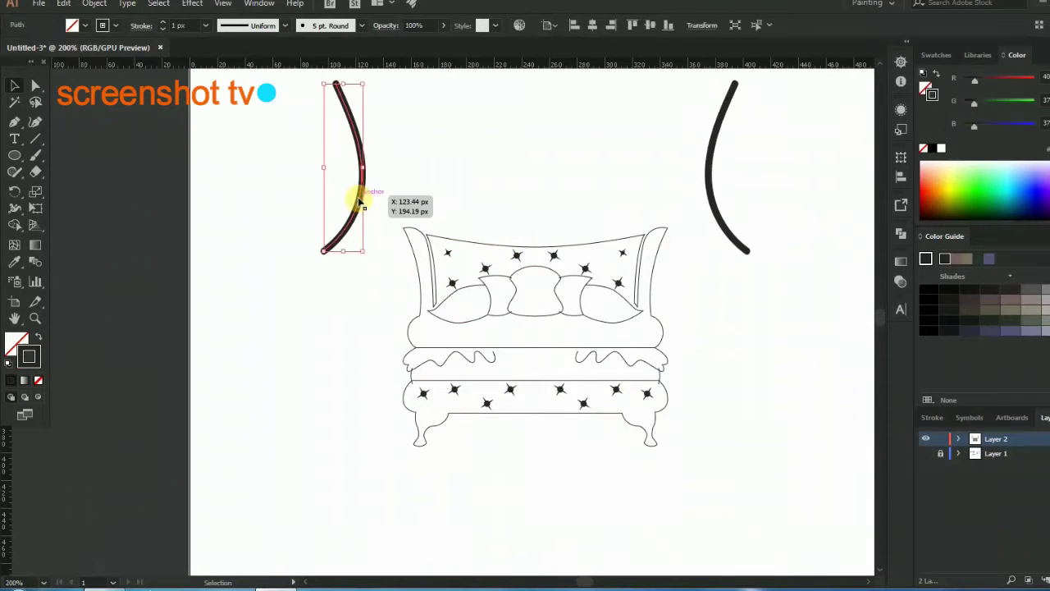
pyautogui.press('Delete')
# Select the bed artwork and expand it into plain shapes
pyautogui.scroll(2, 462, 355)
pyautogui.scroll(-2, 484, 345)
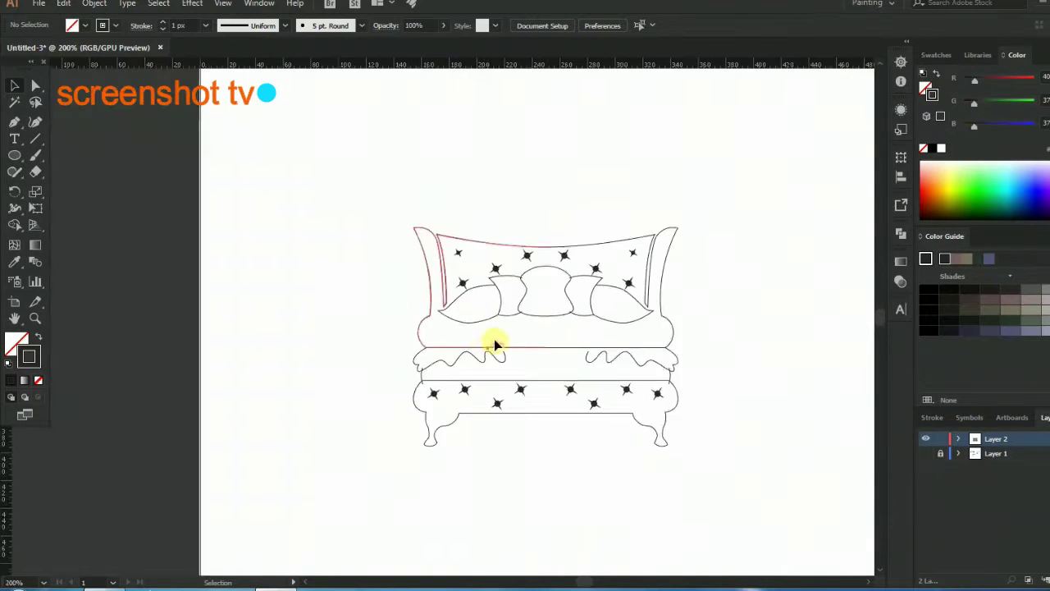
pyautogui.scroll(1, 623, 345)
pyautogui.scroll(-2, 574, 320)
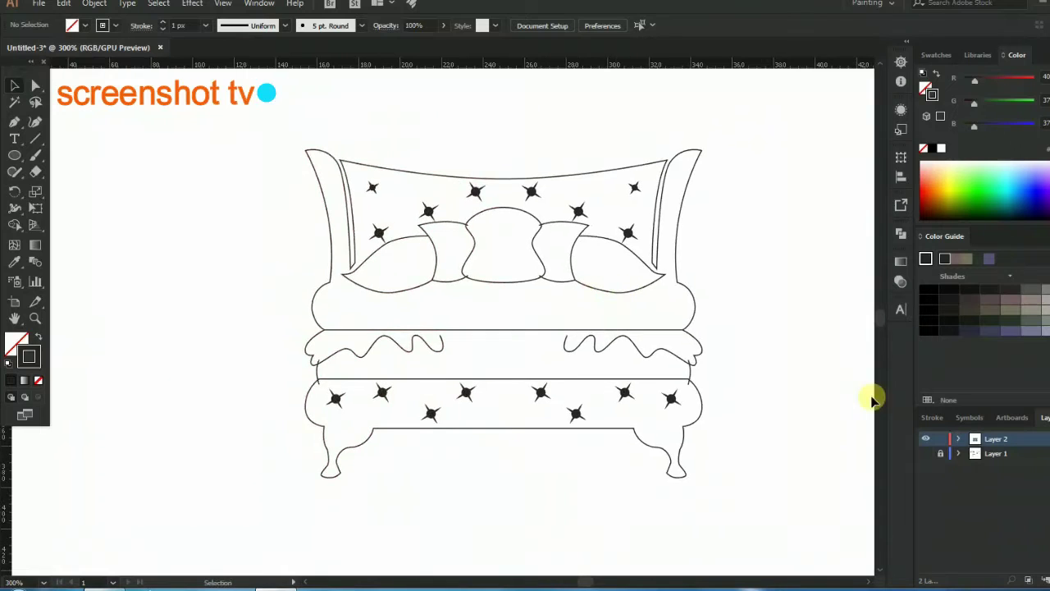
pyautogui.scroll(-1, 586, 301)
pyautogui.moveTo(662, 512); pyautogui.dragTo(177, 169)
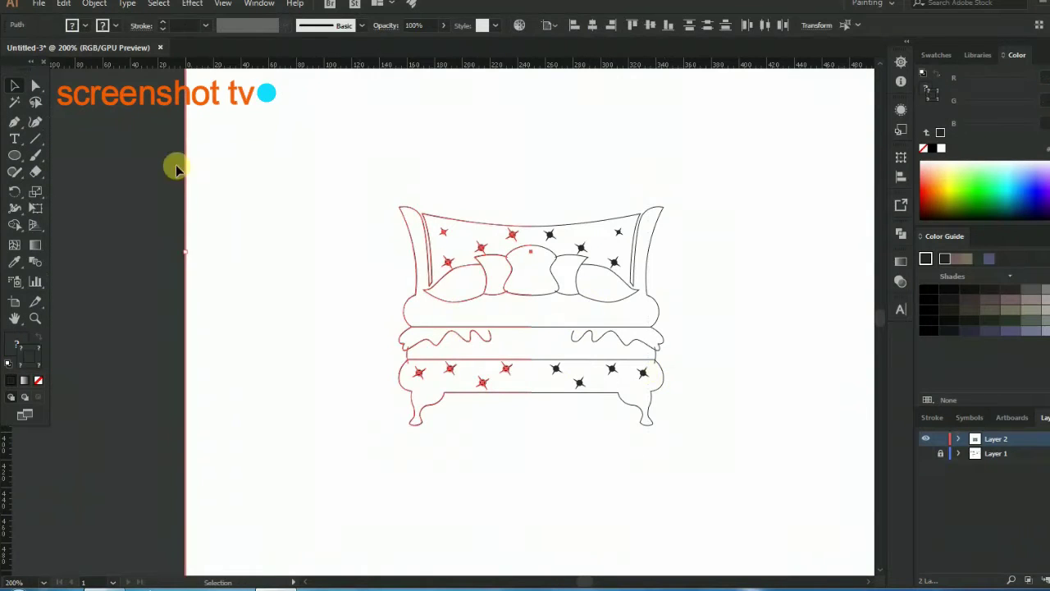
pyautogui.click(95, 4)
pyautogui.click(123, 164)
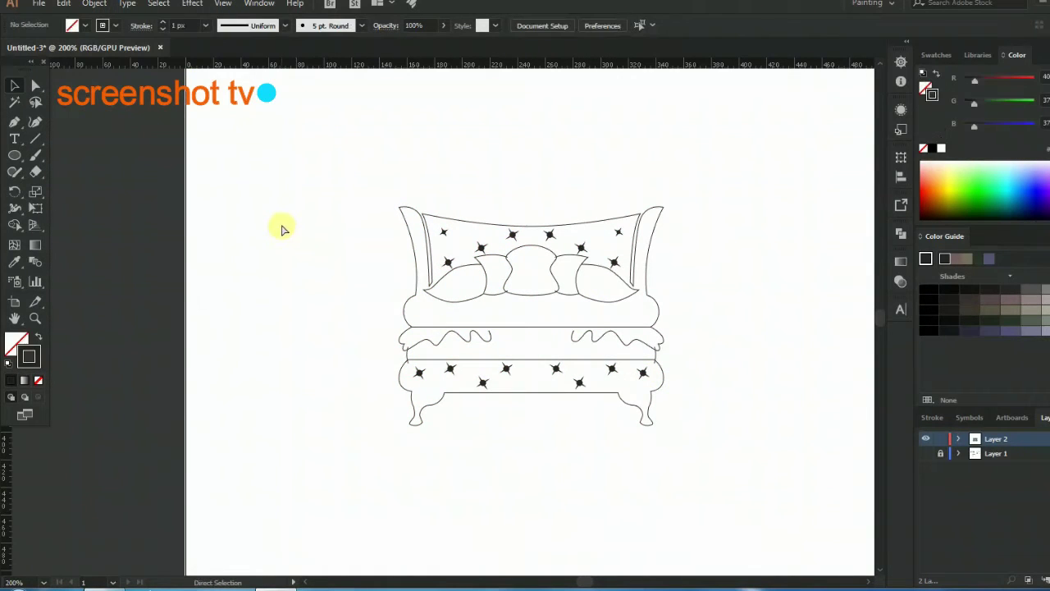
# Ungroup the expanded bed artwork and check both halves
pyautogui.rightClick(447, 275)
pyautogui.click(496, 379)
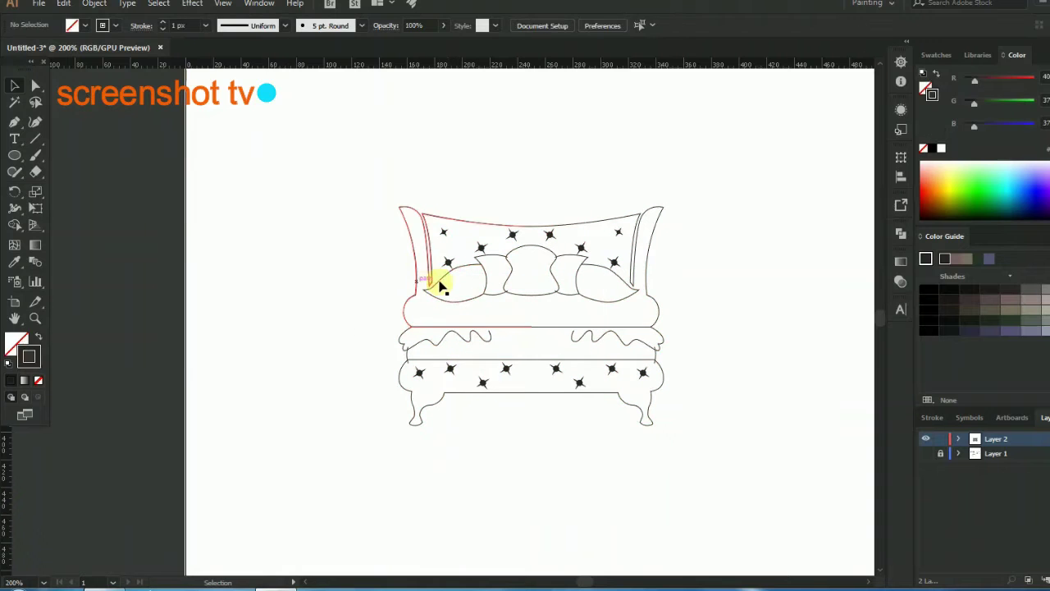
pyautogui.rightClick(441, 276)
pyautogui.click(465, 383)
pyautogui.click(615, 295)
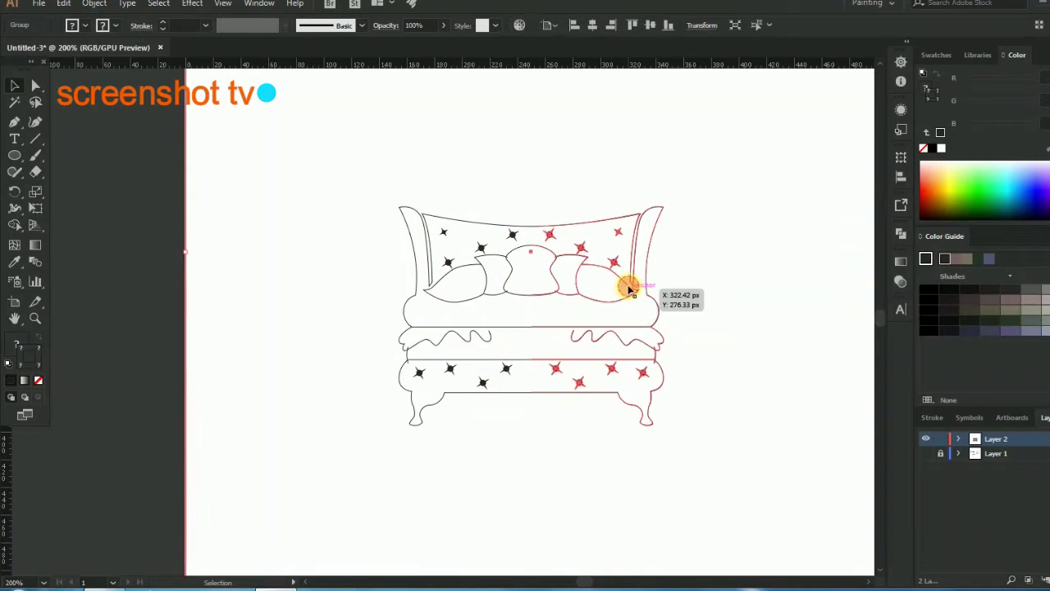
pyautogui.rightClick(629, 286)
pyautogui.click(649, 389)
pyautogui.hscroll(5, 663, 312)
pyautogui.rightClick(659, 302)
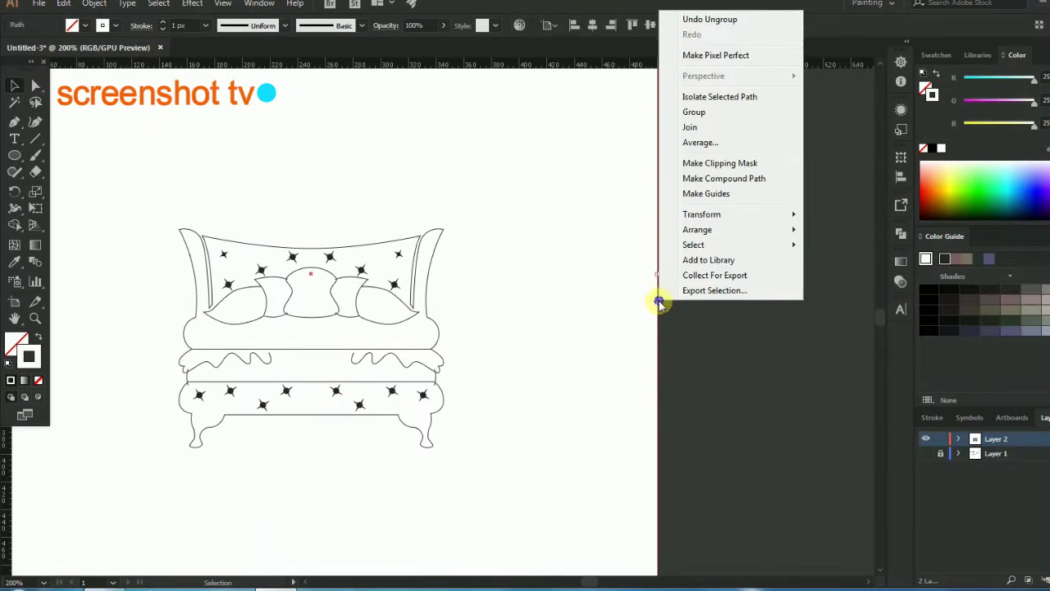
# Move the empty framing rectangle off the artboard and delete it
pyautogui.hotkey('ctrl', '-')
pyautogui.hotkey('ctrl', '-')
pyautogui.hotkey('ctrl', '-')
pyautogui.moveTo(617, 300); pyautogui.dragTo(309, 303)
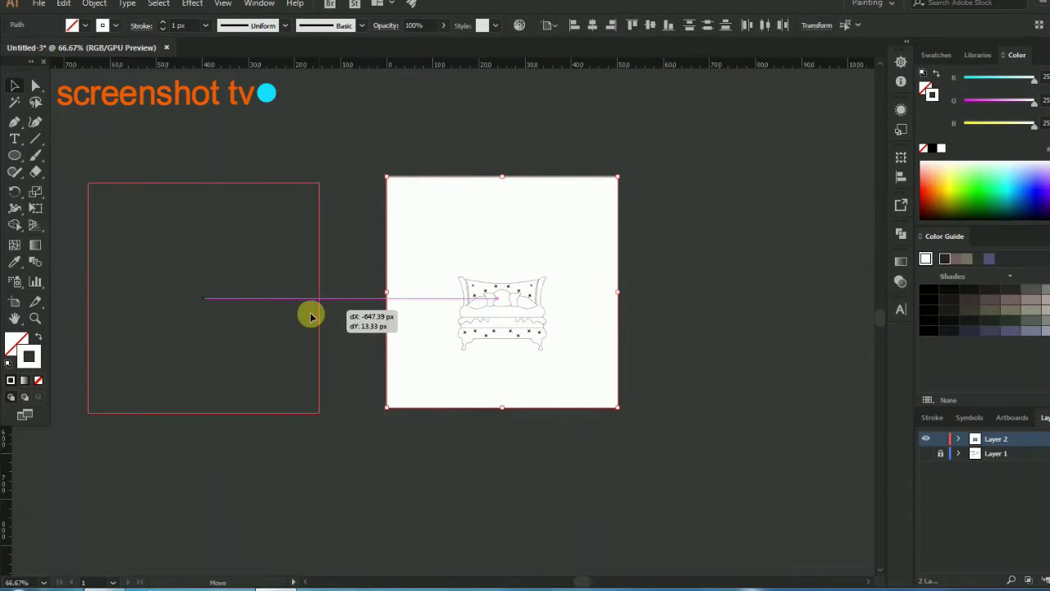
pyautogui.click(321, 173)
pyautogui.click(226, 187)
pyautogui.rightClick(297, 255)
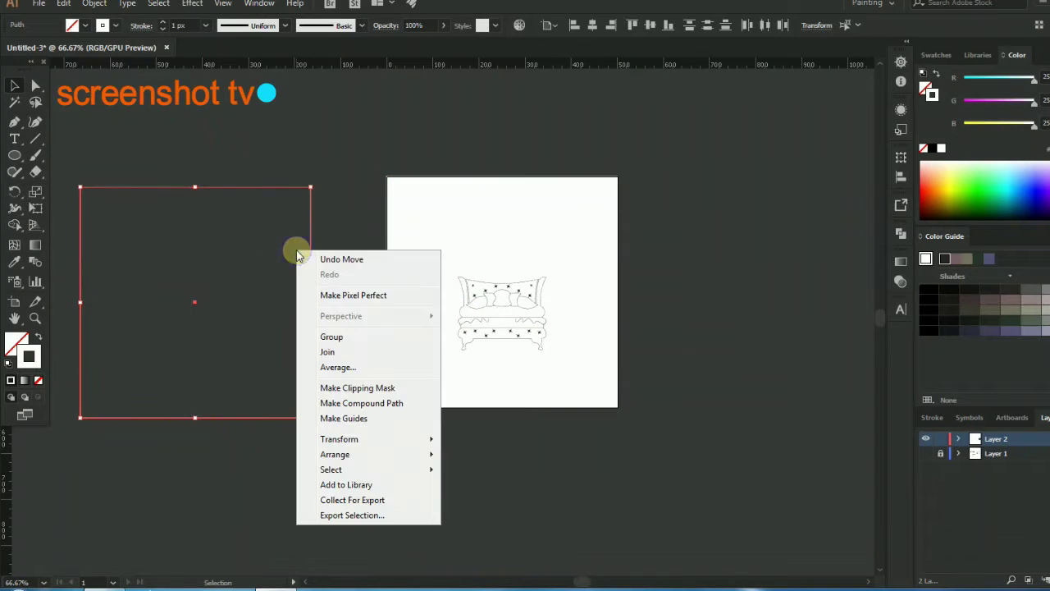
pyautogui.click(64, 4)
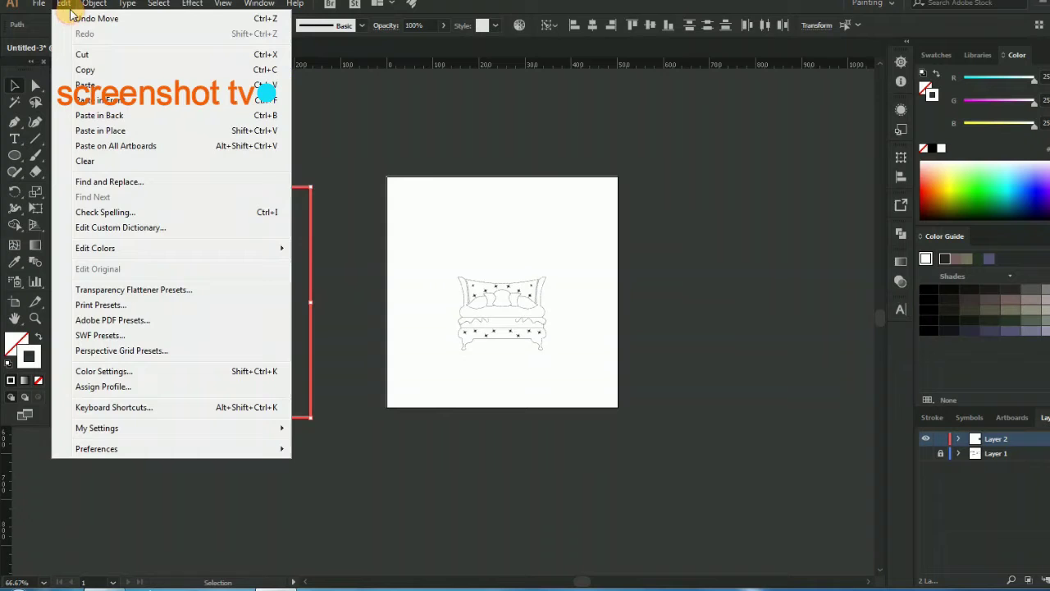
pyautogui.click(85, 161)
# Check the bed artwork, then show the grey reference layer again
pyautogui.scroll(3, 503, 340)
pyautogui.scroll(-1, 574, 323)
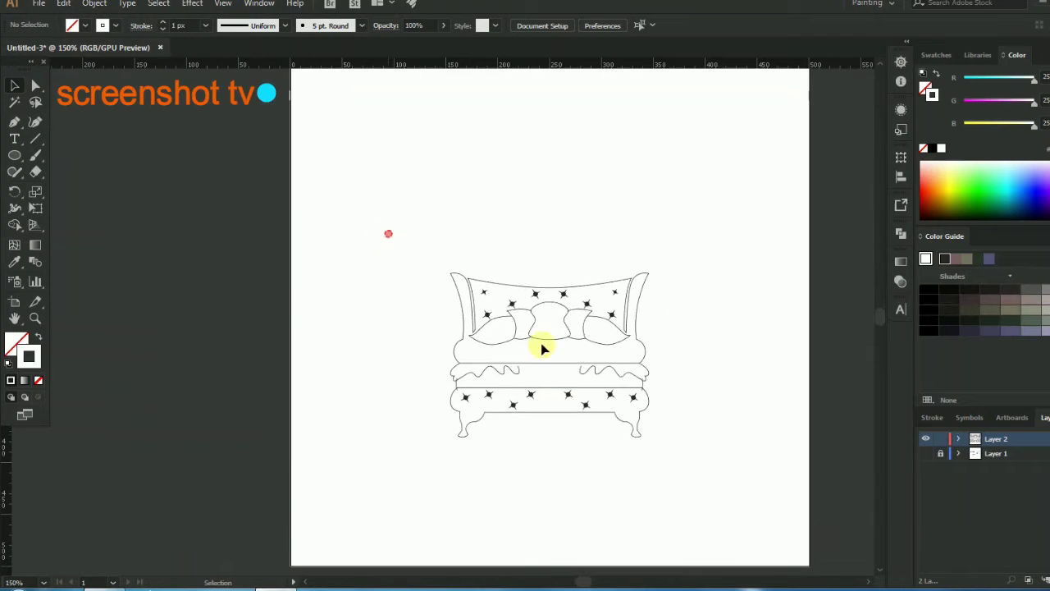
pyautogui.click(541, 343)
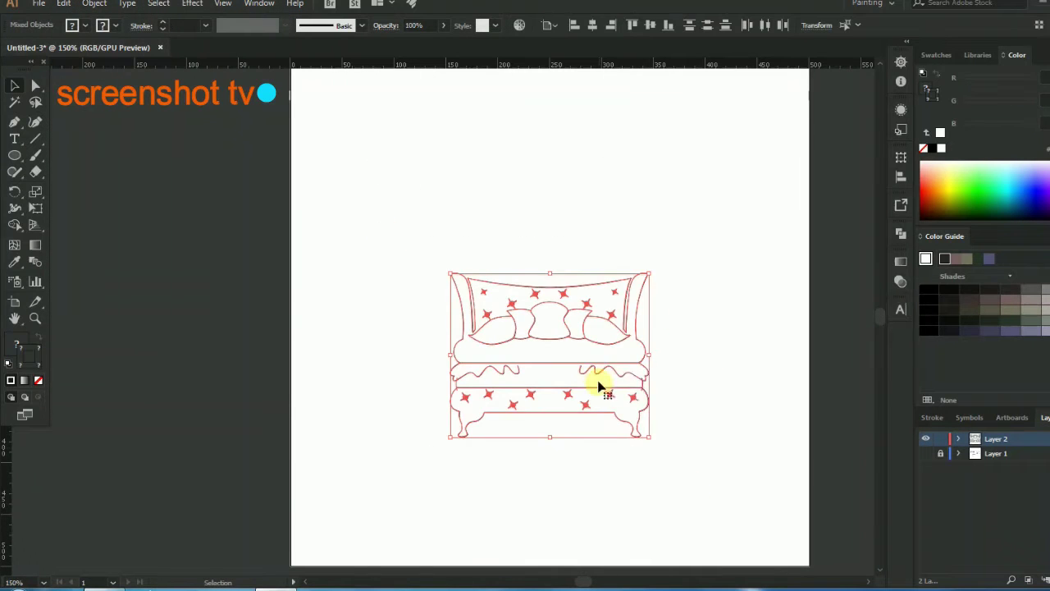
pyautogui.click(757, 305)
pyautogui.click(925, 453)
# Delete the stray duplicate star from the lower cushion
pyautogui.scroll(5, 595, 422)
pyautogui.scroll(1, 574, 425)
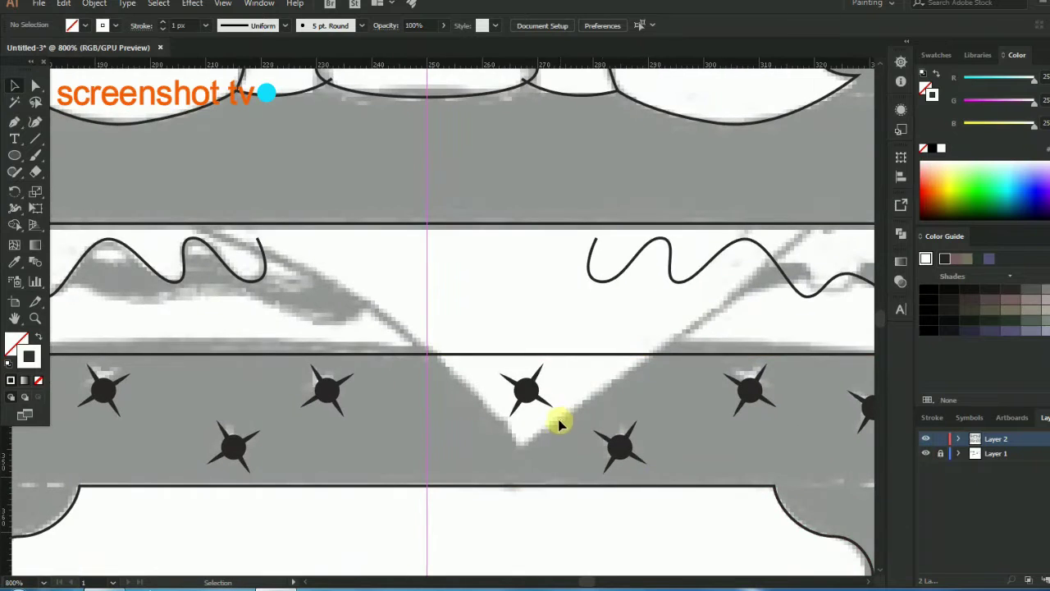
pyautogui.scroll(3, 527, 397)
pyautogui.click(486, 361)
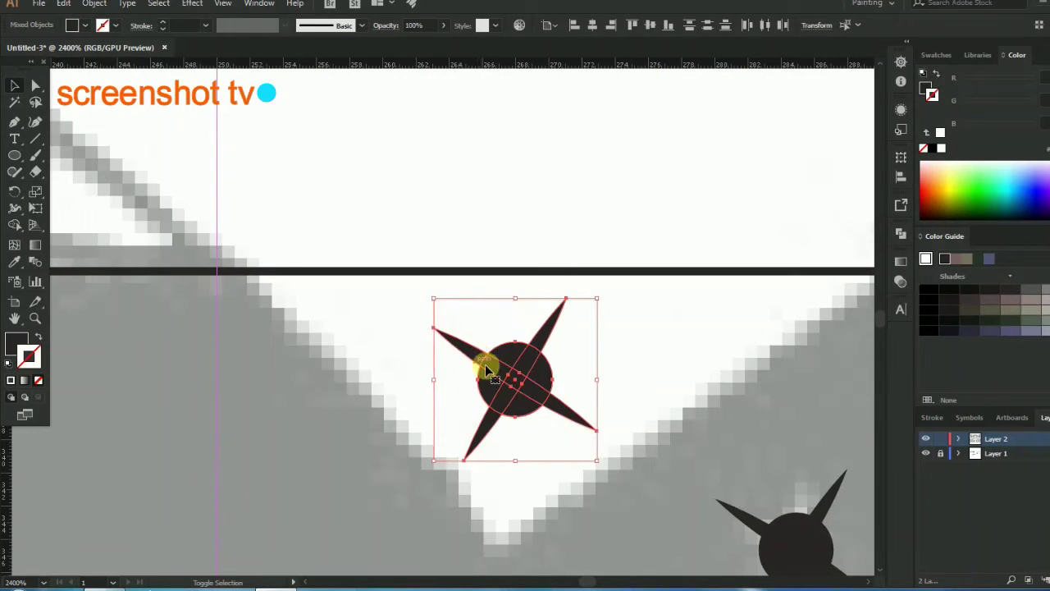
pyautogui.press('Delete')
pyautogui.scroll(-3, 500, 402)
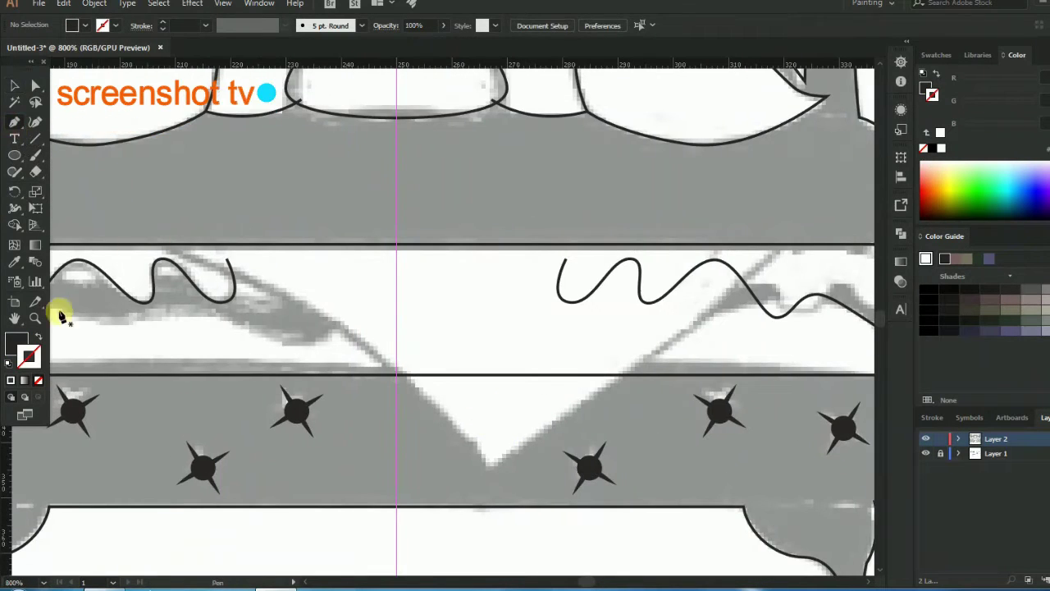
# Set no fill with a black 0.75 px stroke
pyautogui.click(38, 337)
pyautogui.click(206, 29)
pyautogui.click(188, 25)
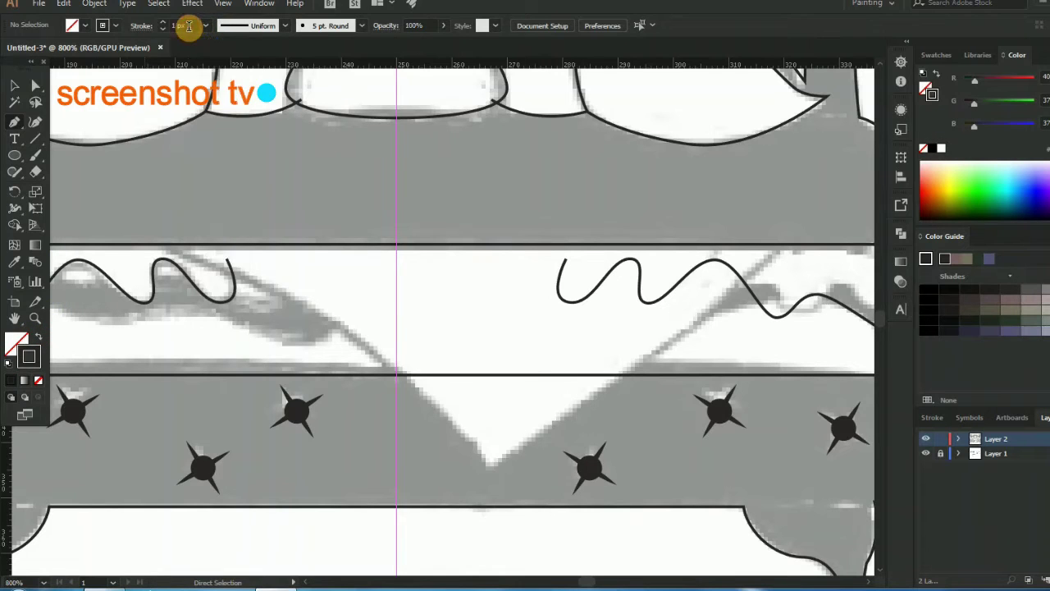
# Draw the V-shaped blanket fold curve with a sharp corner at its lowest point
pyautogui.click(156, 246)
pyautogui.hotkey('ctrl', '-')
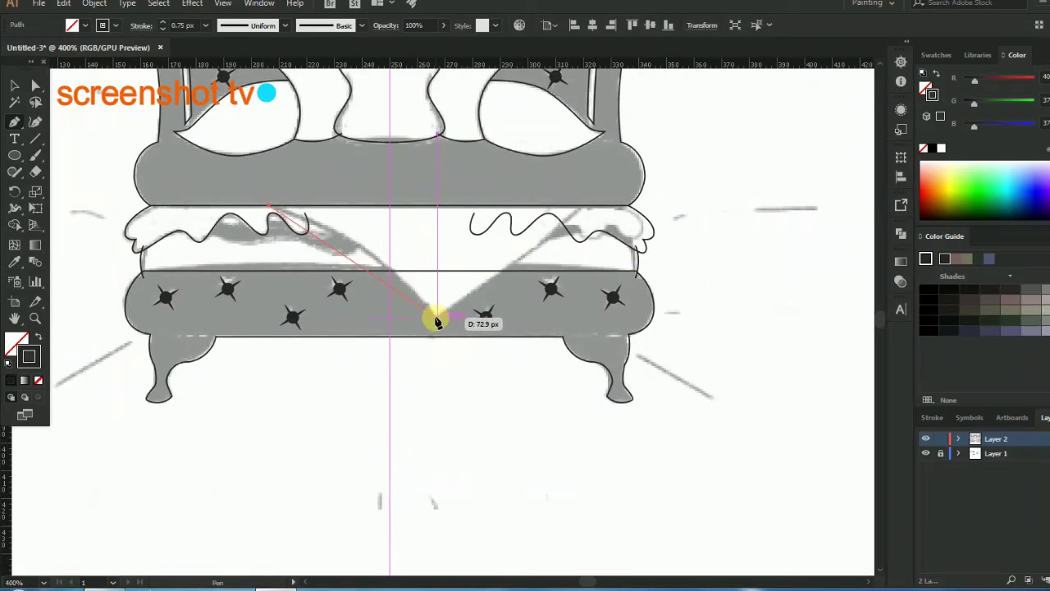
pyautogui.moveTo(435, 316); pyautogui.dragTo(503, 414)
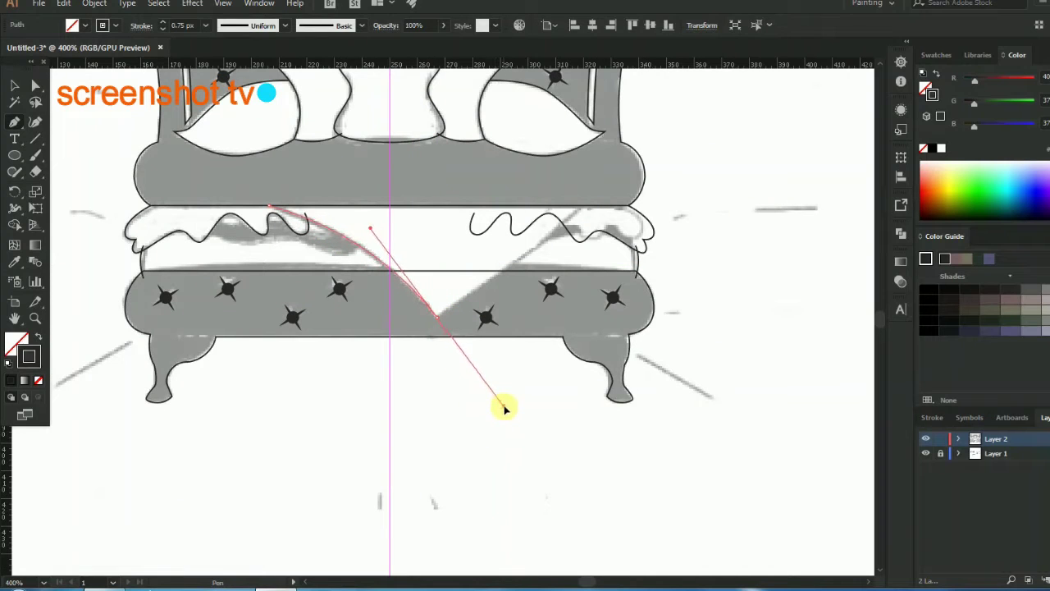
pyautogui.click(433, 317)
pyautogui.scroll(5, 492, 394)
pyautogui.scroll(1, 515, 426)
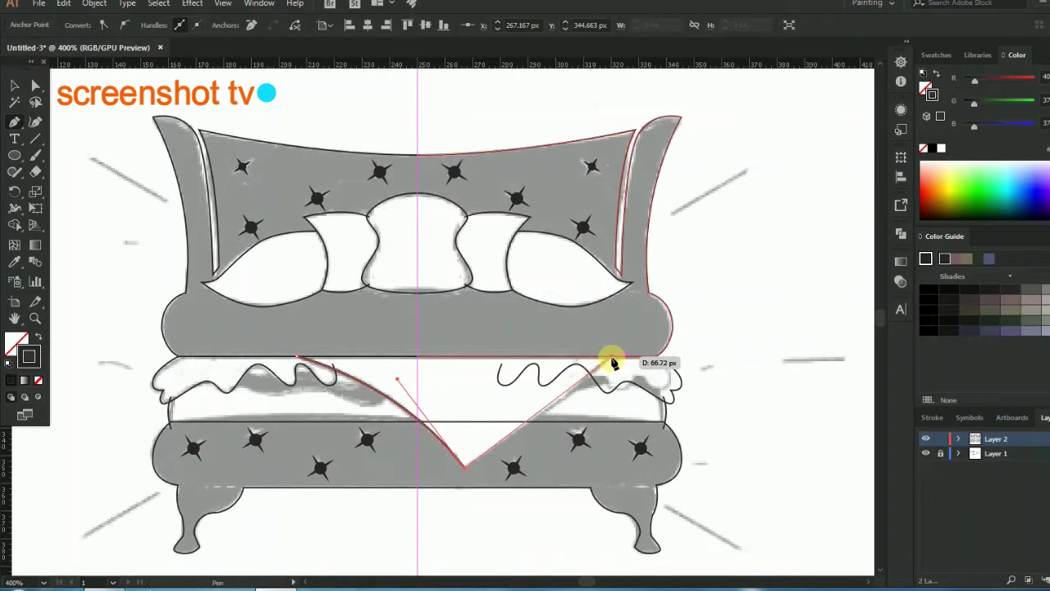
pyautogui.moveTo(614, 362); pyautogui.dragTo(679, 289)
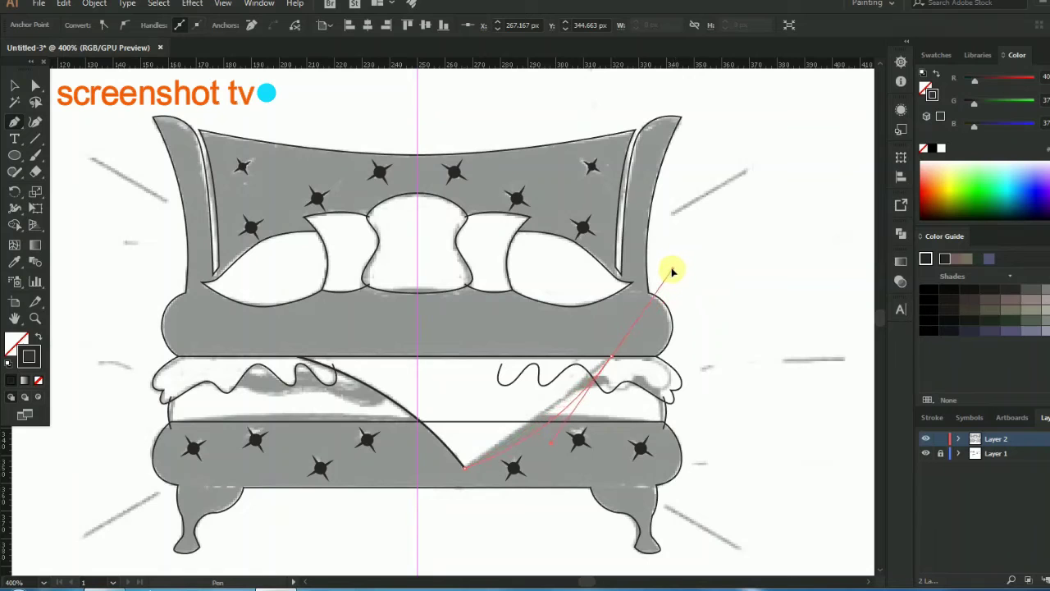
pyautogui.click(12, 87)
pyautogui.click(135, 168)
pyautogui.scroll(-3, 849, 353)
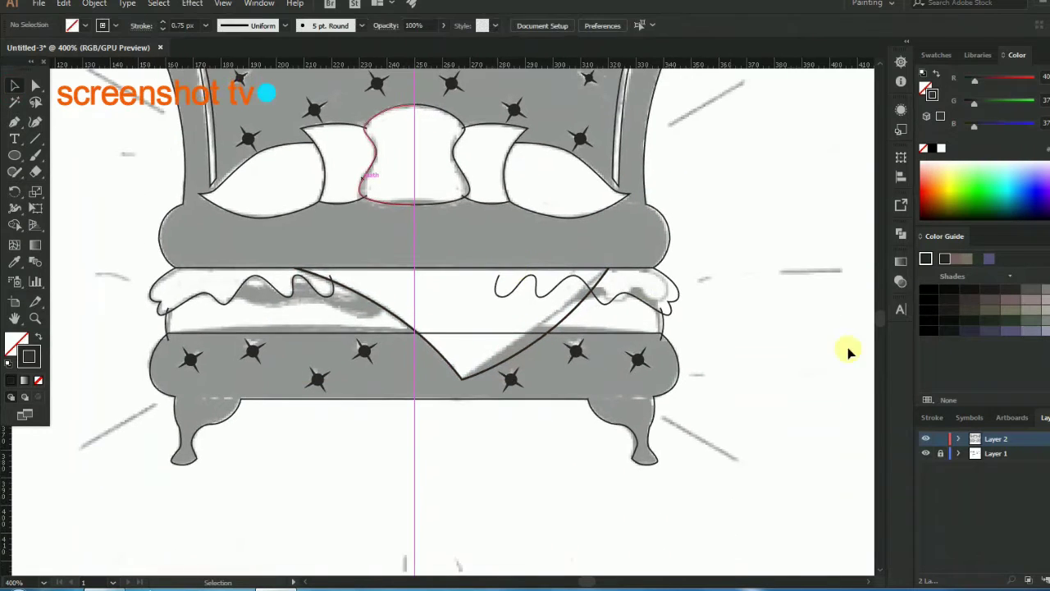
# Hide the traced reference layer beneath the line art
pyautogui.click(925, 456)
pyautogui.hotkey('ctrl', '-')
pyautogui.click(498, 294)
pyautogui.click(544, 287)
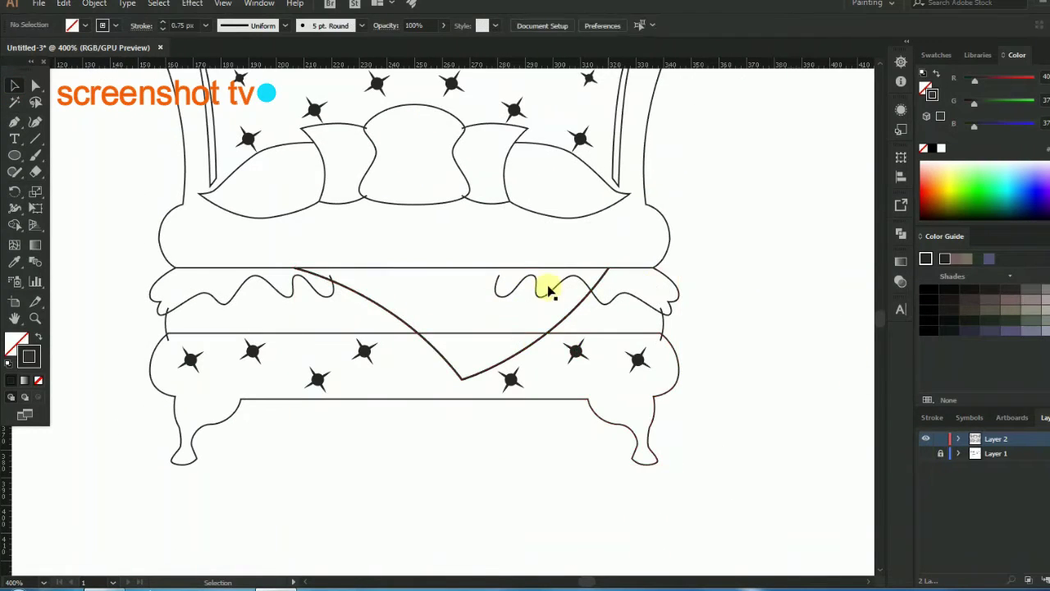
# Inspect the V-shaped blanket line with the Direct Selection tool, then clear the selection
pyautogui.press('a')
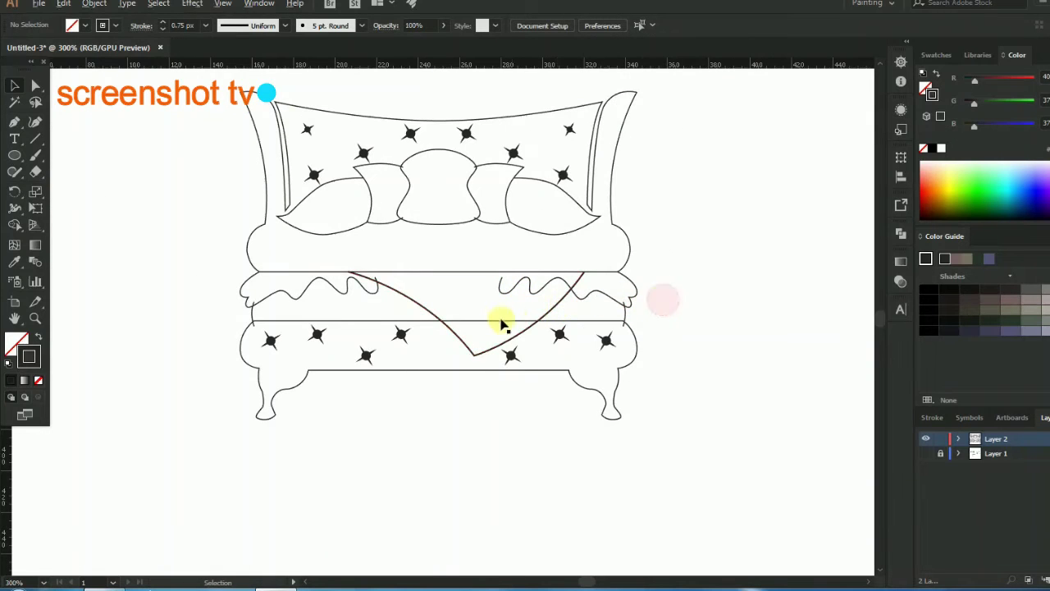
pyautogui.scroll(2, 502, 323)
pyautogui.click(598, 301)
pyautogui.scroll(3, 402, 230)
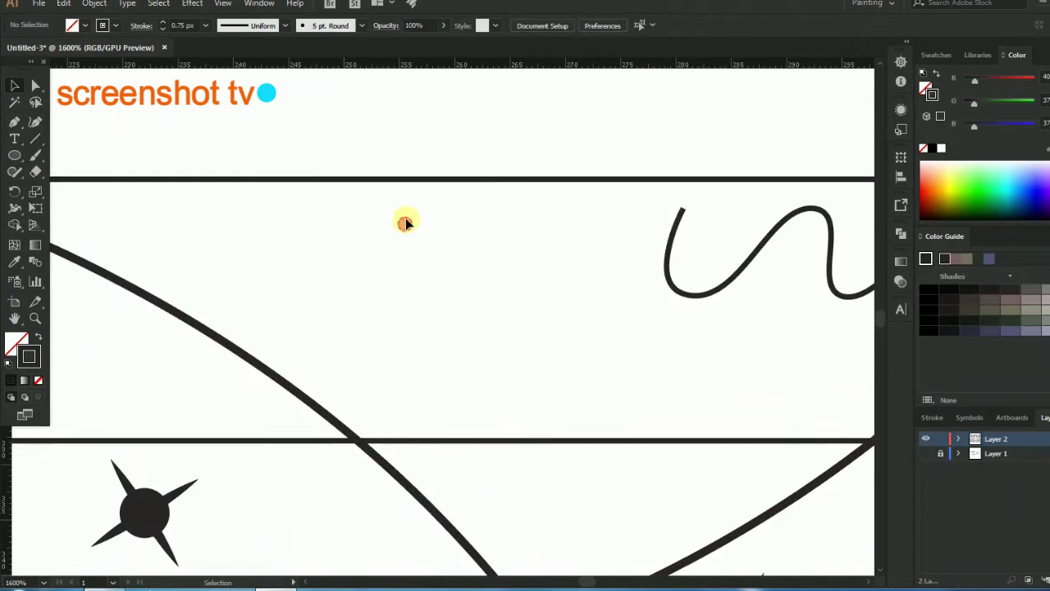
pyautogui.scroll(-2, 344, 316)
pyautogui.click(340, 321)
pyautogui.click(386, 238)
# Start selecting the headboard stars, undoing an accidental move
pyautogui.click(389, 228)
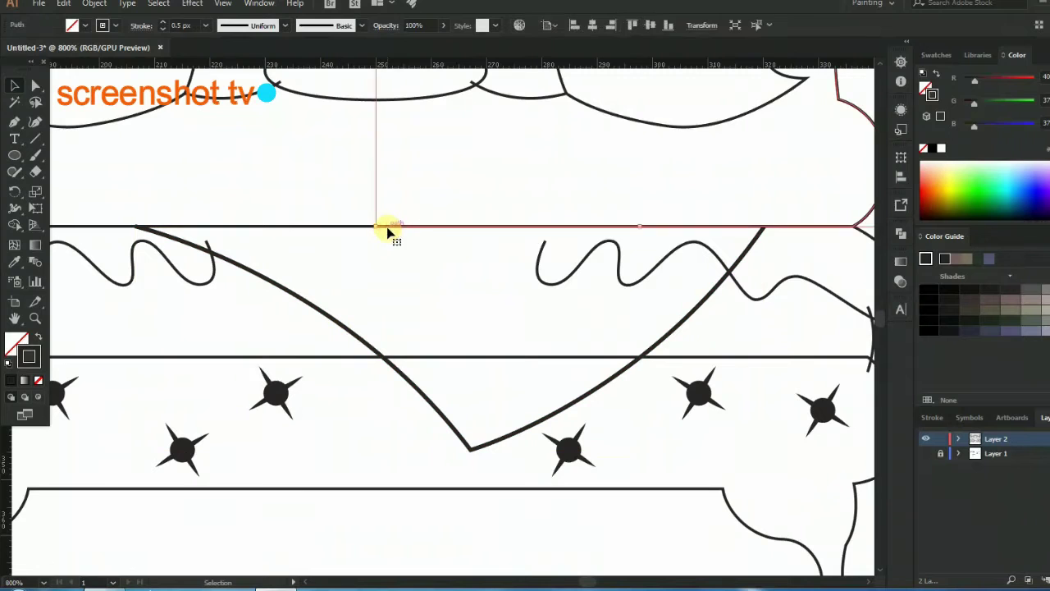
pyautogui.scroll(-3, 451, 320)
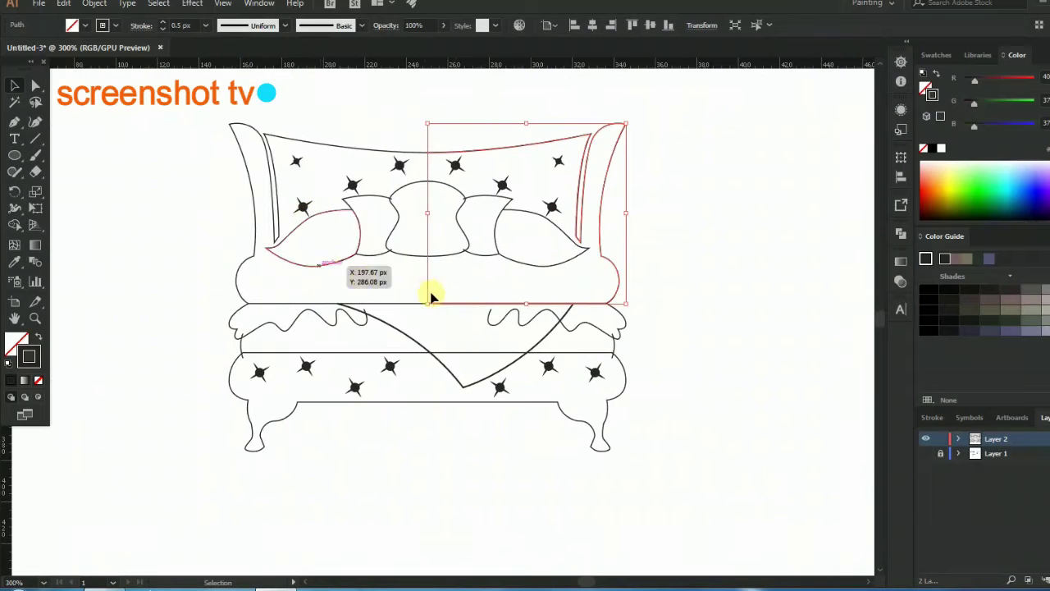
pyautogui.scroll(2, 305, 205)
pyautogui.keyDown('shift'); pyautogui.click(304, 201); pyautogui.keyUp('shift')
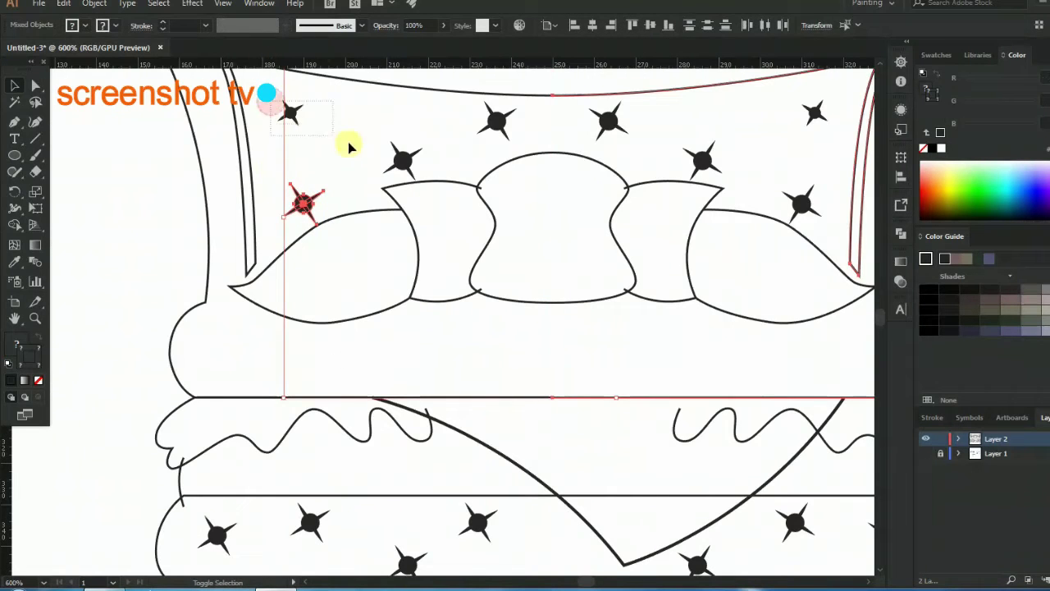
pyautogui.keyDown('shift'); pyautogui.click(402, 160); pyautogui.keyUp('shift')
pyautogui.keyDown('shift'); pyautogui.click(609, 121); pyautogui.keyUp('shift')
pyautogui.scroll(-2, 608, 123)
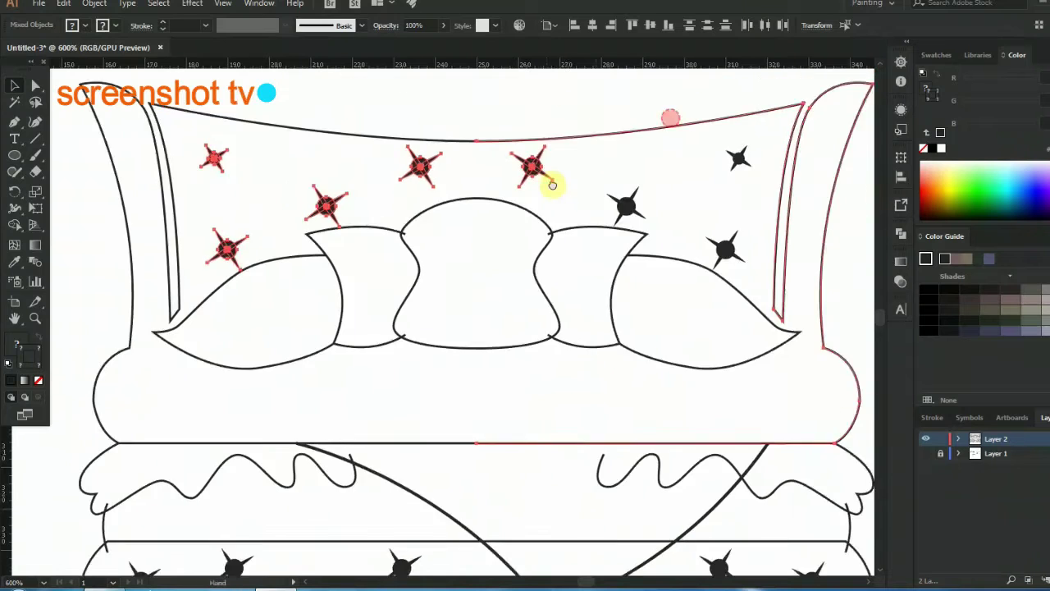
pyautogui.scroll(-1, 550, 183)
pyautogui.scroll(2, 558, 206)
pyautogui.moveTo(519, 219); pyautogui.dragTo(544, 216)
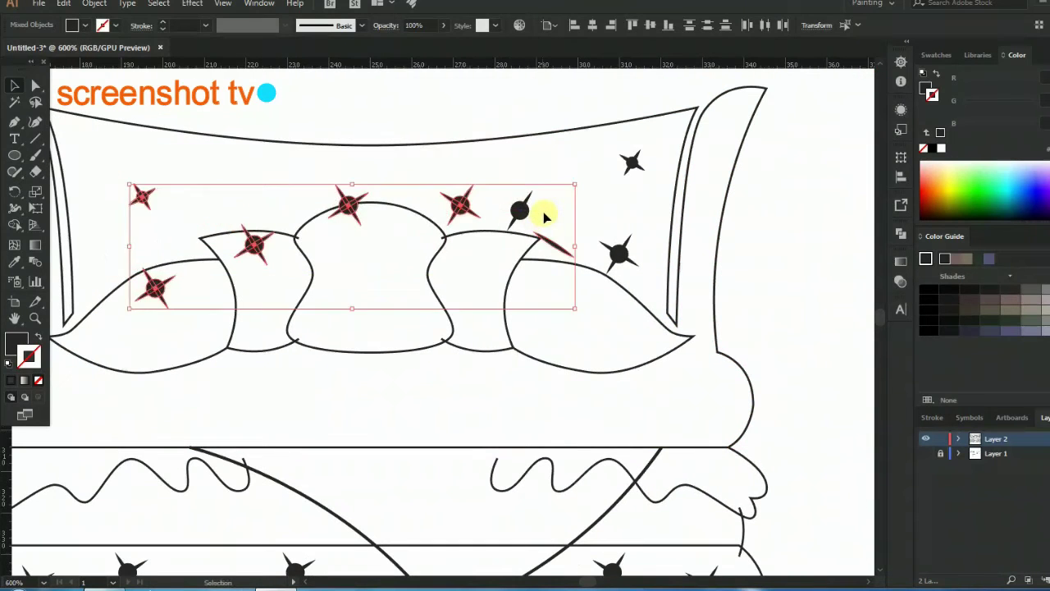
pyautogui.hotkey('ctrl', 'z')
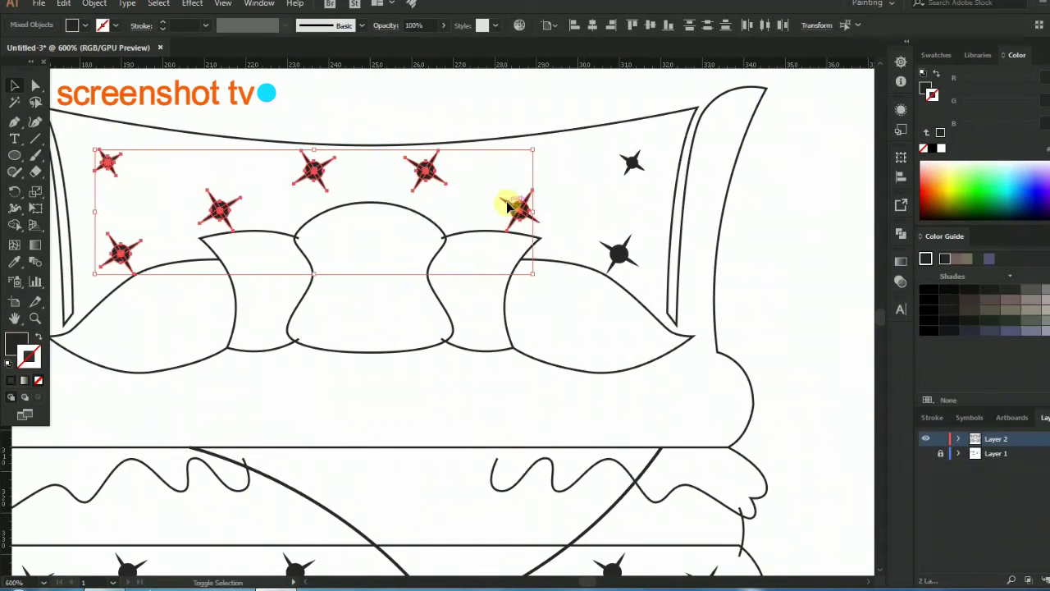
# Add the remaining headboard stars to the selection
pyautogui.keyDown('shift'); pyautogui.click(624, 160); pyautogui.keyUp('shift')
pyautogui.scroll(-2, 574, 177)
pyautogui.keyDown('shift'); pyautogui.click(606, 207); pyautogui.keyUp('shift')
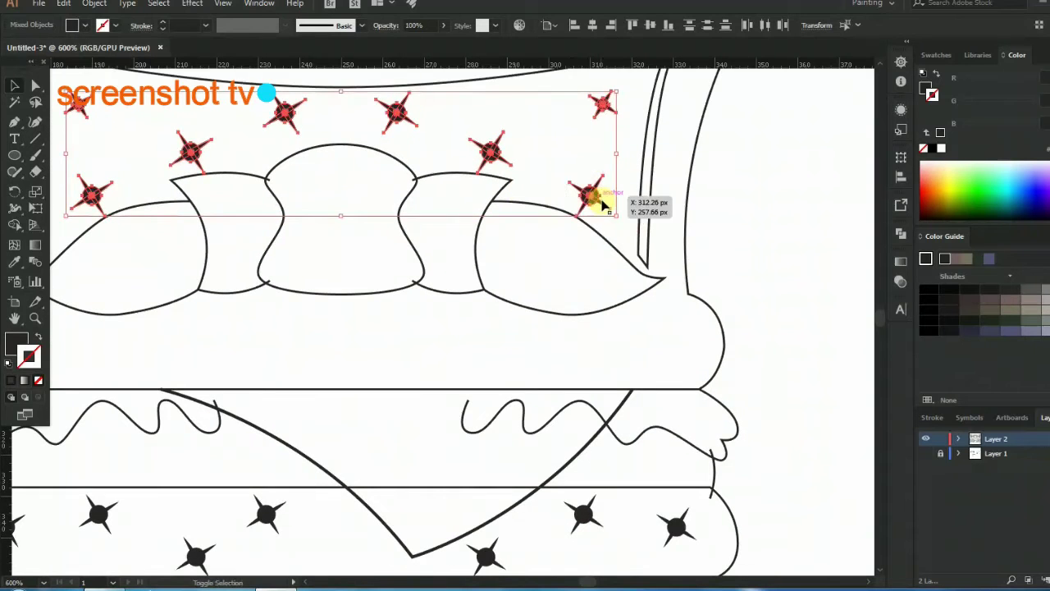
pyautogui.scroll(-4, 591, 206)
pyautogui.scroll(-5, 328, 247)
pyautogui.hscroll(-10, 329, 246)
# Add the lower-cushion stars, including the one below the blanket point, to the selection
pyautogui.keyDown('shift'); pyautogui.click(276, 256); pyautogui.keyUp('shift')
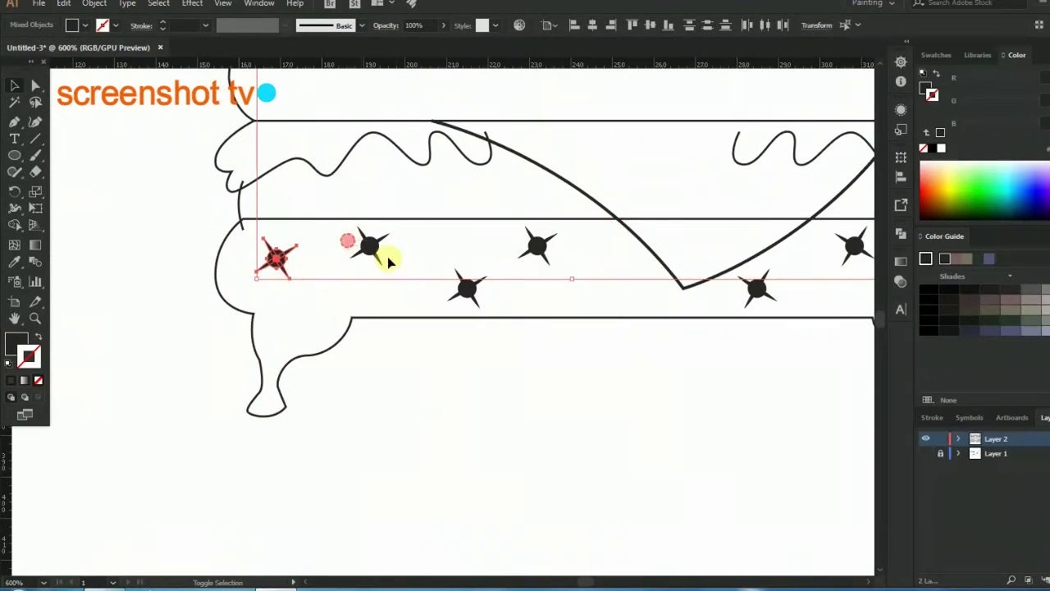
pyautogui.keyDown('shift'); pyautogui.click(464, 285); pyautogui.keyUp('shift')
pyautogui.moveTo(566, 269); pyautogui.dragTo(300, 297)
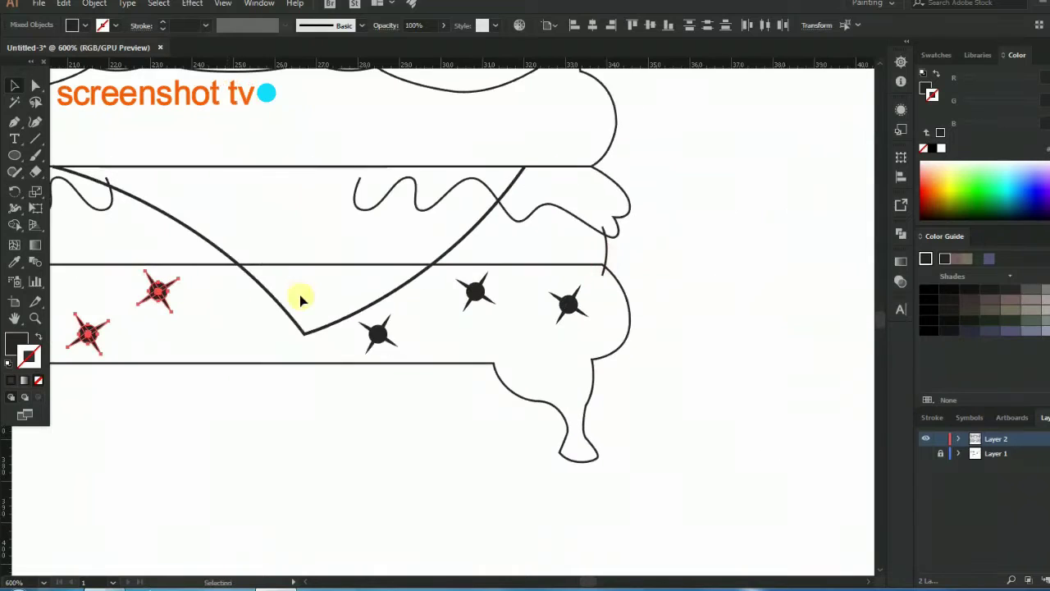
pyautogui.keyDown('shift'); pyautogui.click(382, 340); pyautogui.keyUp('shift')
pyautogui.keyDown('shift'); pyautogui.click(475, 291); pyautogui.keyUp('shift')
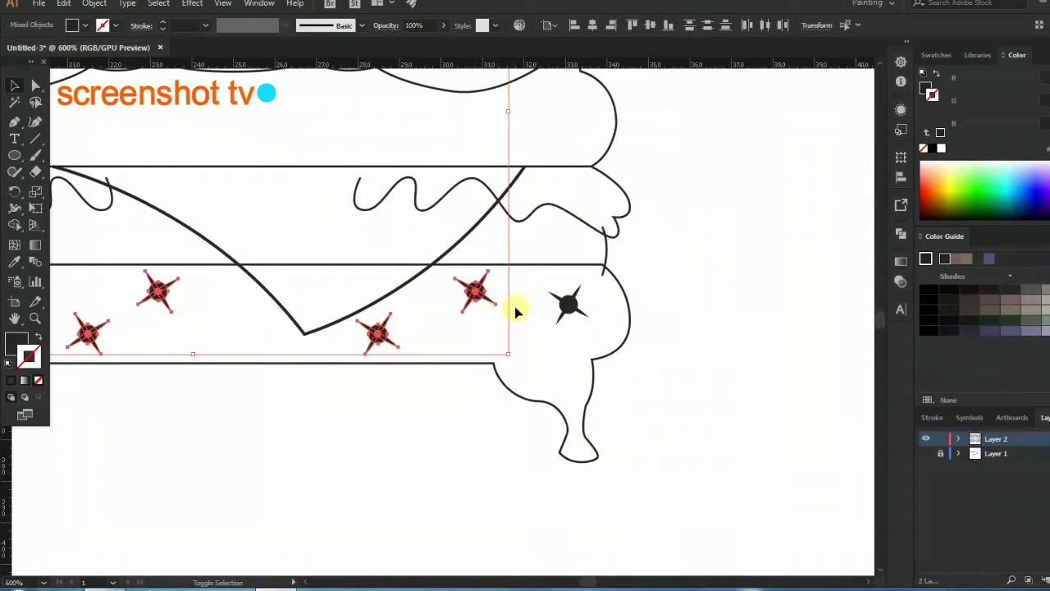
pyautogui.keyDown('shift'); pyautogui.click(566, 302); pyautogui.keyUp('shift')
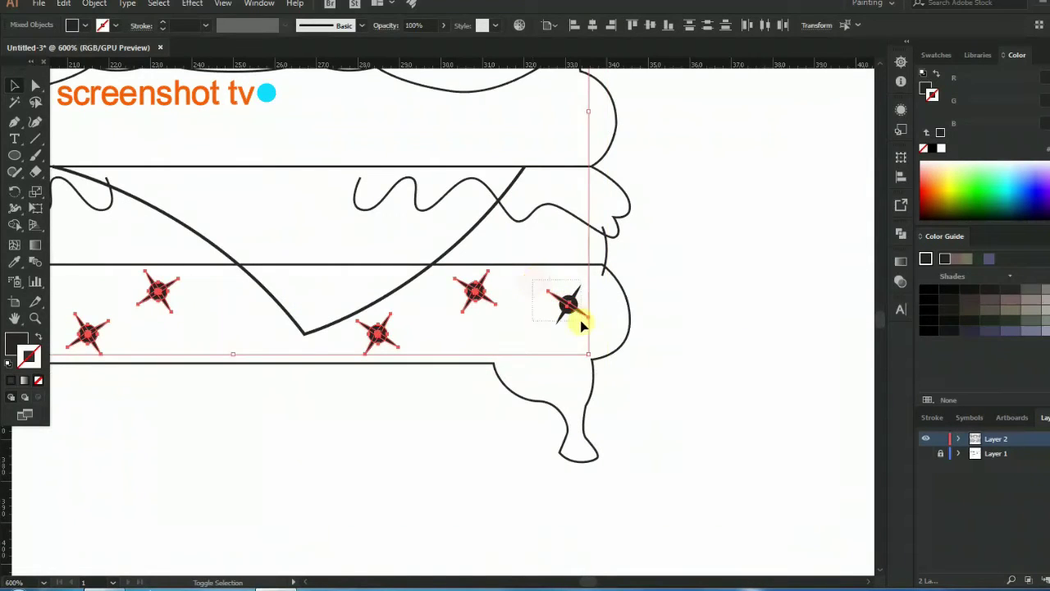
# Group all the selected stars and cut the group out of the drawing
pyautogui.rightClick(570, 301)
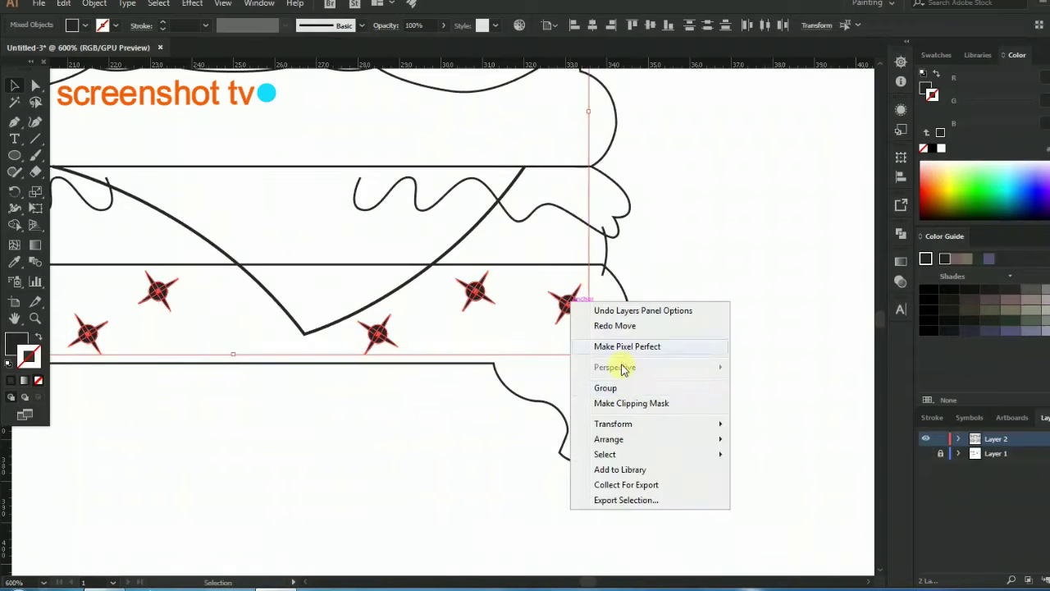
pyautogui.click(607, 387)
pyautogui.hotkey('ctrl', '-')
pyautogui.hotkey('ctrl', '-')
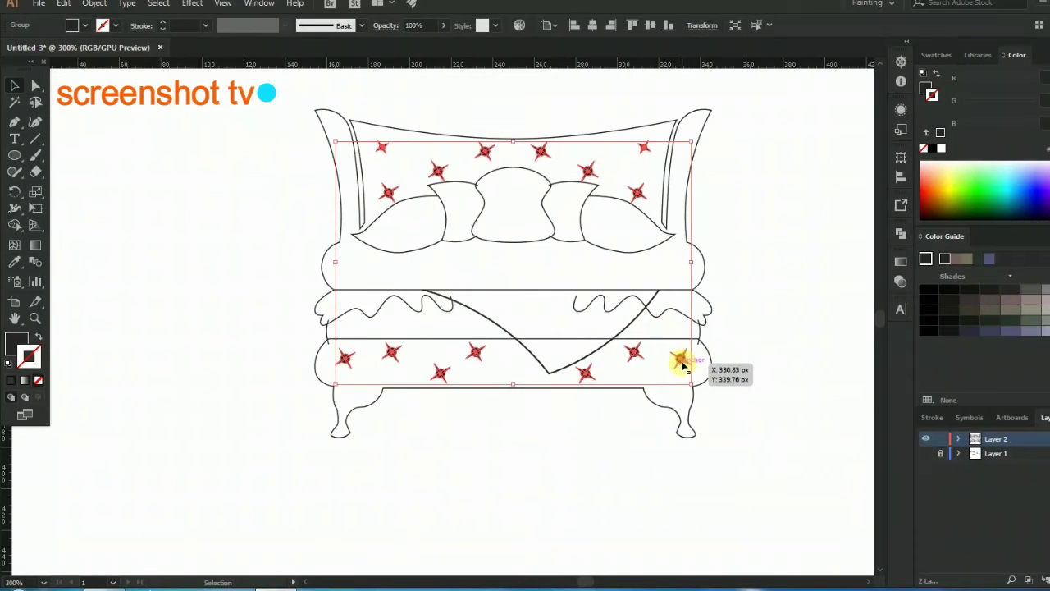
pyautogui.press('Delete')
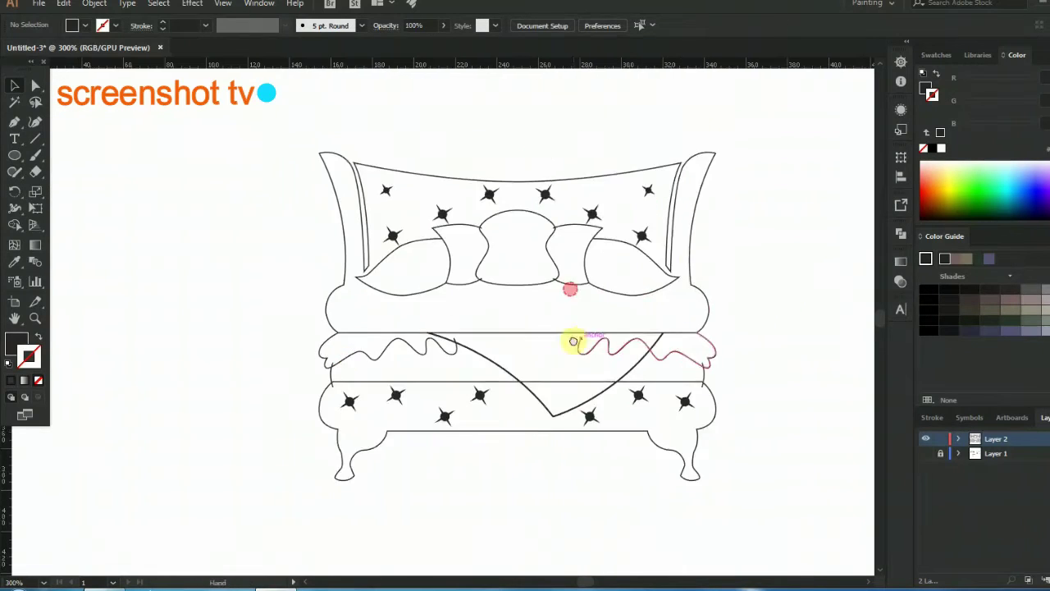
pyautogui.click(541, 295)
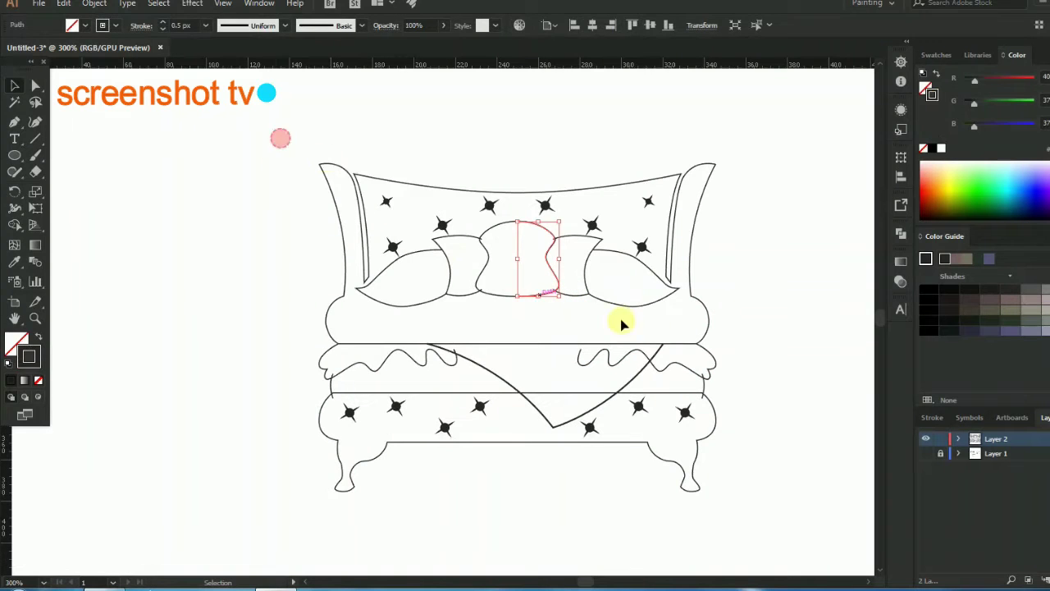
pyautogui.hotkey('ctrl', 'a')
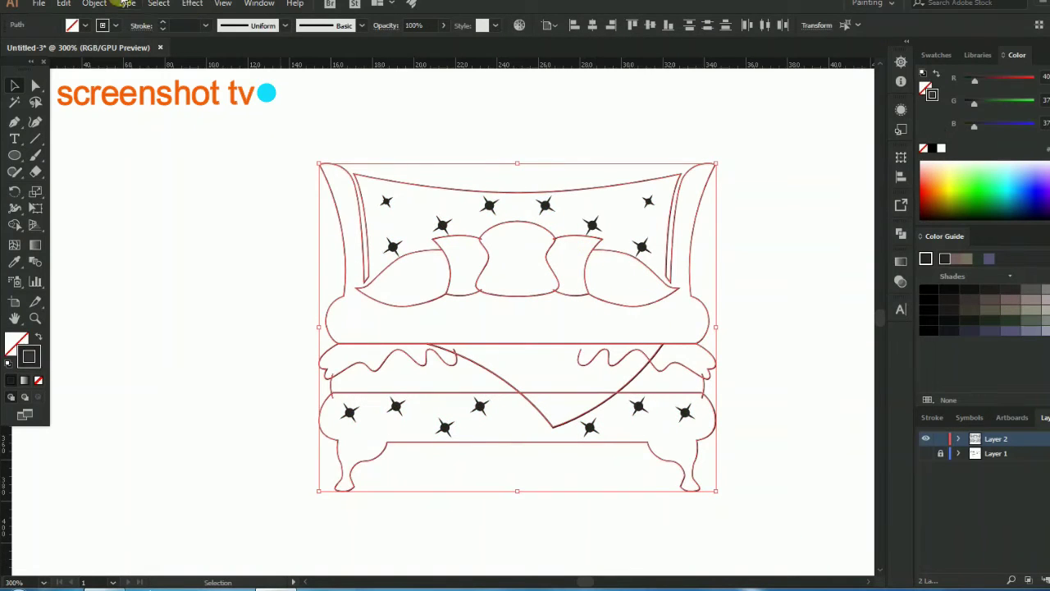
pyautogui.click(205, 25)
pyautogui.click(211, 99)
pyautogui.click(211, 216)
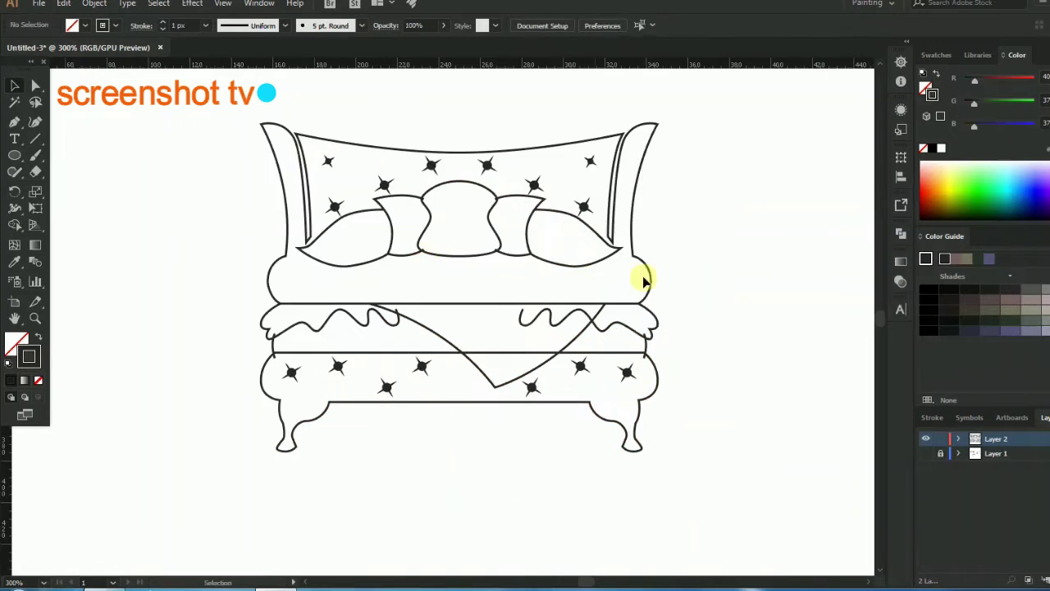
pyautogui.hotkey('ctrl', 'z')
pyautogui.moveTo(237, 117); pyautogui.dragTo(711, 473)
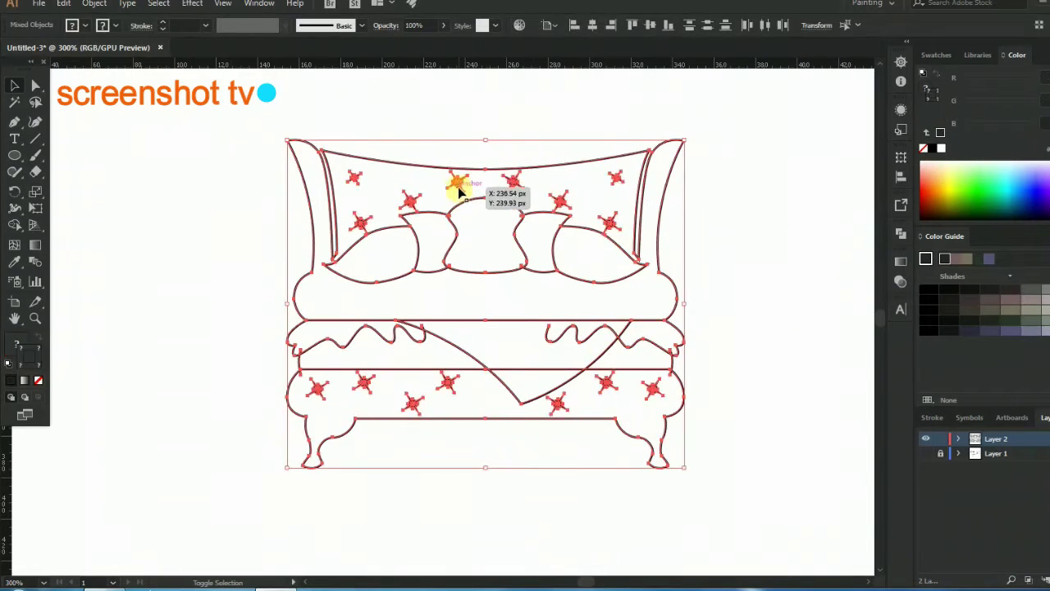
pyautogui.hotkey('shift', 'm')
pyautogui.scroll(5, 410, 334)
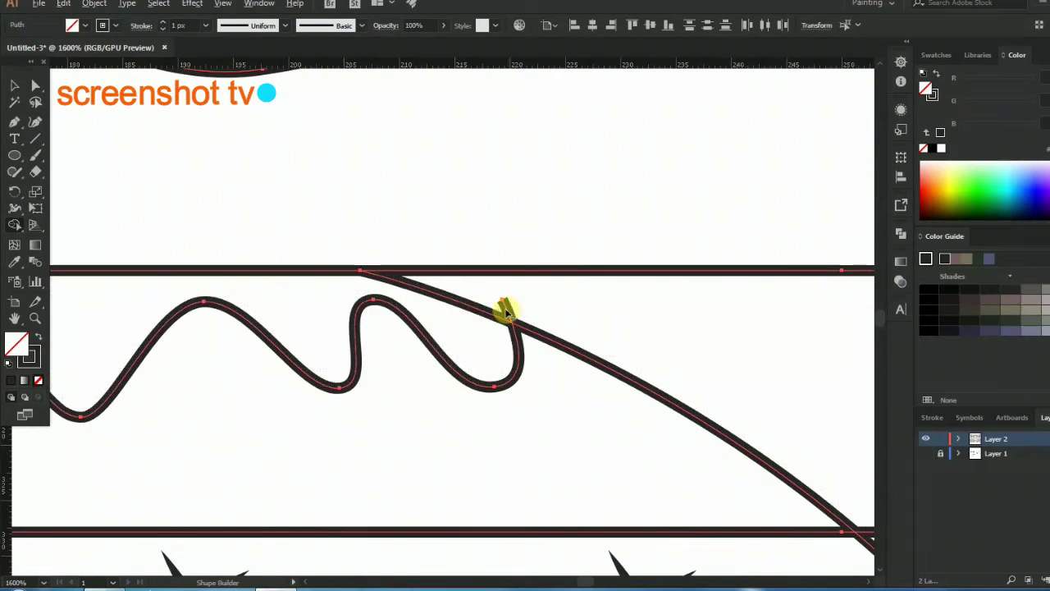
pyautogui.scroll(-1, 574, 244)
pyautogui.hscroll(-10, 567, 271)
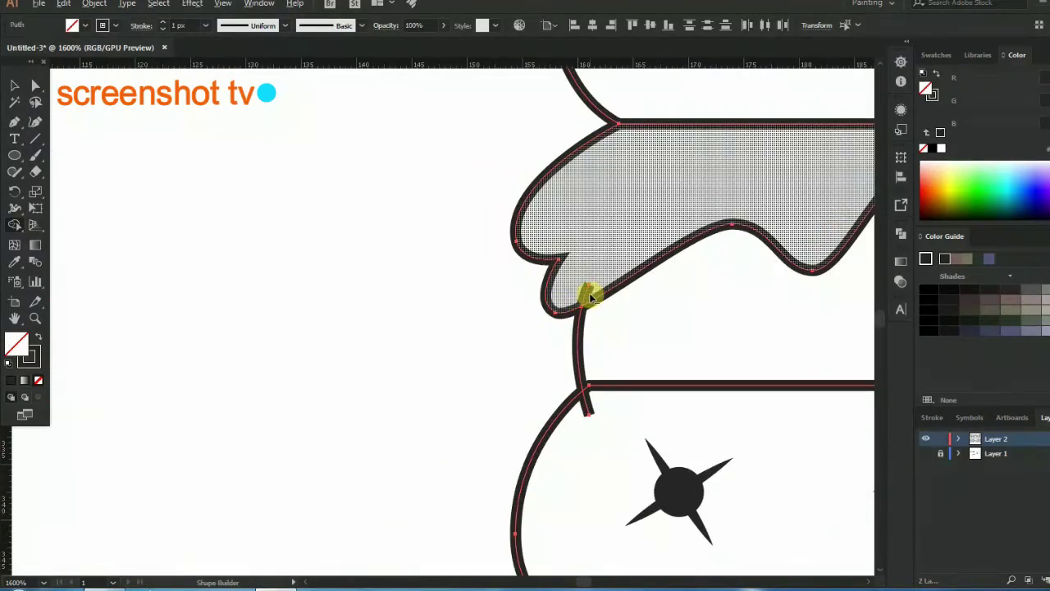
pyautogui.scroll(-1, 406, 324)
pyautogui.hscroll(2, 406, 324)
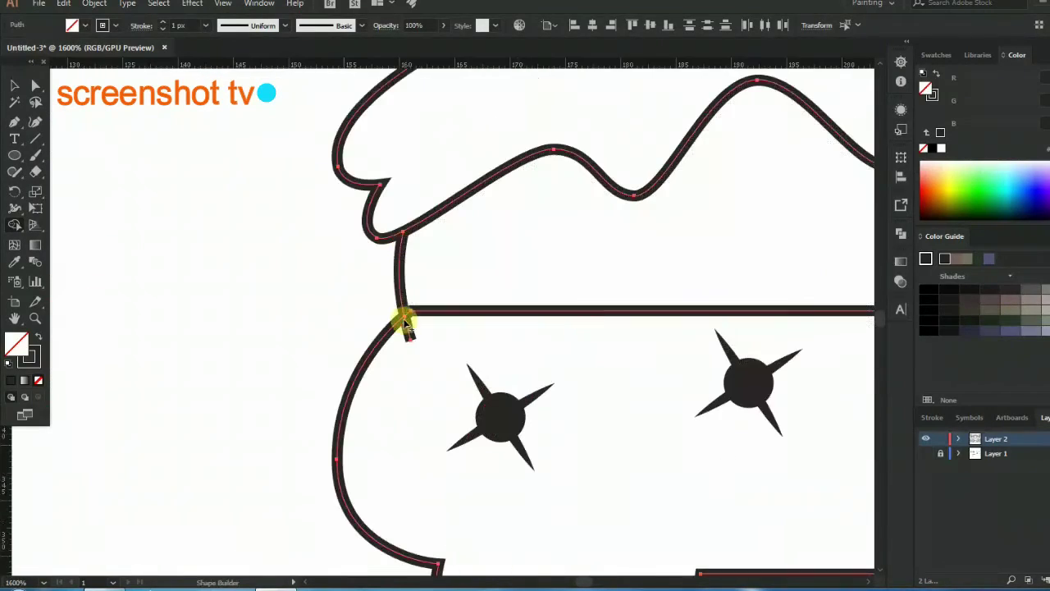
pyautogui.scroll(-2, 410, 333)
pyautogui.hscroll(4, 492, 312)
pyautogui.hscroll(4, 550, 295)
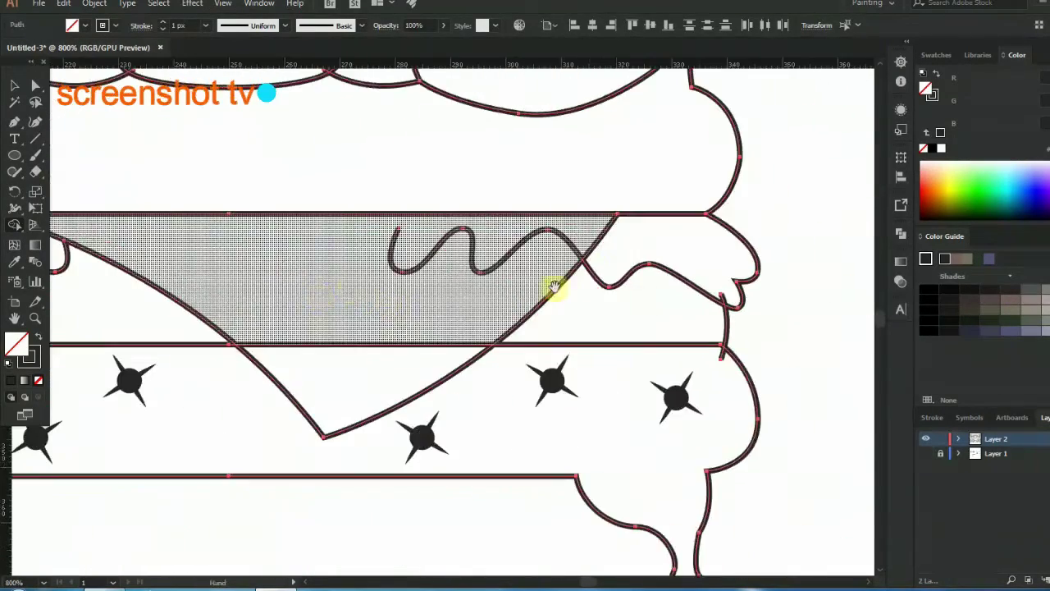
pyautogui.scroll(-3, 577, 253)
pyautogui.scroll(3, 586, 270)
pyautogui.scroll(2, 637, 301)
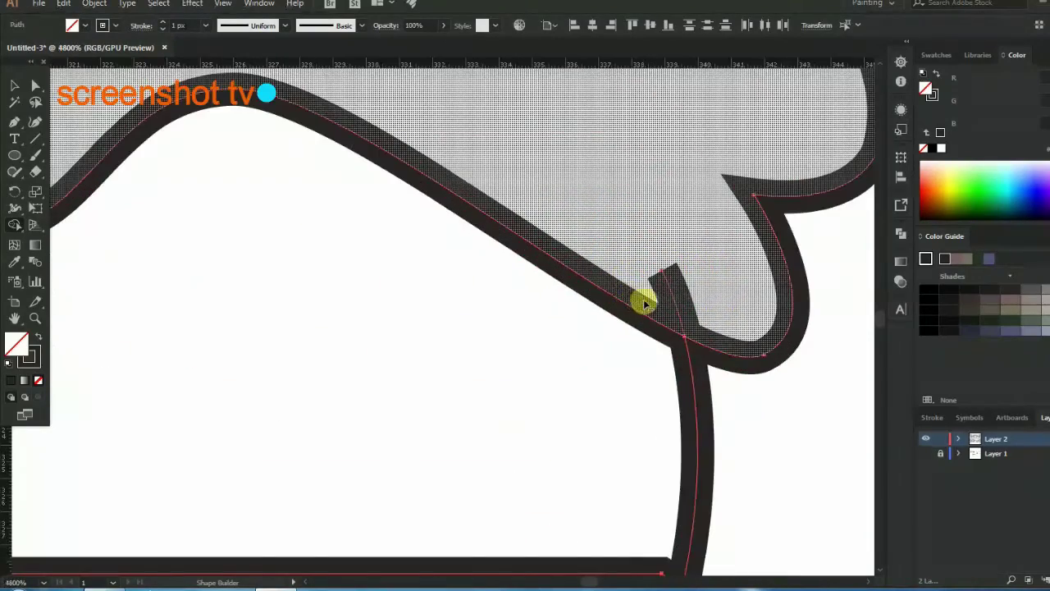
pyautogui.scroll(1, 675, 304)
pyautogui.scroll(-1, 675, 303)
pyautogui.scroll(-1, 677, 345)
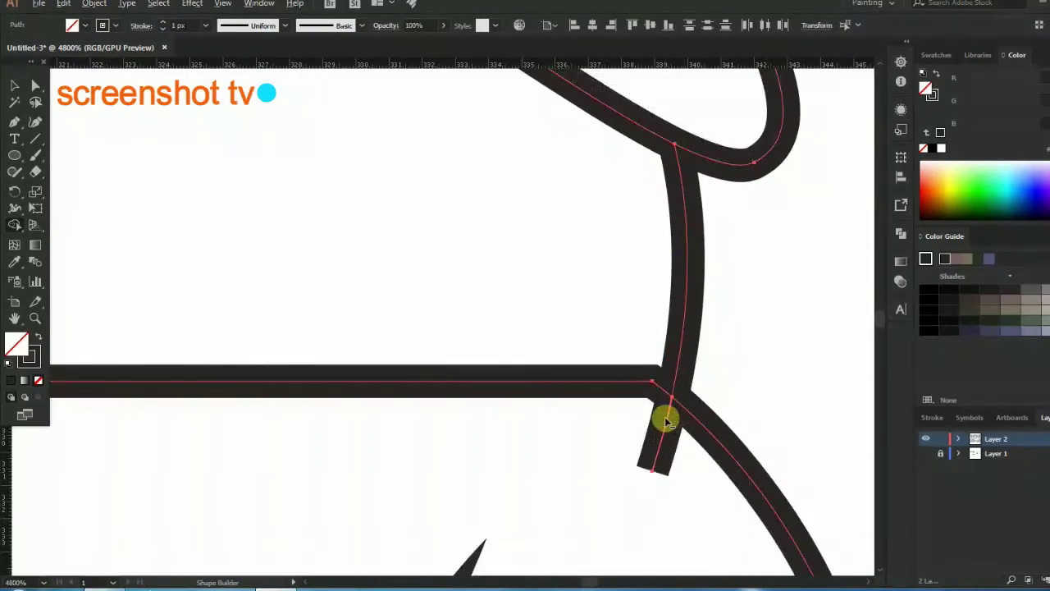
pyautogui.scroll(-1, 669, 410)
pyautogui.scroll(-3, 670, 402)
pyautogui.scroll(-1, 533, 333)
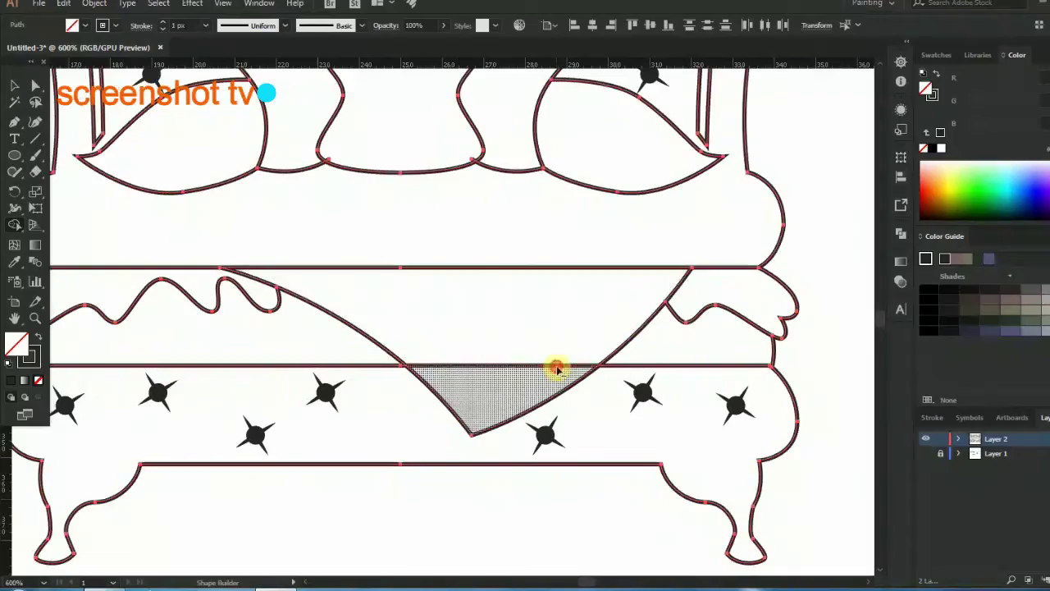
pyautogui.scroll(-2, 329, 293)
pyautogui.scroll(1, 352, 265)
pyautogui.scroll(3, 370, 200)
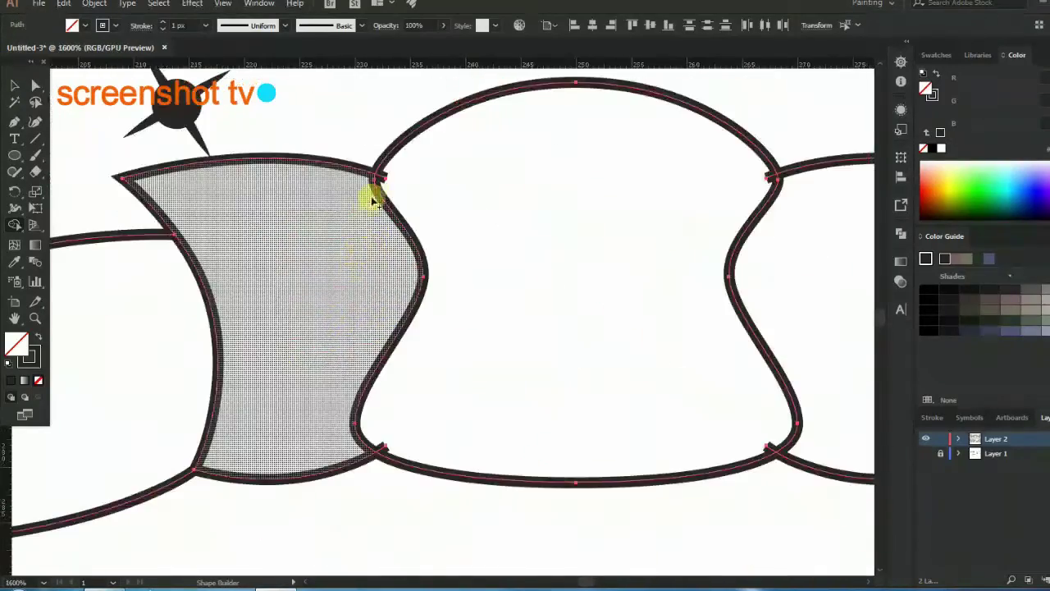
pyautogui.scroll(-2, 380, 179)
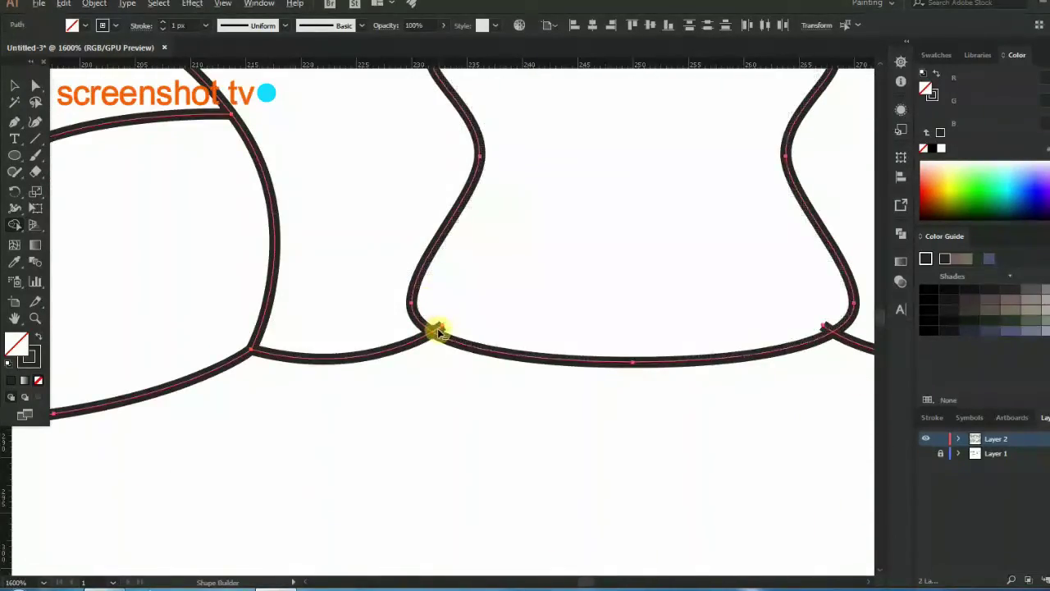
pyautogui.scroll(-1, 439, 331)
pyautogui.scroll(-2, 474, 387)
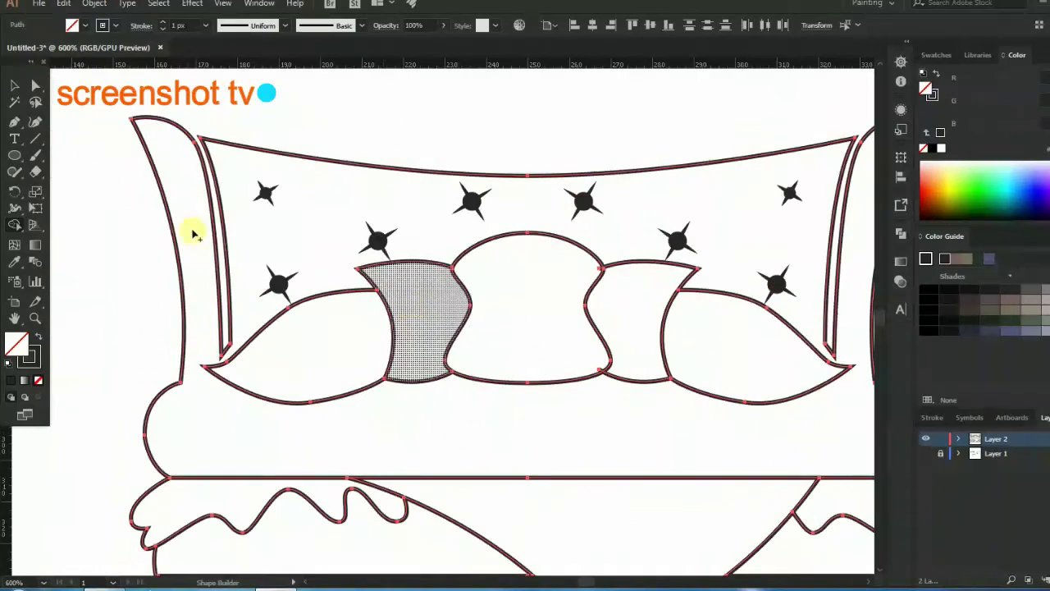
# Show the Stroke panel and select the left pillow's outline
pyautogui.click(964, 421)
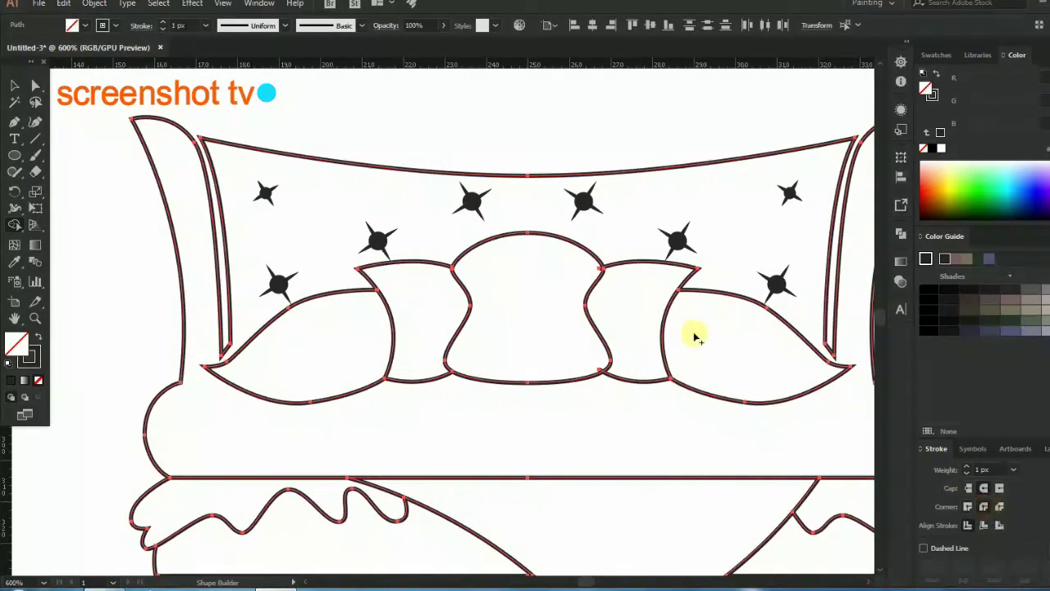
pyautogui.click(14, 85)
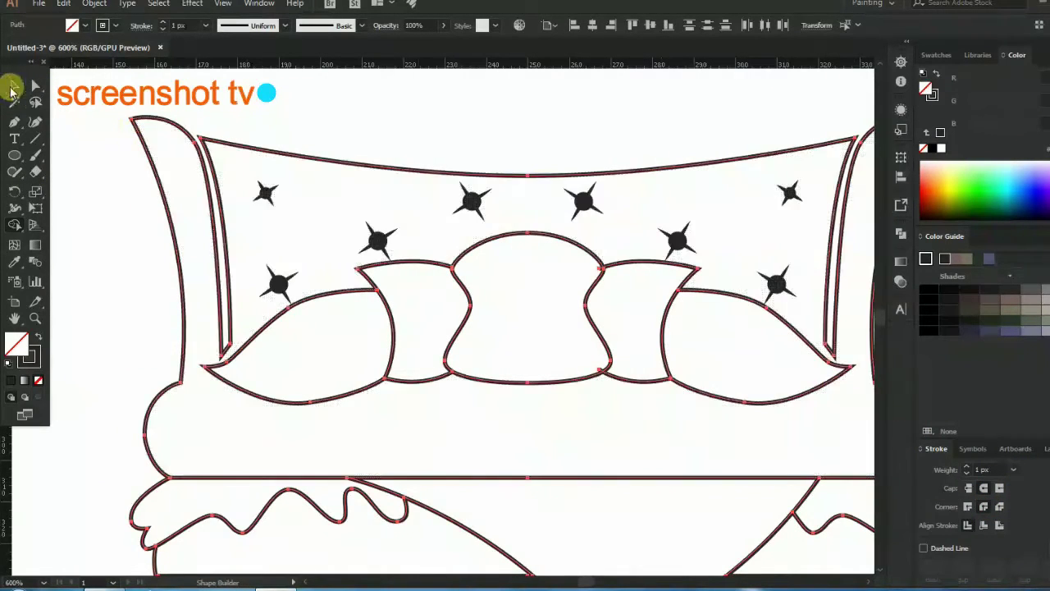
pyautogui.click(109, 204)
pyautogui.scroll(-2, 257, 235)
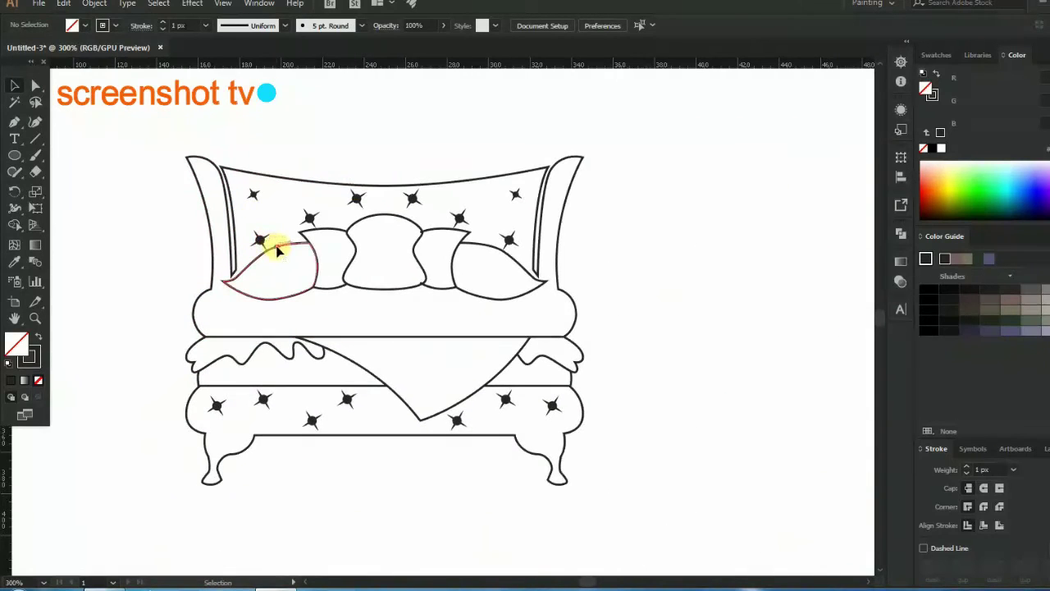
pyautogui.click(277, 252)
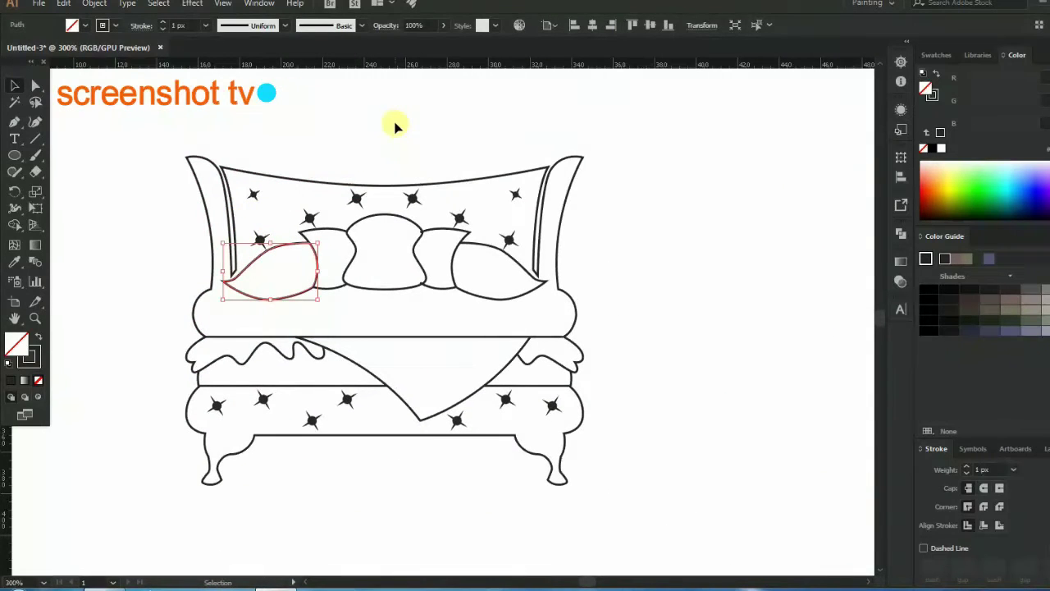
# Deselect the pillow and select all the bed artwork with Ctrl+A
pyautogui.scroll(2, 384, 115)
pyautogui.scroll(1, 410, 183)
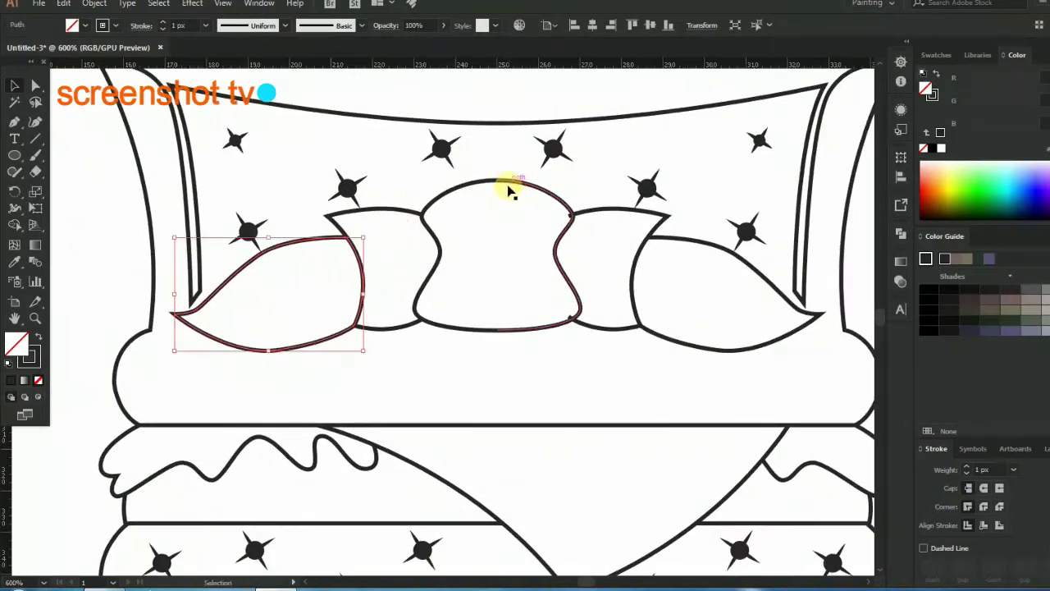
pyautogui.scroll(-2, 507, 183)
pyautogui.click(197, 160)
pyautogui.scroll(-1, 312, 187)
pyautogui.scroll(1, 394, 238)
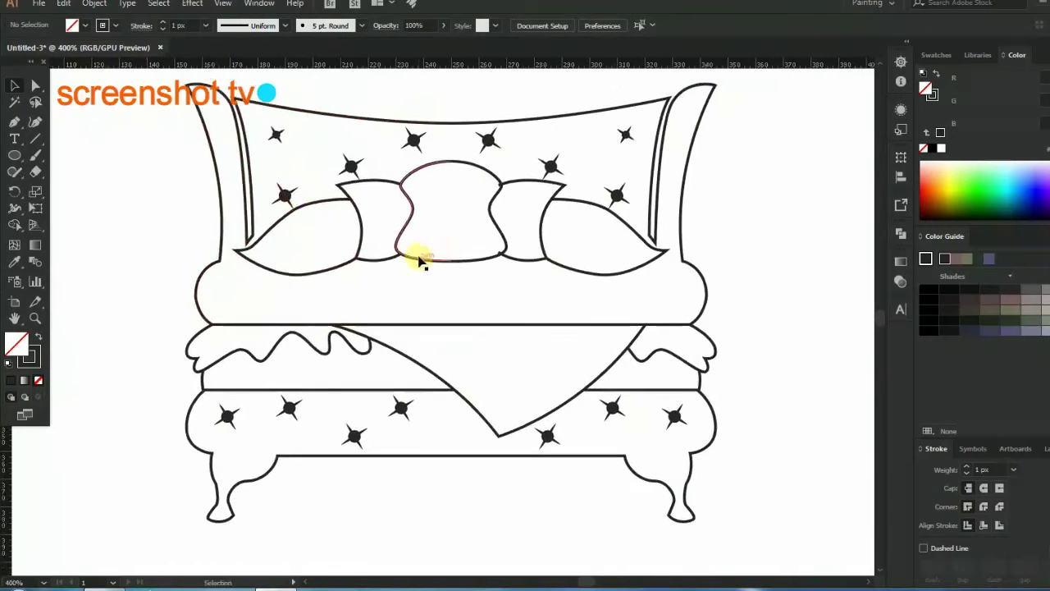
pyautogui.scroll(-1, 417, 258)
pyautogui.hotkey('ctrl', 'a')
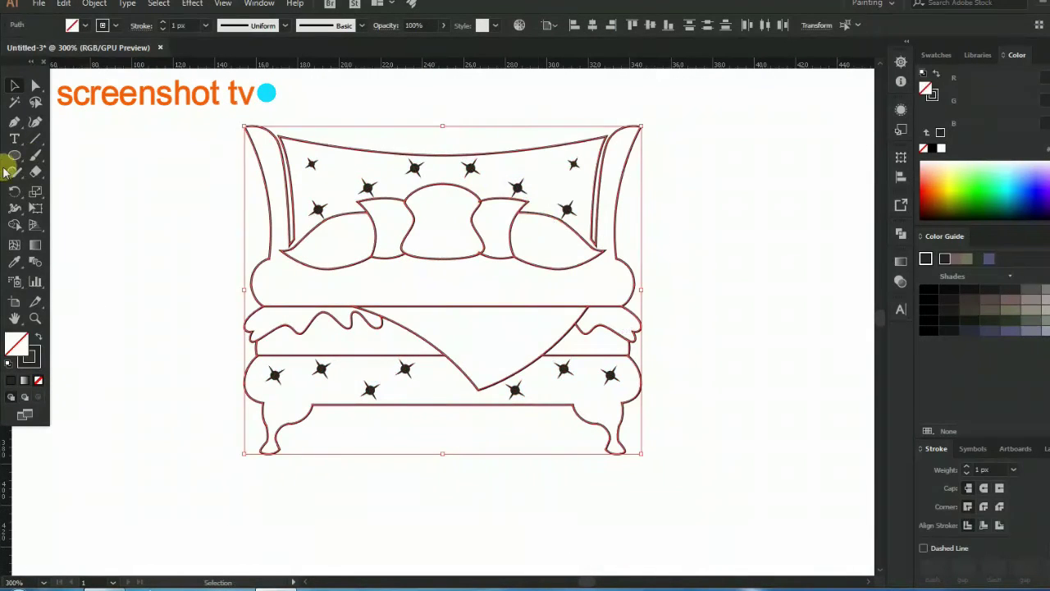
# Paint the blanket triangle orange with the Live Paint Bucket
pyautogui.moveTo(13, 209); pyautogui.dragTo(90, 239)
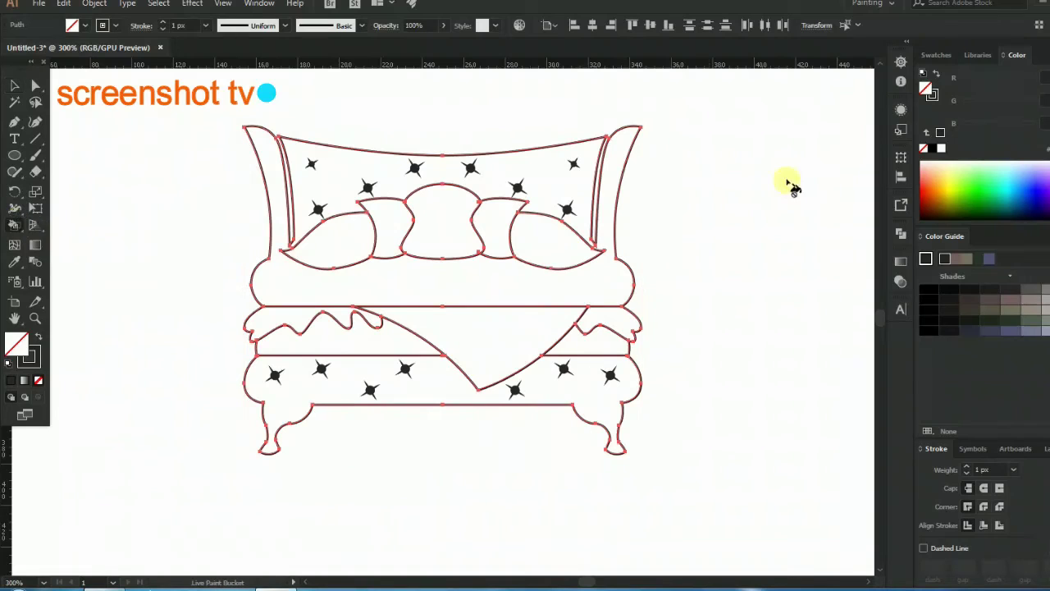
pyautogui.click(950, 57)
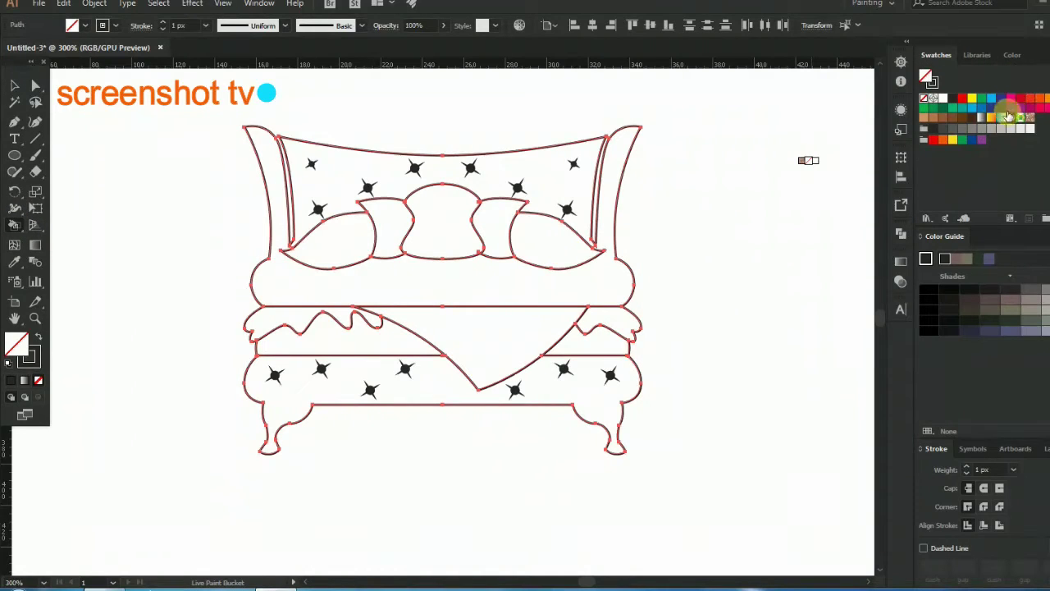
pyautogui.click(1042, 100)
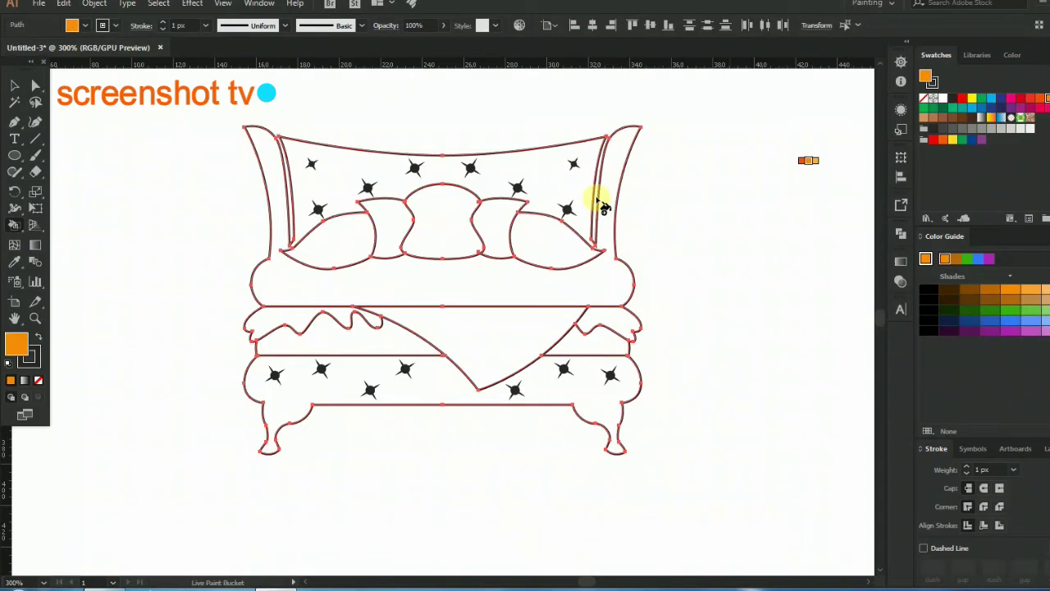
pyautogui.click(481, 333)
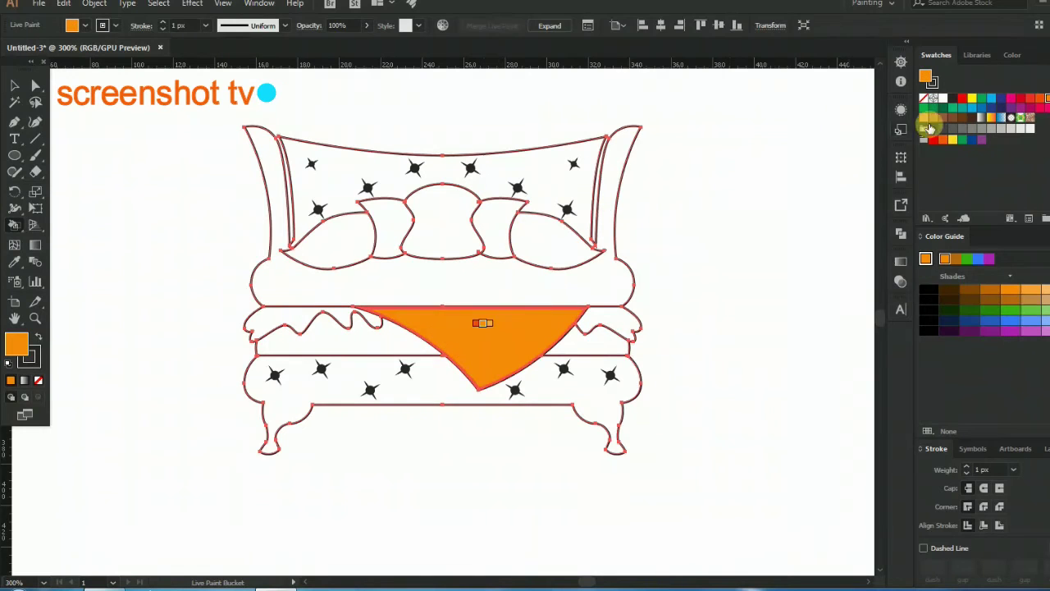
# Paint the bands on both sides of the blanket dark red
pyautogui.click(1024, 100)
pyautogui.click(597, 338)
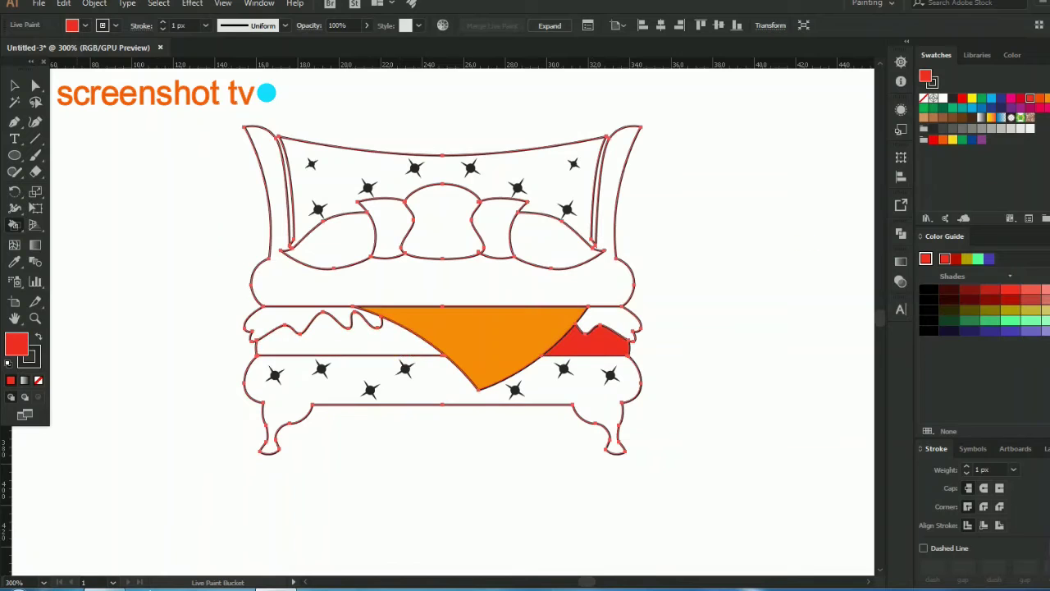
pyautogui.hotkey('ctrl', 'z')
pyautogui.click(1021, 97)
pyautogui.click(597, 339)
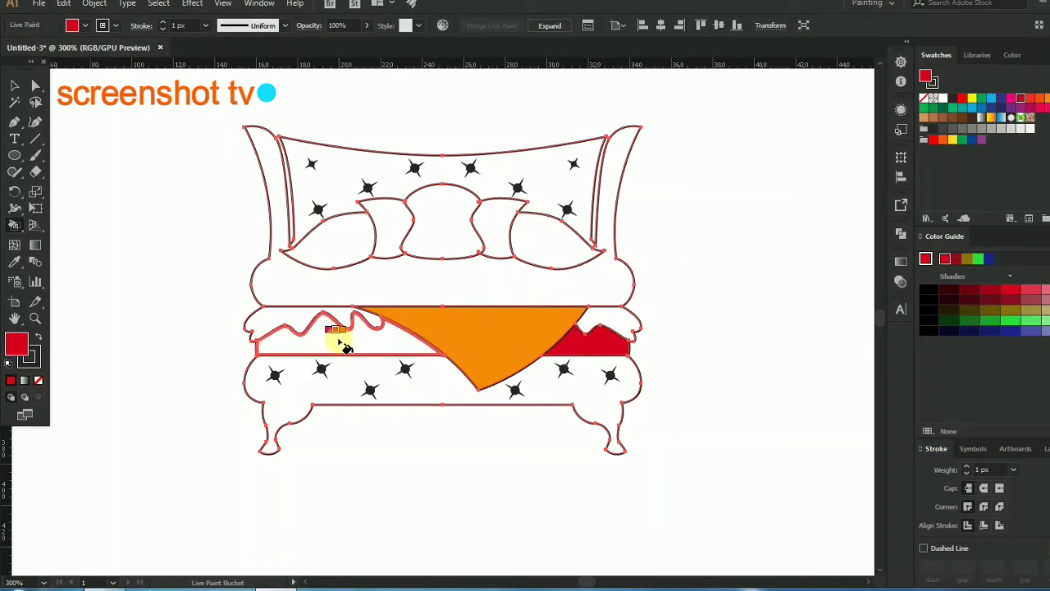
pyautogui.click(341, 343)
# Paint the left and right scalloped edges light green
pyautogui.click(933, 108)
pyautogui.click(611, 318)
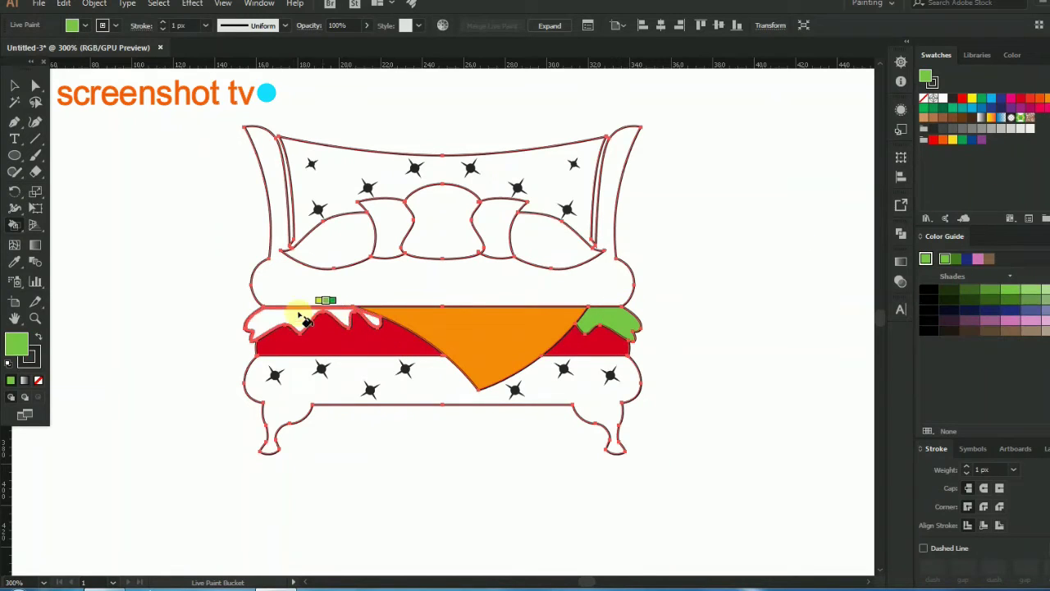
pyautogui.moveTo(374, 318); pyautogui.dragTo(256, 322)
# Check the colours, then reselect the whole bed for further live painting
pyautogui.moveTo(481, 240); pyautogui.dragTo(527, 258)
pyautogui.click(14, 85)
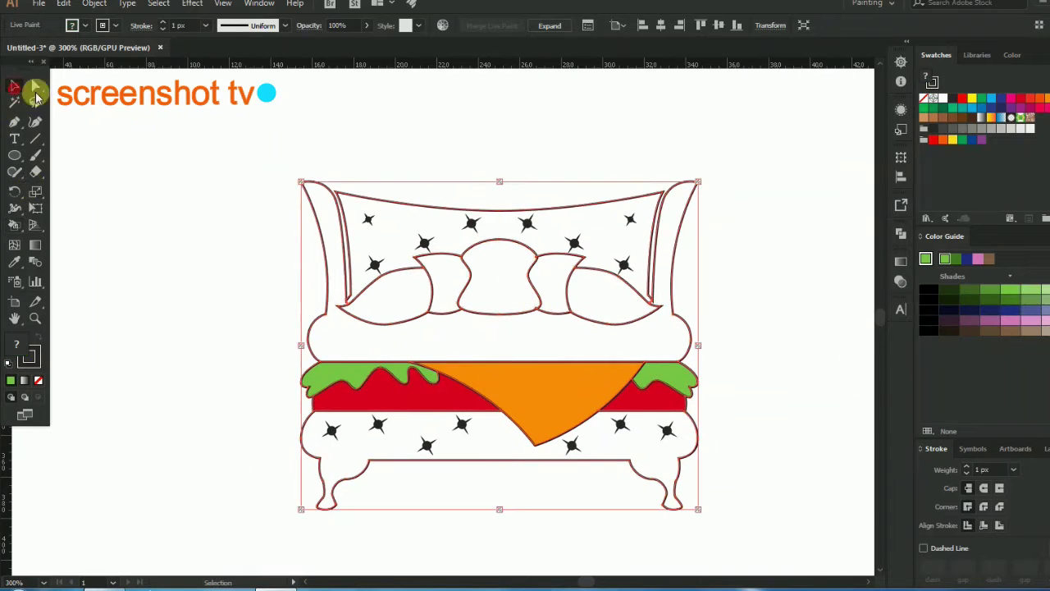
pyautogui.click(703, 347)
pyautogui.moveTo(690, 328); pyautogui.dragTo(727, 331)
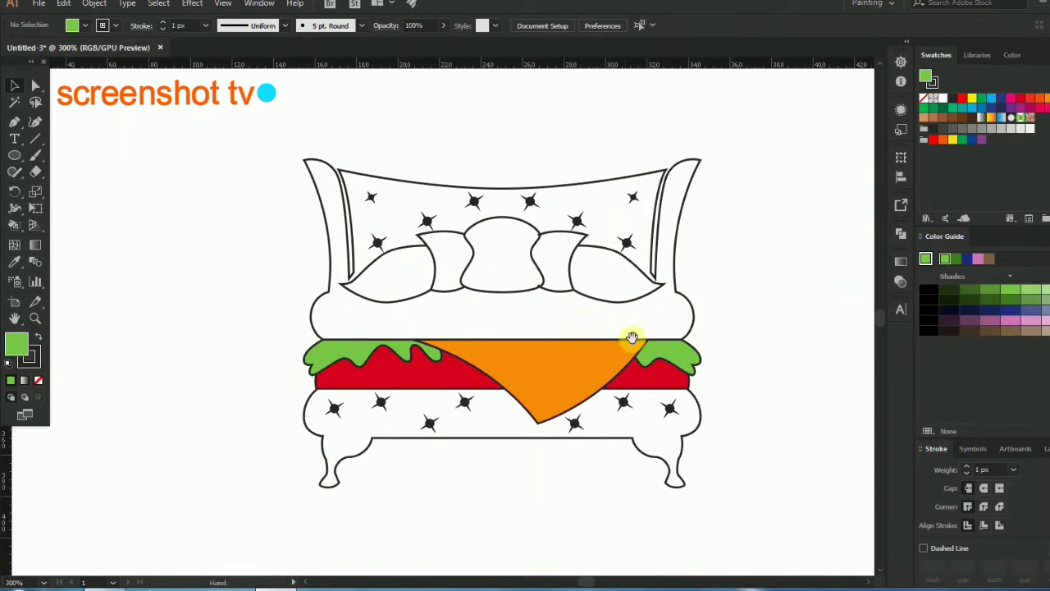
pyautogui.moveTo(632, 337); pyautogui.dragTo(623, 326)
pyautogui.moveTo(253, 122); pyautogui.dragTo(745, 448)
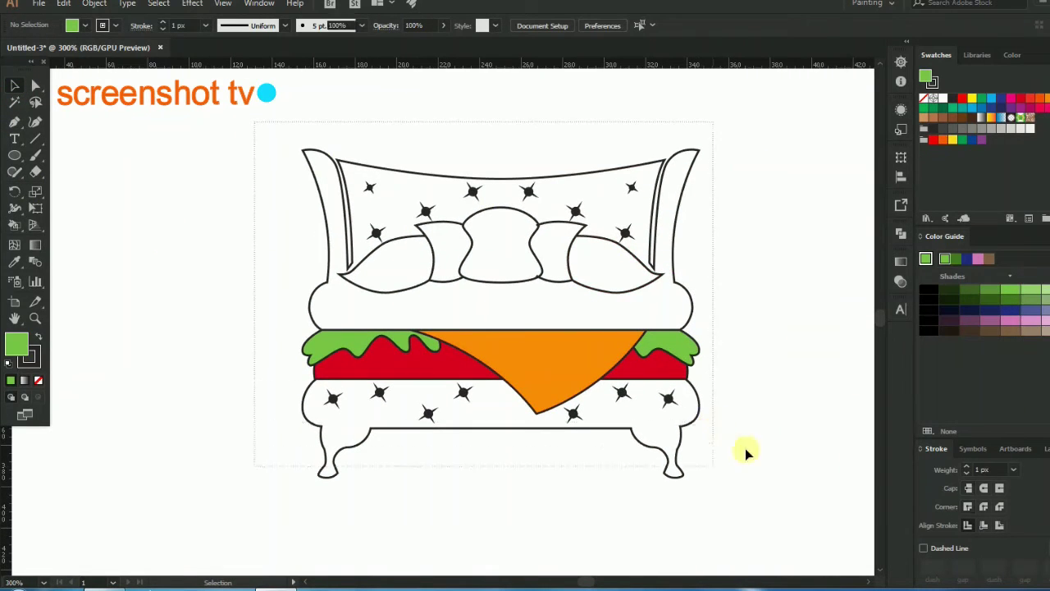
pyautogui.press('k')
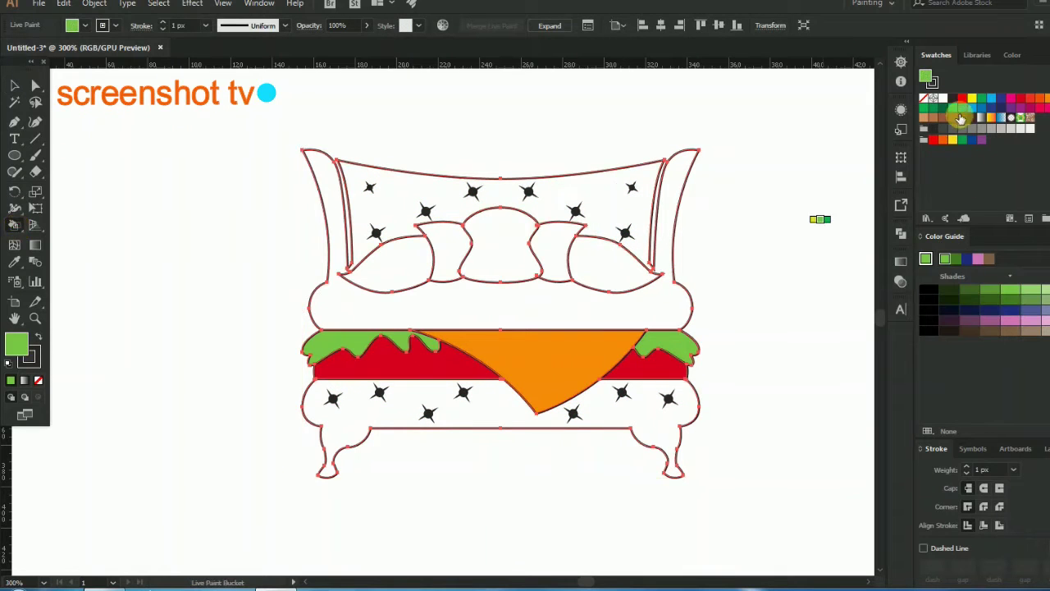
pyautogui.click(953, 98)
pyautogui.click(544, 304)
pyautogui.click(638, 200)
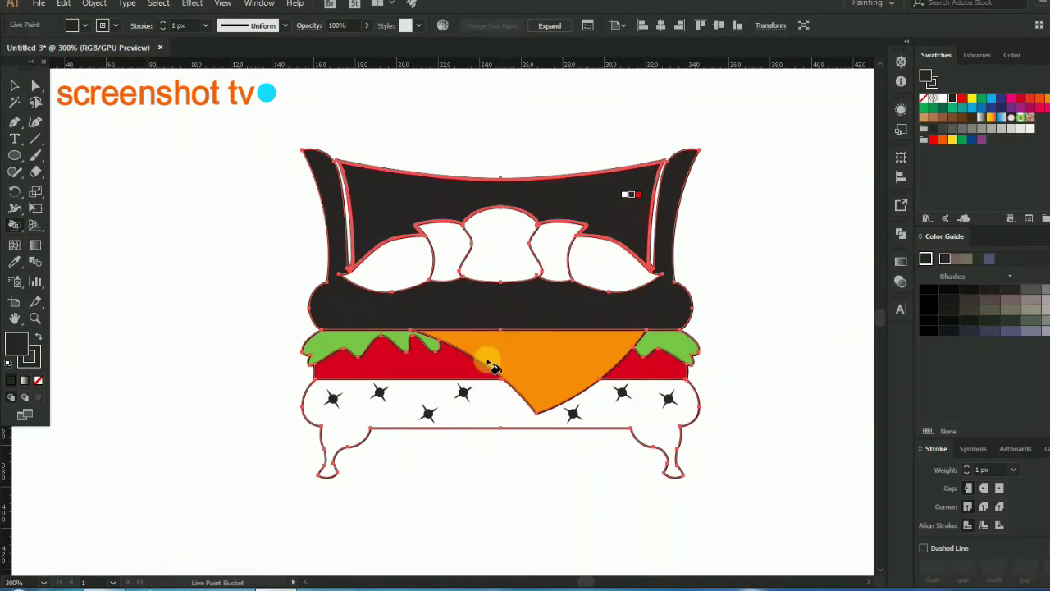
pyautogui.click(485, 409)
pyautogui.click(14, 84)
pyautogui.click(246, 122)
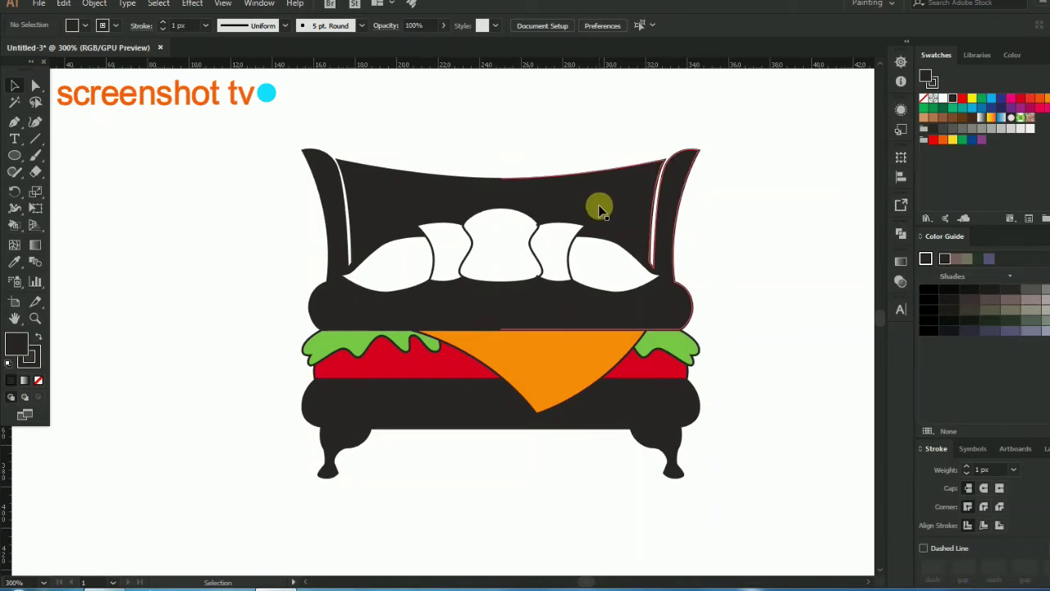
pyautogui.click(614, 211)
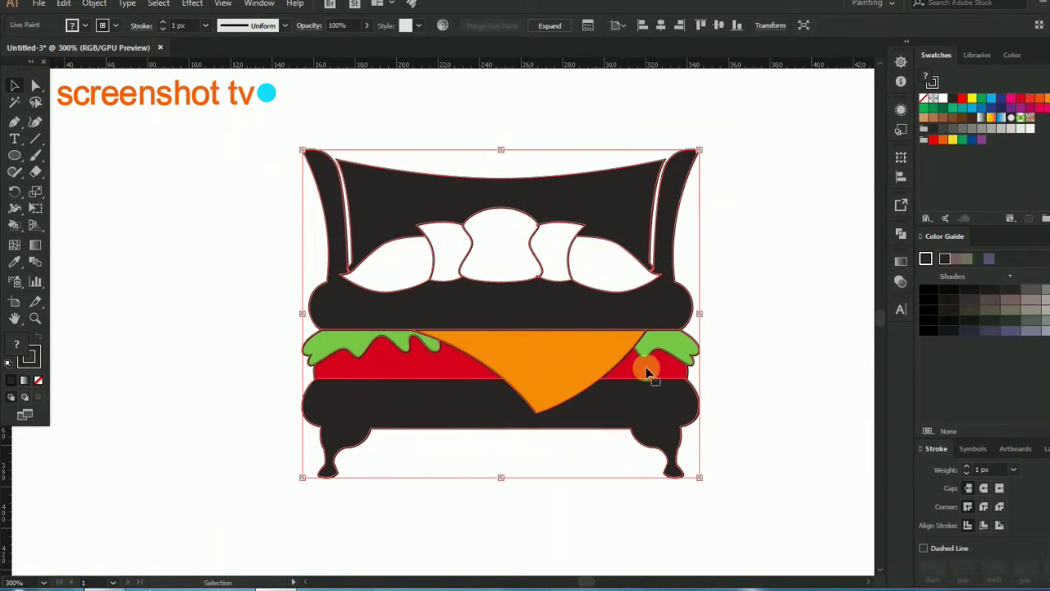
pyautogui.keyDown('shift'); pyautogui.click(648, 374); pyautogui.keyUp('shift')
pyautogui.click(614, 211)
pyautogui.click(597, 125)
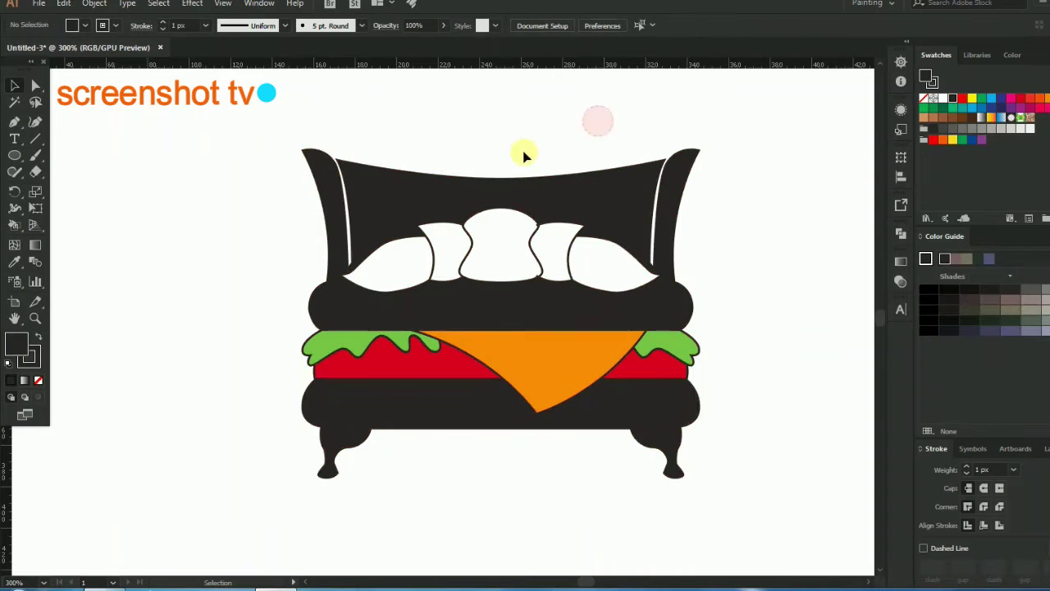
pyautogui.click(686, 364)
pyautogui.click(734, 246)
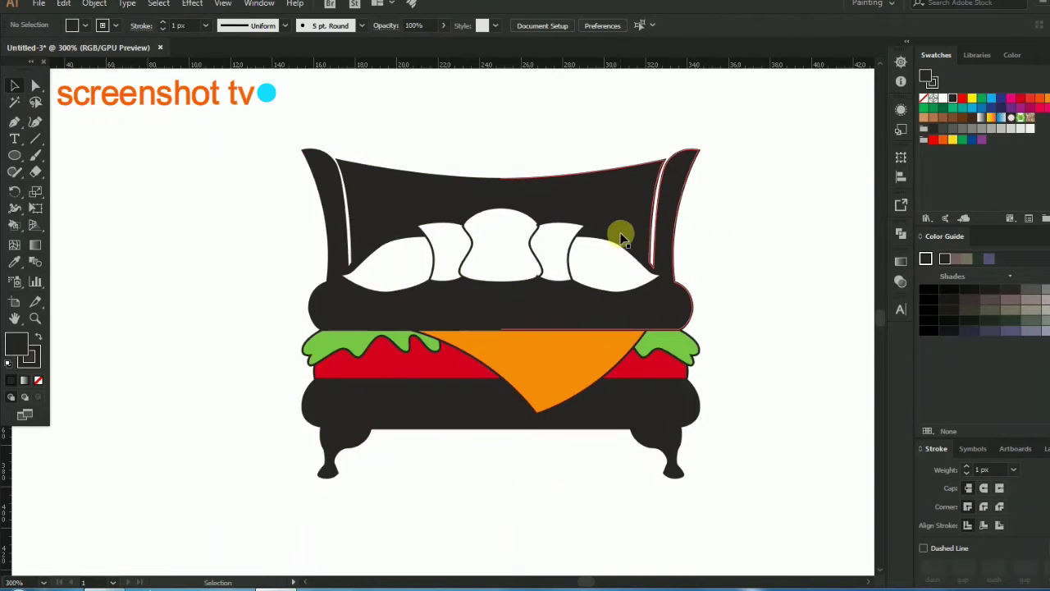
pyautogui.click(623, 238)
pyautogui.press('a')
# Send the sofa to the back behind the star pattern
pyautogui.press('v')
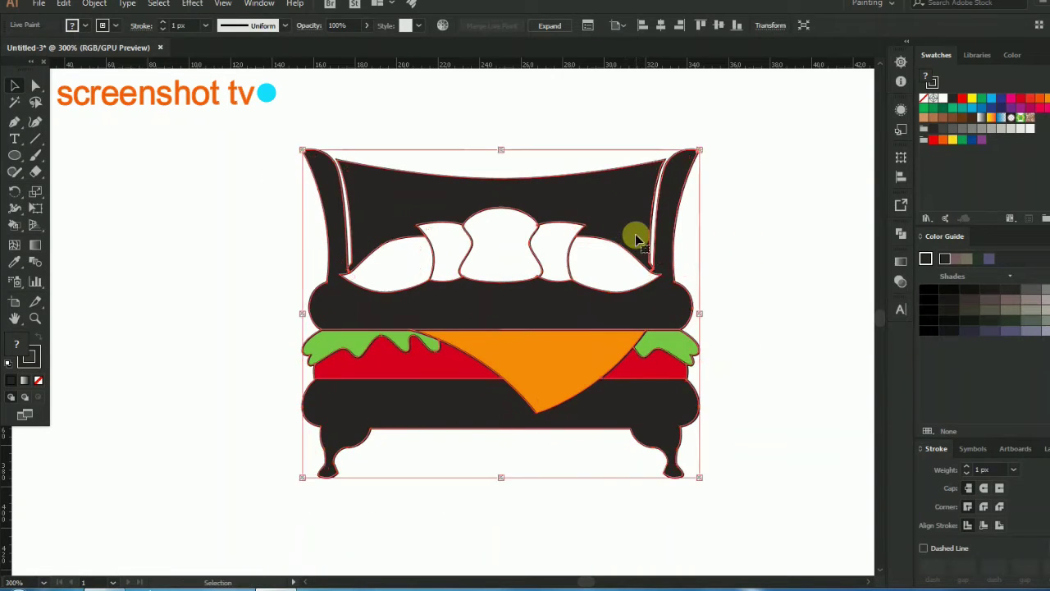
pyautogui.rightClick(630, 229)
pyautogui.moveTo(670, 352)
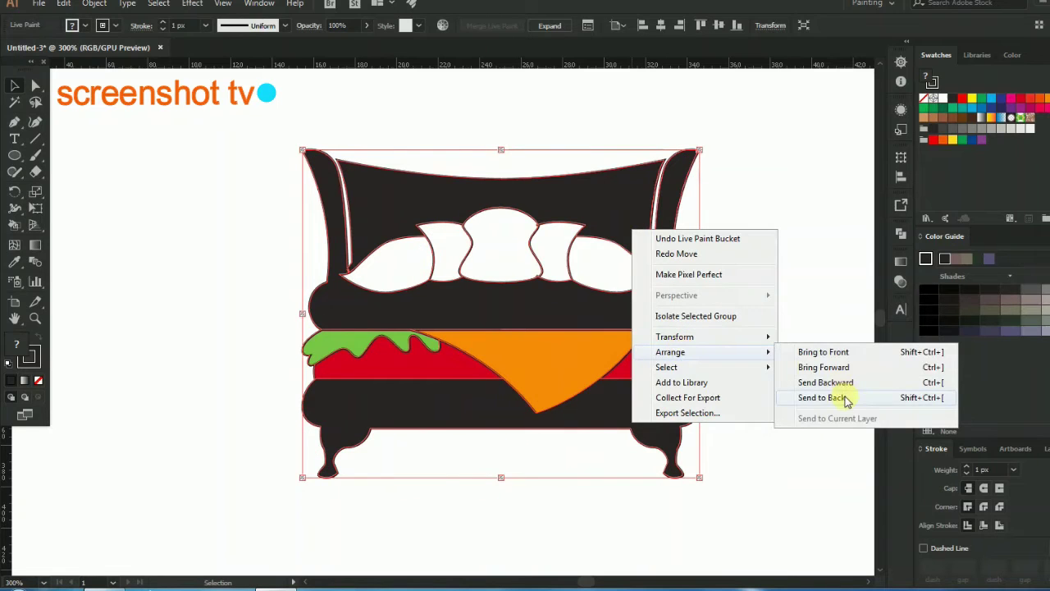
pyautogui.click(846, 398)
# Fill the tufting stars with white
pyautogui.click(629, 227)
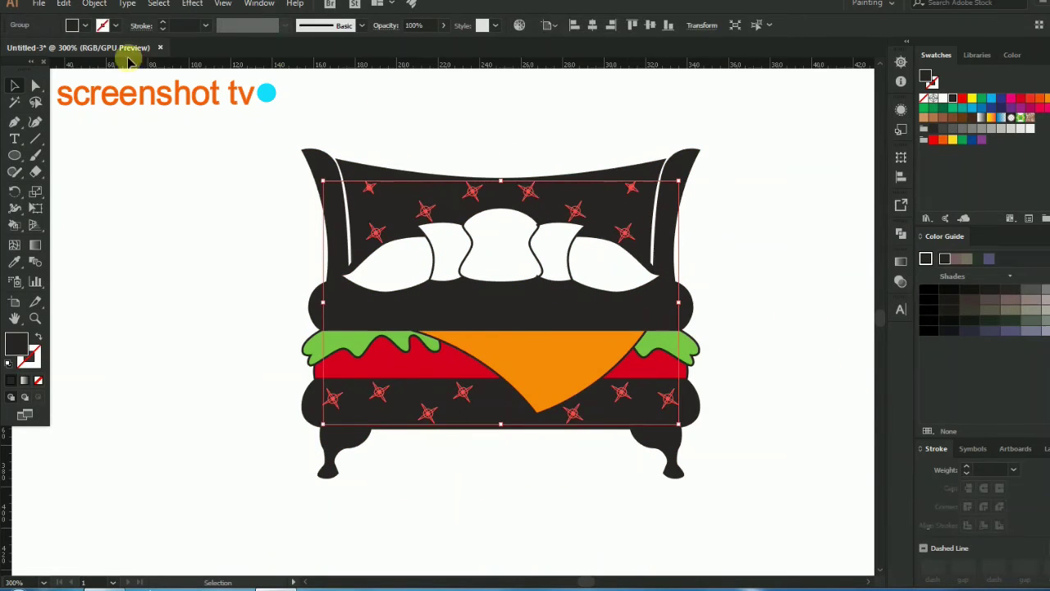
pyautogui.click(84, 25)
pyautogui.click(28, 49)
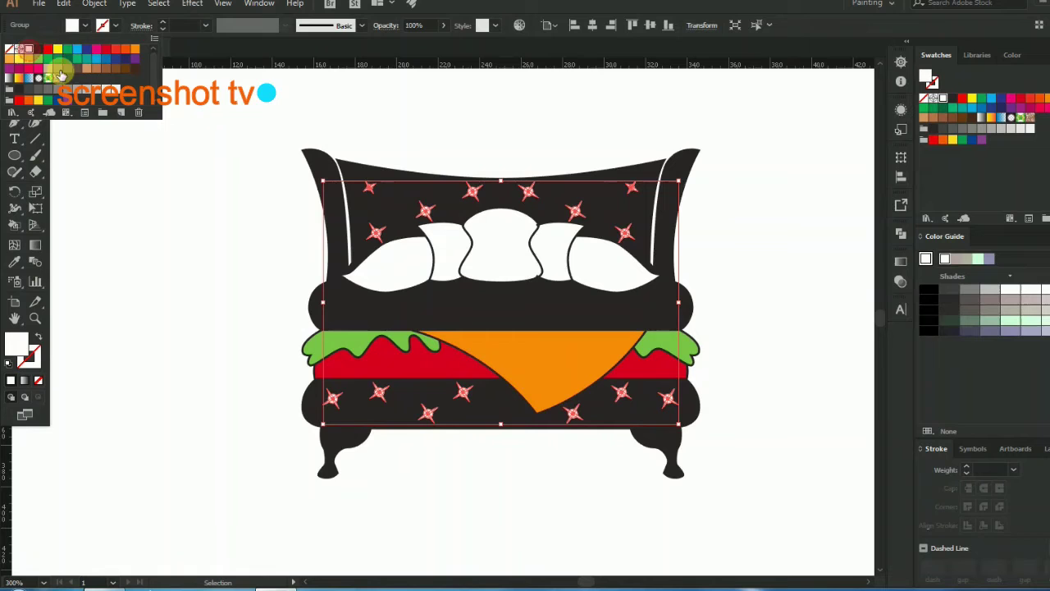
pyautogui.click(198, 197)
pyautogui.click(219, 140)
# Move the whole sofa higher up on the artboard
pyautogui.scroll(-2, 321, 328)
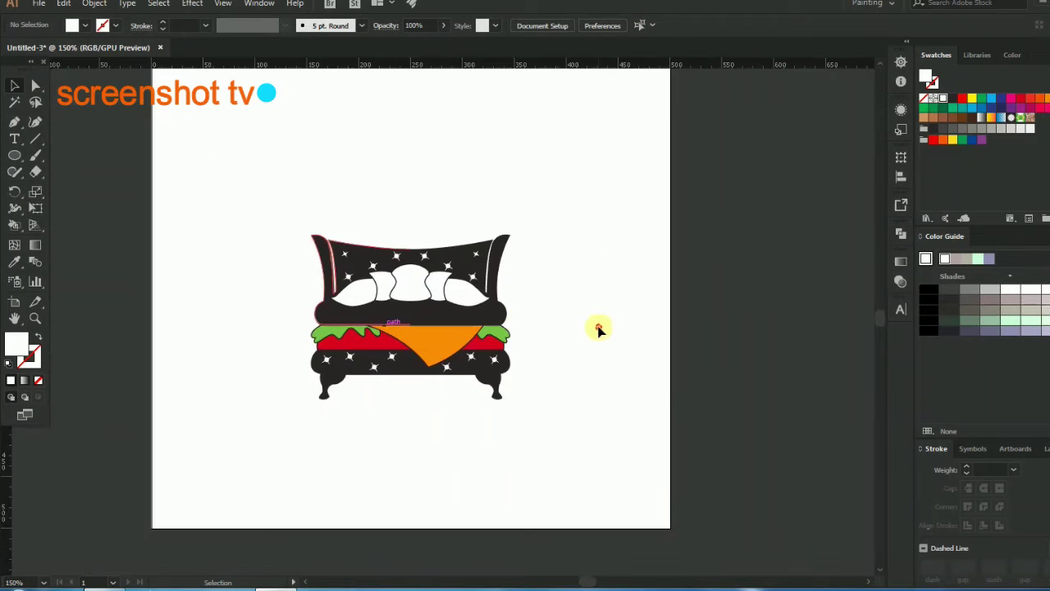
pyautogui.scroll(2, 305, 218)
pyautogui.moveTo(304, 218)
pyautogui.mouseDown()
pyautogui.moveTo(499, 377)
pyautogui.moveTo(507, 319)
pyautogui.mouseUp()
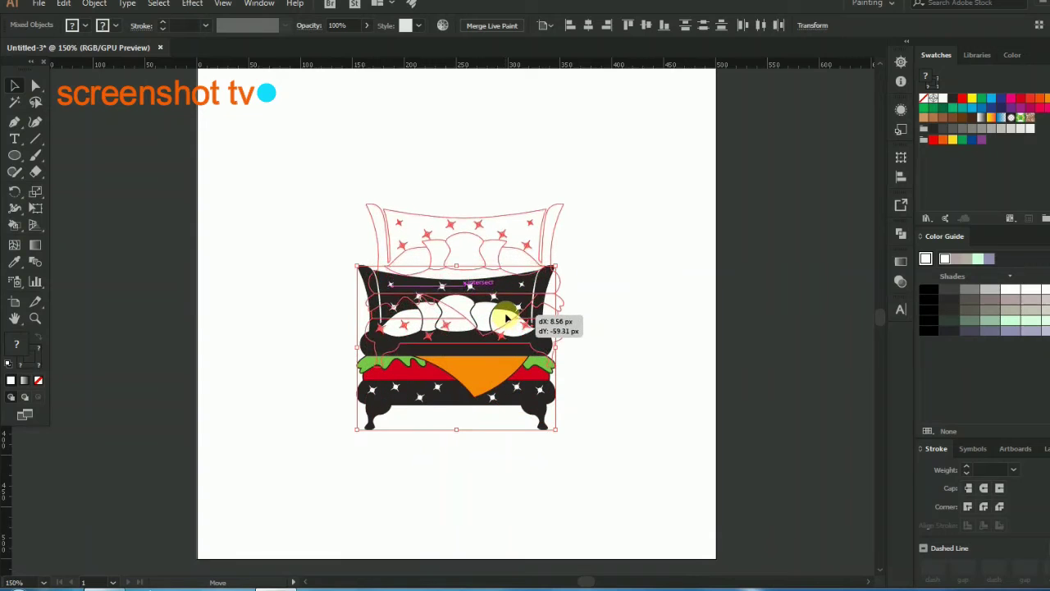
pyautogui.moveTo(507, 319); pyautogui.dragTo(506, 316)
pyautogui.click(642, 289)
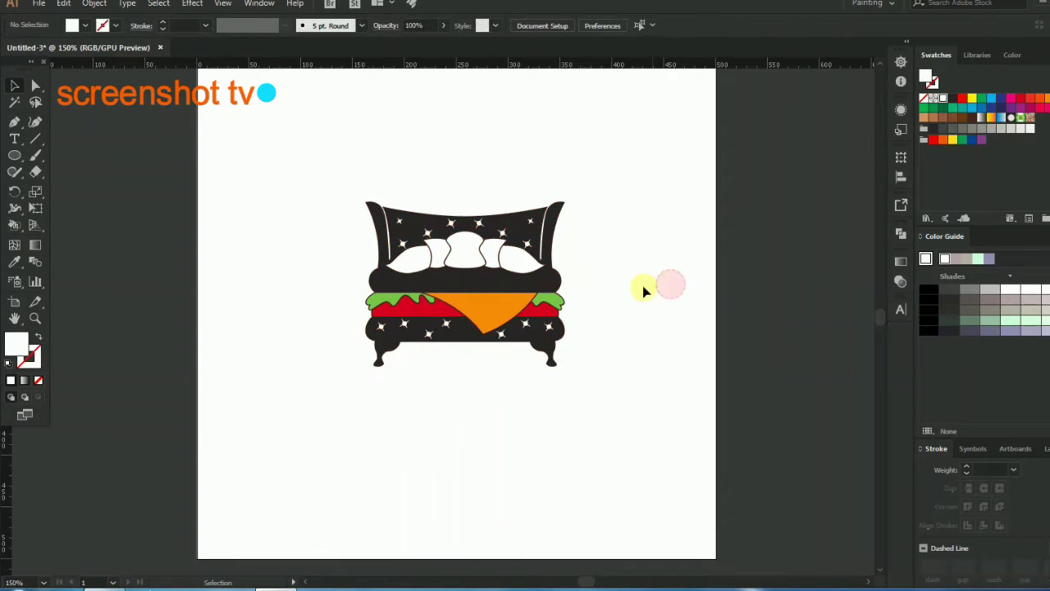
# In outline view, select all the sofa parts and stars and group them
pyautogui.hotkey('ctrl', 'y')
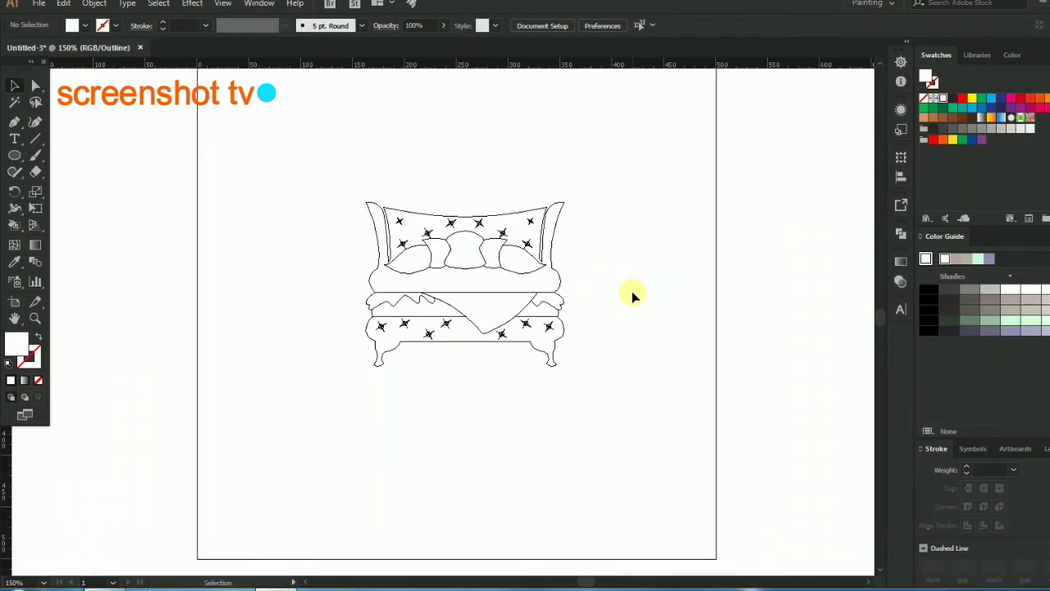
pyautogui.moveTo(321, 181); pyautogui.dragTo(615, 403)
pyautogui.hotkey('ctrl', '+')
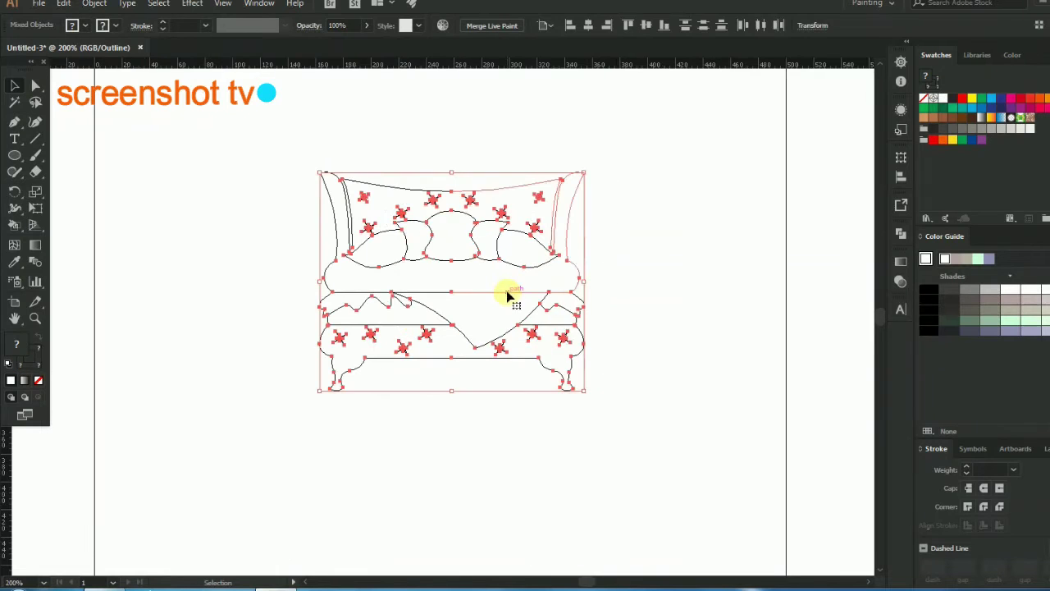
pyautogui.rightClick(505, 287)
pyautogui.click(605, 383)
# Centre the group horizontally and vertically on the artboard, then return to colour preview
pyautogui.click(570, 26)
pyautogui.click(588, 26)
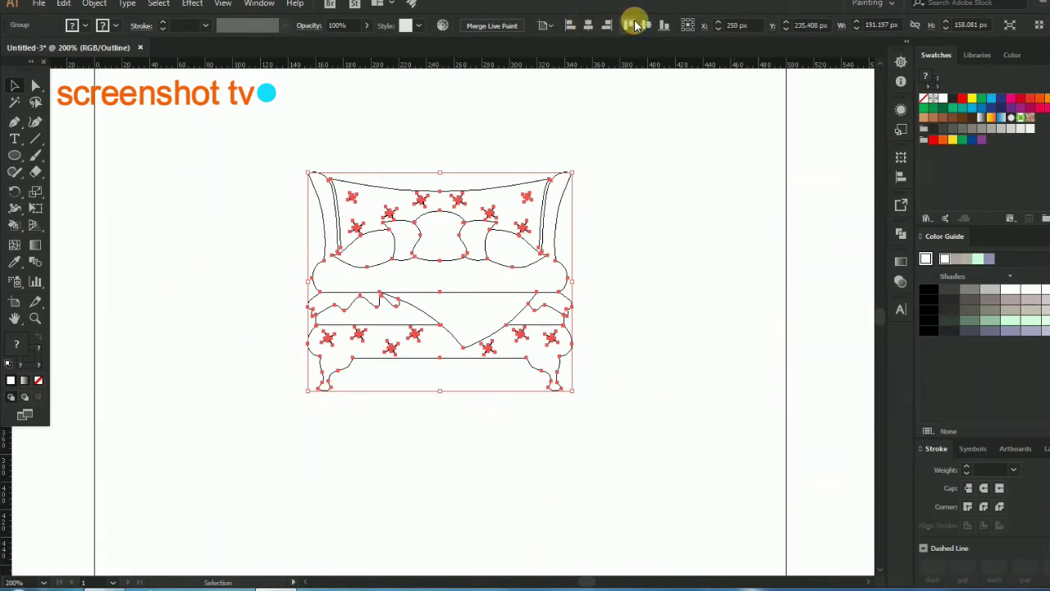
pyautogui.click(646, 25)
pyautogui.click(640, 263)
pyautogui.keyDown('alt'); pyautogui.scroll(-1, 639, 259); pyautogui.keyUp('alt')
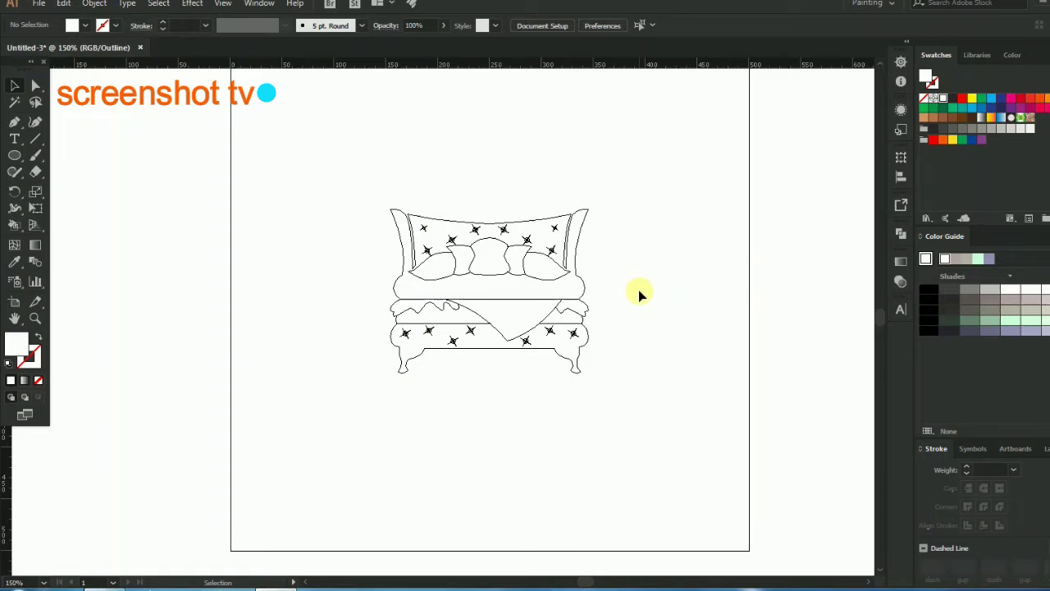
pyautogui.hotkey('ctrl', 'y')
pyautogui.keyDown('alt'); pyautogui.scroll(-2, 637, 294); pyautogui.keyUp('alt')
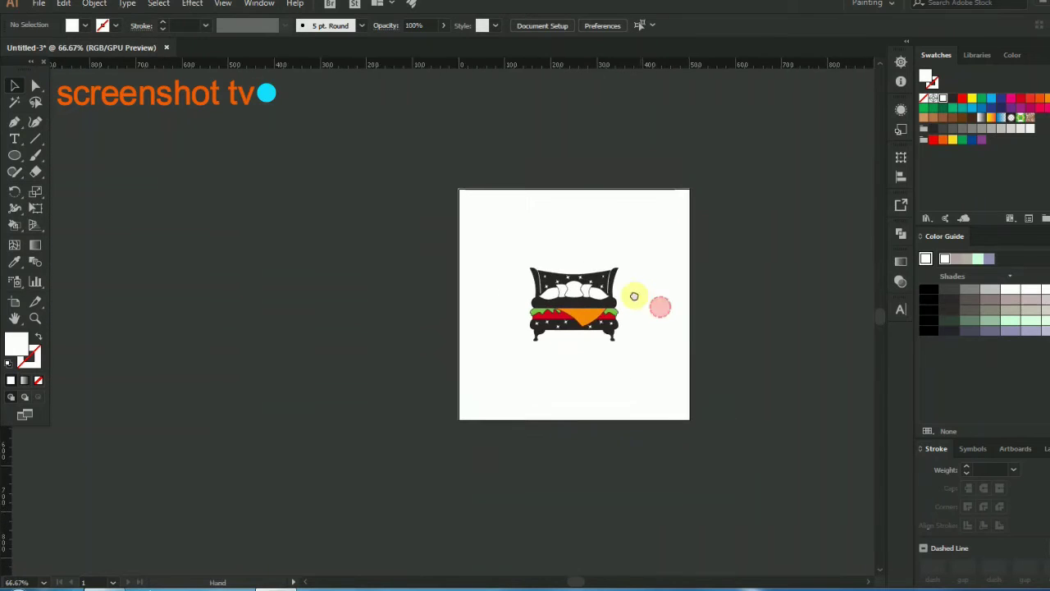
pyautogui.keyDown('alt'); pyautogui.scroll(2, 635, 296); pyautogui.keyUp('alt')
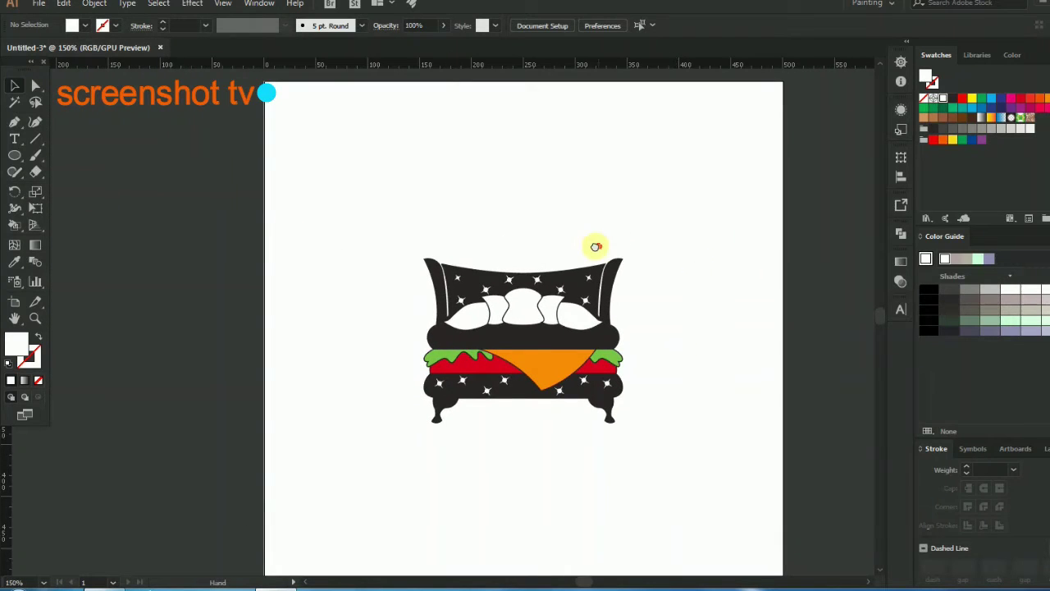
# Set the Pen tool to no fill with a black 1 px stroke
pyautogui.moveTo(595, 246); pyautogui.dragTo(549, 216)
pyautogui.click(14, 122)
pyautogui.click(37, 338)
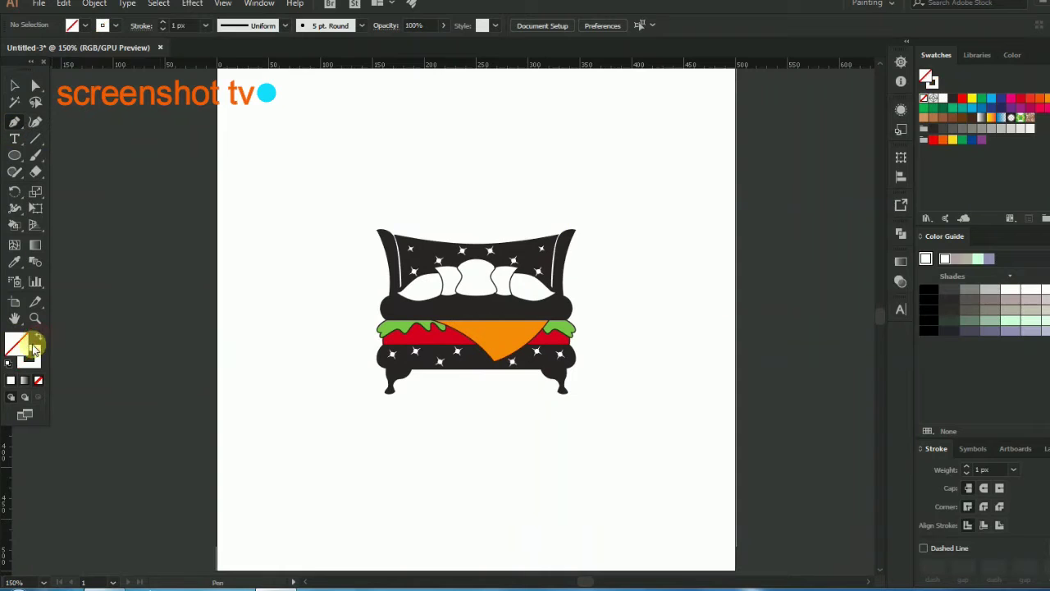
pyautogui.click(28, 356)
pyautogui.click(205, 26)
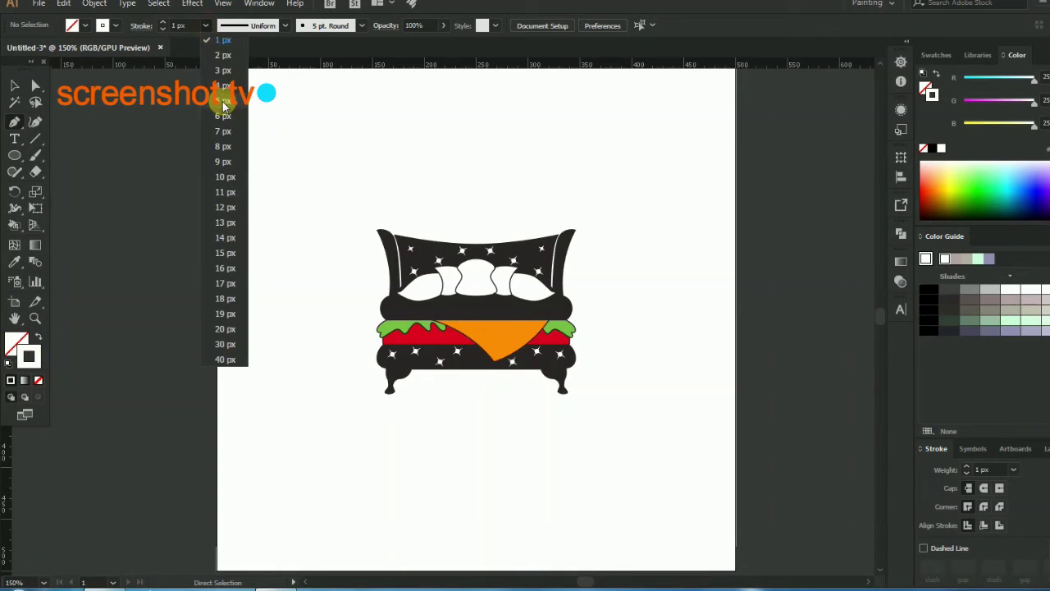
pyautogui.click(223, 40)
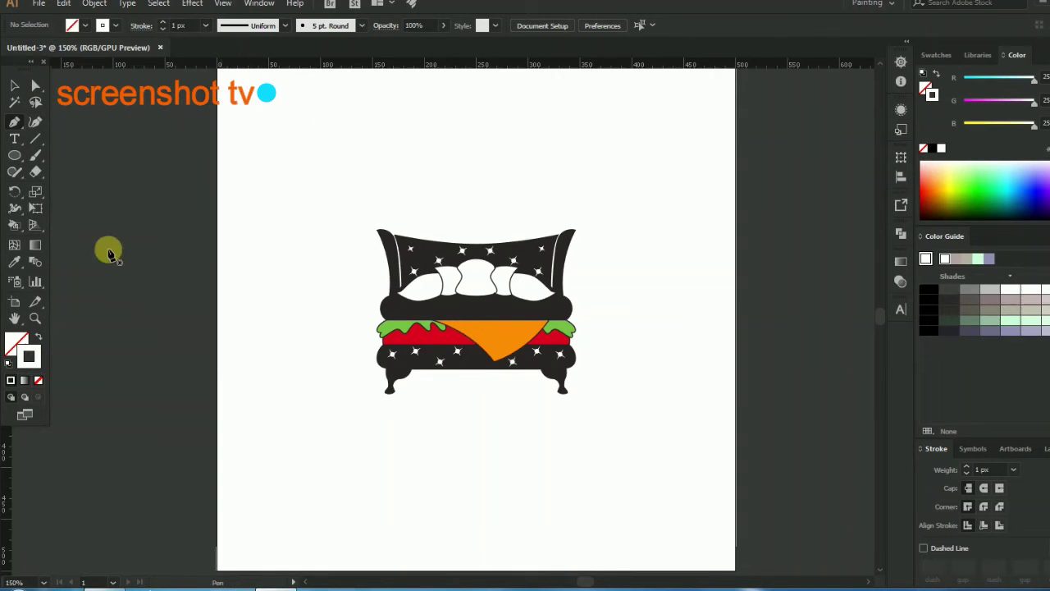
pyautogui.click(115, 26)
pyautogui.click(37, 48)
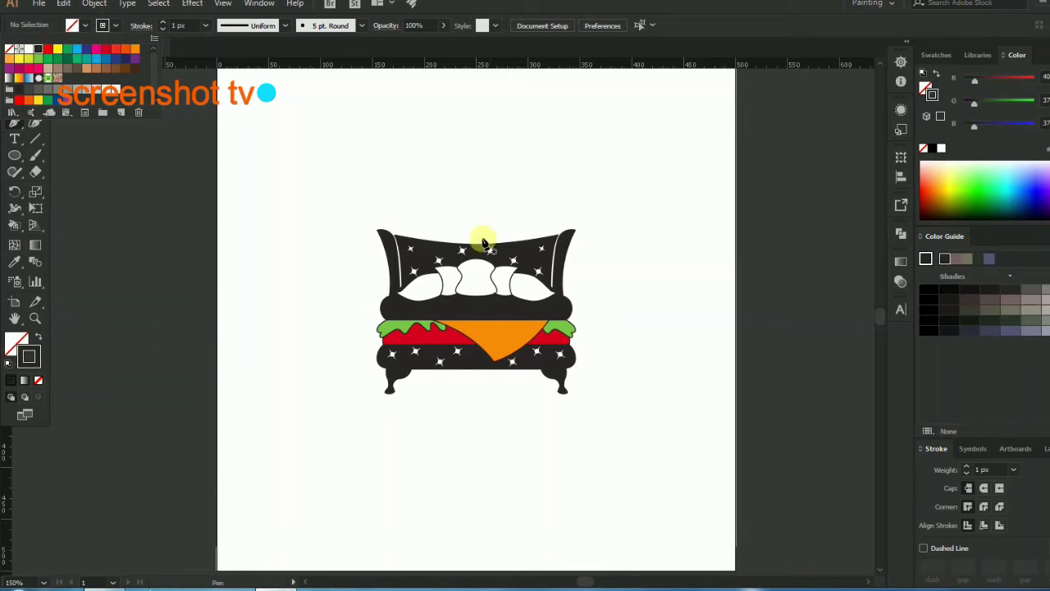
pyautogui.click(485, 308)
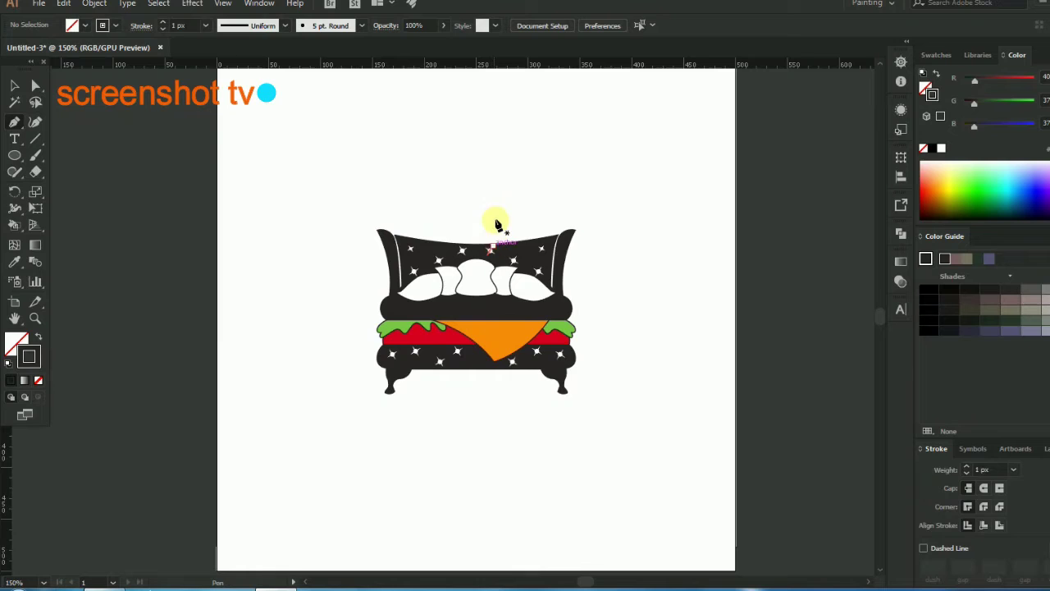
# Delete the stray anchor point placed above the sofa
pyautogui.click(493, 199)
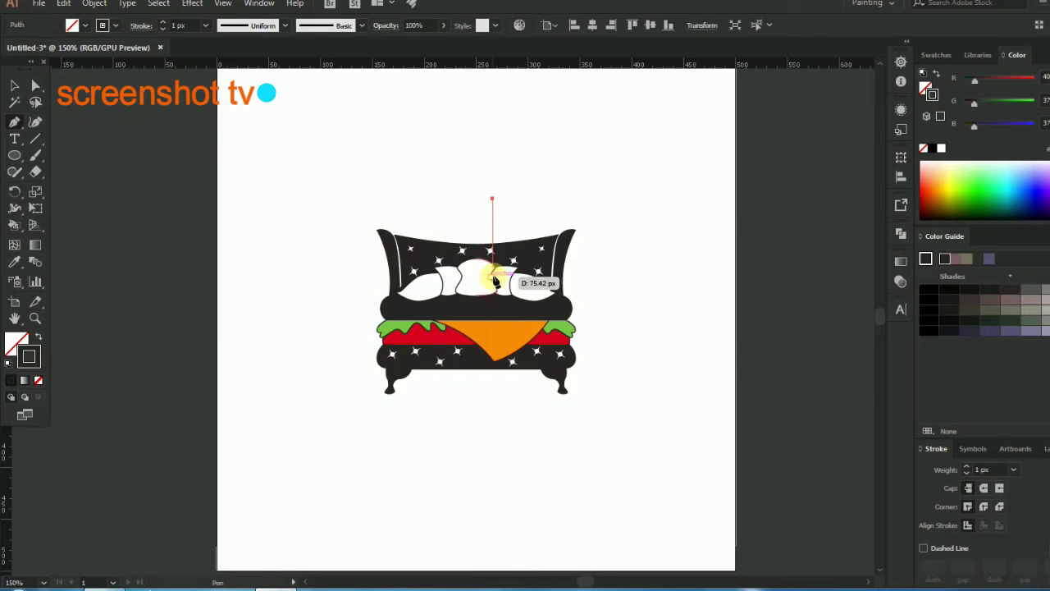
pyautogui.click(14, 86)
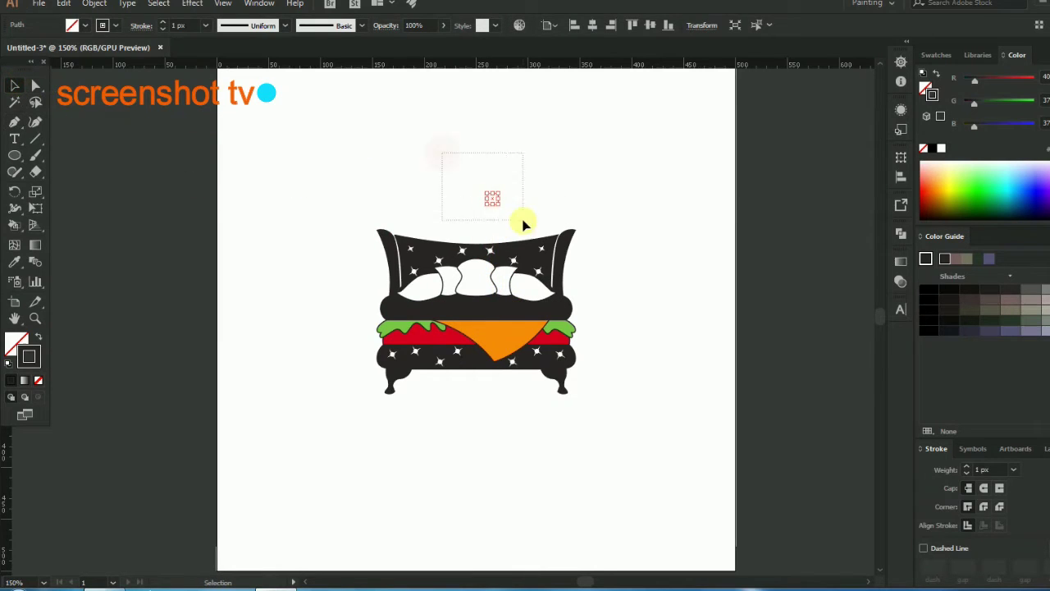
pyautogui.moveTo(524, 223); pyautogui.dragTo(525, 222)
pyautogui.press('Delete')
# Create a new Layer 3 and place it below Layer 2
pyautogui.click(1045, 448)
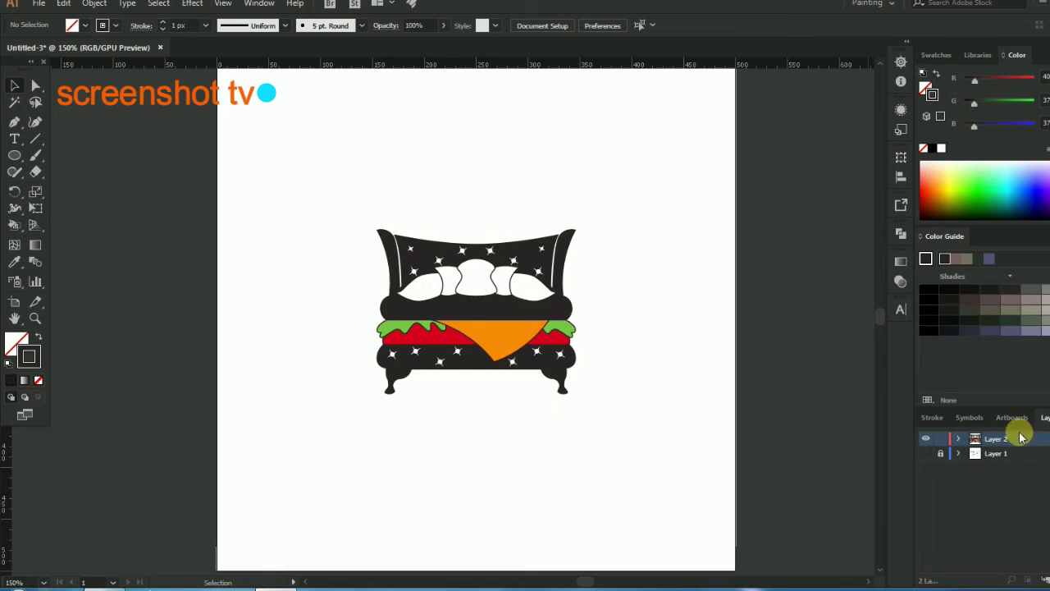
pyautogui.hotkey('ctrl', 'l')
pyautogui.moveTo(1004, 438); pyautogui.dragTo(1009, 461)
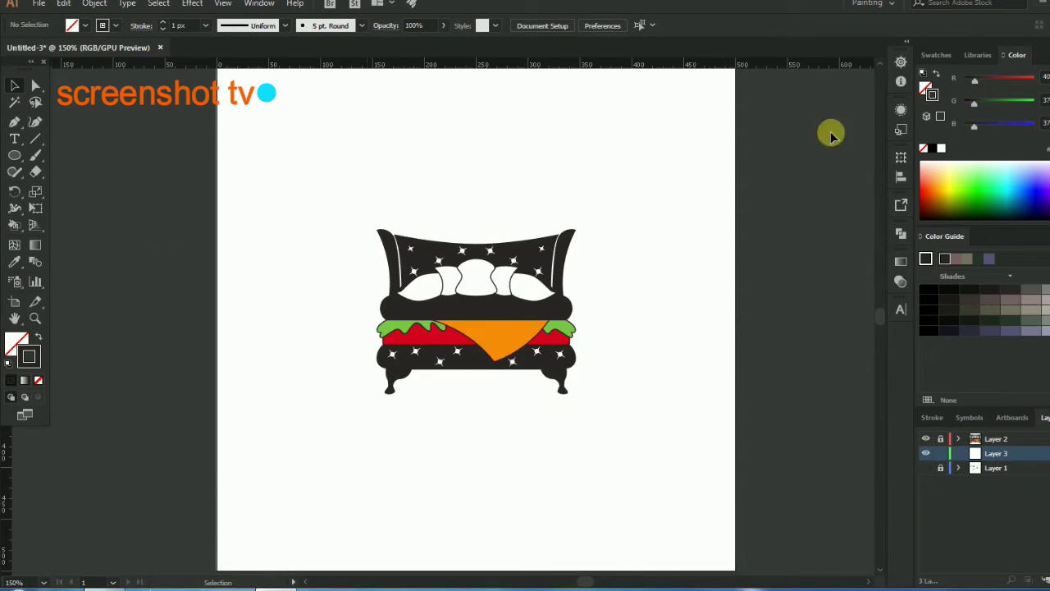
# Choose a blue stroke swatch and zoom in with the Pen tool ready
pyautogui.click(937, 55)
pyautogui.click(990, 99)
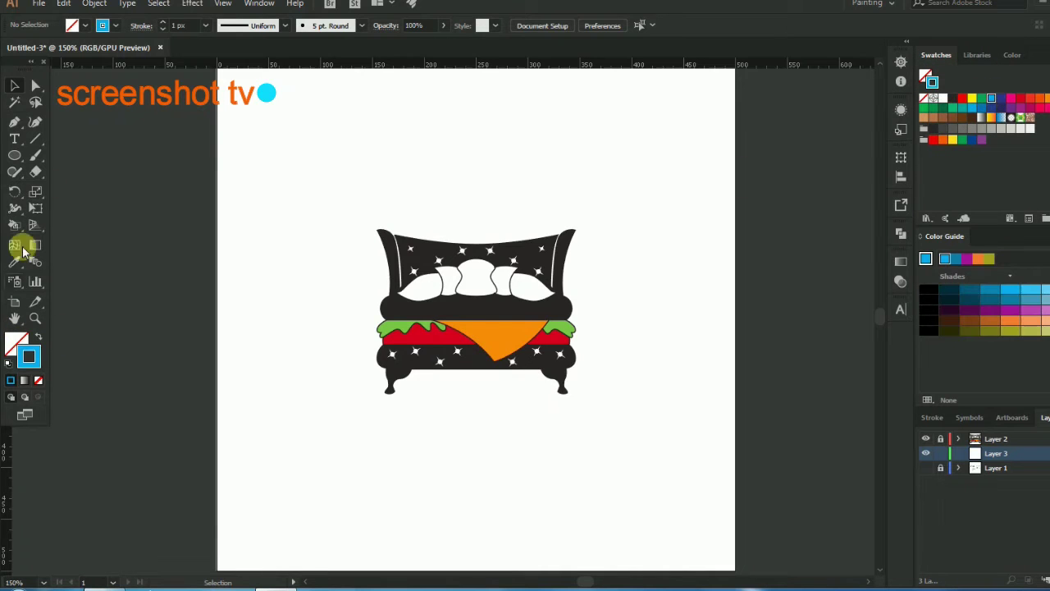
pyautogui.click(14, 123)
pyautogui.hotkey('ctrl', '=')
pyautogui.hotkey('ctrl', '=')
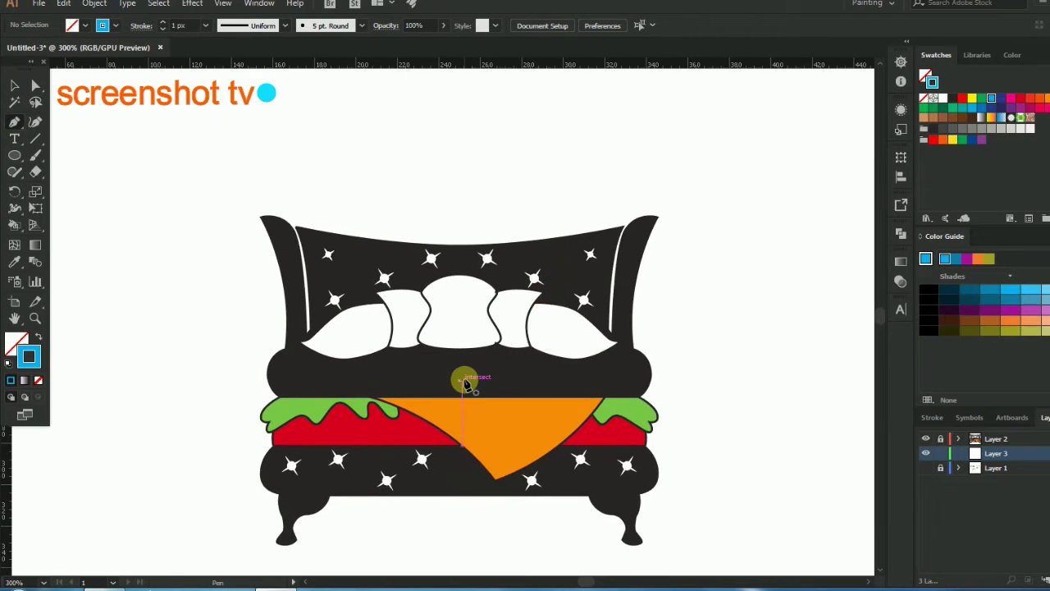
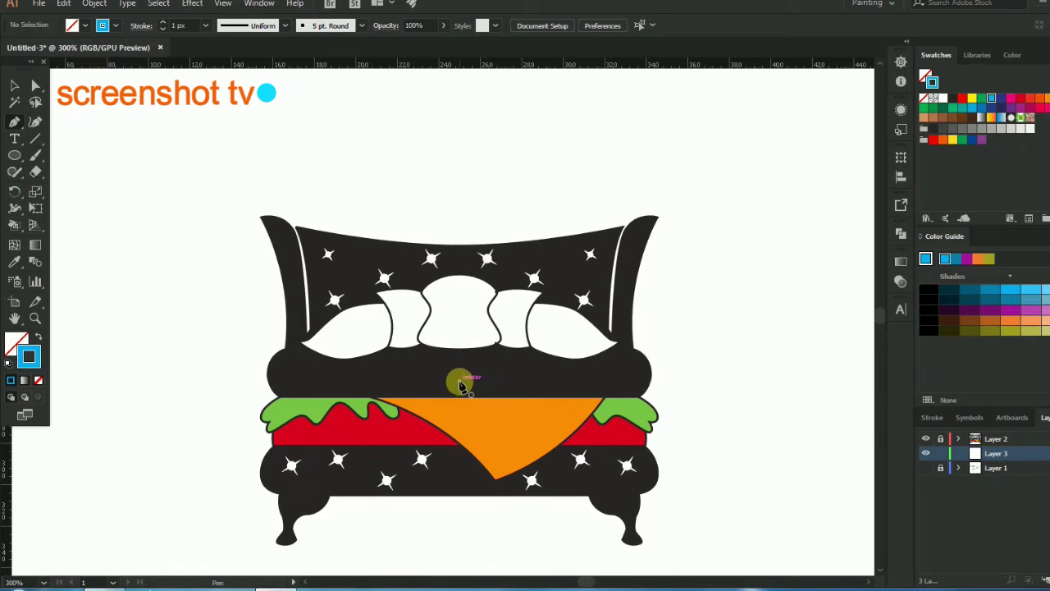
# Draw a vertical line from the sofa-burger's centre up to high above the sofa
pyautogui.click(460, 380)
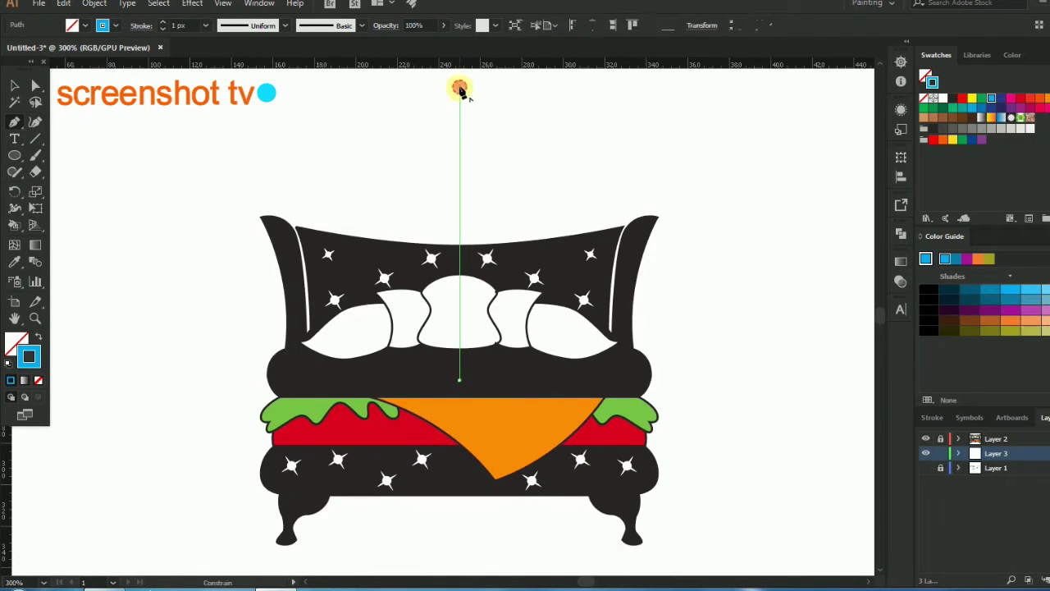
pyautogui.click(459, 86)
pyautogui.click(14, 85)
pyautogui.click(134, 133)
pyautogui.click(461, 205)
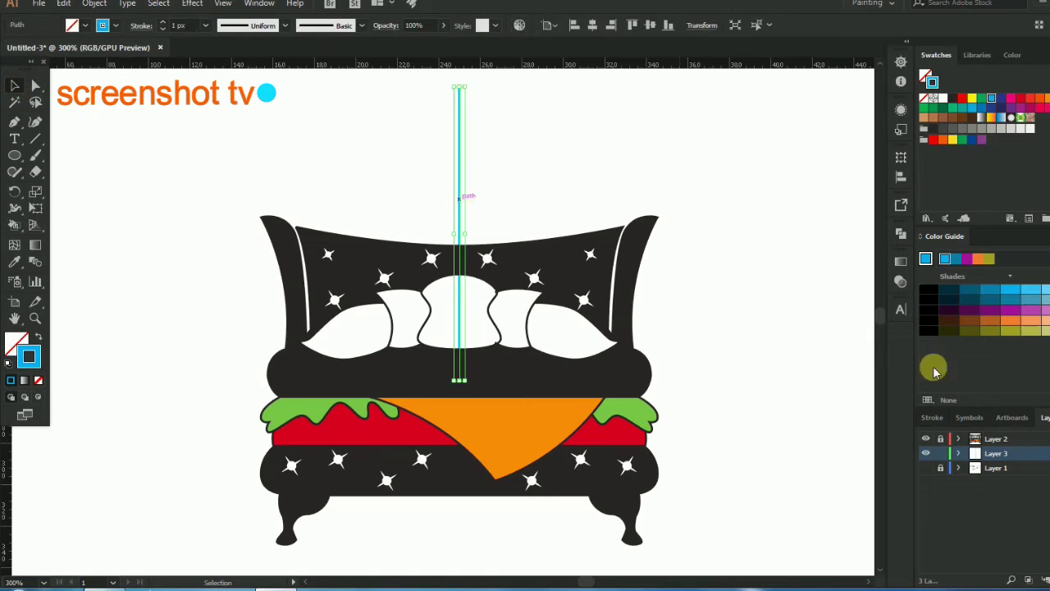
# Hide the sofa-burger artwork on Layer 2 and reselect the vertical line
pyautogui.click(926, 439)
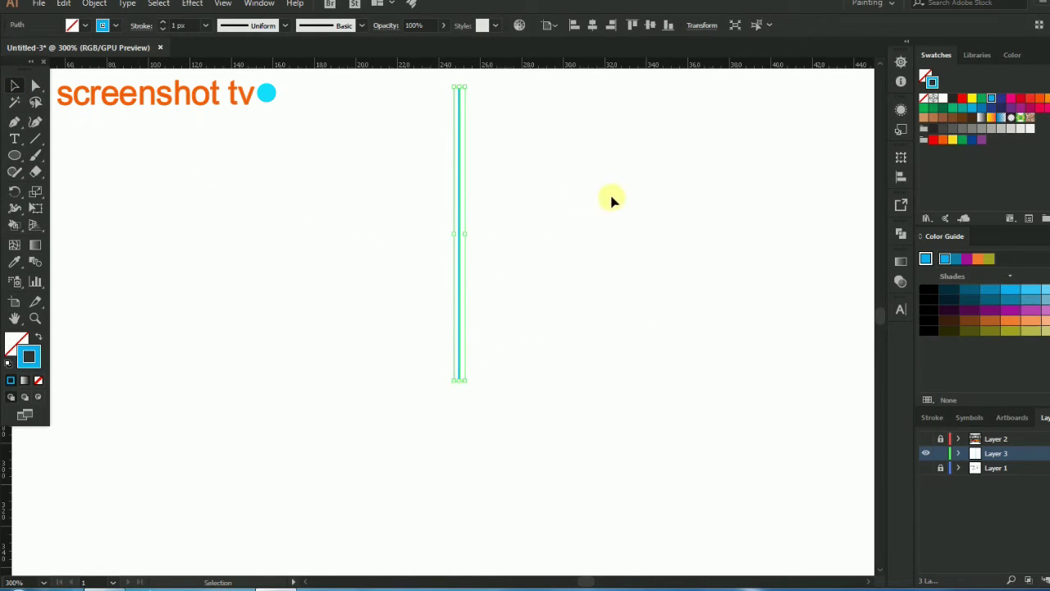
pyautogui.click(64, 3)
pyautogui.click(64, 3)
pyautogui.click(64, 3)
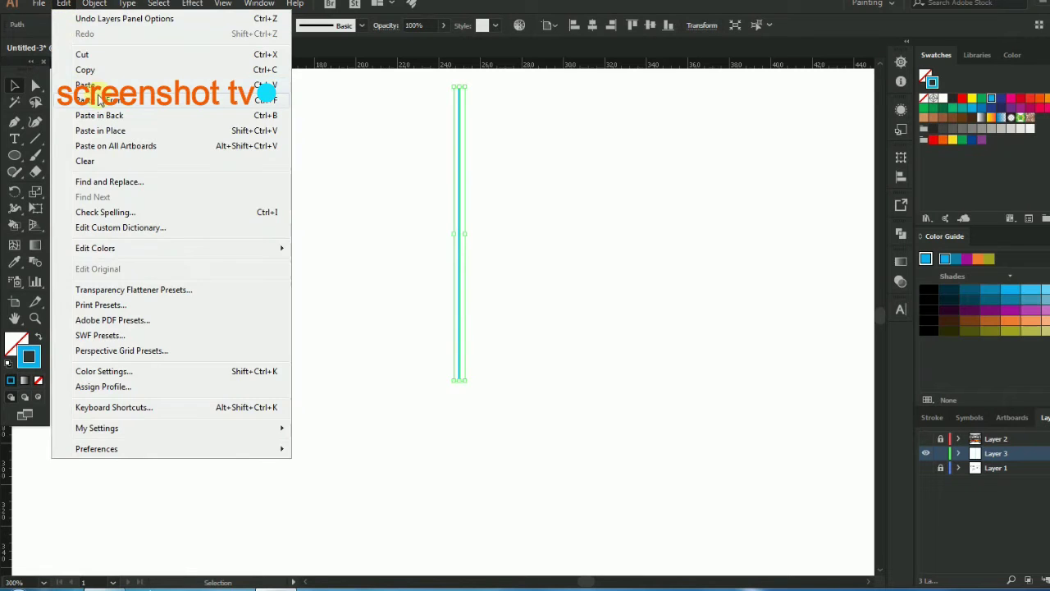
pyautogui.click(64, 3)
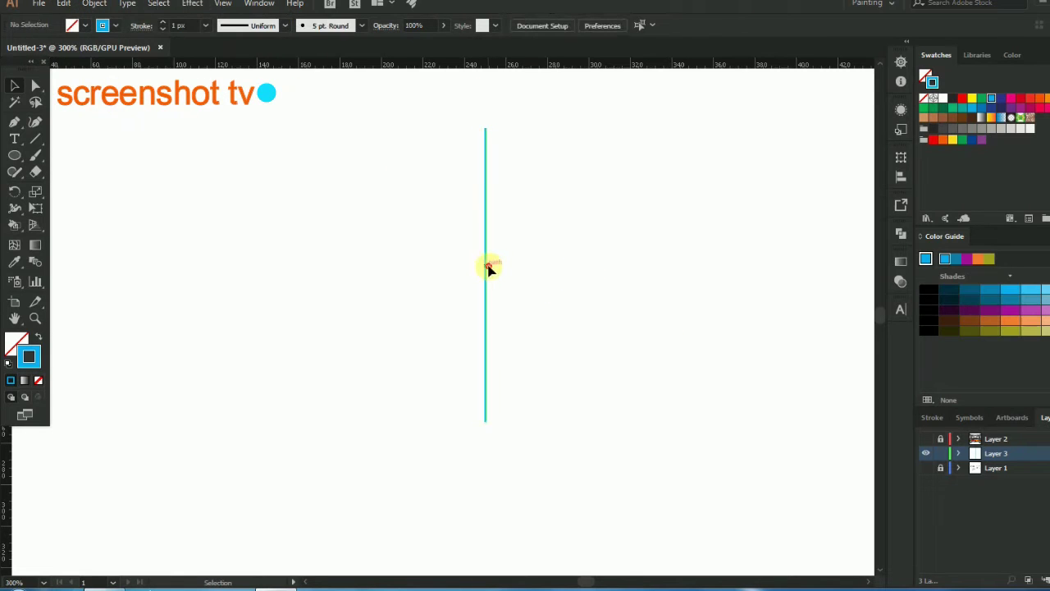
pyautogui.click(488, 269)
pyautogui.moveTo(397, 224); pyautogui.dragTo(604, 312)
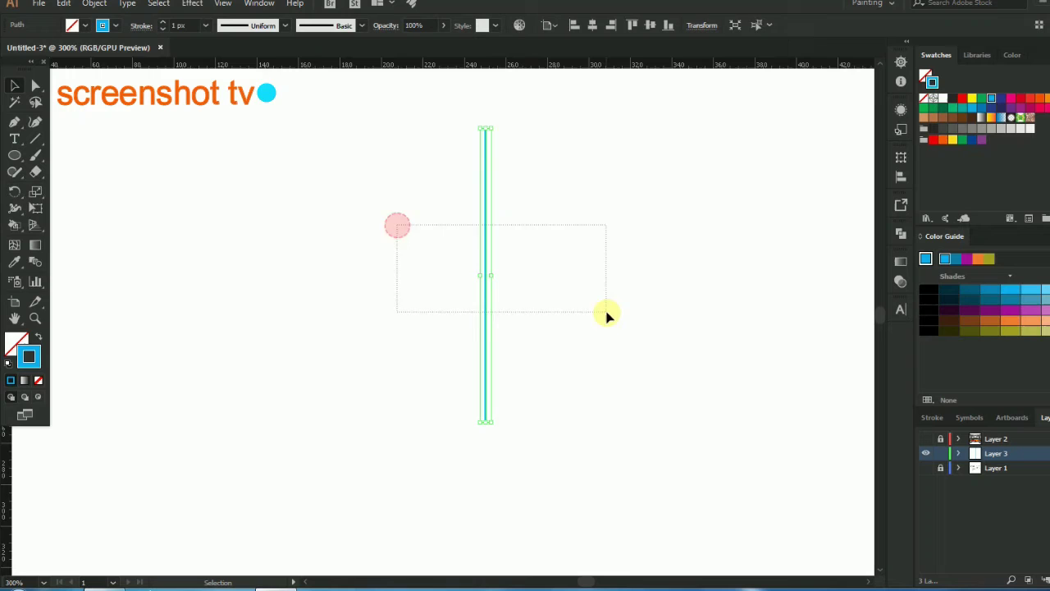
# Give the line a tapered elliptical width profile and check its position against the sofa-burger
pyautogui.click(281, 26)
pyautogui.click(254, 83)
pyautogui.scroll(1, 193, 24)
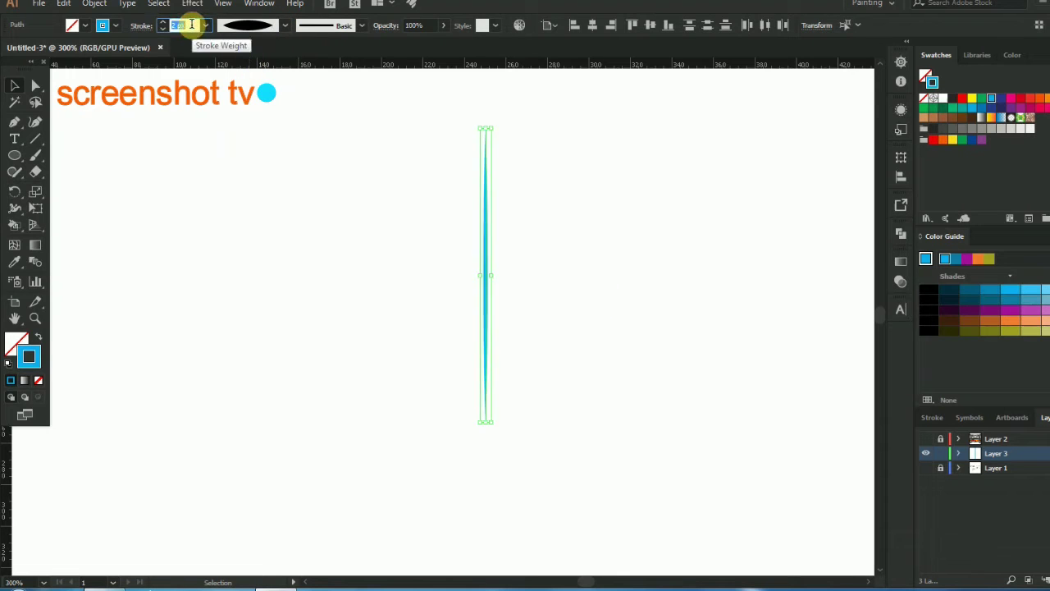
pyautogui.click(387, 119)
pyautogui.click(928, 440)
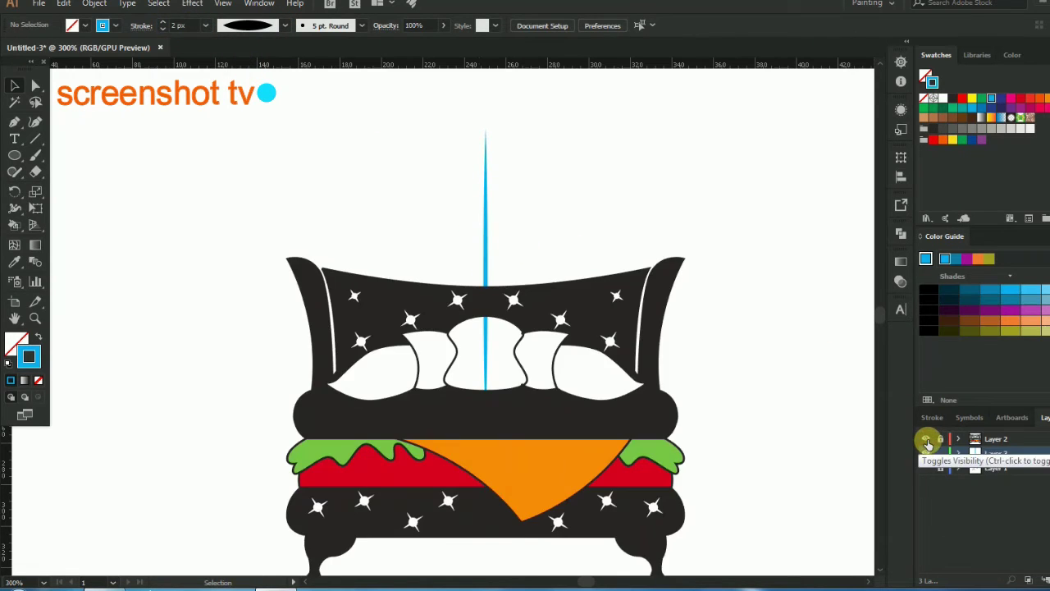
pyautogui.click(927, 441)
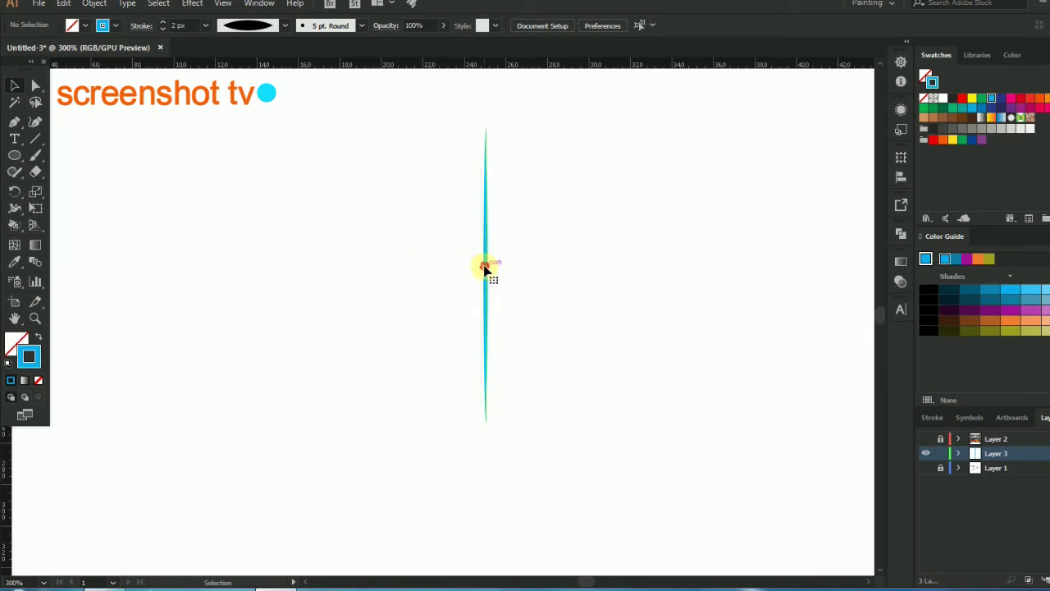
pyautogui.click(485, 268)
pyautogui.click(15, 193)
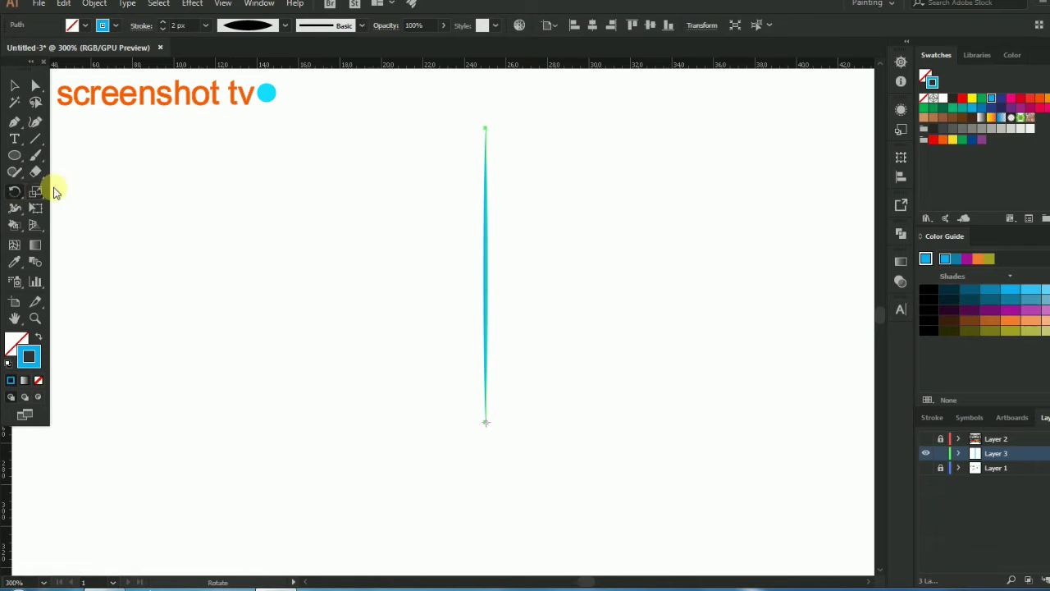
# Rotate a copy of the ray about 30° right, pivoting on its bottom end
pyautogui.moveTo(488, 129); pyautogui.dragTo(631, 193)
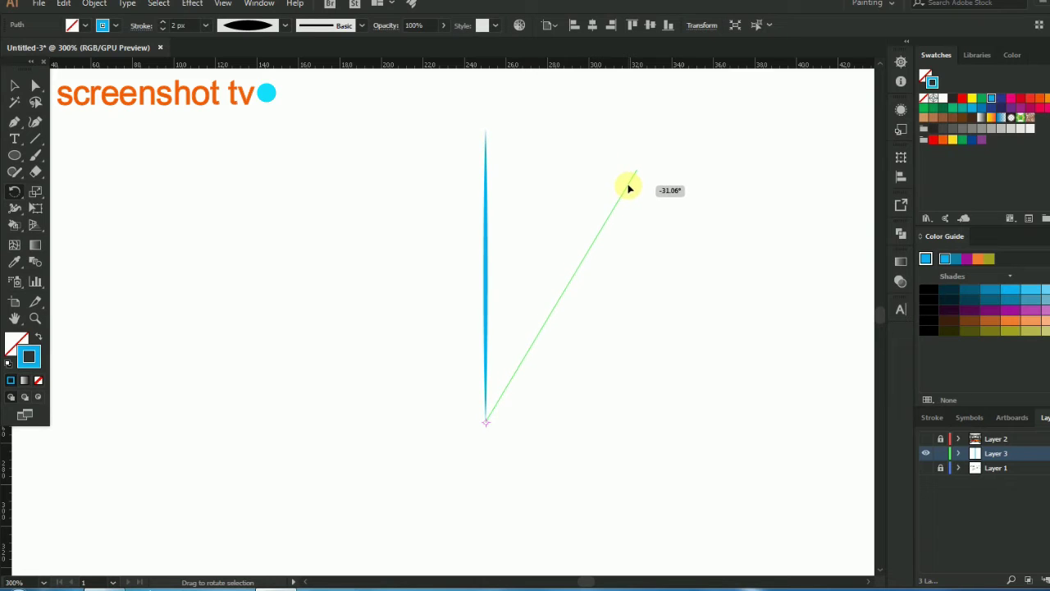
pyautogui.moveTo(628, 188); pyautogui.dragTo(625, 185)
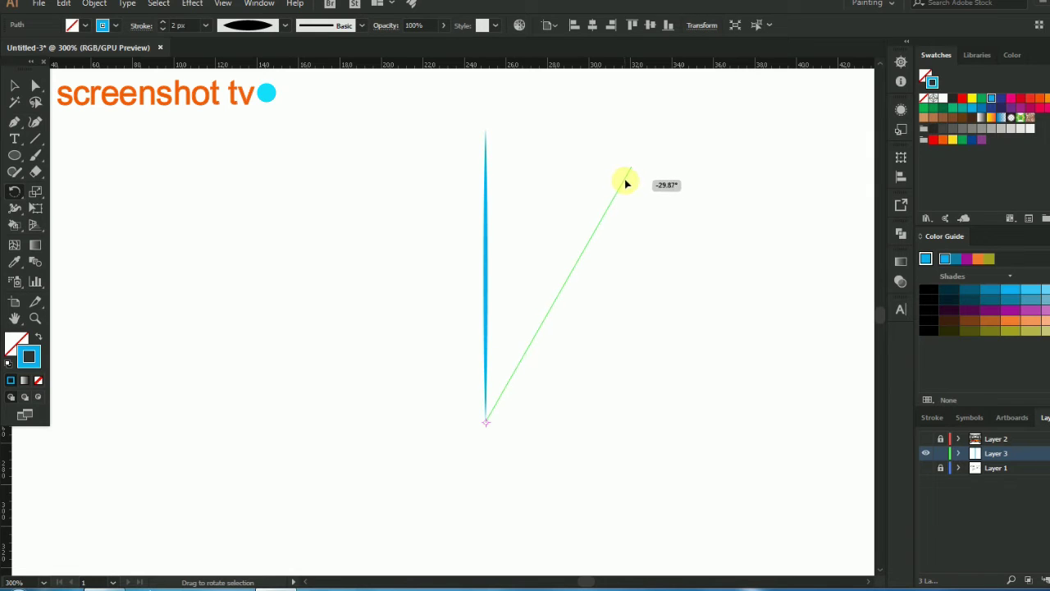
pyautogui.moveTo(622, 181); pyautogui.dragTo(626, 181)
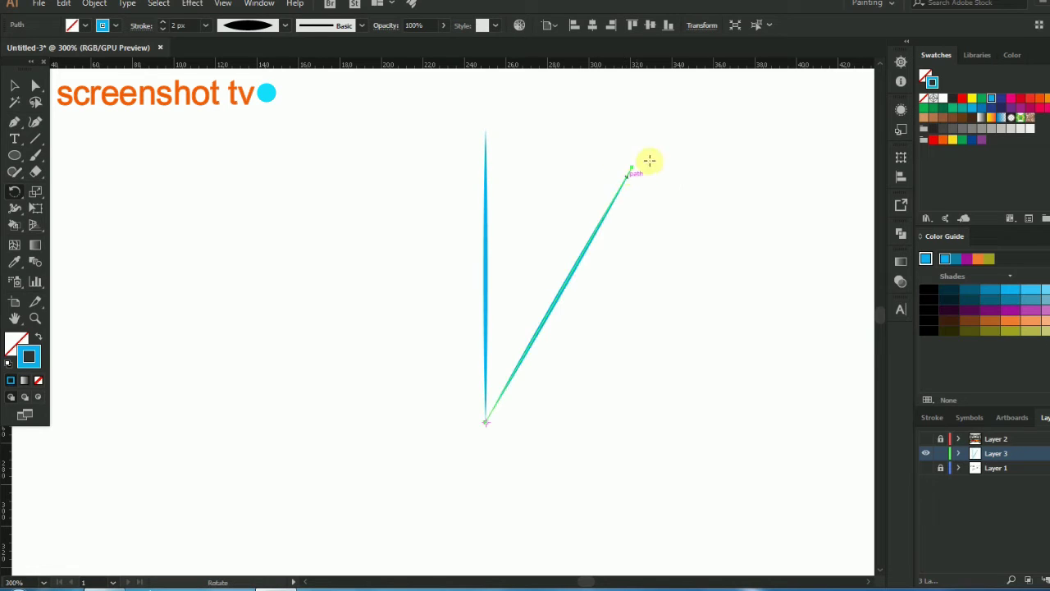
# Copy the tilted ray and paste it in front
pyautogui.click(66, 7)
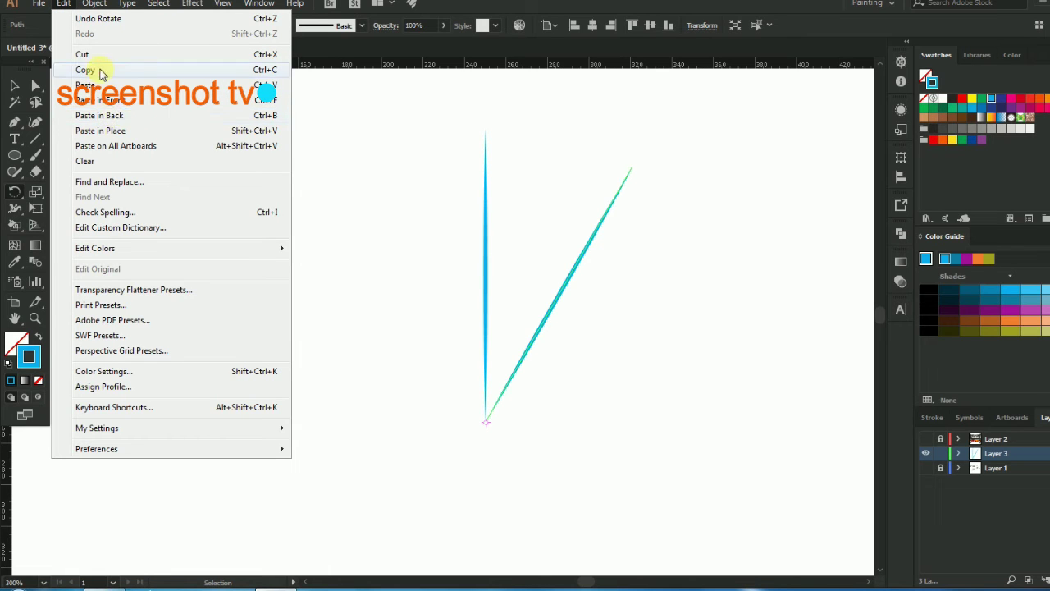
pyautogui.click(101, 74)
pyautogui.click(66, 4)
pyautogui.click(129, 102)
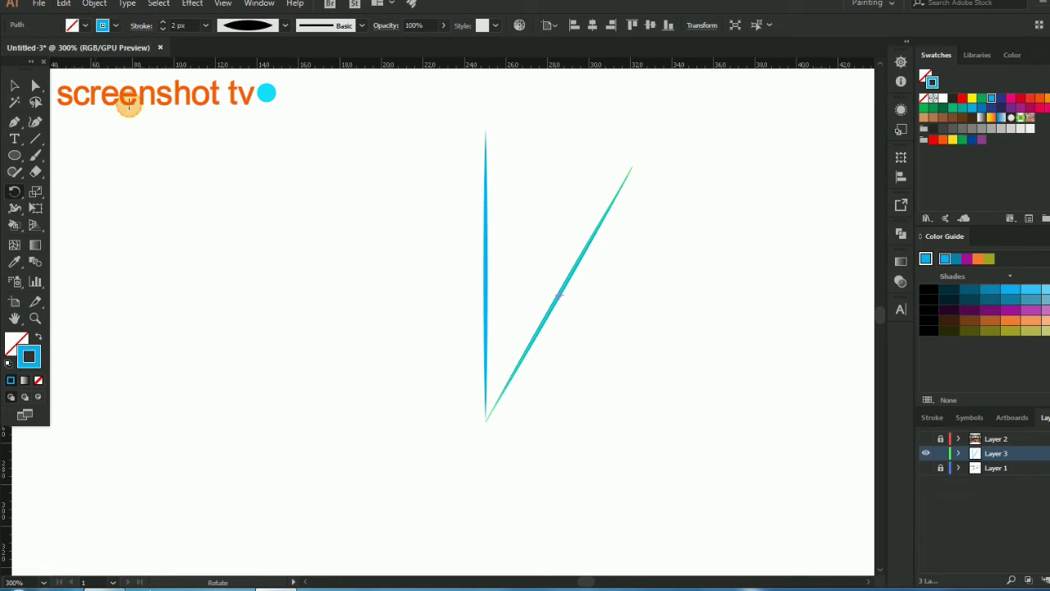
pyautogui.click(63, 4)
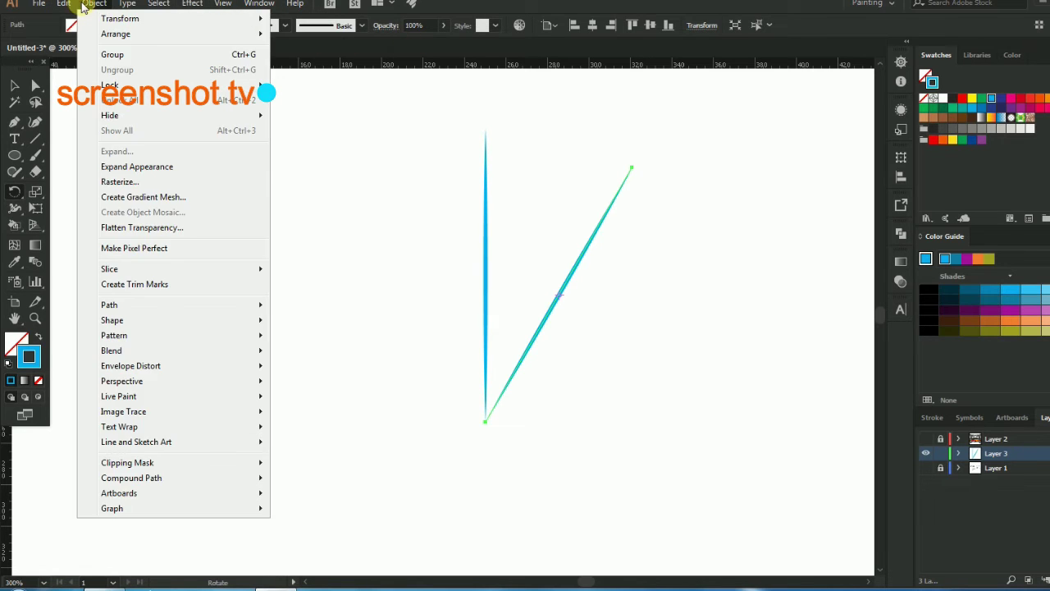
pyautogui.click(94, 3)
pyautogui.click(158, 4)
pyautogui.click(412, 51)
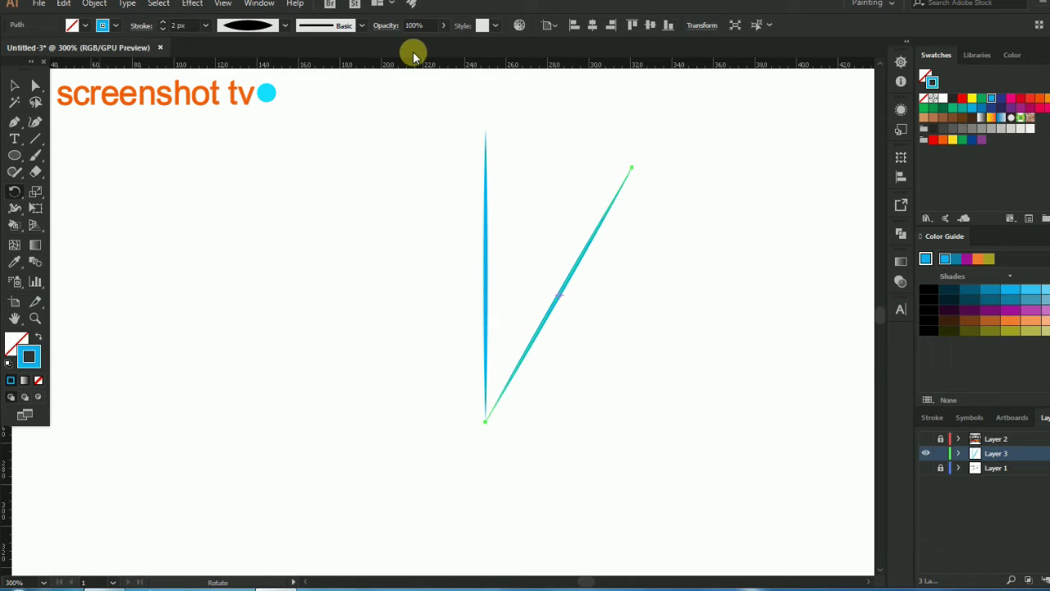
# Repeat the 30° rotation with Ctrl+D to complete twelve rays, then show the sofa-burger
pyautogui.hotkey('ctrl', 'd')
pyautogui.hotkey('ctrl', 'd')
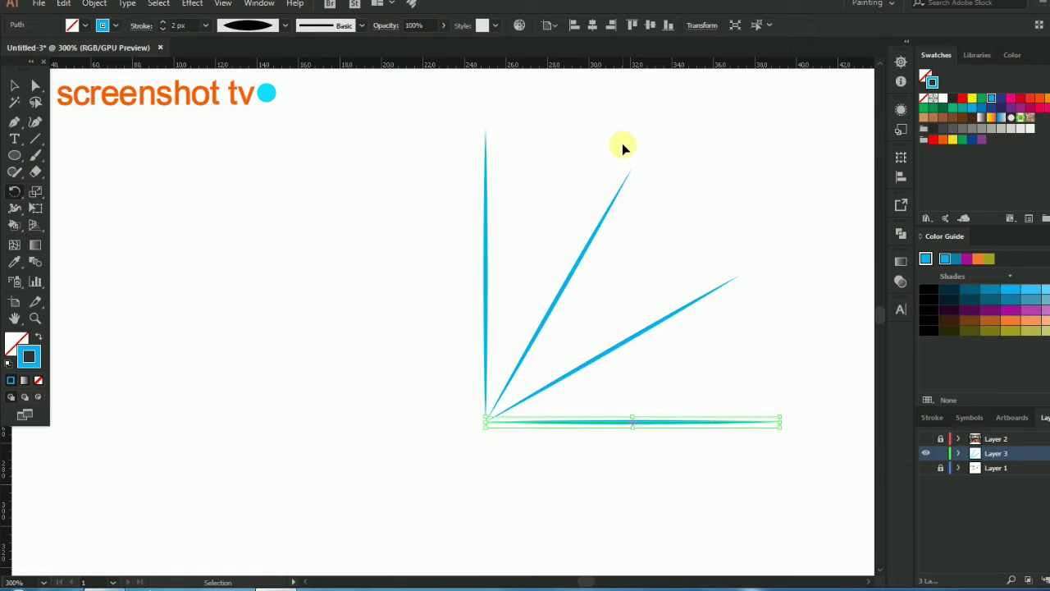
pyautogui.hotkey('ctrl', 'd')
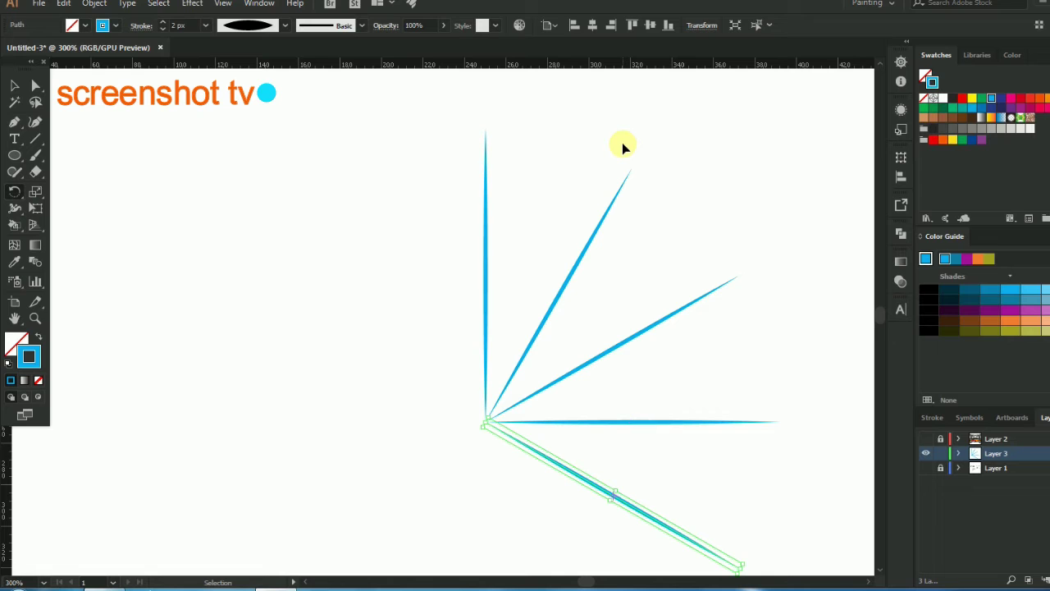
pyautogui.hotkey('ctrl', 'd')
pyautogui.hotkey('ctrl', 'd')
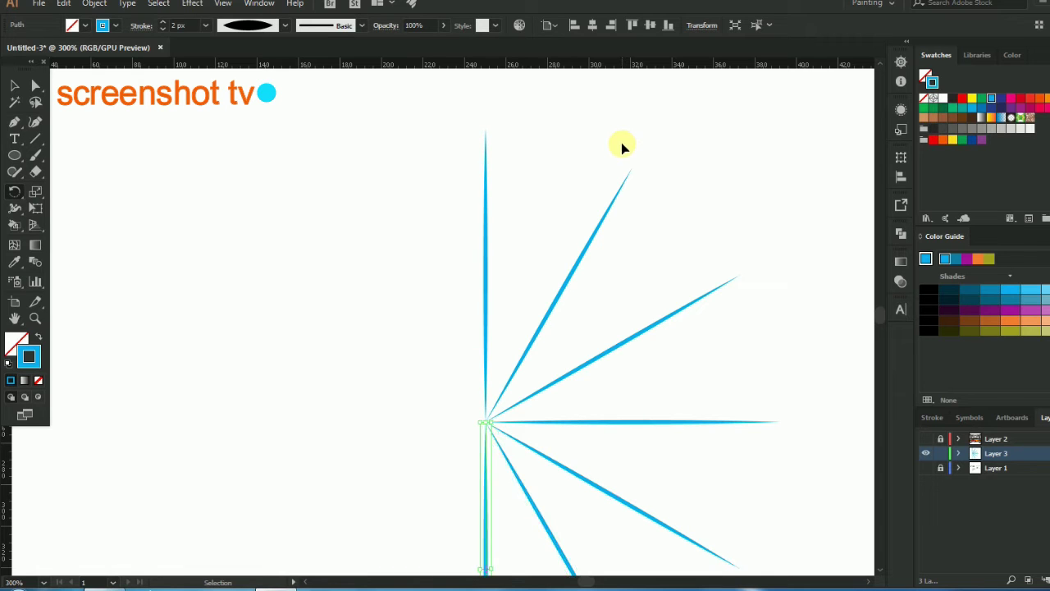
pyautogui.hotkey('ctrl', 'd')
pyautogui.hotkey('ctrl', 'd')
pyautogui.hotkey('ctrl', 'd')
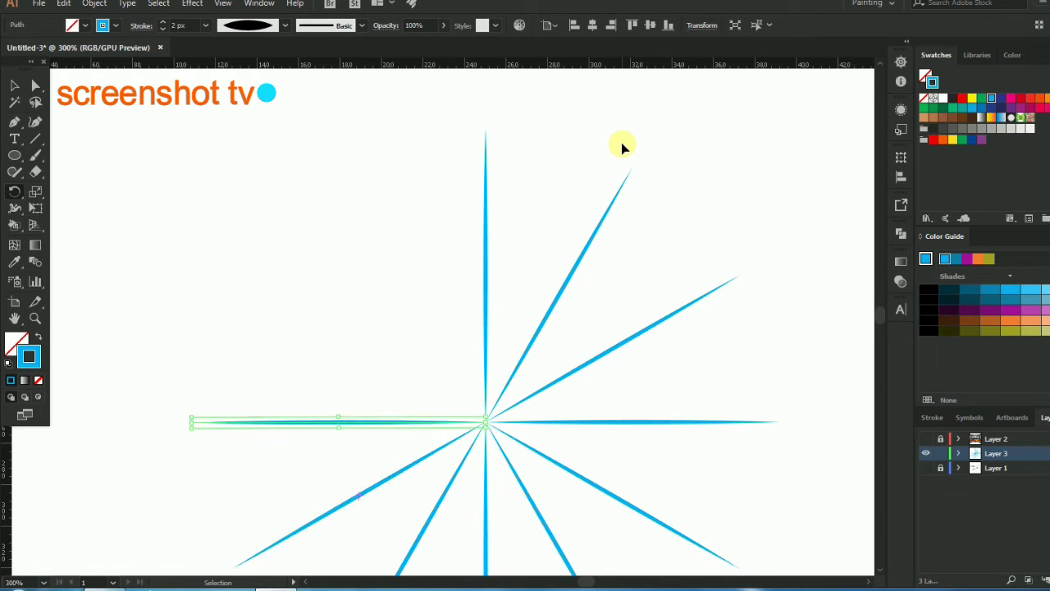
pyautogui.hotkey('ctrl', 'd')
pyautogui.hotkey('ctrl', 'd')
pyautogui.press('v')
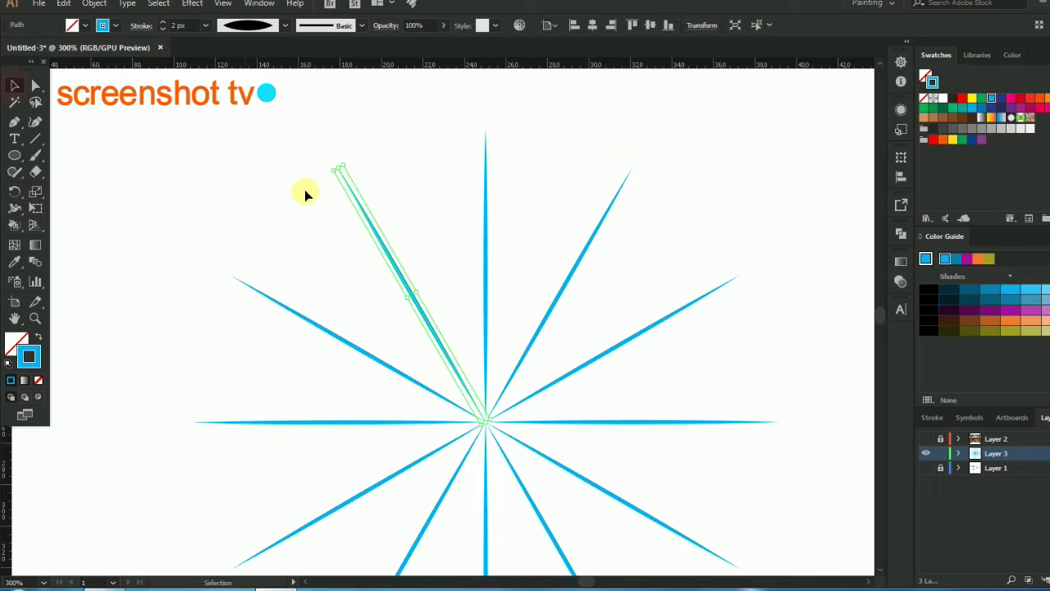
pyautogui.hotkey('ctrl', '-')
pyautogui.click(357, 218)
pyautogui.click(927, 439)
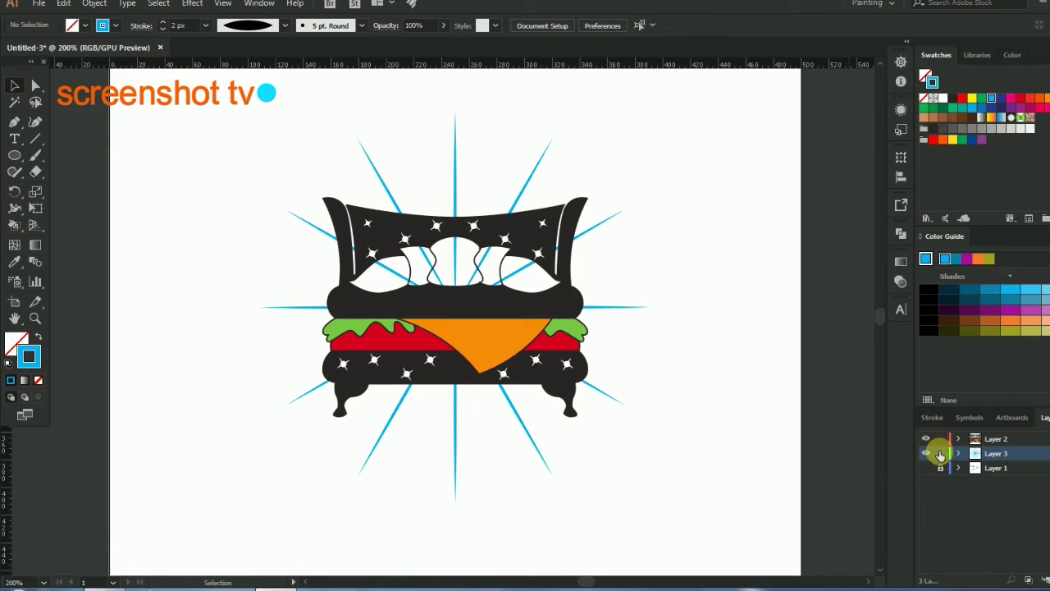
# Fill the sofa-burger artwork with white using Live Paint
pyautogui.hotkey('ctrl', 'a')
pyautogui.click(12, 226)
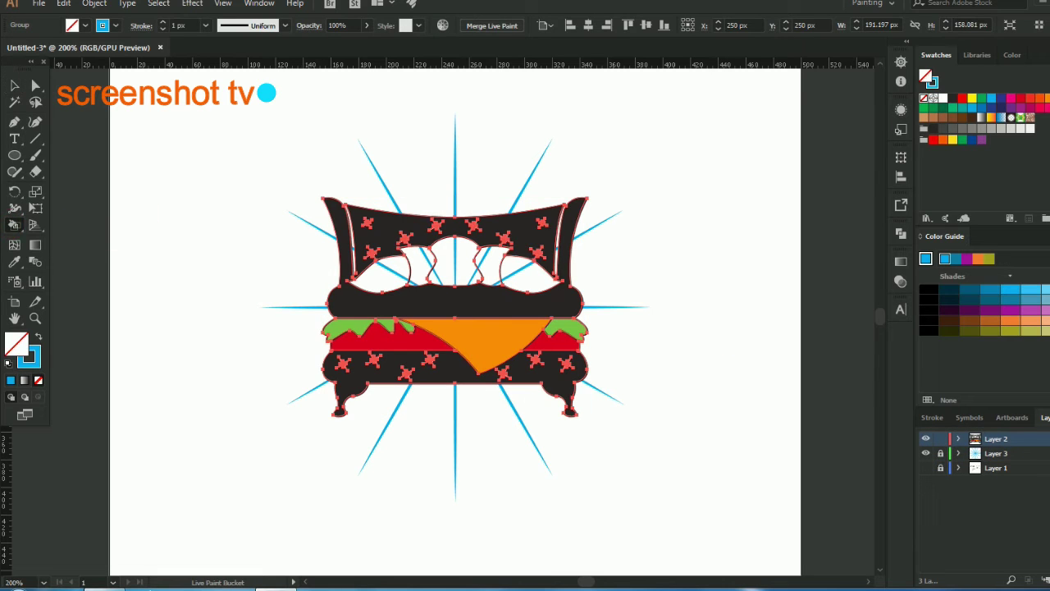
pyautogui.click(942, 99)
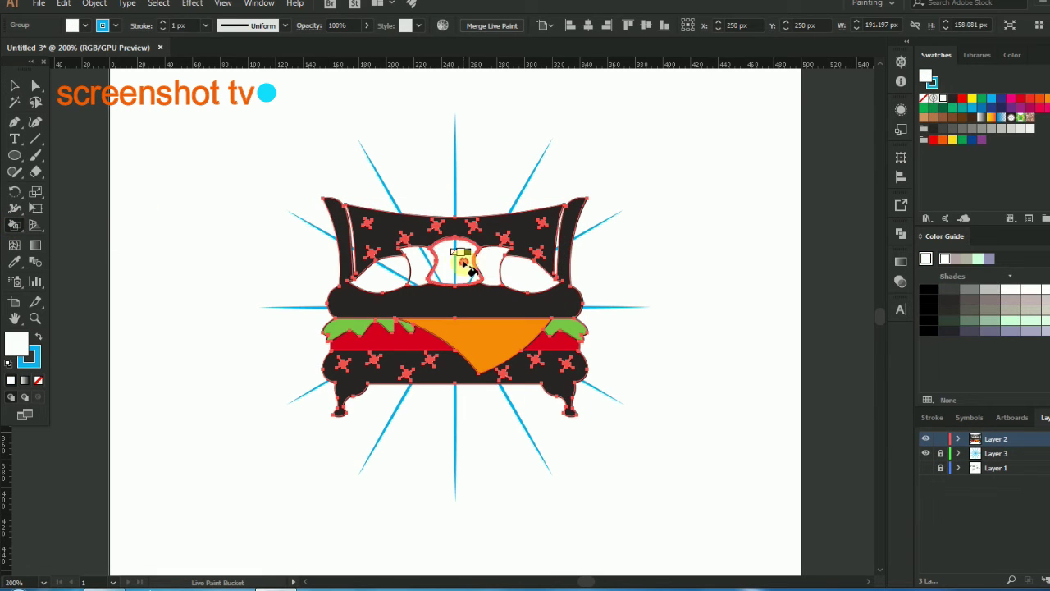
pyautogui.click(14, 85)
pyautogui.click(703, 281)
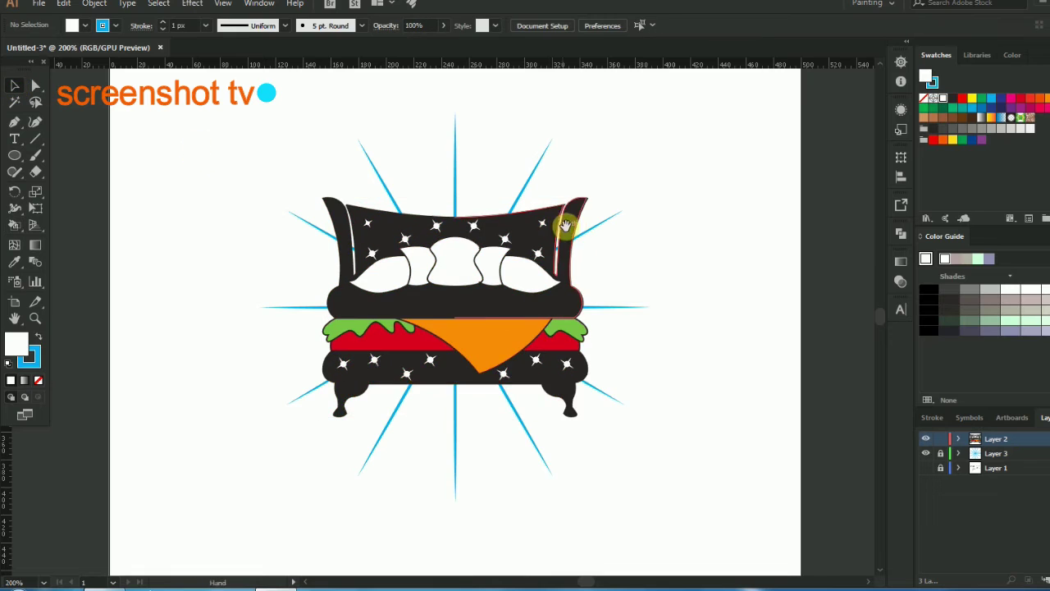
# Delete the lower half of the rays, then undo the deletion
pyautogui.scroll(-1, 687, 284)
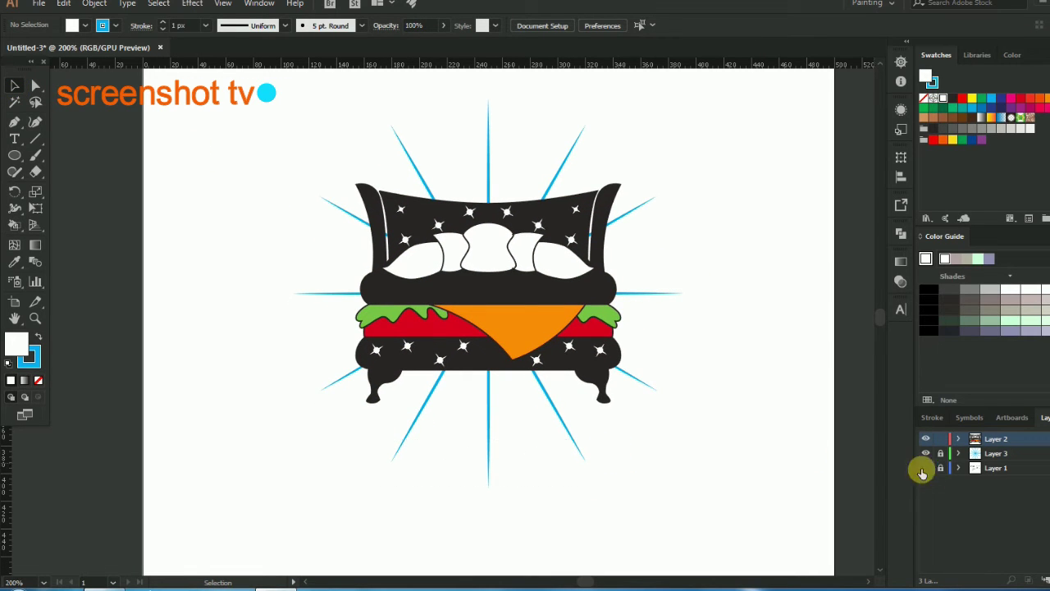
pyautogui.moveTo(674, 484); pyautogui.dragTo(675, 485)
pyautogui.press('Delete')
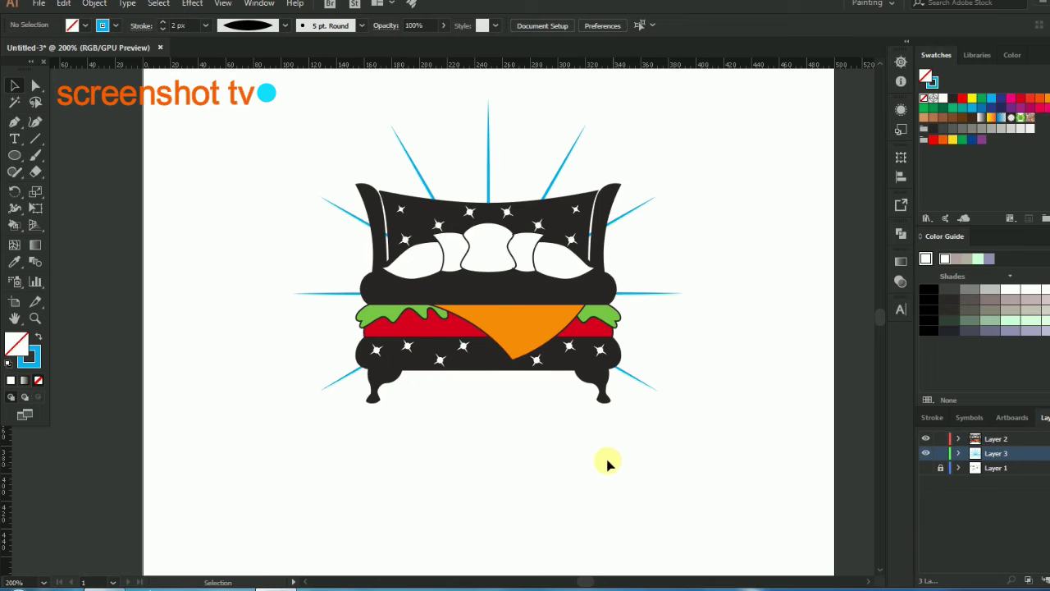
pyautogui.scroll(-2, 624, 443)
pyautogui.scroll(3, 656, 447)
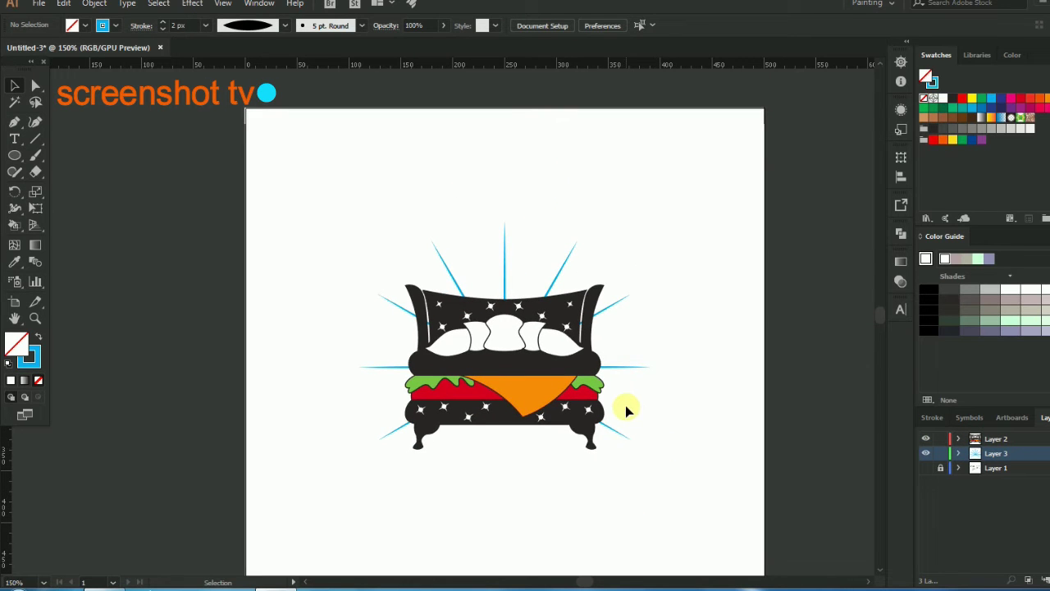
pyautogui.hotkey('ctrl', 'z')
# Lock and unlock the rays layer, then hide the sofa-burger on Layer 2
pyautogui.click(941, 454)
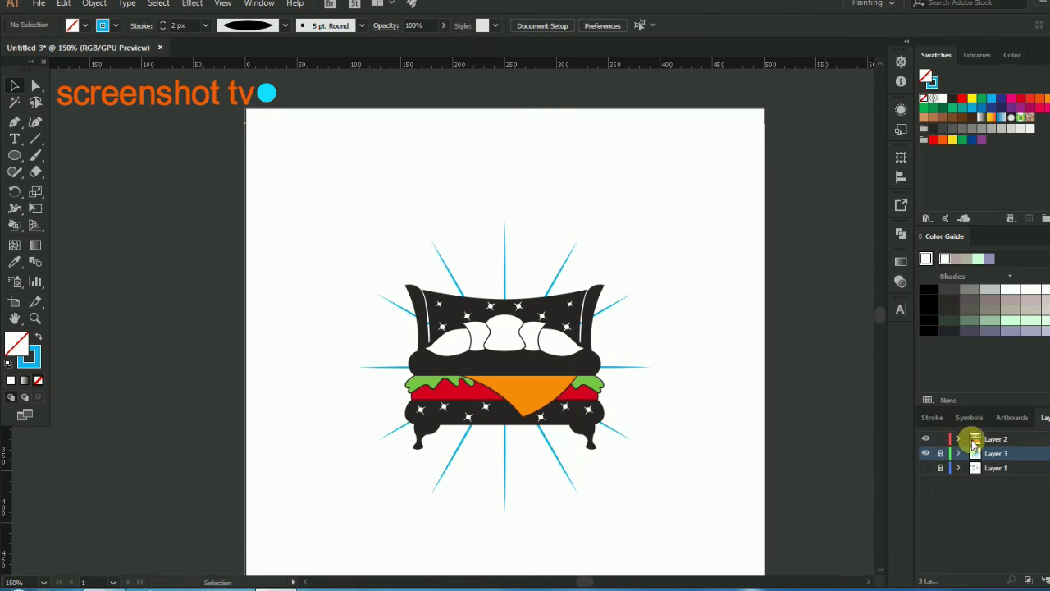
pyautogui.click(601, 404)
pyautogui.scroll(1, 709, 309)
pyautogui.scroll(1, 709, 309)
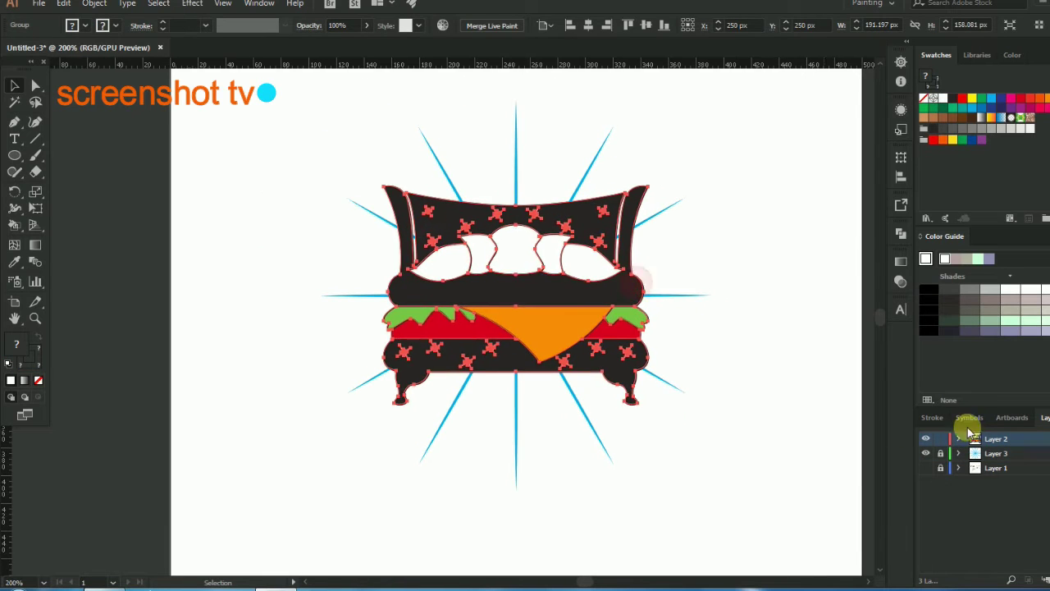
pyautogui.click(942, 454)
pyautogui.click(954, 456)
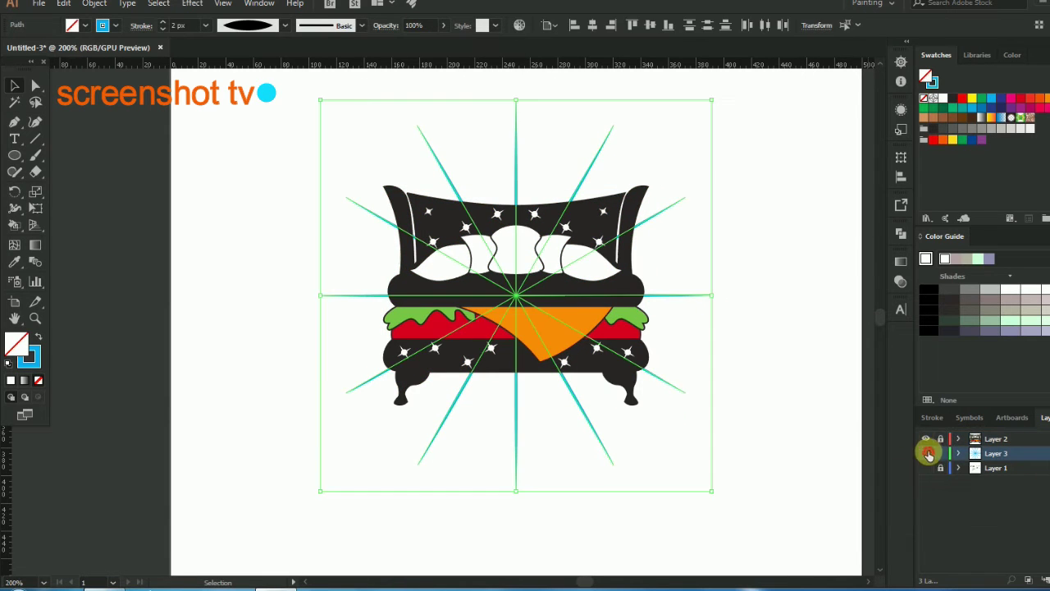
pyautogui.click(927, 454)
pyautogui.click(927, 454)
pyautogui.click(927, 439)
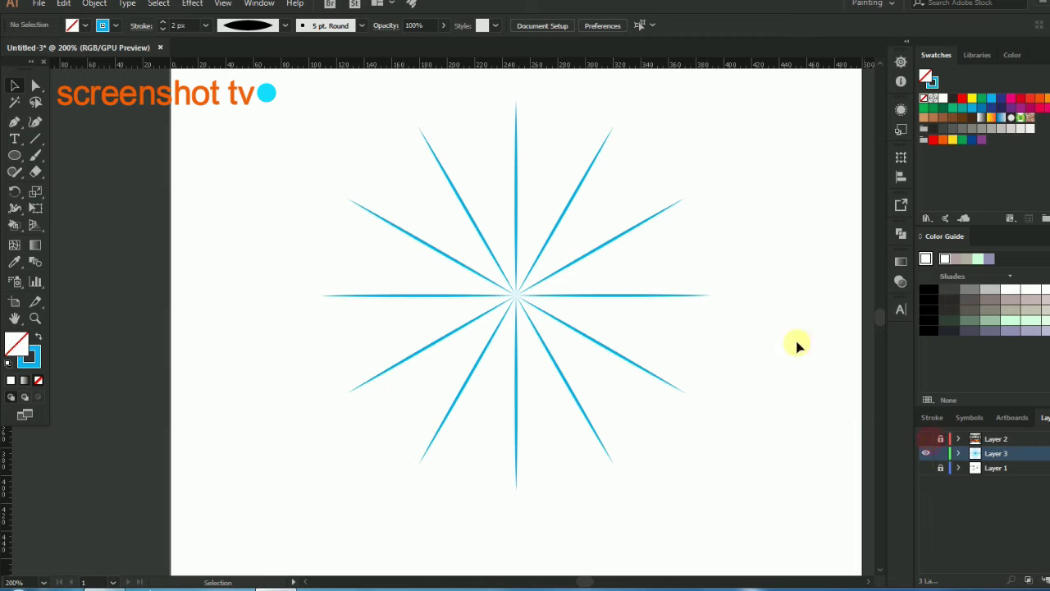
# Select all twelve rays and copy them
pyautogui.click(1046, 453)
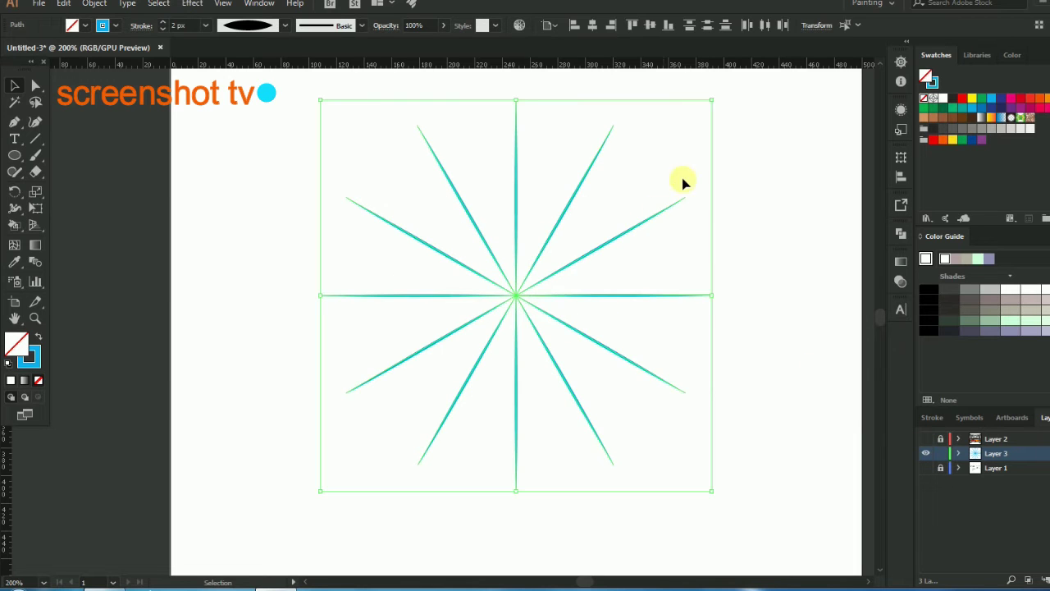
pyautogui.click(63, 4)
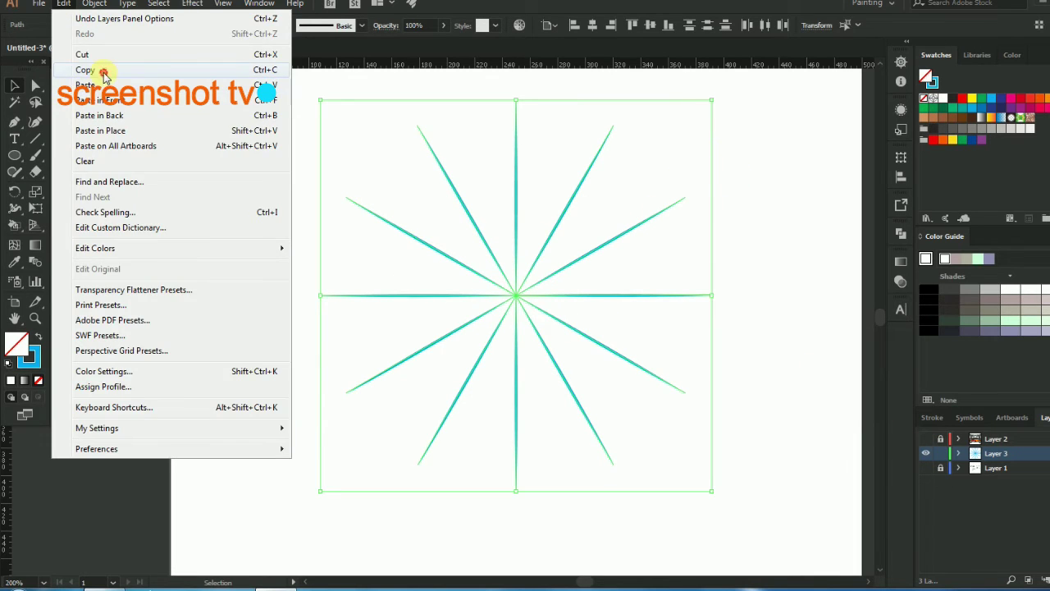
pyautogui.click(104, 73)
pyautogui.click(62, 5)
# Paste the ray copy in front and rotate it between the originals for 24 rays
pyautogui.click(99, 100)
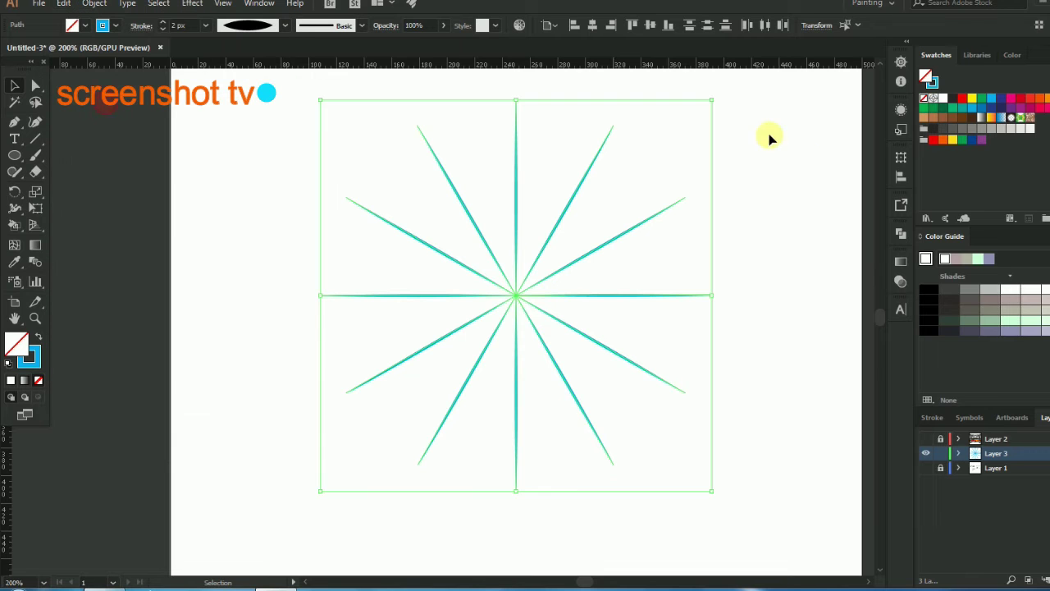
pyautogui.moveTo(721, 102)
pyautogui.mouseDown()
pyautogui.moveTo(765, 137)
pyautogui.moveTo(796, 187)
pyautogui.mouseUp()
pyautogui.click(382, 129)
# Set every ray's width profile to Uniform
pyautogui.hotkey('ctrl', 'a')
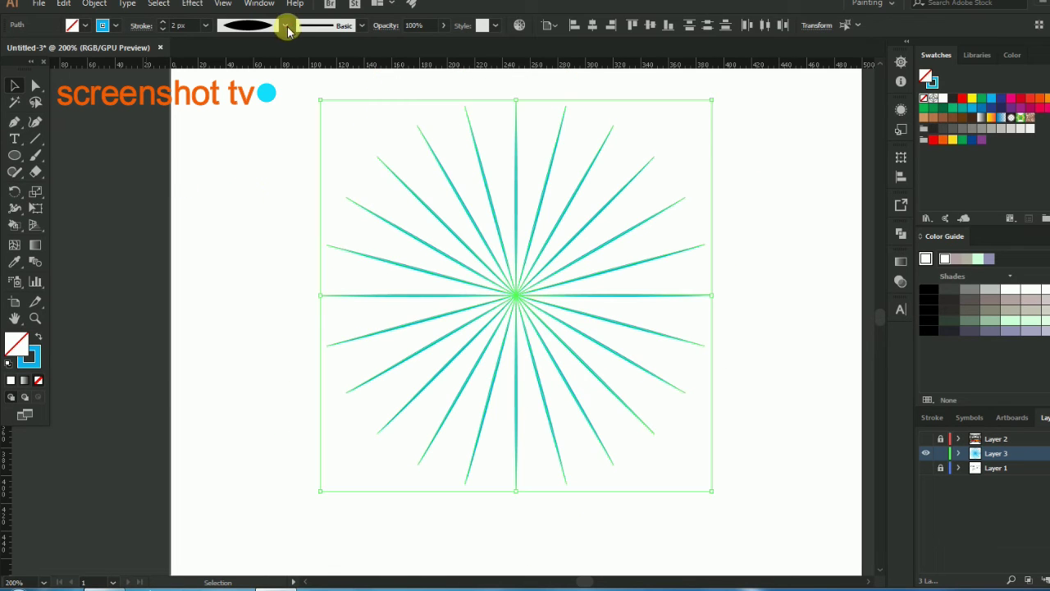
pyautogui.click(286, 26)
pyautogui.click(236, 48)
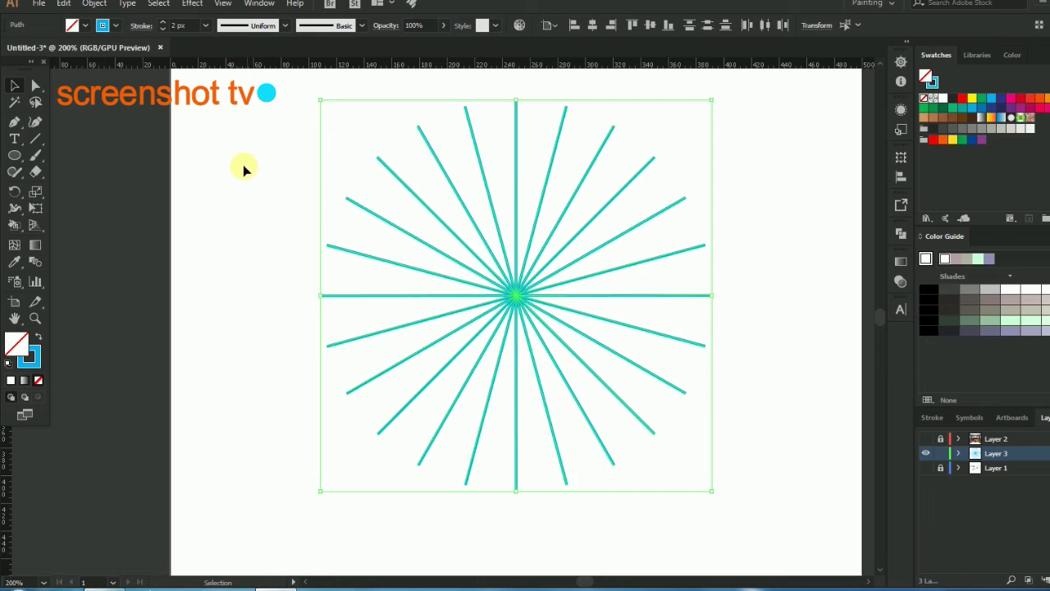
pyautogui.click(244, 166)
pyautogui.scroll(-1, 432, 178)
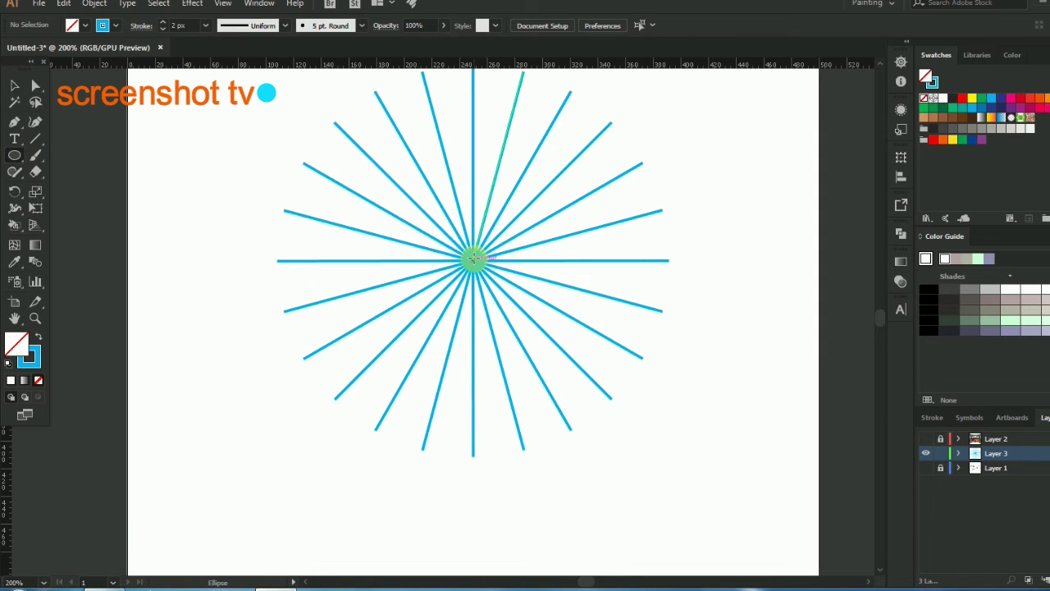
# Draw a circle centred on the ray burst and enlarge it around the sofa-burger
pyautogui.moveTo(473, 260); pyautogui.dragTo(559, 345)
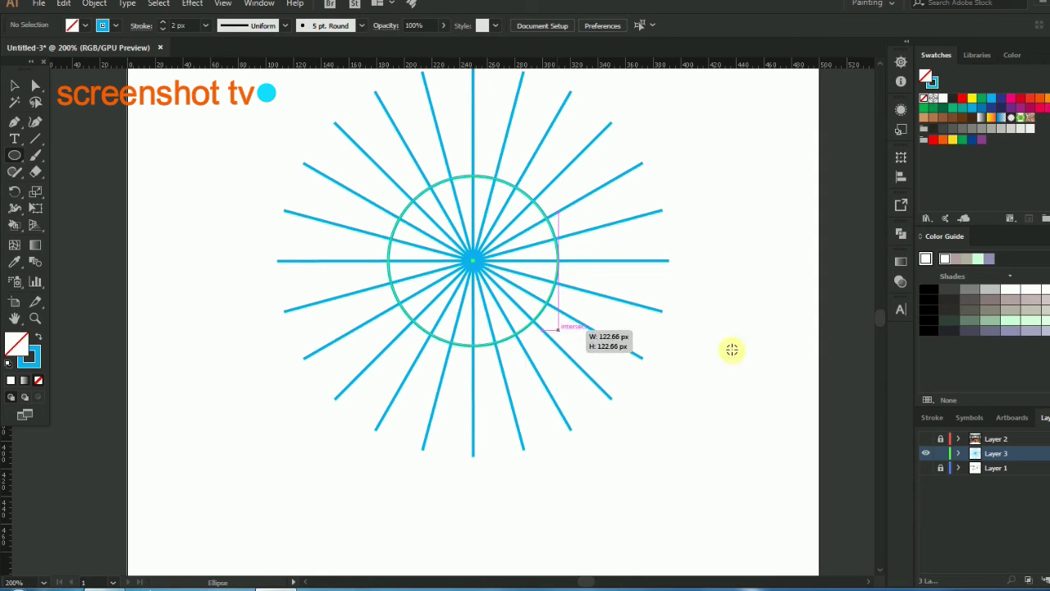
pyautogui.click(926, 439)
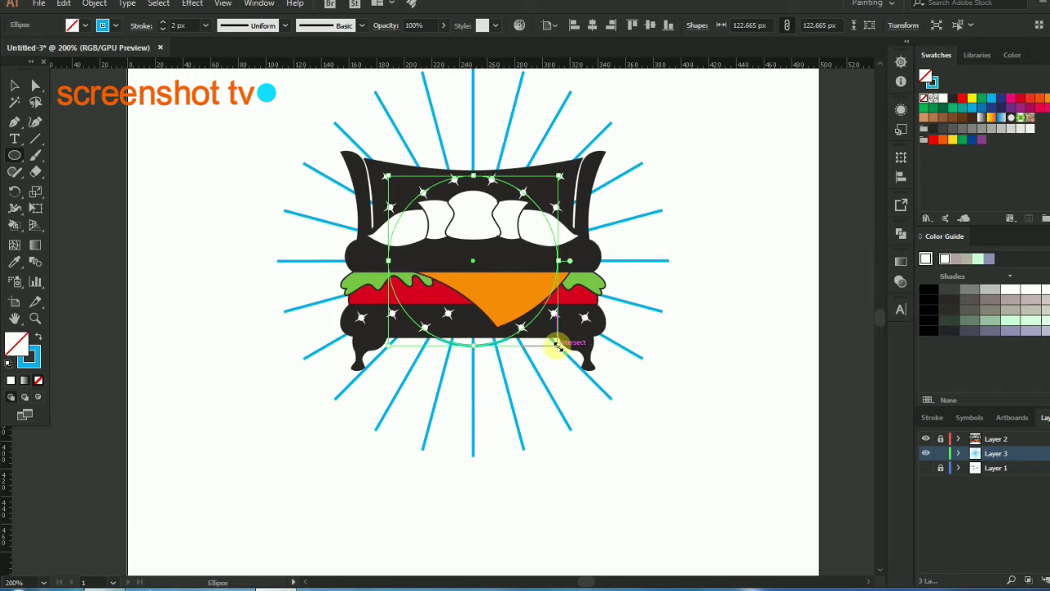
pyautogui.moveTo(557, 345); pyautogui.dragTo(656, 394)
# Paste a copy of the circle in front and enlarge it to about 274 px
pyautogui.click(64, 3)
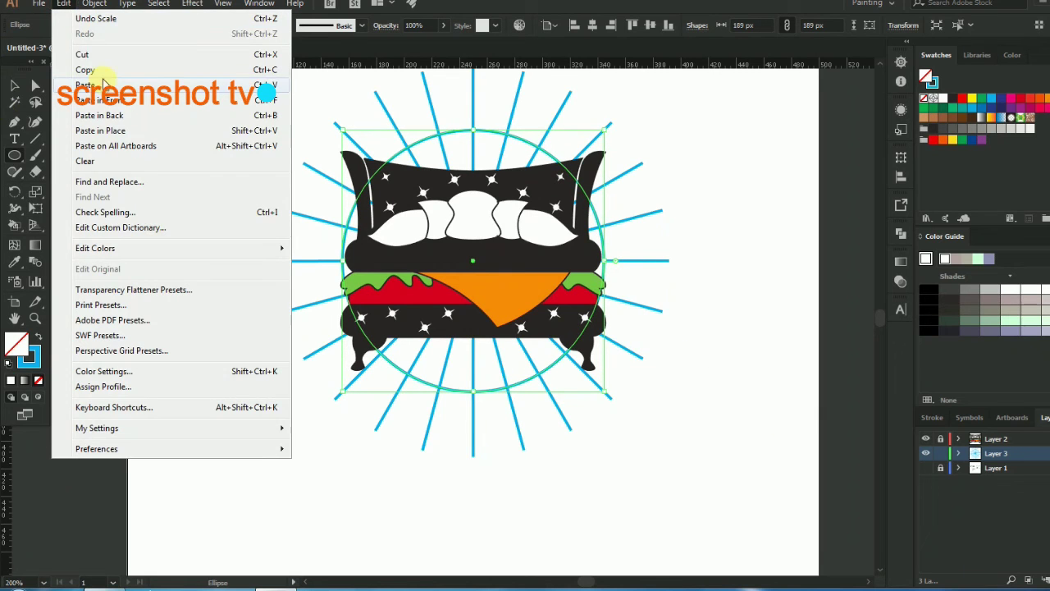
pyautogui.click(85, 69)
pyautogui.click(63, 3)
pyautogui.click(100, 115)
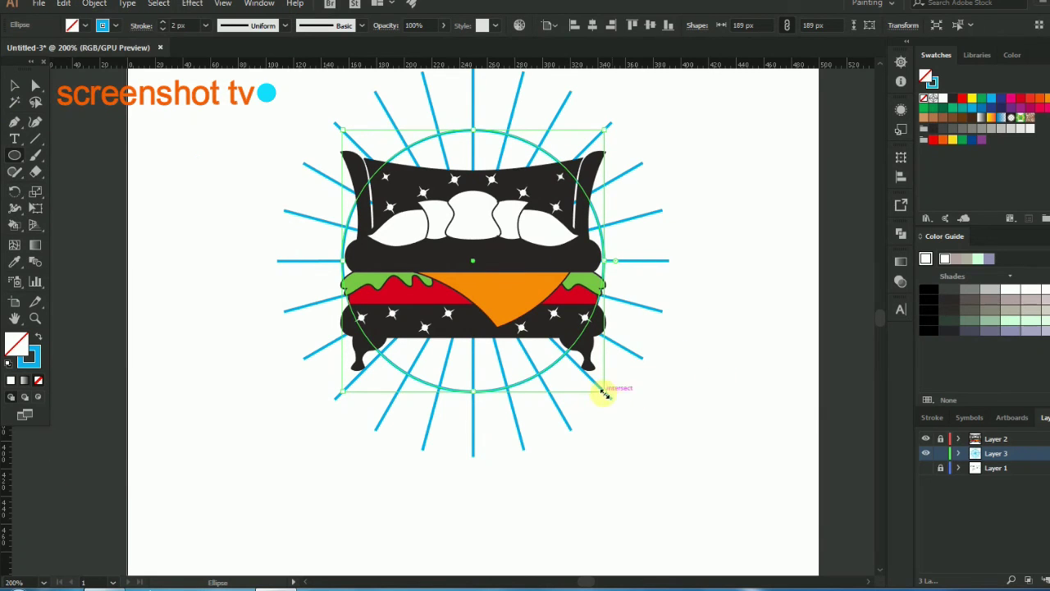
pyautogui.moveTo(604, 393); pyautogui.dragTo(663, 445)
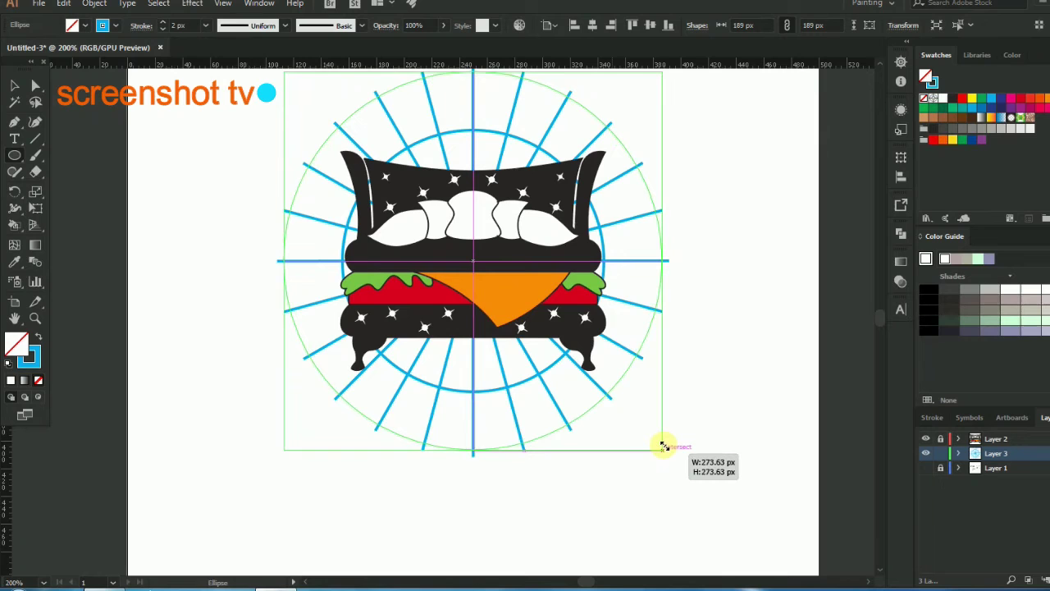
pyautogui.moveTo(663, 446)
pyautogui.mouseDown()
pyautogui.moveTo(741, 206)
pyautogui.moveTo(758, 366)
pyautogui.moveTo(525, 310)
pyautogui.moveTo(663, 450)
pyautogui.mouseUp()
pyautogui.click(15, 84)
pyautogui.click(500, 227)
# Hide the sofa-burger artwork and select the entire circular grid of rays and rings
pyautogui.hscroll(3, 500, 227)
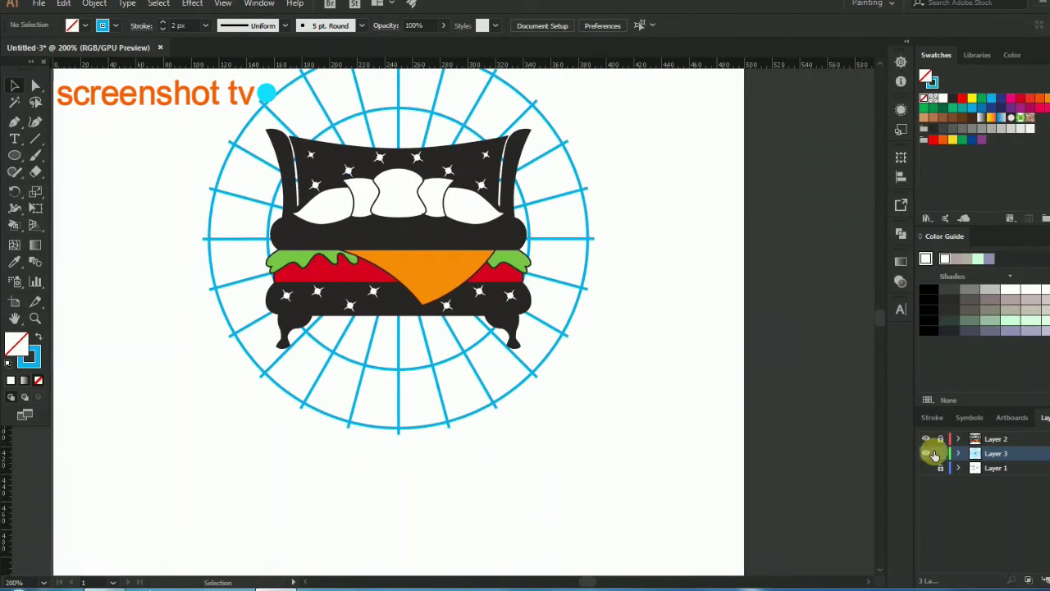
pyautogui.click(930, 443)
pyautogui.click(930, 442)
pyautogui.click(930, 442)
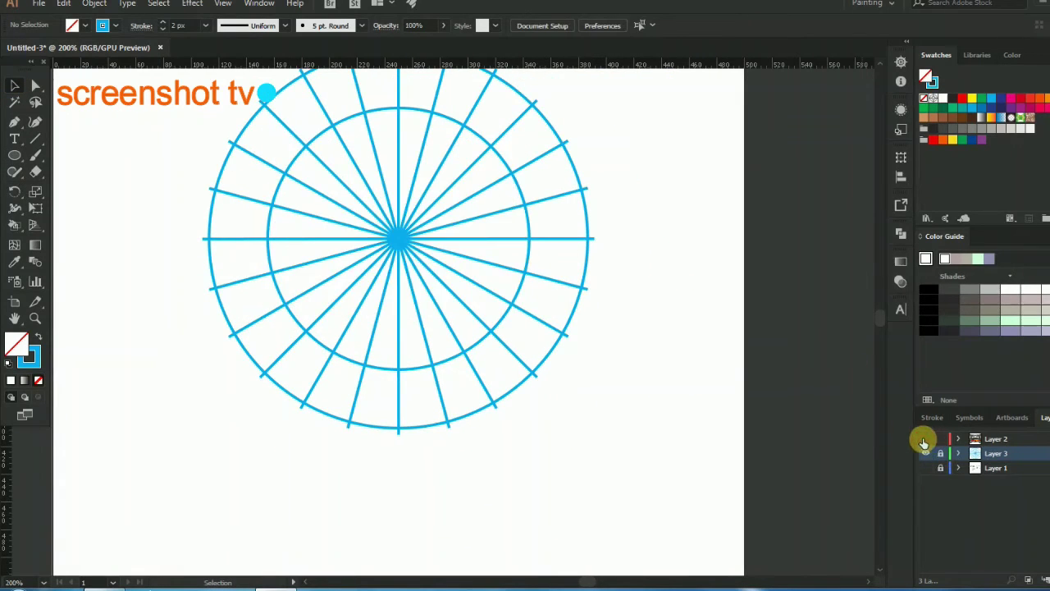
pyautogui.scroll(2, 460, 308)
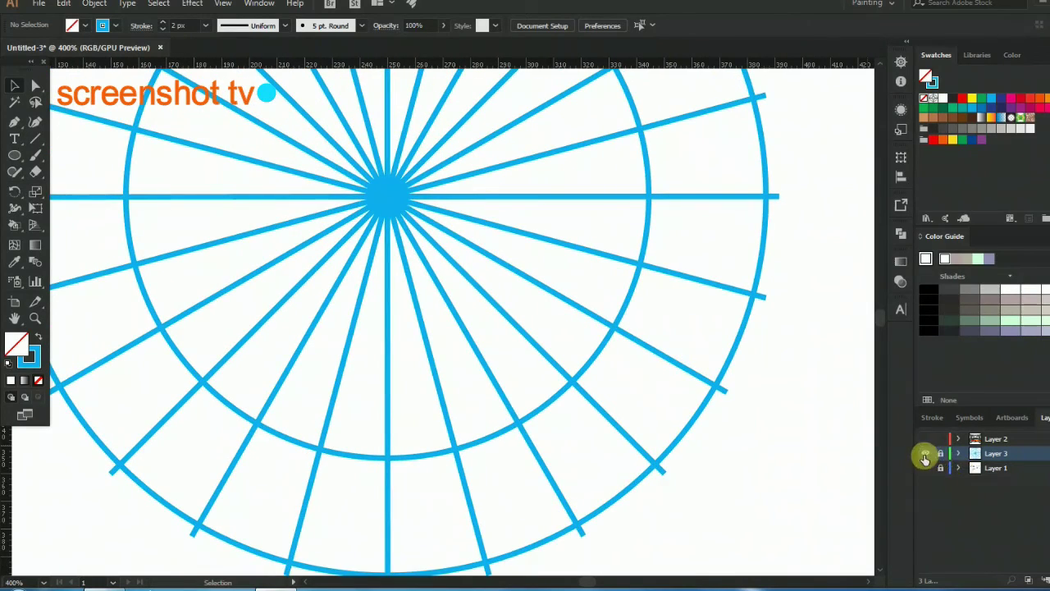
pyautogui.scroll(-2, 788, 398)
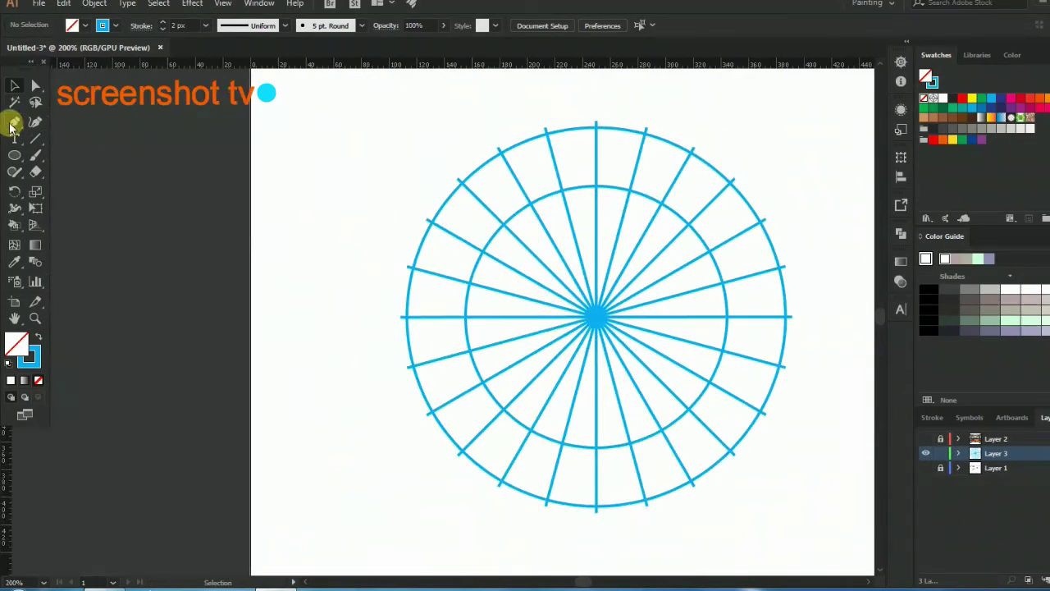
pyautogui.moveTo(385, 150); pyautogui.dragTo(796, 447)
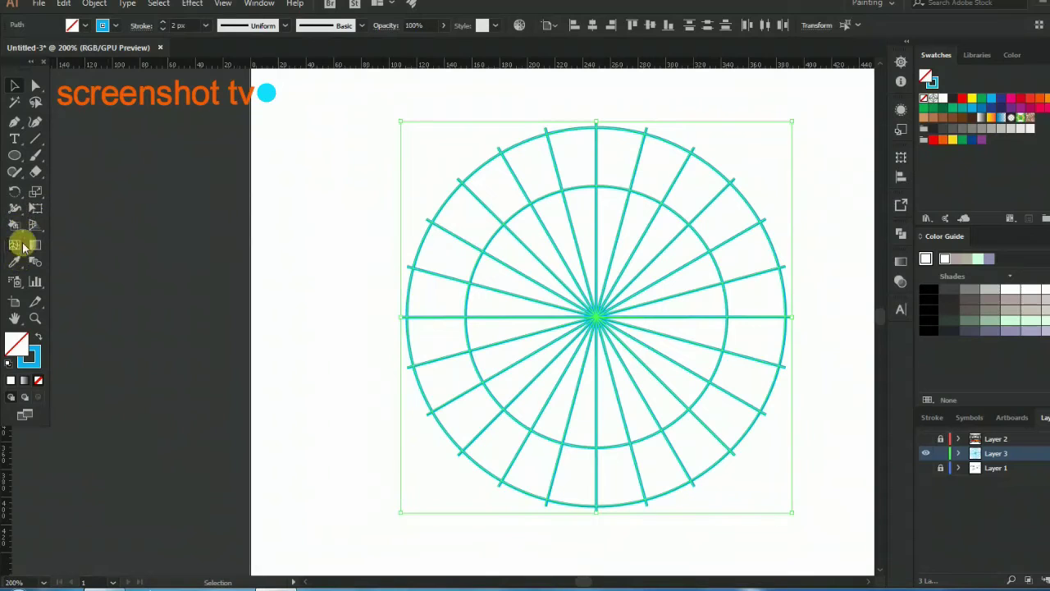
# With Shape Builder, remove the arc pieces and inner spoke around the left wedges
pyautogui.click(14, 211)
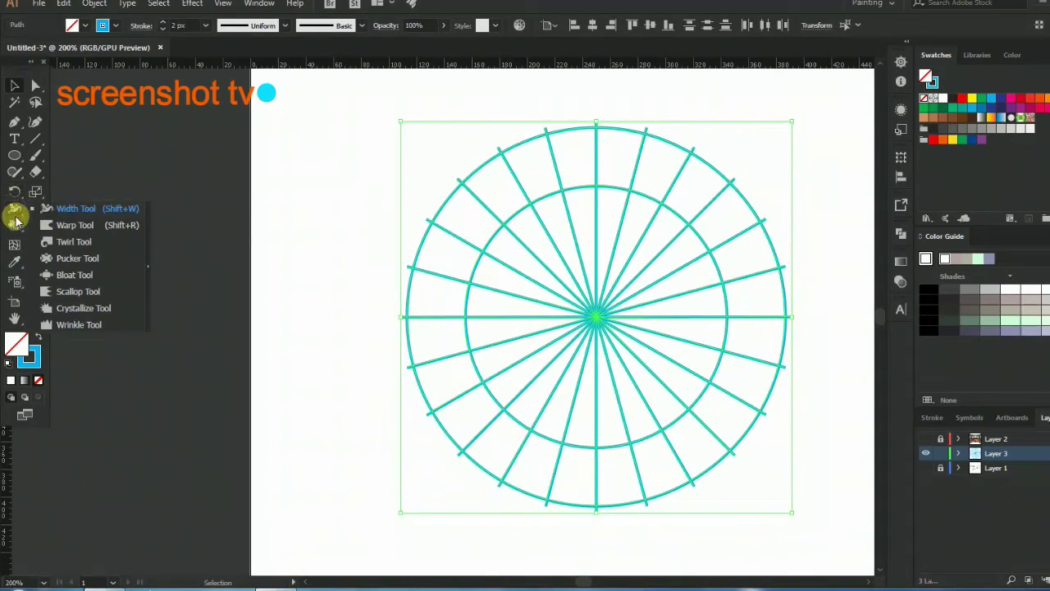
pyautogui.click(14, 224)
pyautogui.click(74, 223)
pyautogui.scroll(1, 464, 247)
pyautogui.scroll(1, 465, 254)
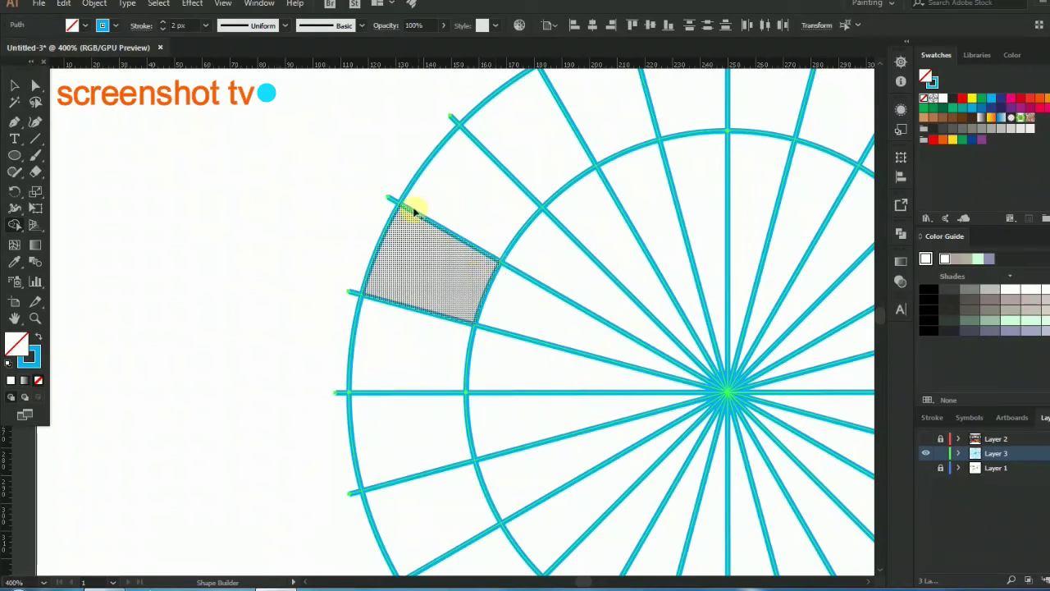
pyautogui.moveTo(408, 222); pyautogui.dragTo(546, 260)
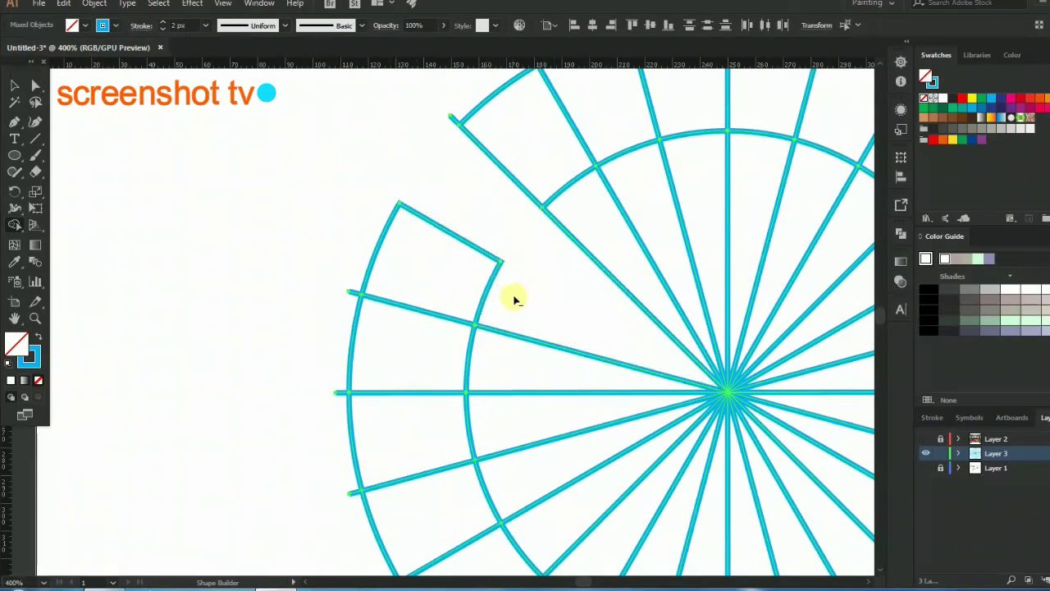
pyautogui.moveTo(514, 300)
pyautogui.mouseDown()
pyautogui.moveTo(441, 228)
pyautogui.moveTo(319, 329)
pyautogui.mouseUp()
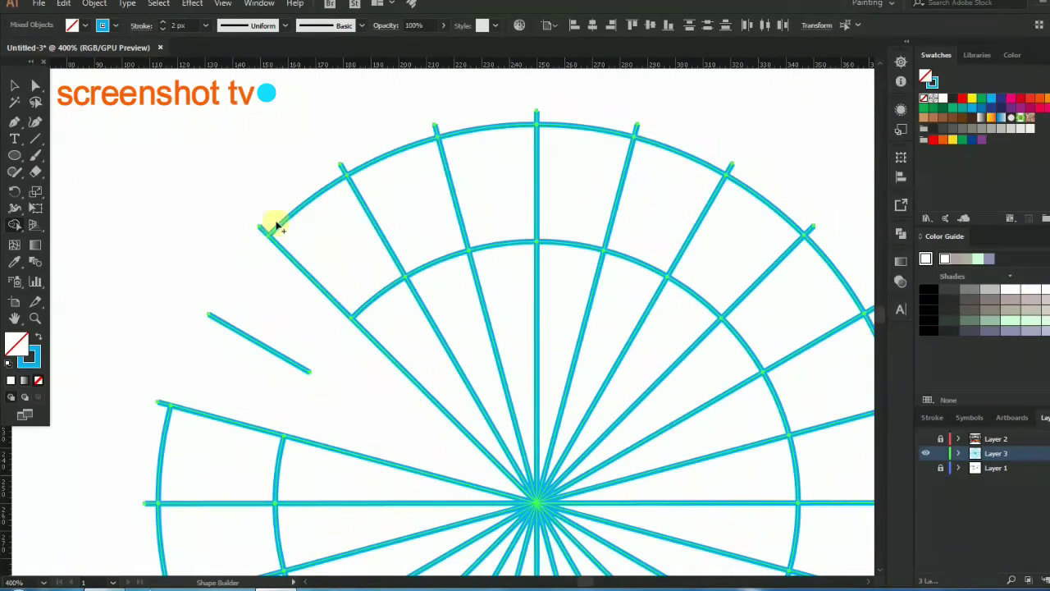
pyautogui.moveTo(316, 180)
pyautogui.mouseDown()
pyautogui.moveTo(383, 321)
pyautogui.moveTo(345, 152)
pyautogui.moveTo(246, 181)
pyautogui.moveTo(302, 268)
pyautogui.mouseUp()
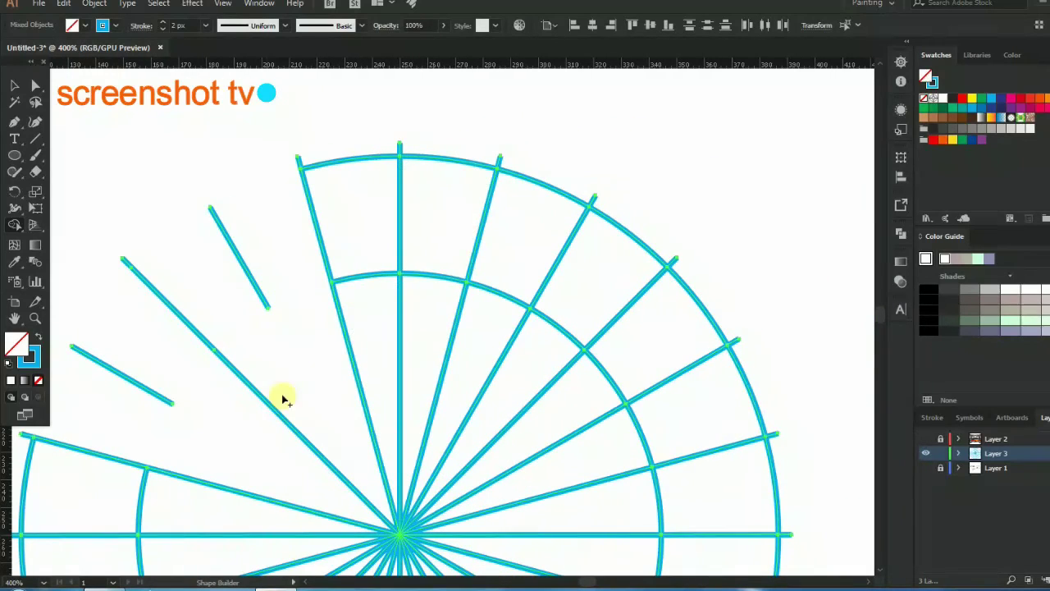
# Erase more left arc pieces, the upper vertical spoke part and a leftover cell
pyautogui.moveTo(343, 191); pyautogui.dragTo(403, 192)
pyautogui.moveTo(323, 342); pyautogui.dragTo(304, 164)
pyautogui.moveTo(391, 259)
pyautogui.mouseDown()
pyautogui.moveTo(345, 197)
pyautogui.moveTo(291, 222)
pyautogui.mouseUp()
pyautogui.moveTo(379, 231)
pyautogui.mouseDown()
pyautogui.moveTo(314, 243)
pyautogui.moveTo(355, 206)
pyautogui.mouseUp()
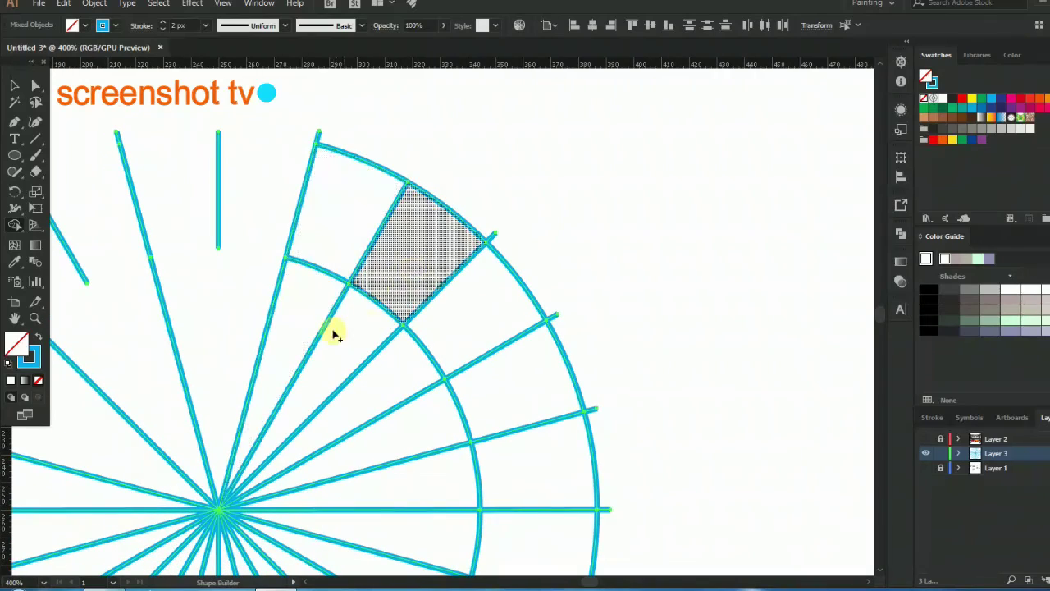
pyautogui.moveTo(334, 333)
pyautogui.mouseDown()
pyautogui.moveTo(368, 304)
pyautogui.moveTo(295, 261)
pyautogui.mouseUp()
pyautogui.keyDown('alt'); pyautogui.click(297, 261); pyautogui.keyUp('alt')
# Delete the next inner wedges, their arc segments and neighbouring outer cells
pyautogui.scroll(-3, 418, 235)
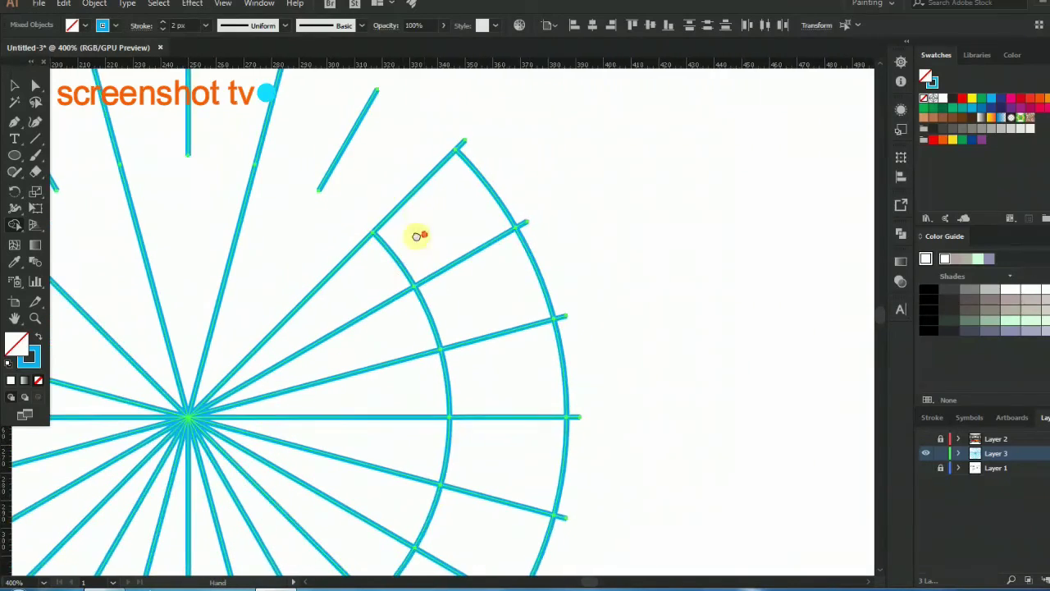
pyautogui.hscroll(4, 429, 211)
pyautogui.scroll(-2, 434, 222)
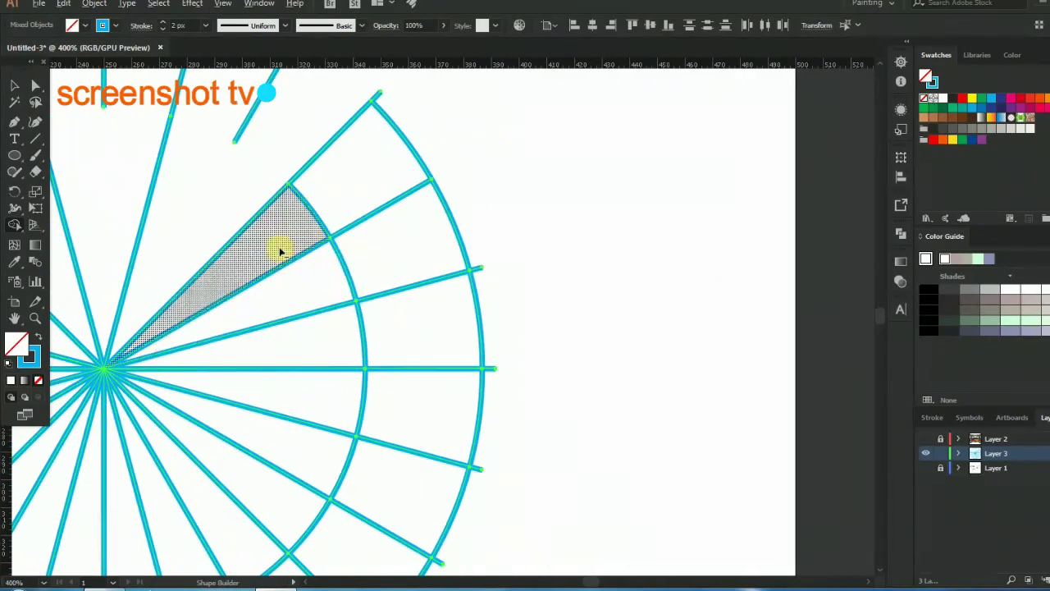
pyautogui.moveTo(281, 244); pyautogui.dragTo(492, 237)
pyautogui.scroll(2, 338, 273)
pyautogui.keyDown('alt'); pyautogui.click(338, 272); pyautogui.keyUp('alt')
pyautogui.scroll(-3, 435, 271)
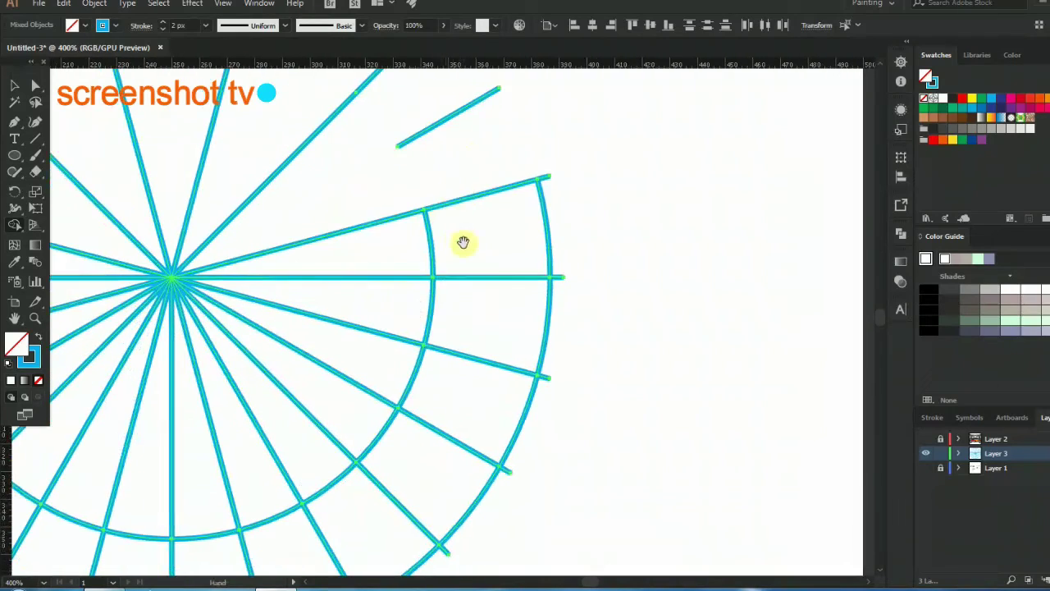
pyautogui.hscroll(1, 485, 237)
pyautogui.scroll(-1, 492, 246)
pyautogui.moveTo(369, 201); pyautogui.dragTo(518, 195)
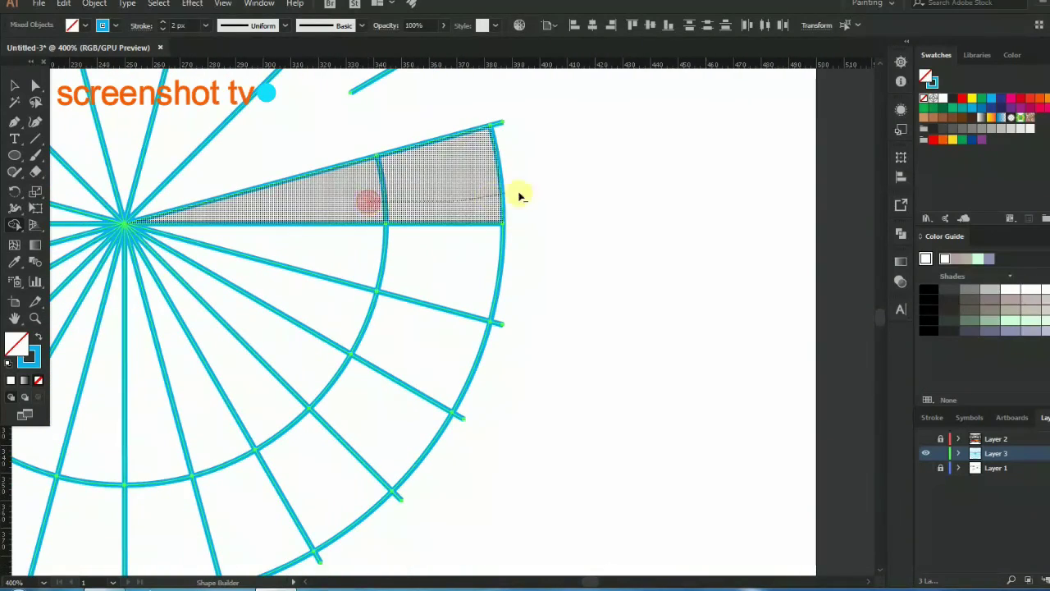
pyautogui.moveTo(366, 249)
pyautogui.mouseDown()
pyautogui.moveTo(515, 271)
pyautogui.moveTo(534, 222)
pyautogui.moveTo(445, 206)
pyautogui.mouseUp()
# Delete the outer wedge cells and arc cells around the right and lower wedges
pyautogui.scroll(-2, 551, 230)
pyautogui.scroll(-1, 512, 218)
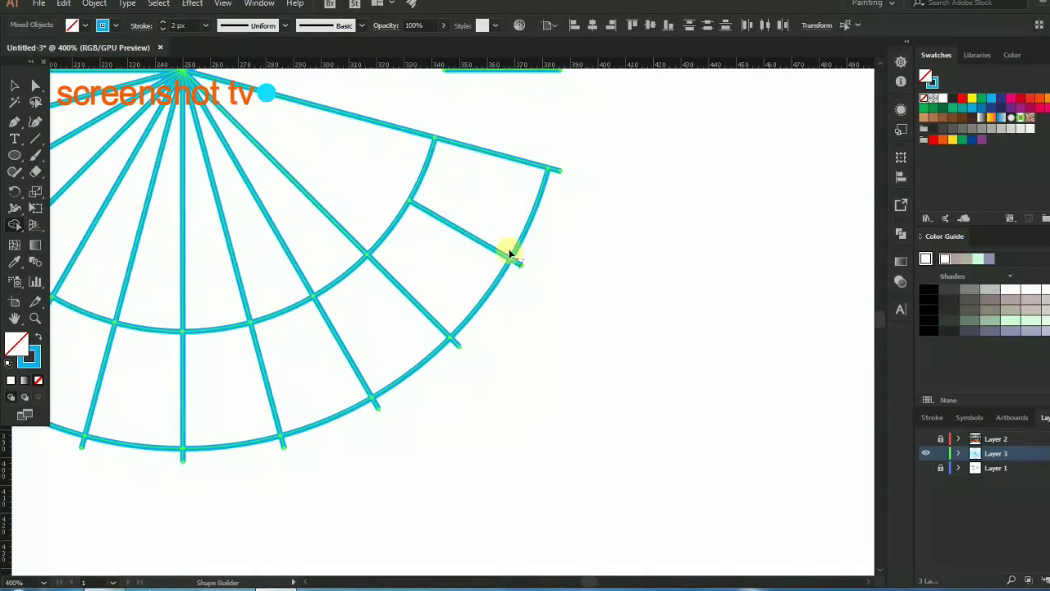
pyautogui.moveTo(399, 164); pyautogui.dragTo(610, 244)
pyautogui.moveTo(369, 216); pyautogui.dragTo(512, 340)
pyautogui.hscroll(-3, 616, 258)
pyautogui.scroll(-1, 616, 258)
pyautogui.hscroll(-2, 583, 272)
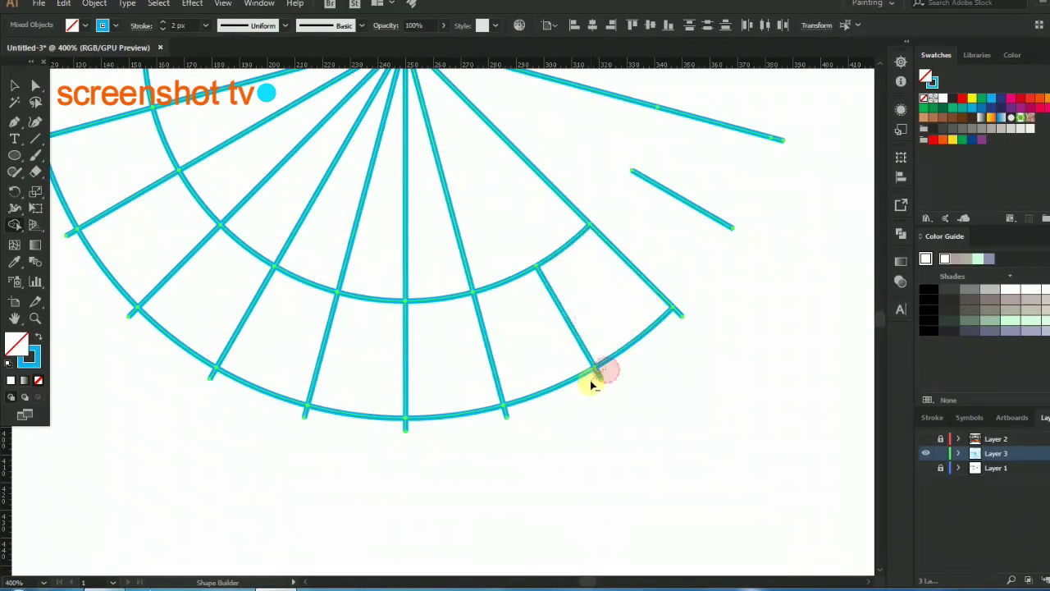
pyautogui.moveTo(539, 235); pyautogui.dragTo(656, 375)
pyautogui.moveTo(528, 359)
pyautogui.mouseDown()
pyautogui.moveTo(607, 427)
pyautogui.moveTo(643, 340)
pyautogui.moveTo(675, 370)
pyautogui.mouseUp()
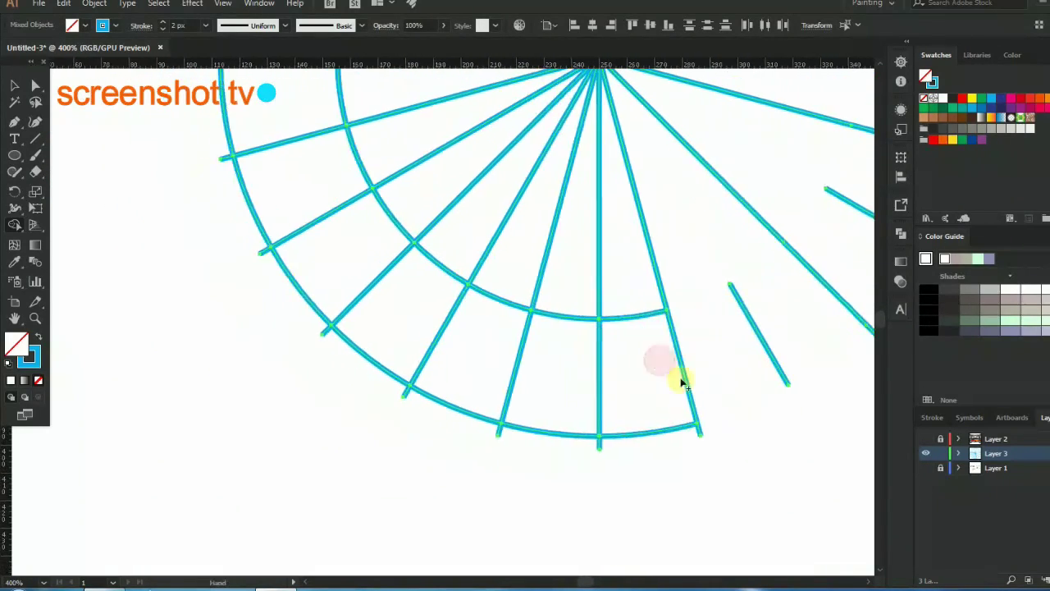
pyautogui.moveTo(625, 309); pyautogui.dragTo(642, 453)
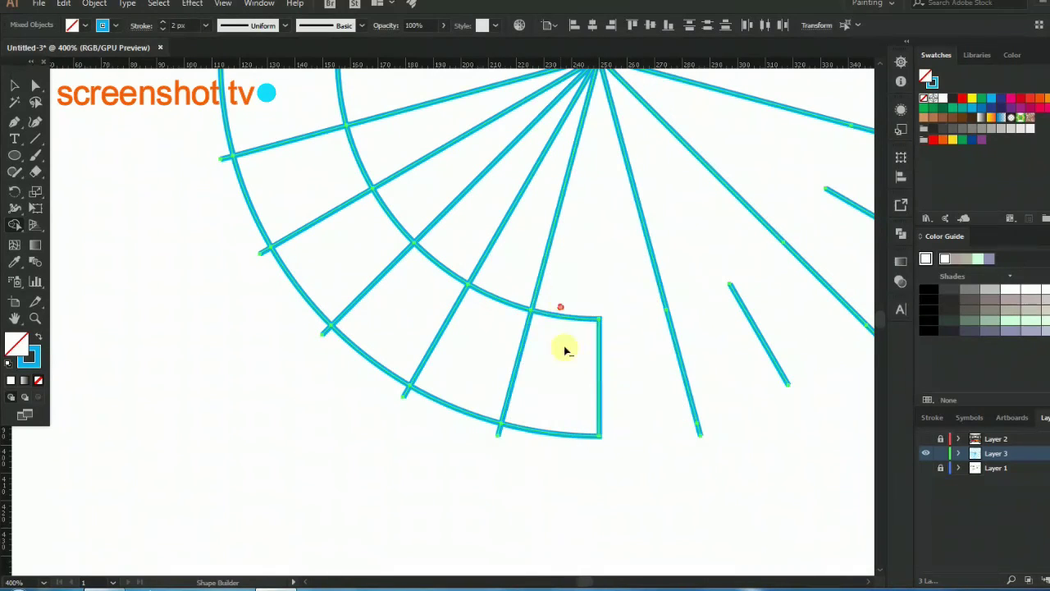
pyautogui.moveTo(518, 394); pyautogui.dragTo(564, 411)
pyautogui.moveTo(449, 410)
pyautogui.mouseDown()
pyautogui.moveTo(544, 300)
pyautogui.moveTo(574, 384)
pyautogui.mouseUp()
# Remove the last lower wedge cells and arc fragments, leaving only plain spokes
pyautogui.scroll(2, 574, 383)
pyautogui.hscroll(-2, 546, 355)
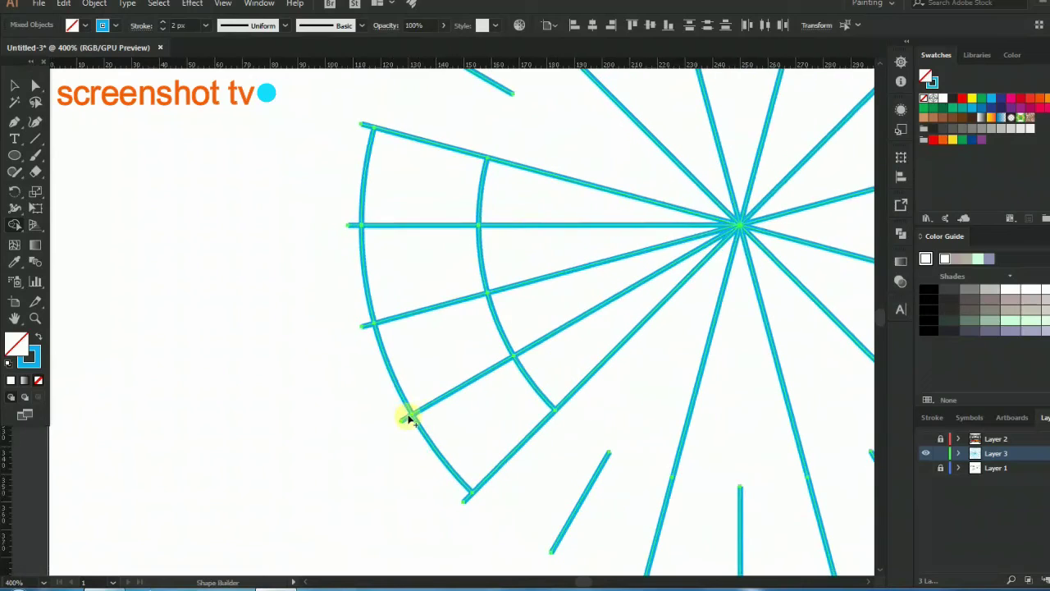
pyautogui.scroll(-1, 432, 402)
pyautogui.moveTo(562, 304); pyautogui.dragTo(599, 320)
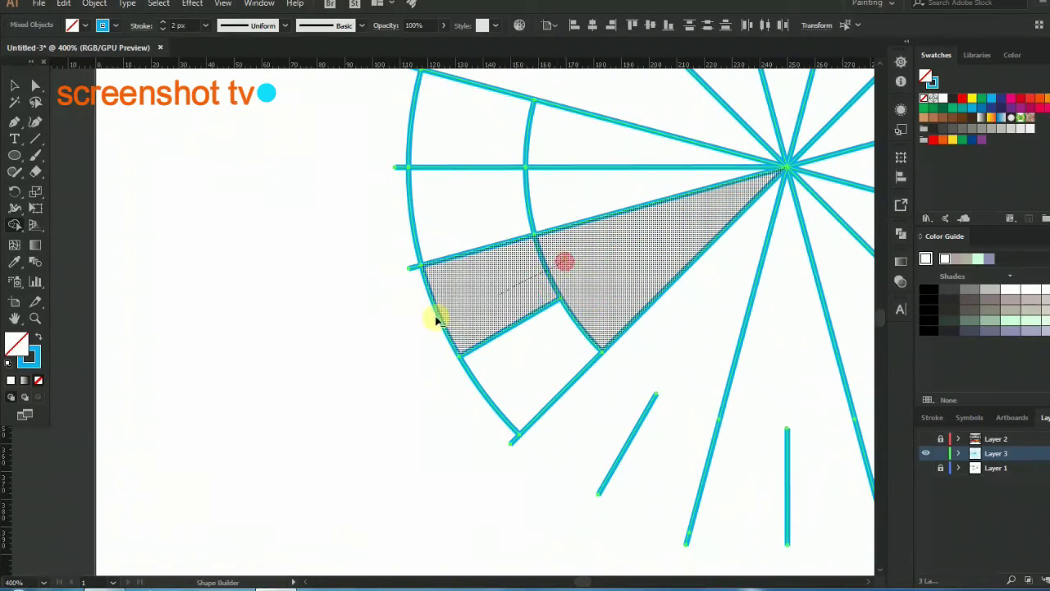
pyautogui.keyDown('alt'); pyautogui.click(599, 320); pyautogui.keyUp('alt')
pyautogui.scroll(2, 586, 403)
pyautogui.scroll(1, 492, 345)
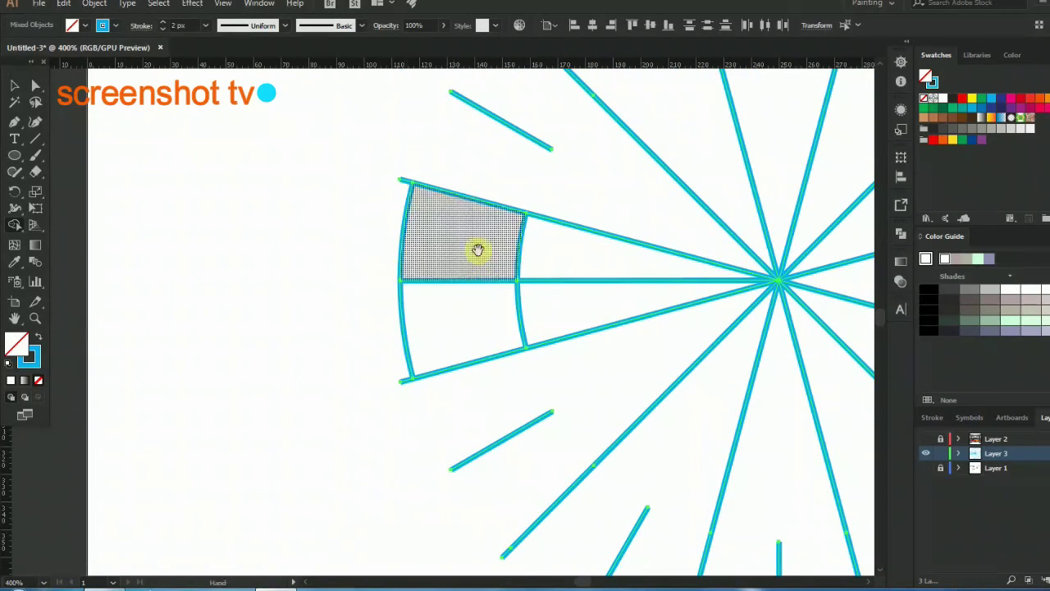
pyautogui.scroll(1, 478, 249)
pyautogui.keyDown('alt'); pyautogui.click(564, 287); pyautogui.keyUp('alt')
pyautogui.keyDown('alt'); pyautogui.click(588, 311); pyautogui.keyUp('alt')
pyautogui.keyDown('alt'); pyautogui.click(386, 347); pyautogui.keyUp('alt')
# Select the whole finished starburst
pyautogui.scroll(-1, 418, 293)
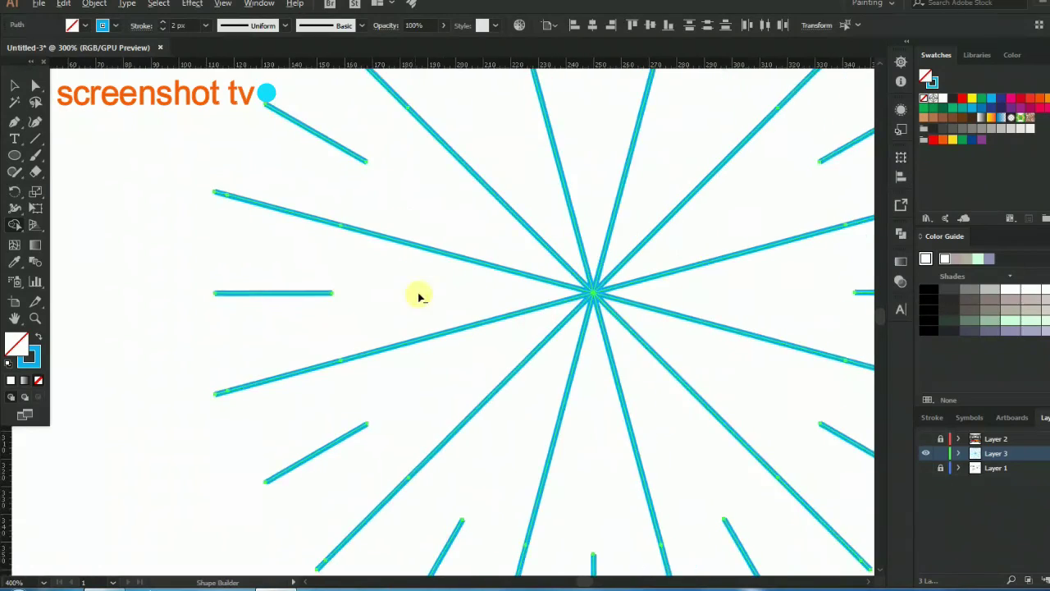
pyautogui.hscroll(2, 444, 322)
pyautogui.scroll(1, 444, 321)
pyautogui.scroll(-1, 449, 309)
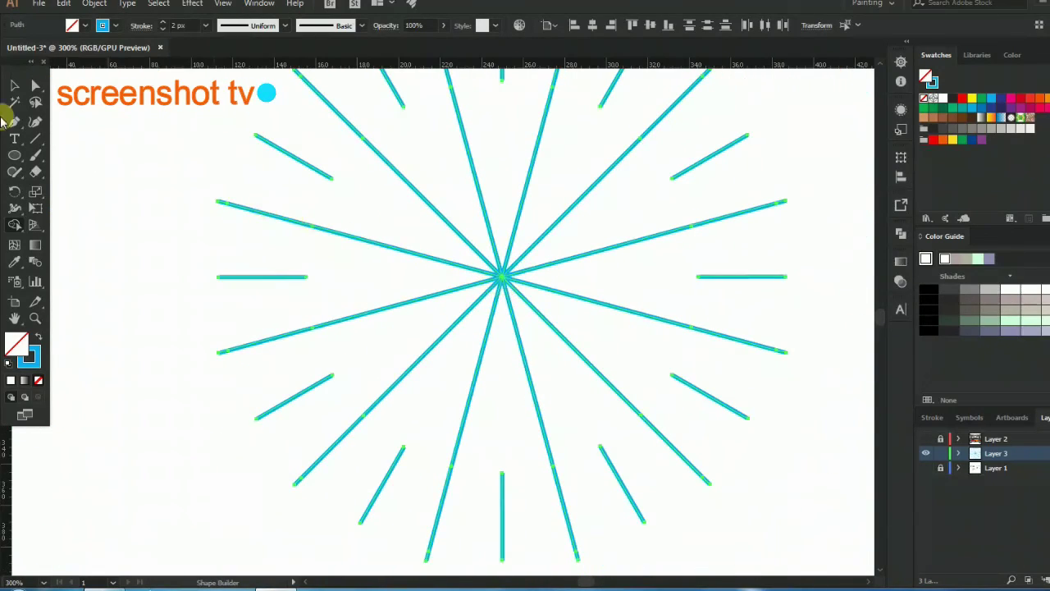
pyautogui.click(14, 85)
# Deselect the starburst and make the sofa-burger artwork layer visible again
pyautogui.click(85, 135)
pyautogui.hotkey('ctrl', '-')
pyautogui.click(927, 439)
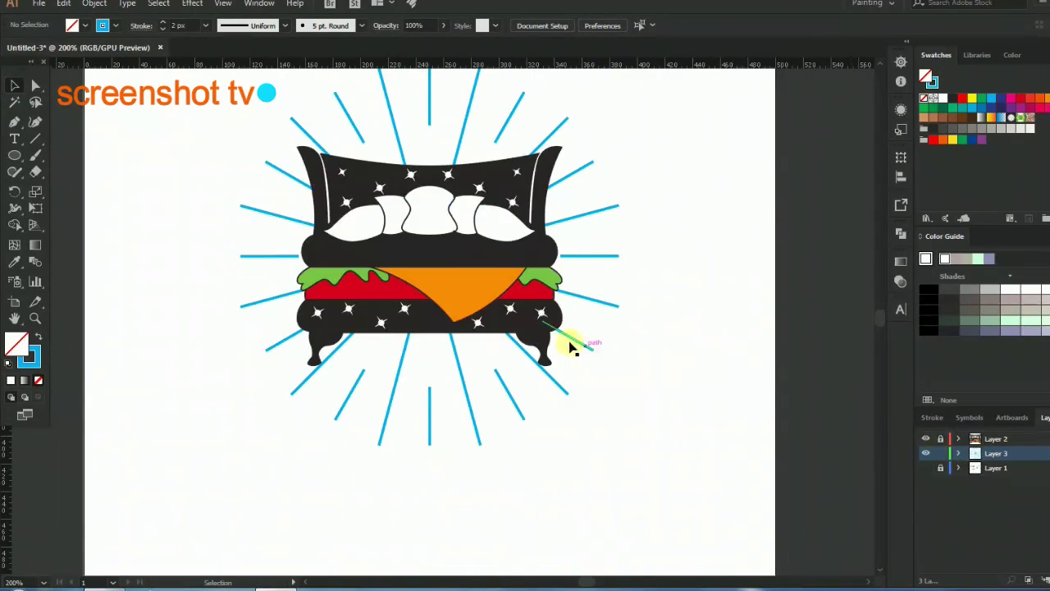
pyautogui.hscroll(-1, 680, 272)
pyautogui.hscroll(-1, 680, 269)
pyautogui.hscroll(-1, 680, 266)
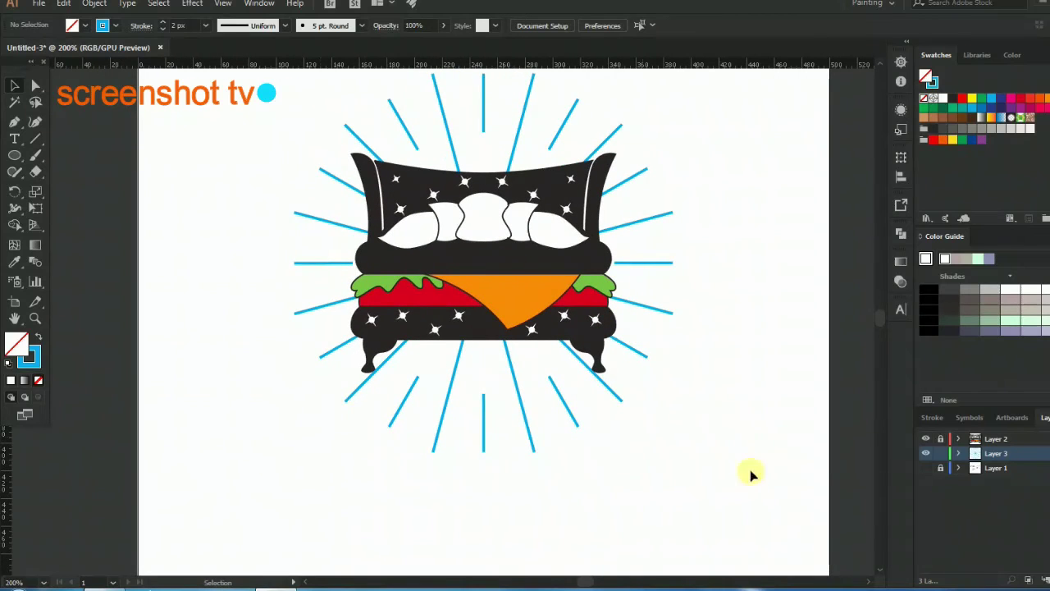
# Marquee-select and remove the rays lying below the sofa-burger
pyautogui.moveTo(465, 433); pyautogui.dragTo(329, 392)
pyautogui.moveTo(643, 468); pyautogui.dragTo(656, 474)
pyautogui.click(586, 436)
pyautogui.scroll(2, 640, 410)
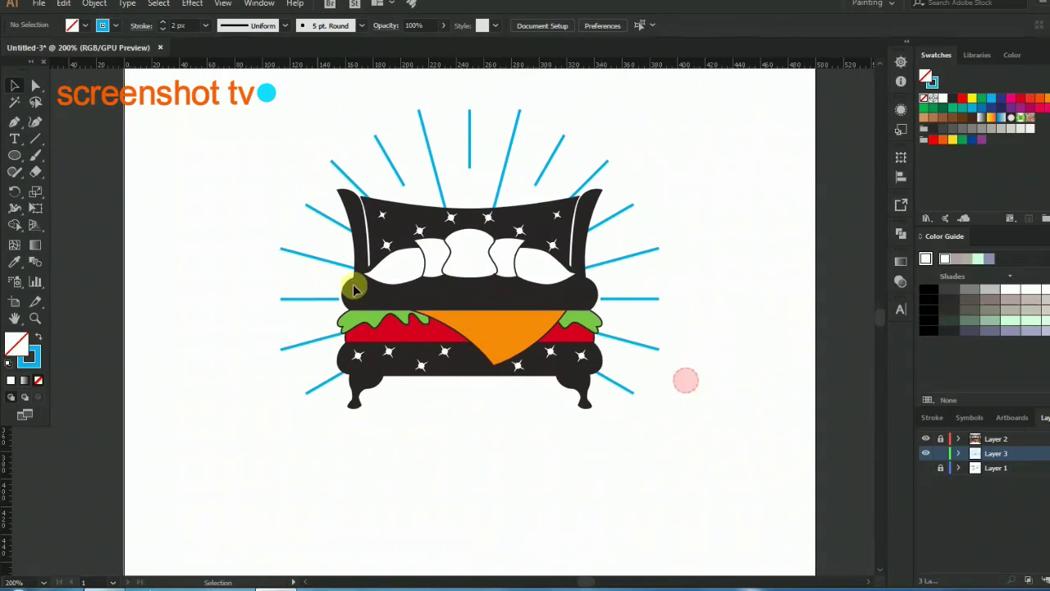
pyautogui.click(15, 139)
pyautogui.scroll(-3, 232, 145)
# Place centre-aligned 60 pt sample text below the sofa-burger
pyautogui.scroll(4, 398, 353)
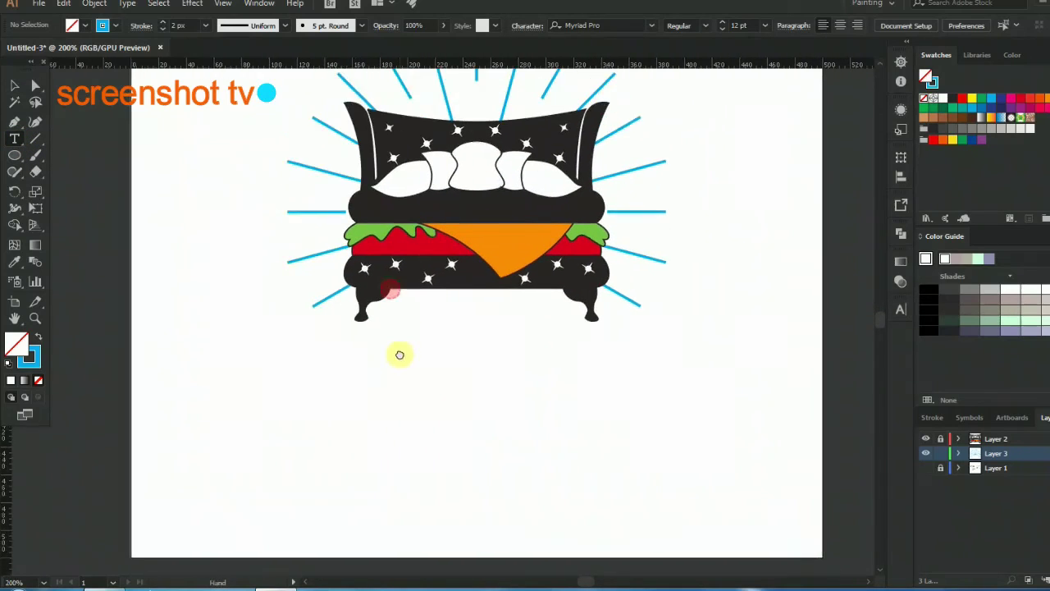
pyautogui.scroll(-1, 444, 364)
pyautogui.click(367, 369)
pyautogui.press('Escape')
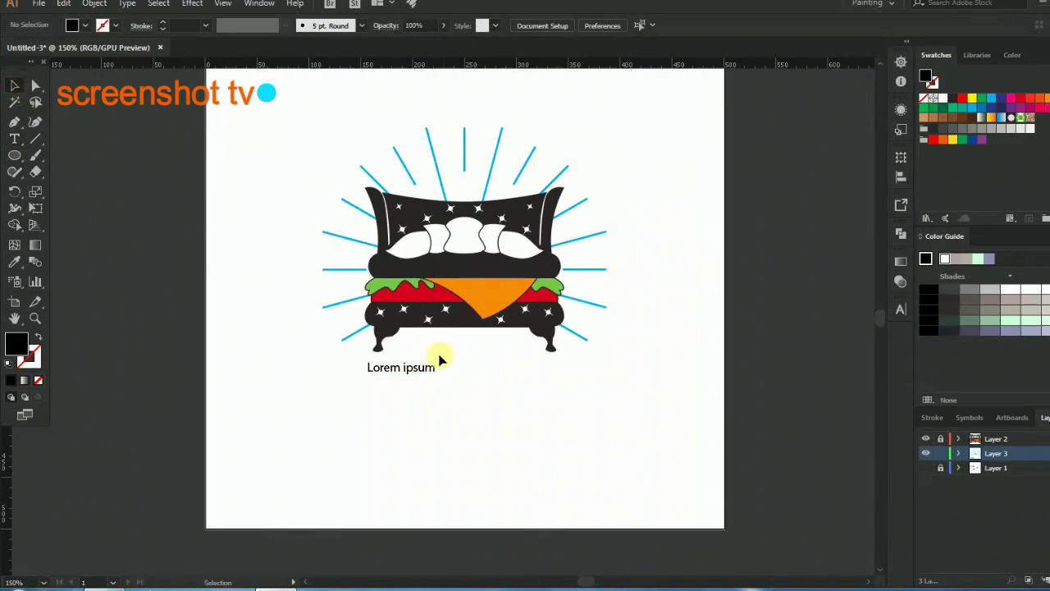
pyautogui.click(741, 35)
pyautogui.click(663, 24)
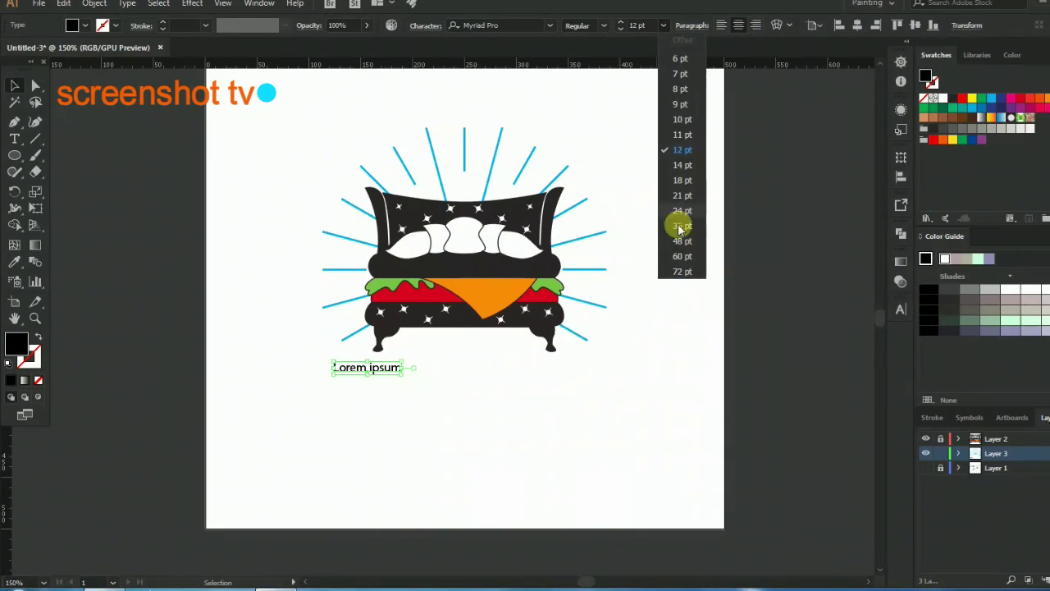
pyautogui.click(678, 222)
pyautogui.moveTo(519, 370)
pyautogui.mouseDown()
pyautogui.moveTo(548, 384)
pyautogui.moveTo(617, 386)
pyautogui.mouseUp()
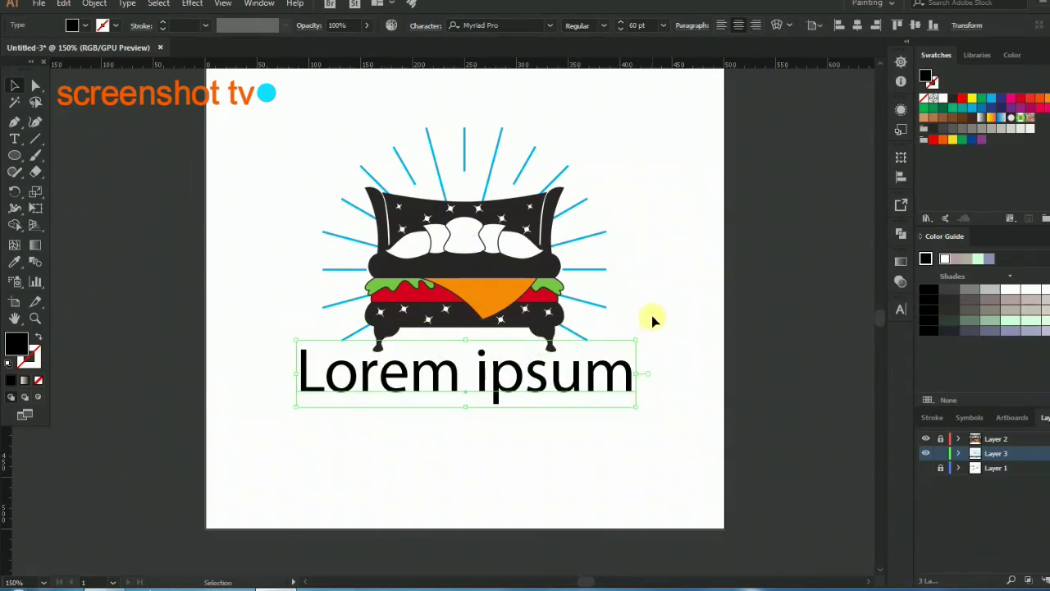
# Retype the text as 'COMPANY' and apply Bebas Regular from favourites
pyautogui.press('t')
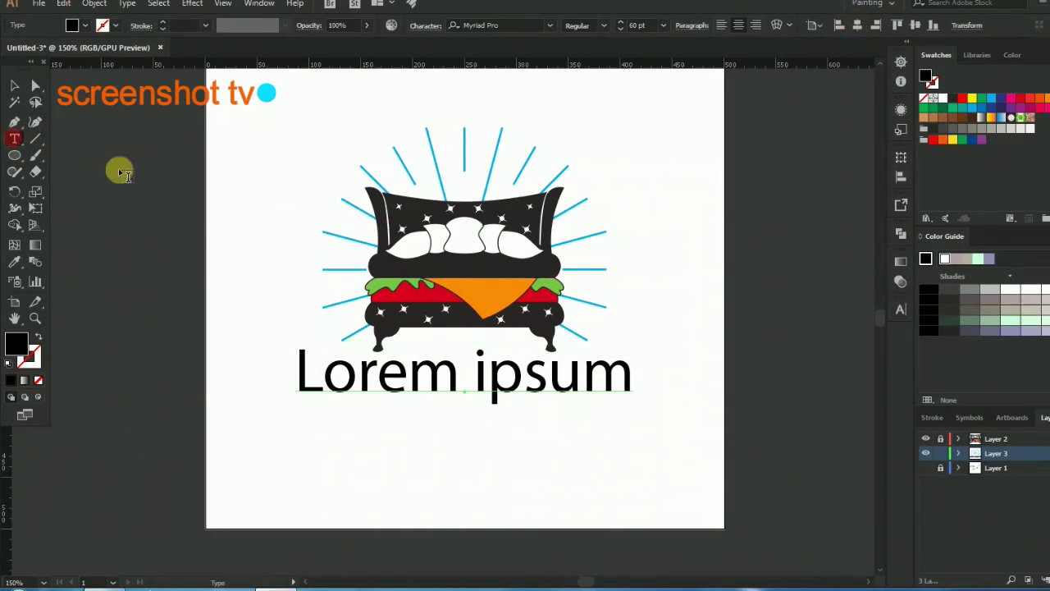
pyautogui.moveTo(295, 375)
pyautogui.mouseDown()
pyautogui.moveTo(872, 403)
pyautogui.moveTo(906, 394)
pyautogui.mouseUp()
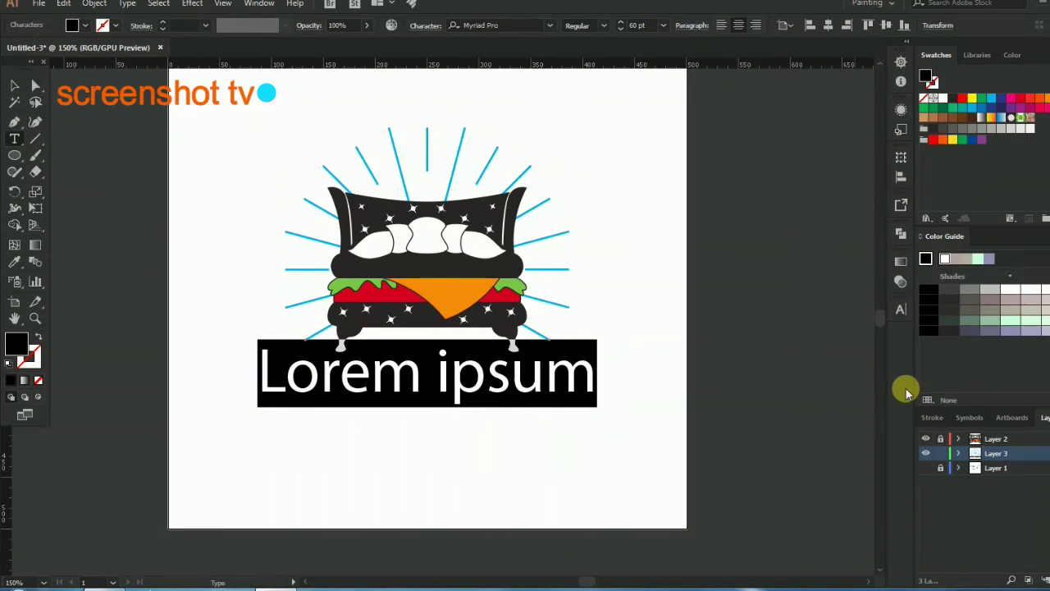
pyautogui.write('COMPAN')
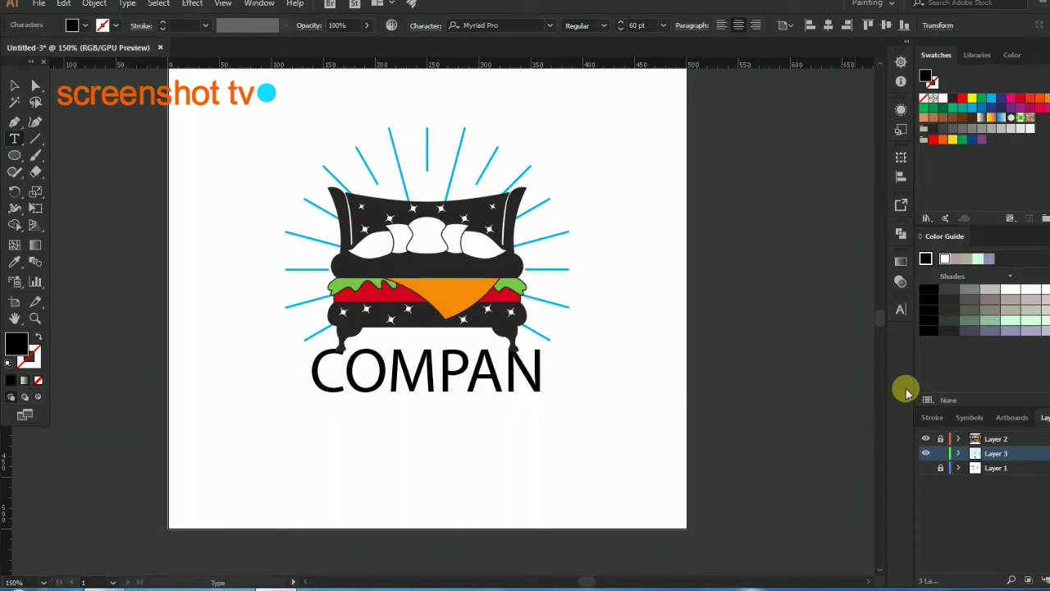
pyautogui.write('Y')
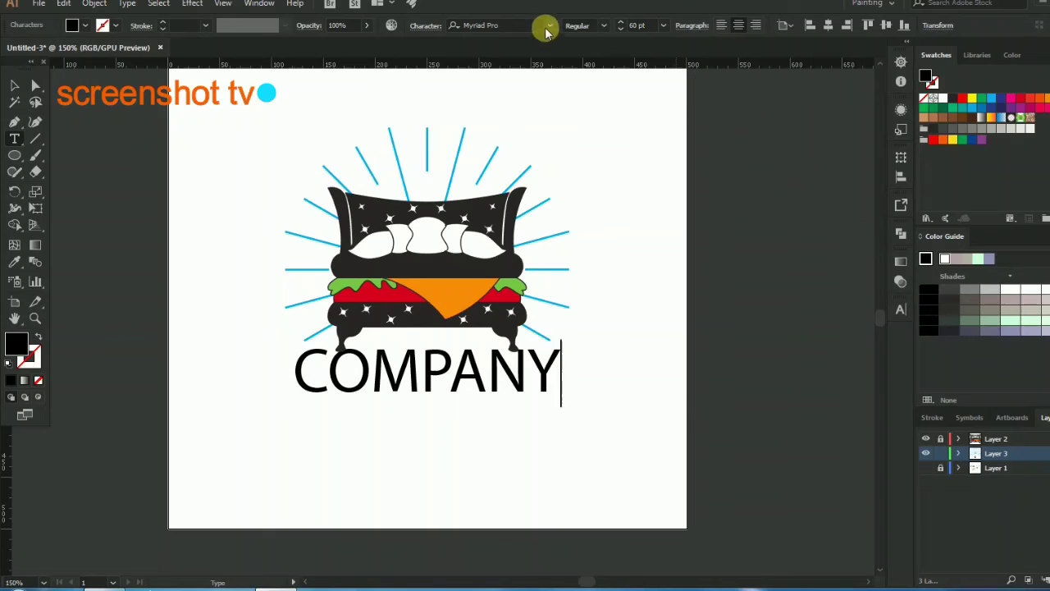
pyautogui.click(548, 30)
pyautogui.click(586, 43)
pyautogui.click(501, 82)
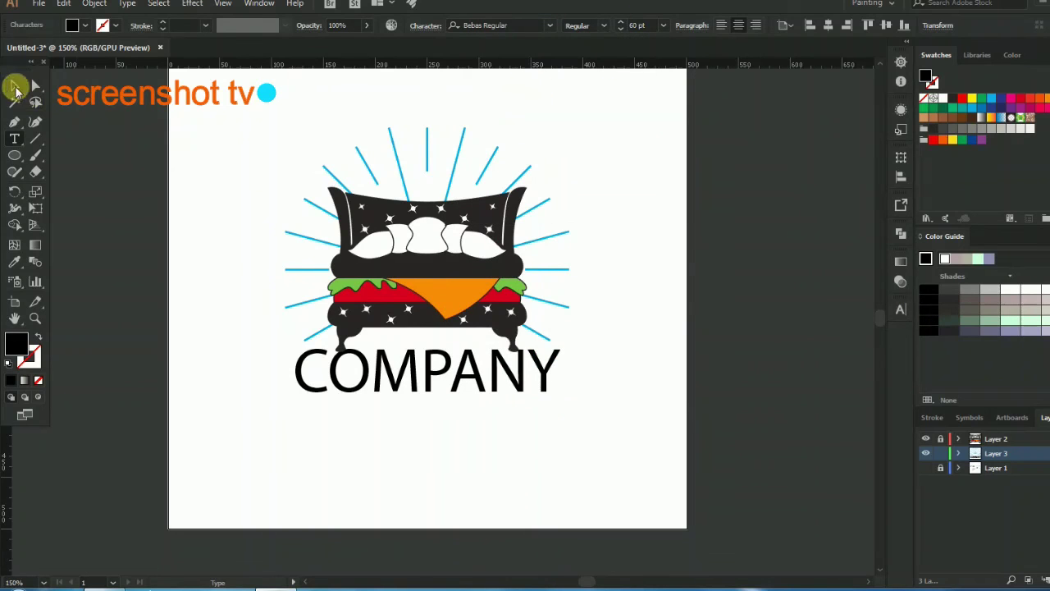
# Reselect the COMPANY object and apply Bebas Regular to all of it
pyautogui.click(15, 85)
pyautogui.click(629, 401)
pyautogui.click(542, 381)
pyautogui.click(549, 25)
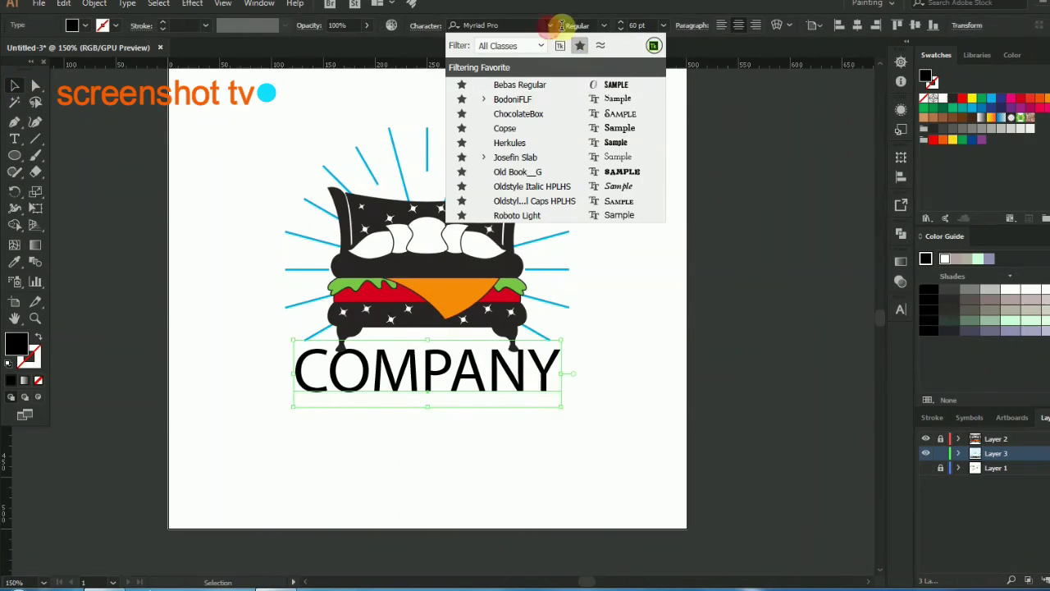
pyautogui.click(593, 85)
pyautogui.hotkey('ctrl', '+')
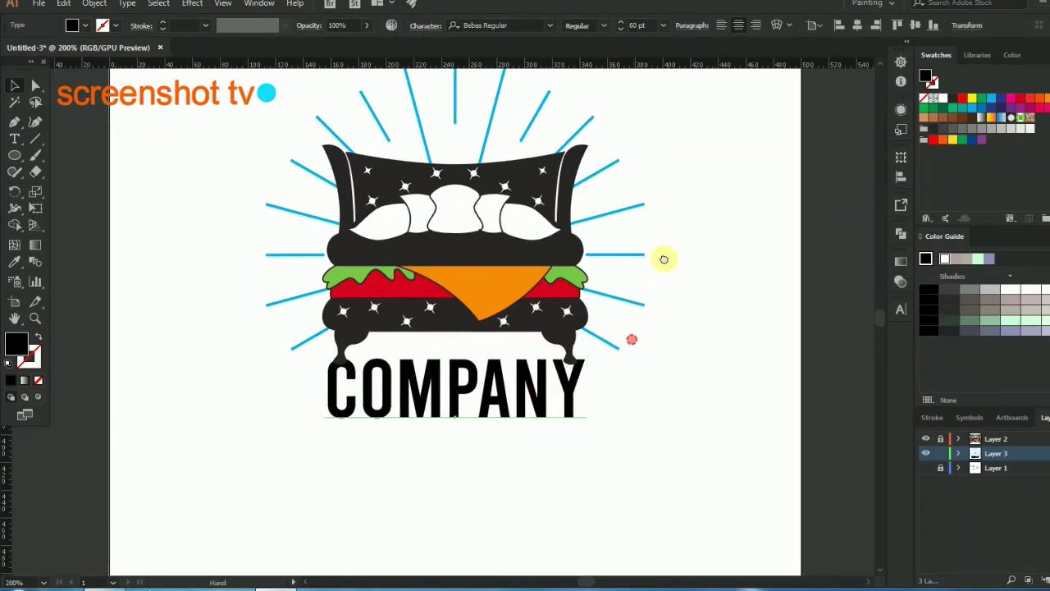
pyautogui.hotkey('ctrl', '-')
# Centre COMPANY horizontally on the artboard and set its tracking to 50
pyautogui.moveTo(605, 334); pyautogui.dragTo(581, 359)
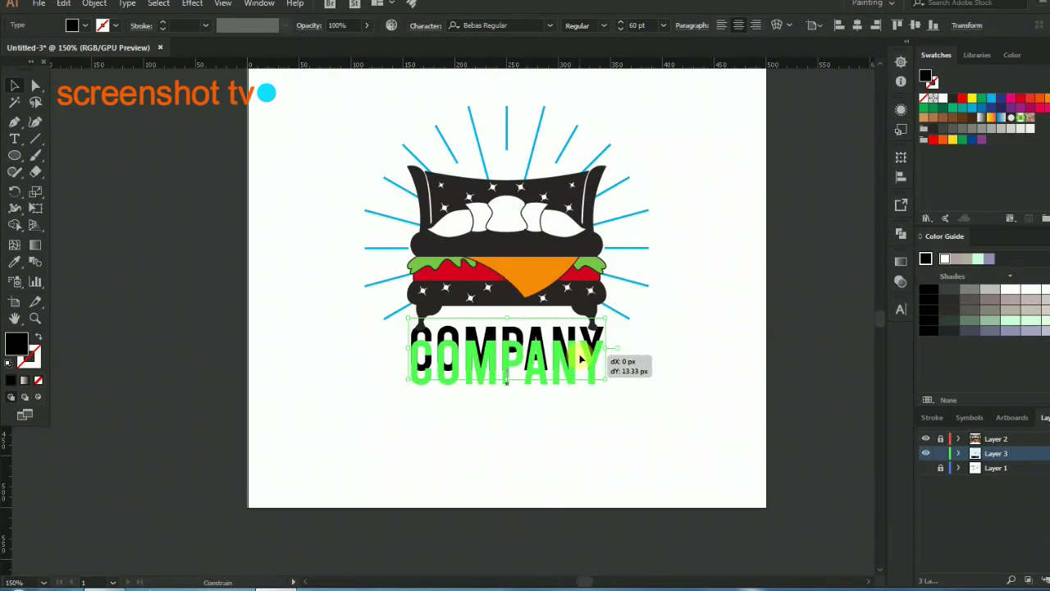
pyautogui.click(567, 369)
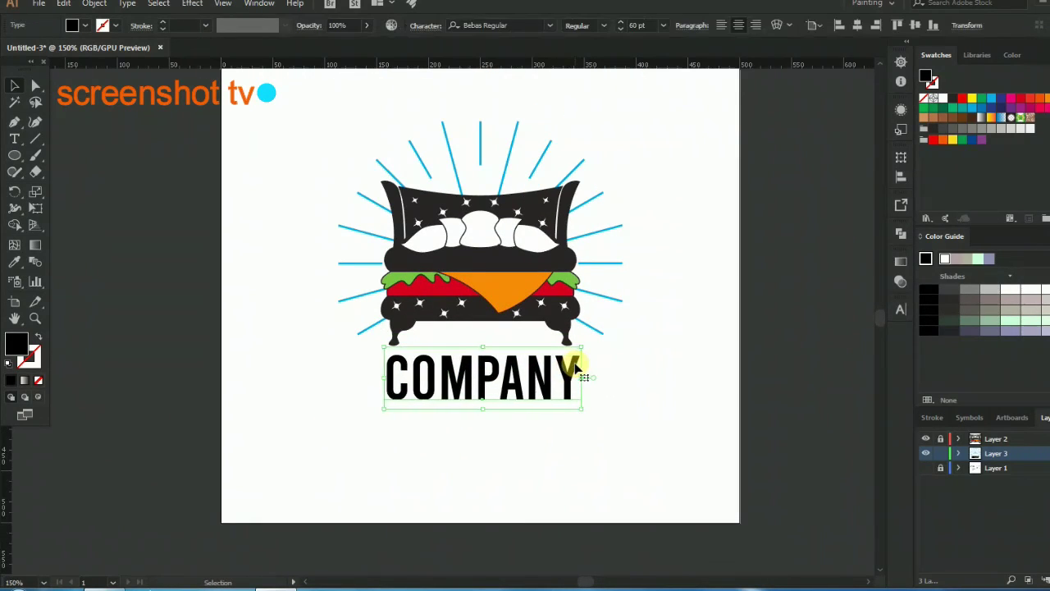
pyautogui.click(858, 25)
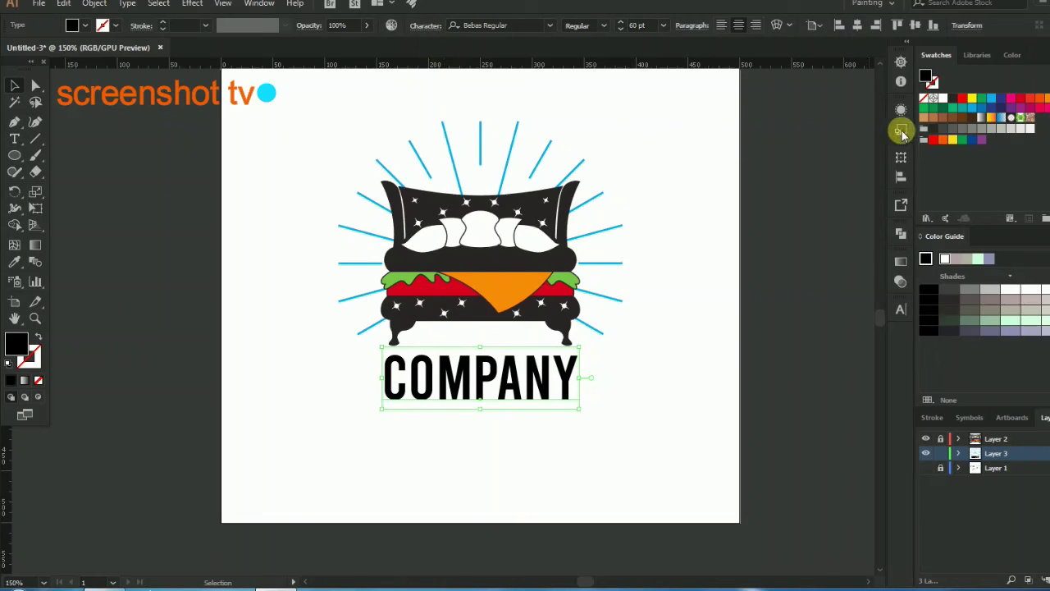
pyautogui.click(425, 26)
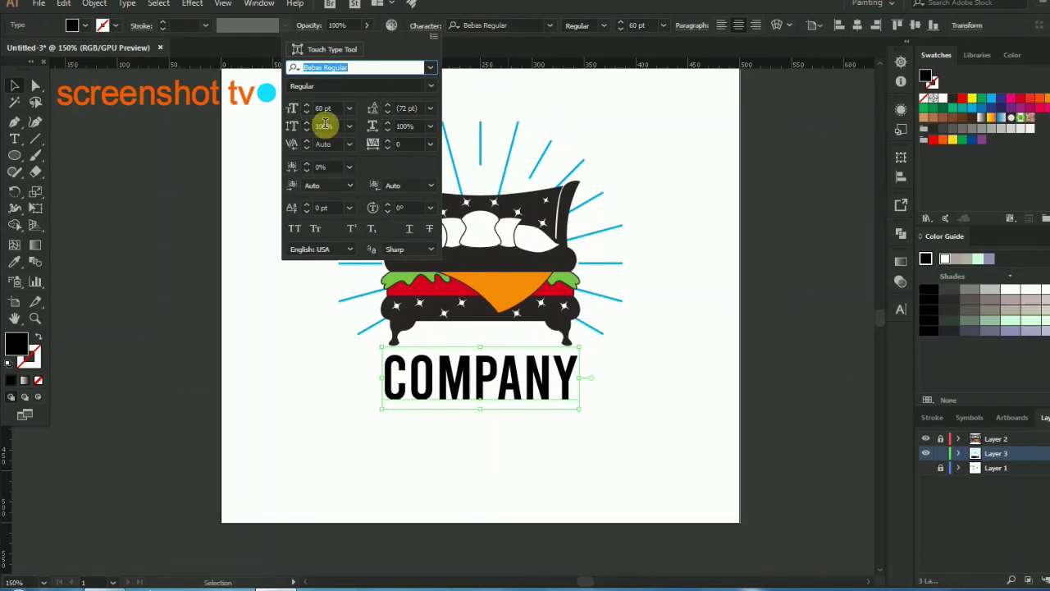
pyautogui.click(430, 144)
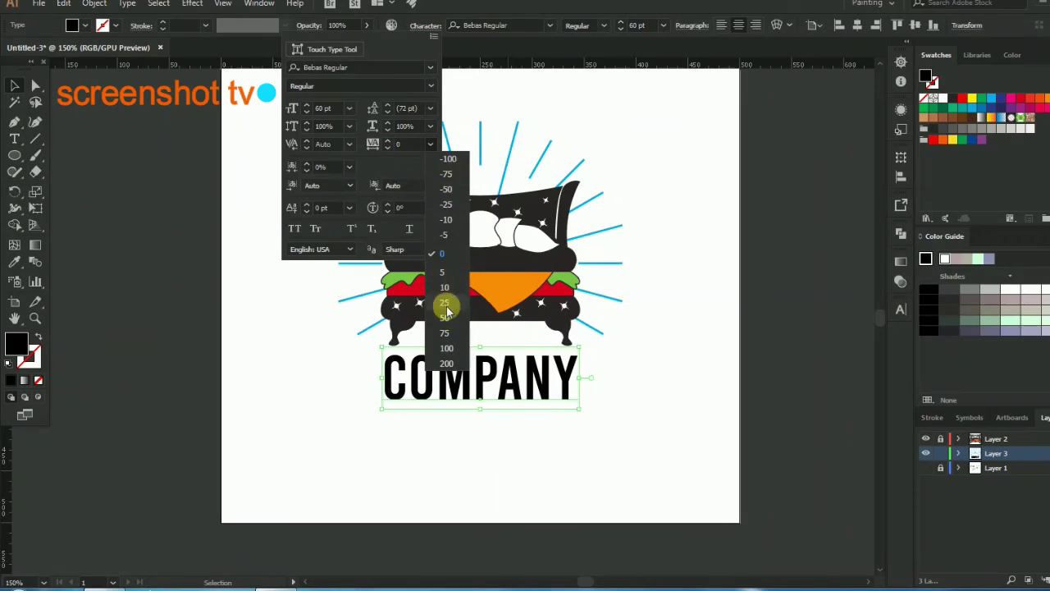
pyautogui.click(450, 322)
pyautogui.moveTo(651, 344); pyautogui.dragTo(668, 300)
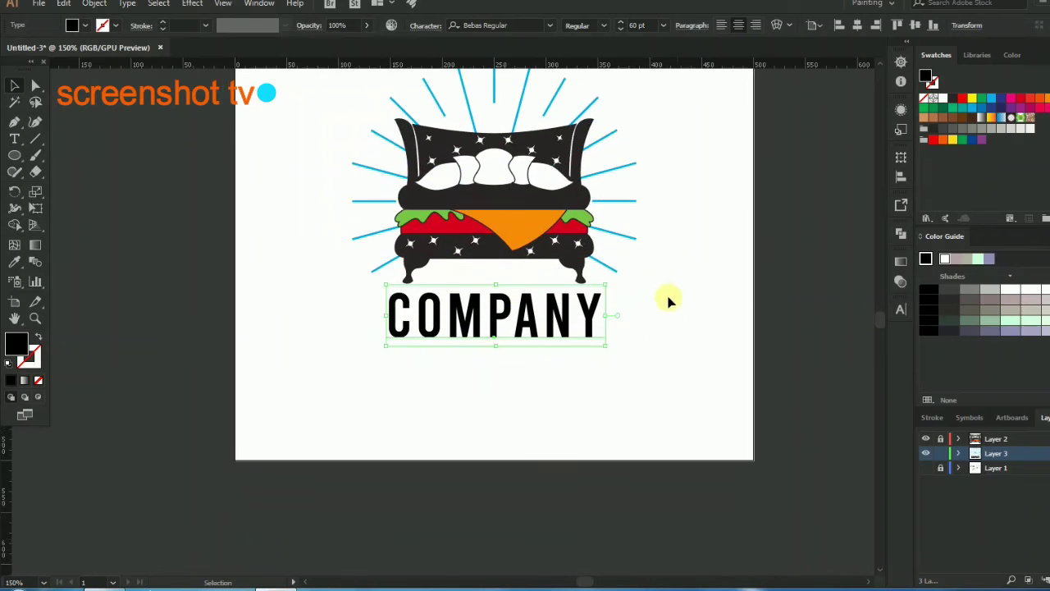
pyautogui.click(668, 300)
# Duplicate COMPANY beneath itself as a 24 pt copy in the Copse font
pyautogui.moveTo(563, 316); pyautogui.dragTo(563, 375)
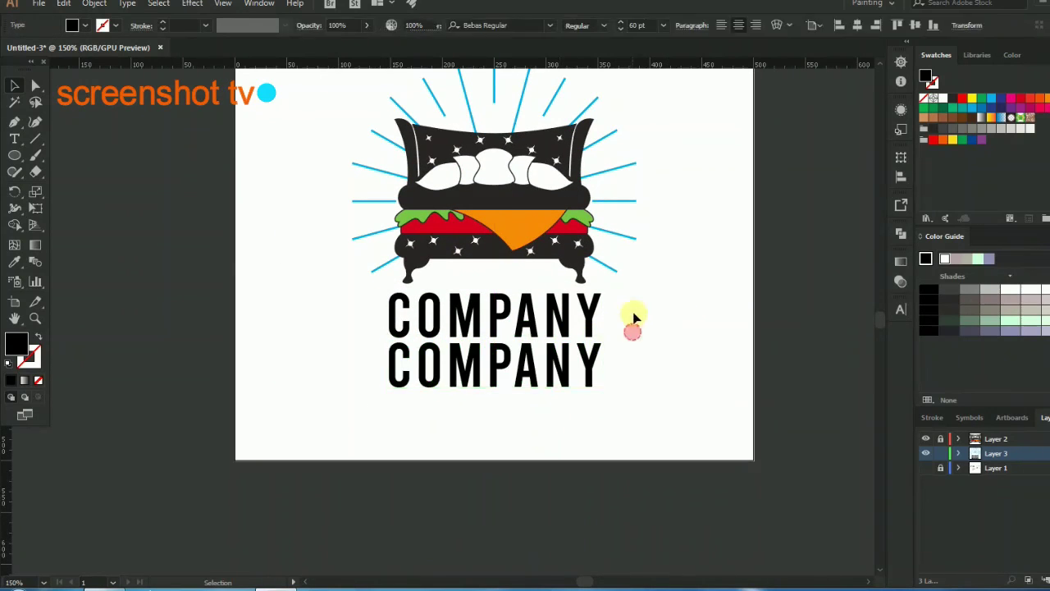
pyautogui.click(664, 26)
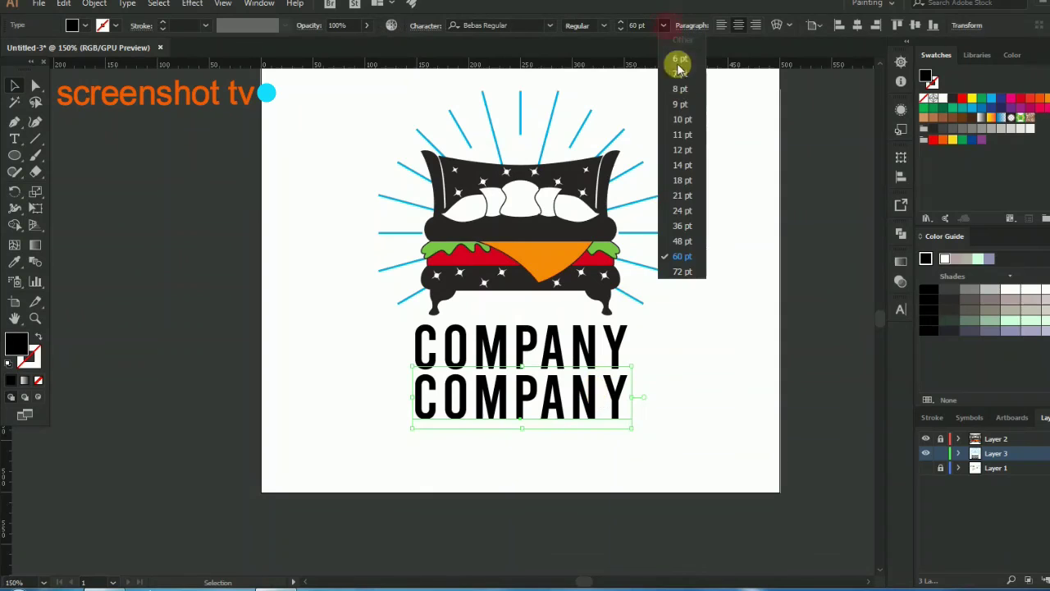
pyautogui.click(682, 206)
pyautogui.moveTo(553, 412)
pyautogui.mouseDown()
pyautogui.moveTo(609, 379)
pyautogui.moveTo(609, 360)
pyautogui.mouseUp()
pyautogui.click(657, 359)
pyautogui.click(605, 408)
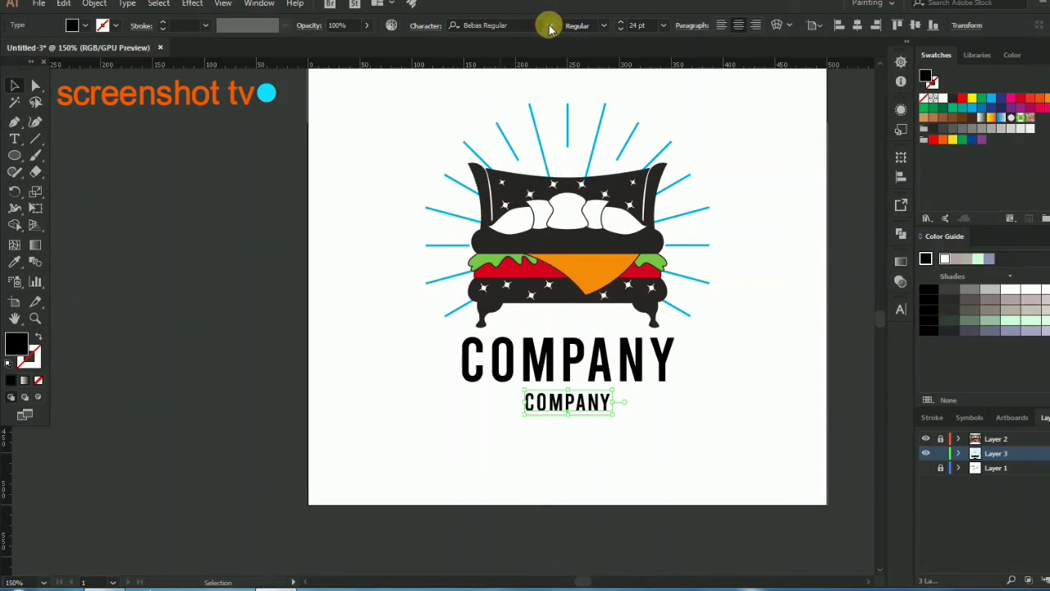
pyautogui.click(550, 26)
pyautogui.click(464, 125)
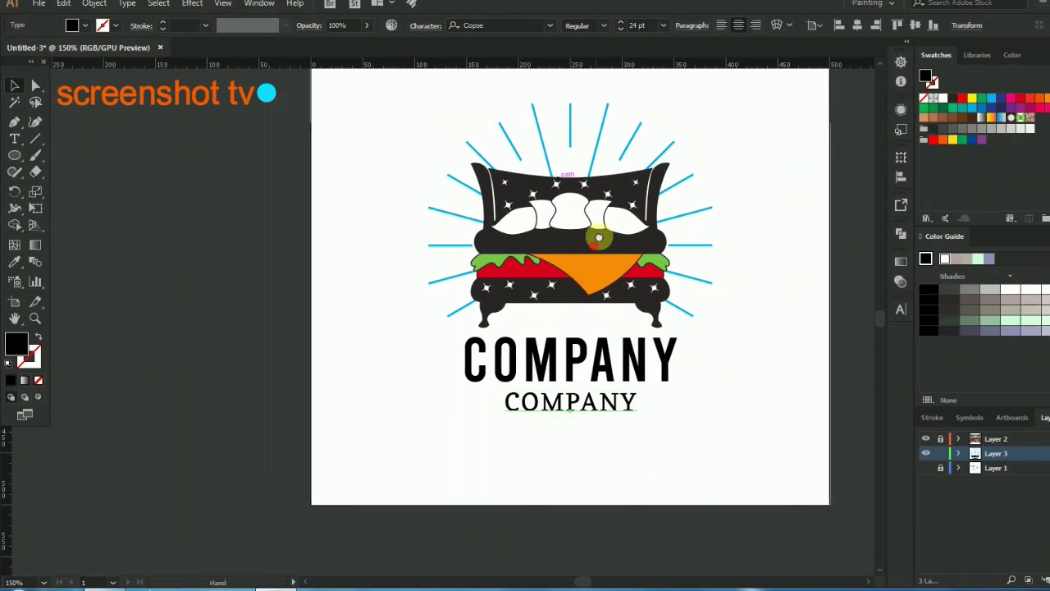
# Retype the small copy to read 'TAGLINE HERE'
pyautogui.moveTo(599, 238); pyautogui.dragTo(601, 219)
pyautogui.click(14, 139)
pyautogui.moveTo(512, 386); pyautogui.dragTo(776, 380)
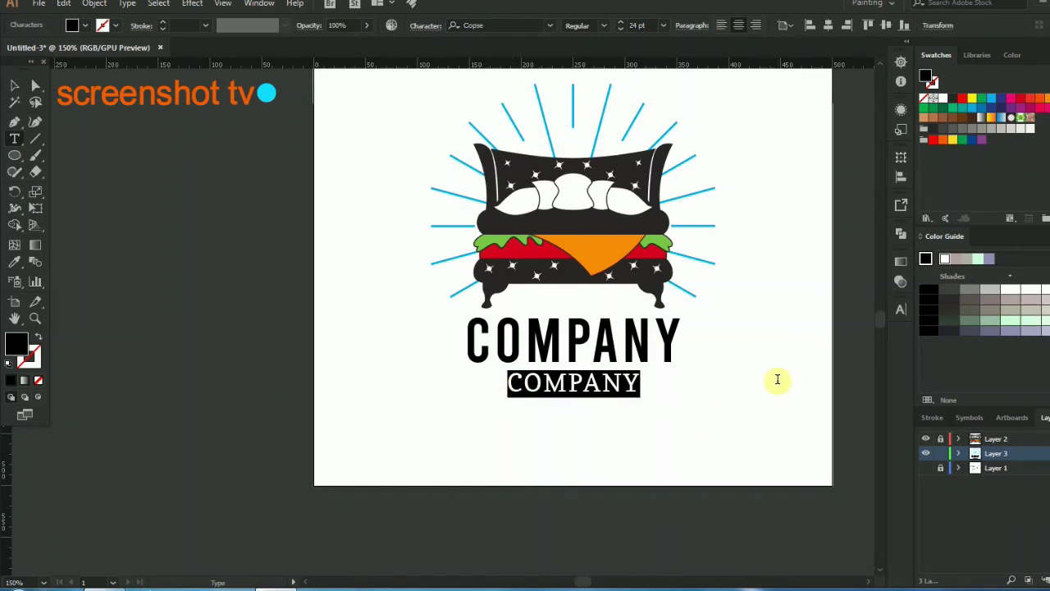
pyautogui.write('t')
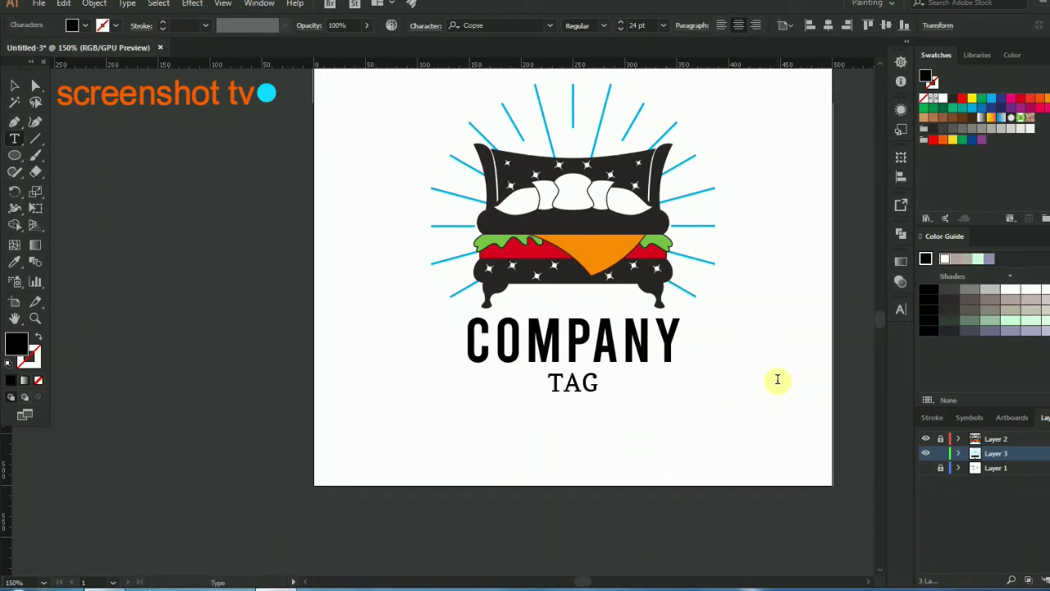
pyautogui.write('ne here')
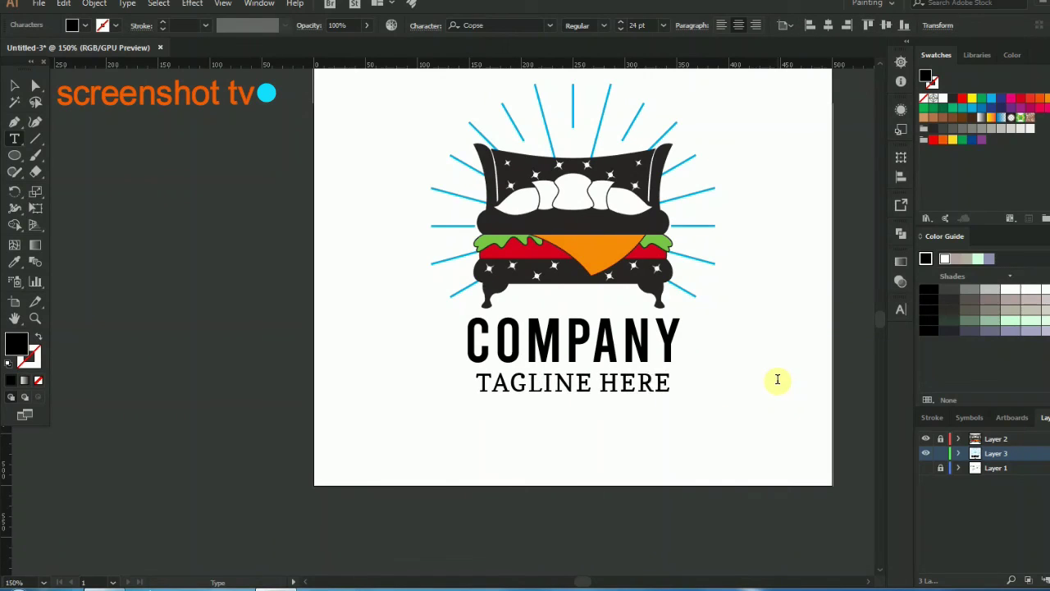
pyautogui.press('Escape')
pyautogui.click(633, 293)
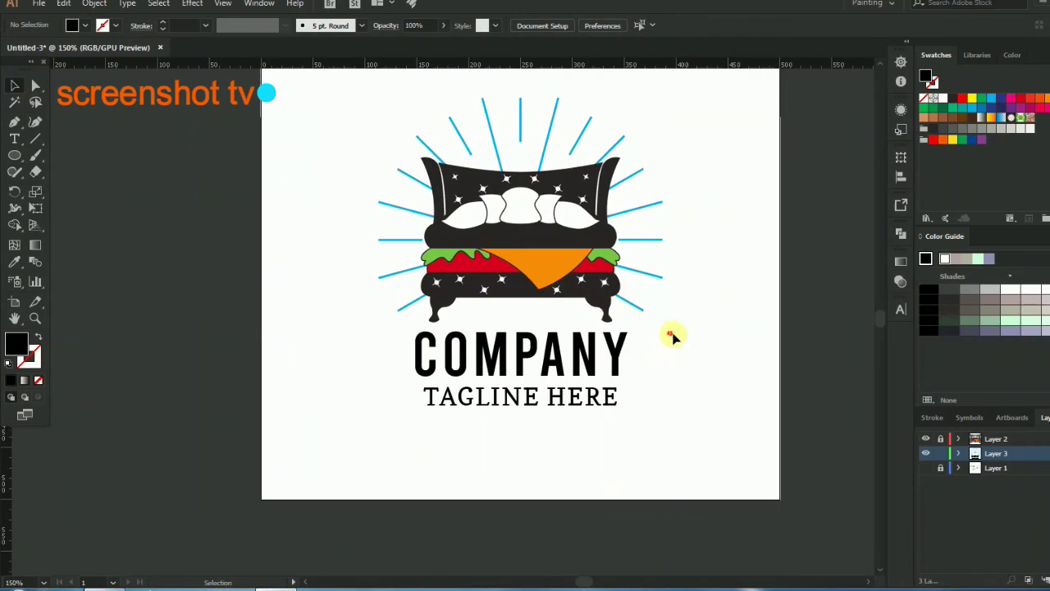
pyautogui.hotkey('ctrl', '-')
pyautogui.hotkey('ctrl', '-')
# Select all rays sharing the blue stroke colour and apply a tapered width profile
pyautogui.hotkey('ctrl', '+')
pyautogui.hotkey('ctrl', '+')
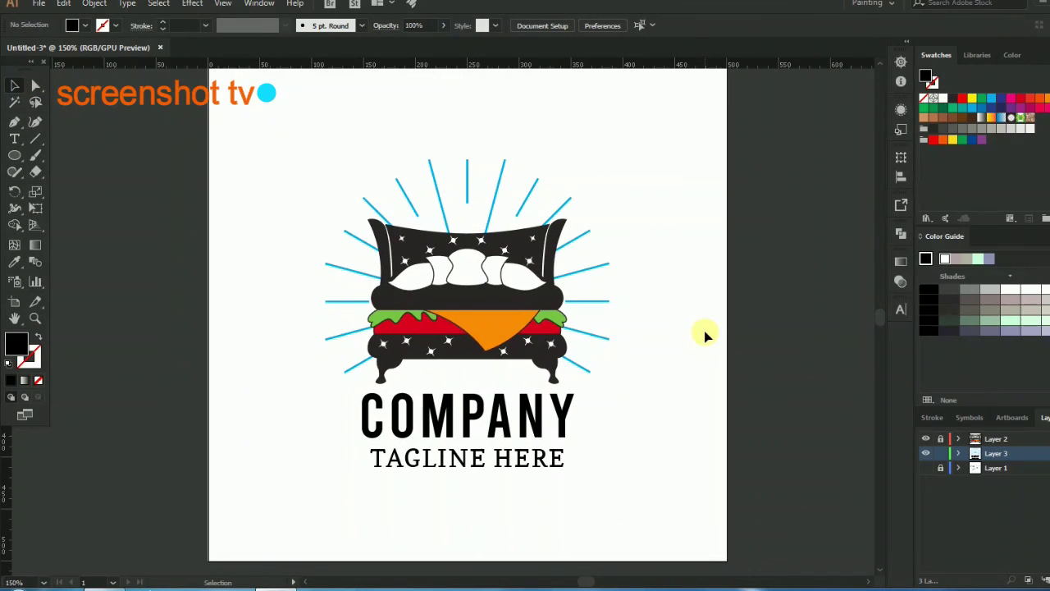
pyautogui.click(442, 197)
pyautogui.click(158, 4)
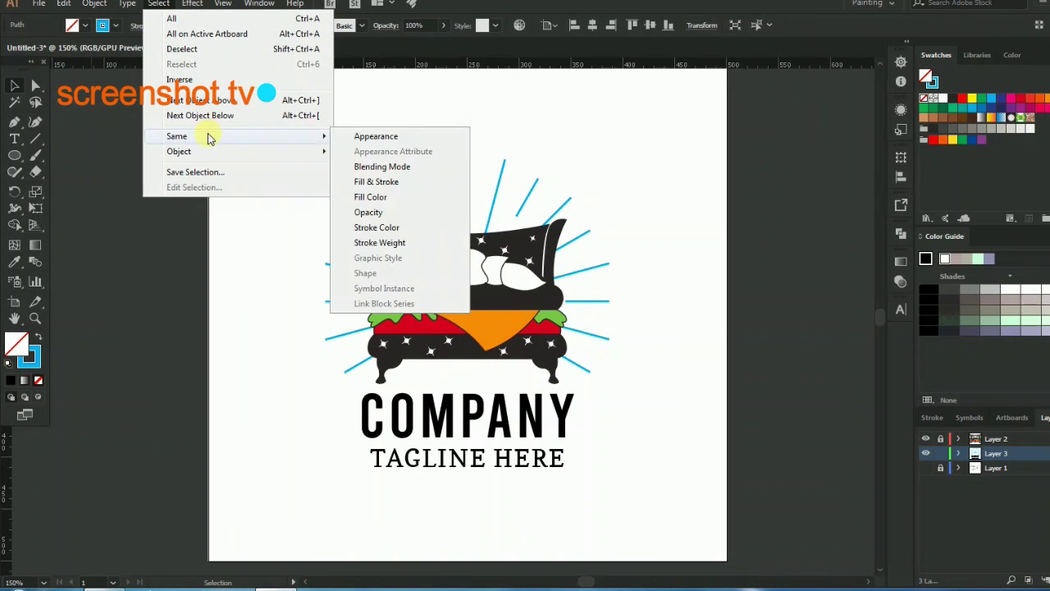
pyautogui.click(377, 227)
pyautogui.click(285, 24)
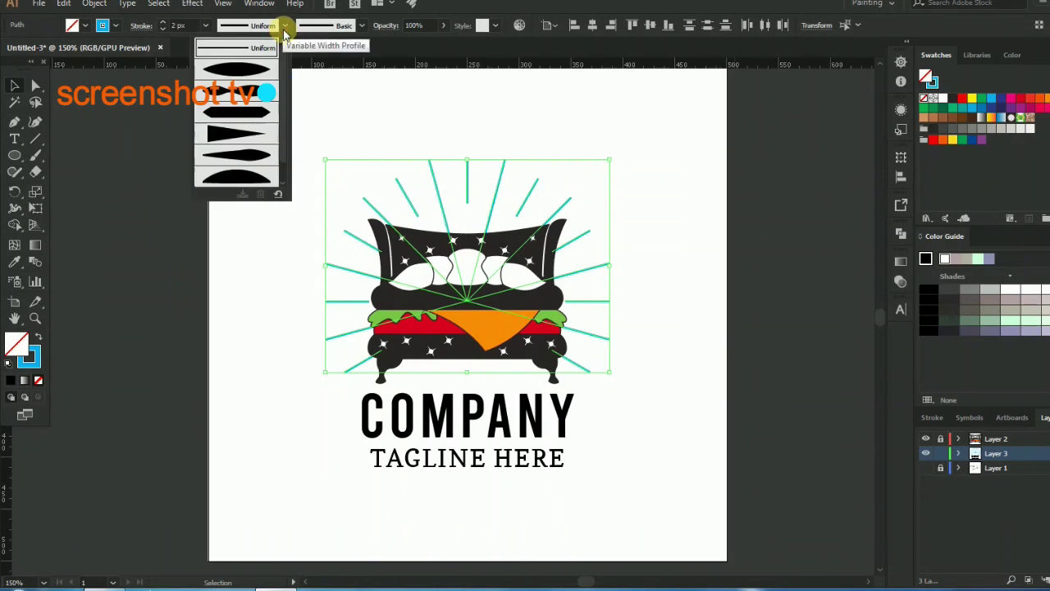
pyautogui.click(246, 64)
# Reapply the tapered profile to every ray and set their stroke to black
pyautogui.click(563, 153)
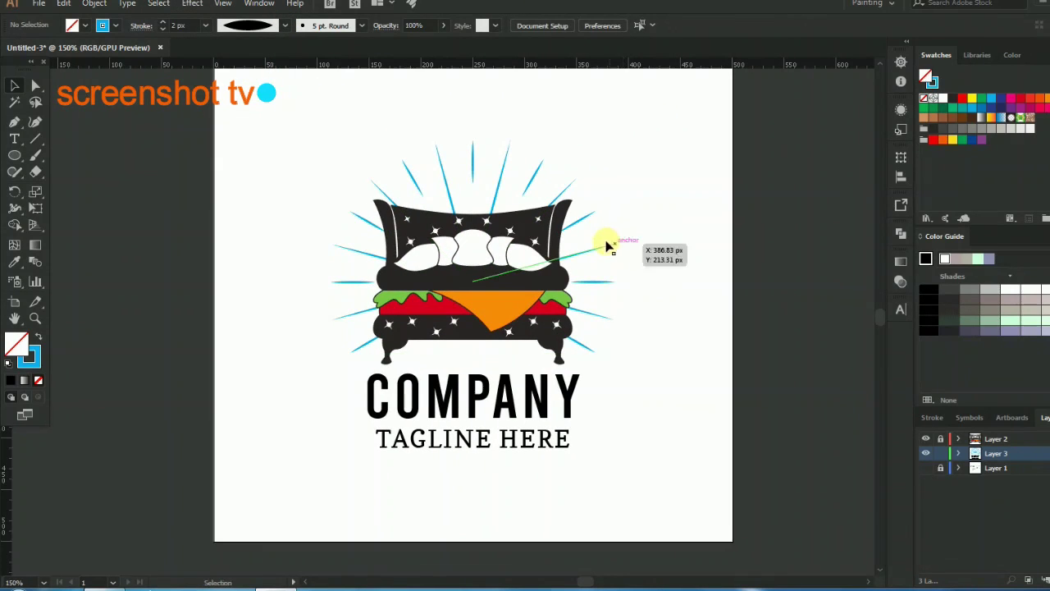
pyautogui.click(602, 250)
pyautogui.click(616, 246)
pyautogui.hotkey('ctrl', 'z')
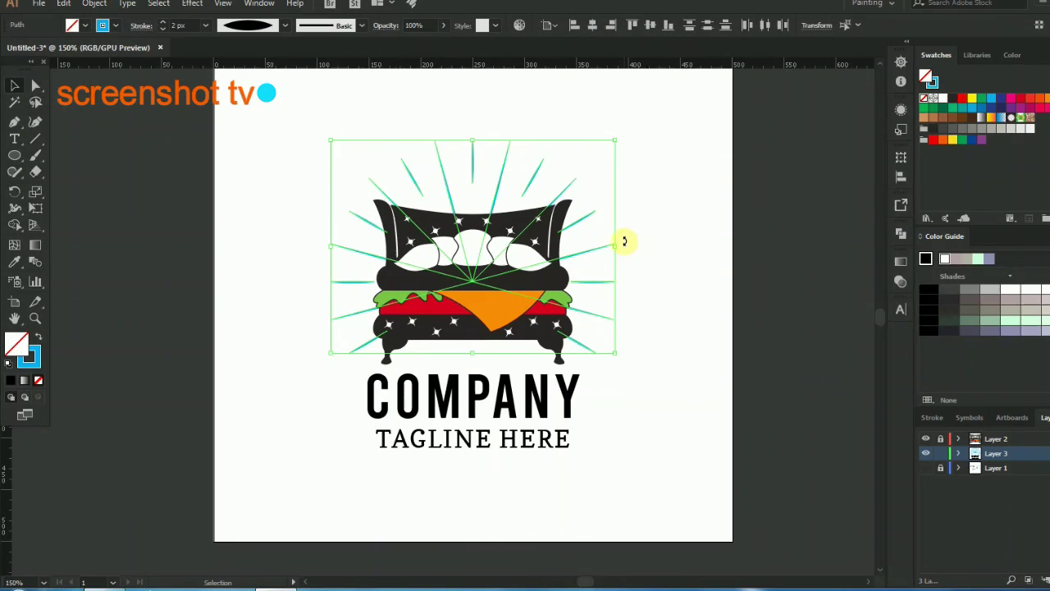
pyautogui.click(243, 24)
pyautogui.click(246, 62)
pyautogui.click(85, 25)
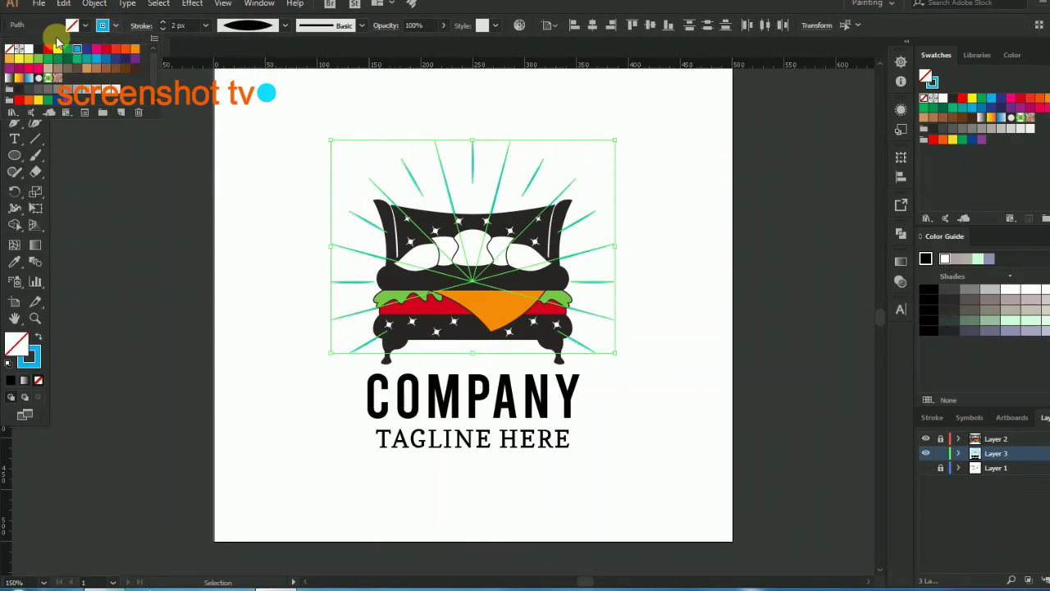
pyautogui.click(692, 192)
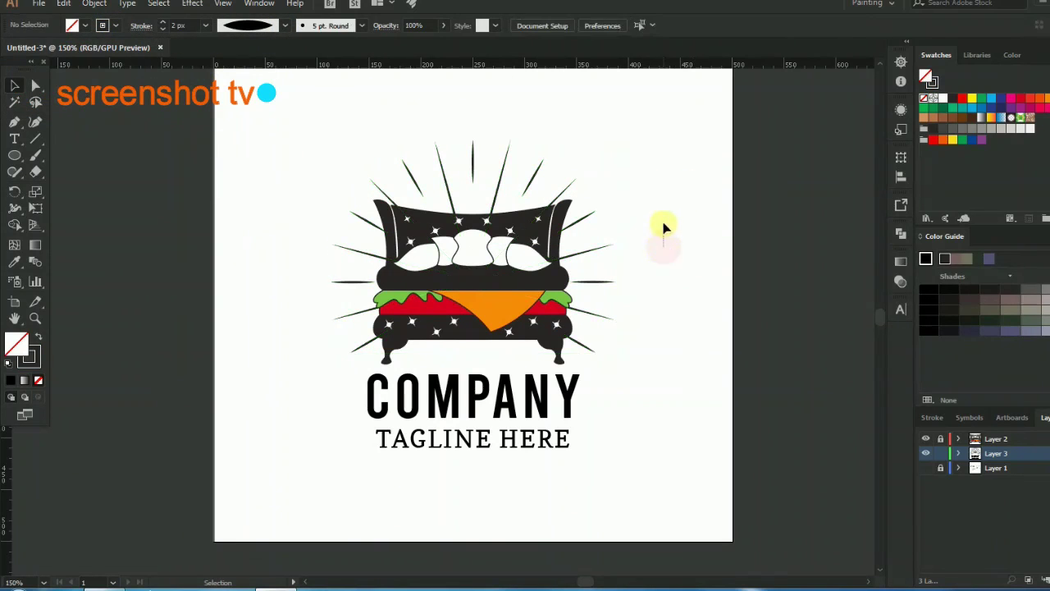
pyautogui.moveTo(598, 215); pyautogui.dragTo(582, 195)
pyautogui.scroll(-1, 611, 247)
pyautogui.moveTo(612, 246); pyautogui.dragTo(686, 272)
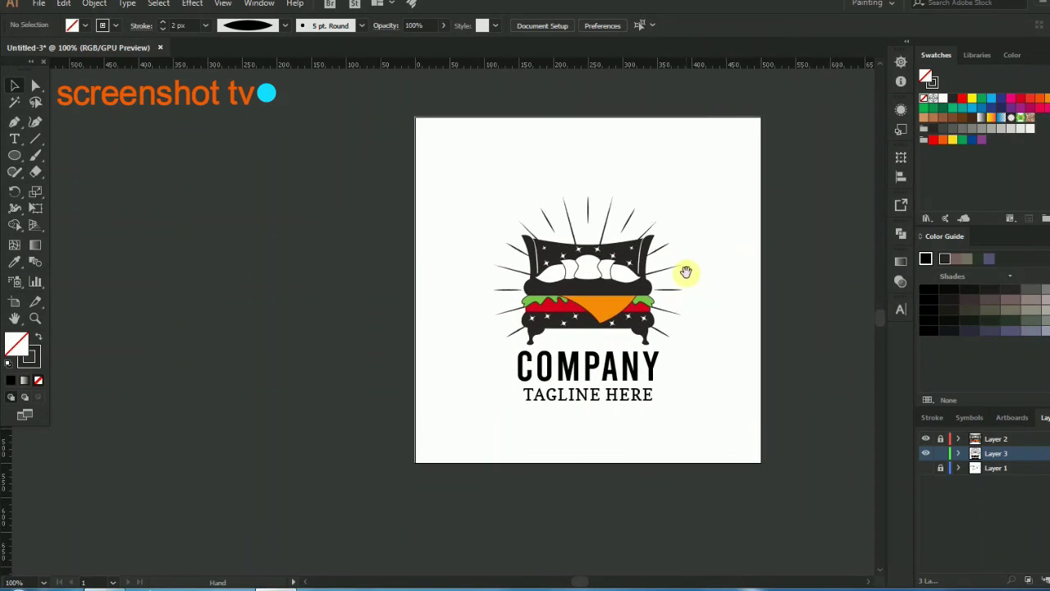
pyautogui.scroll(2, 677, 302)
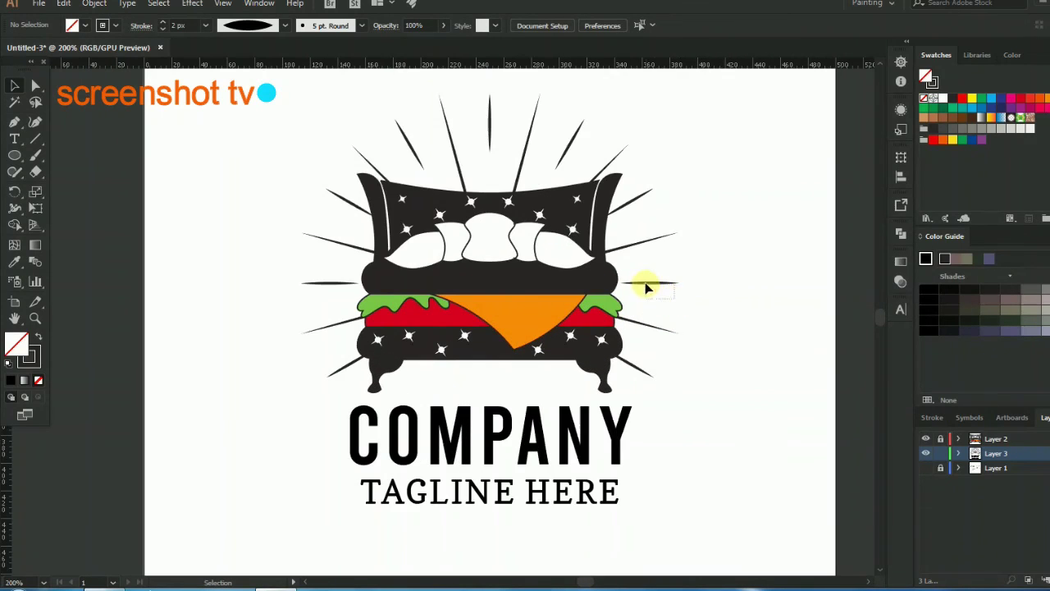